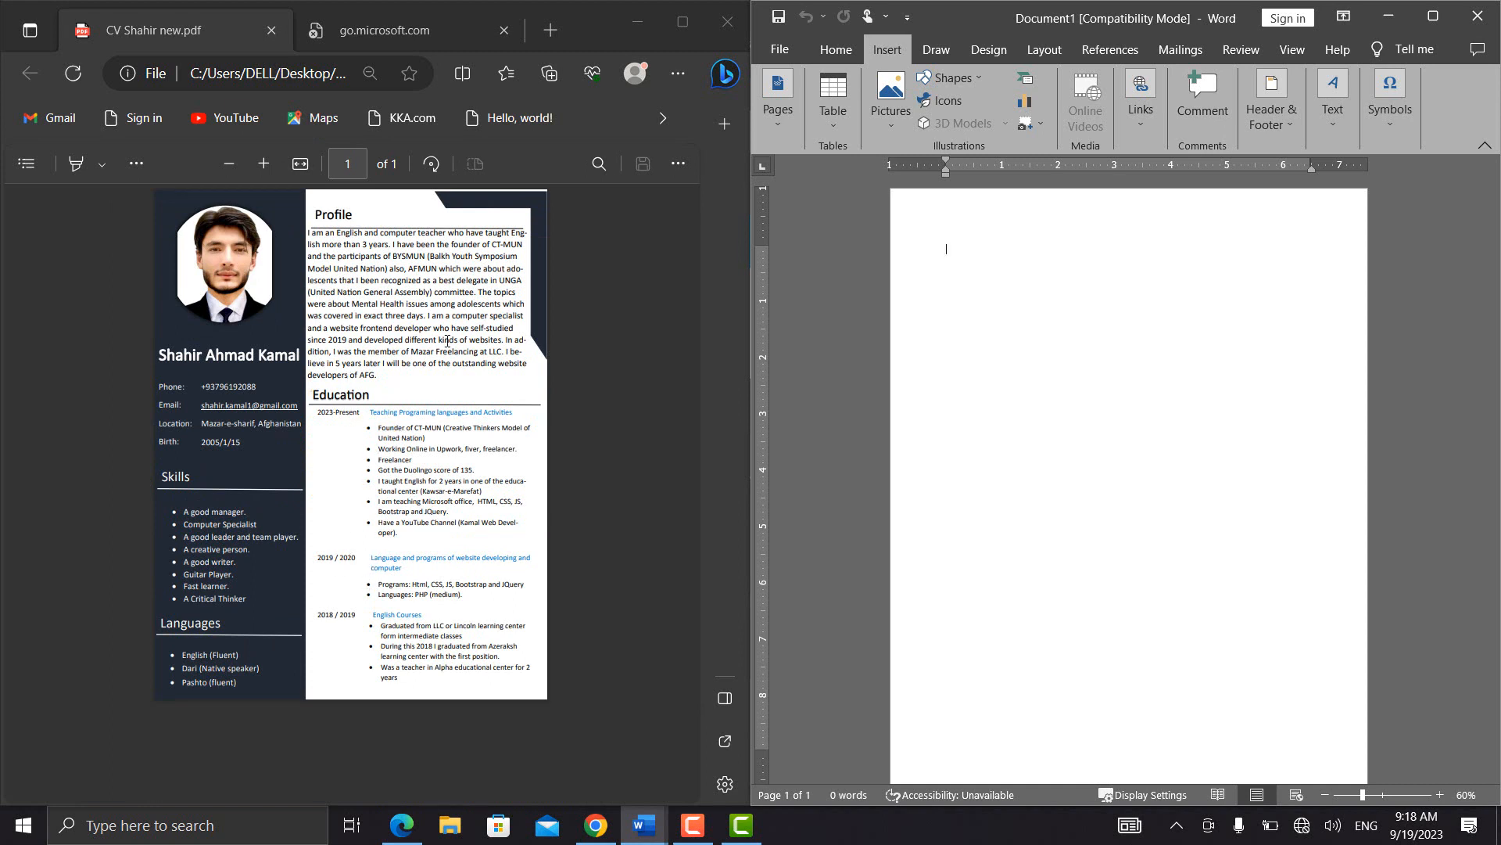
# Draw a full-height rectangle down the left side of the page and stretch its upper corner to the page edge
pyautogui.click(952, 78)
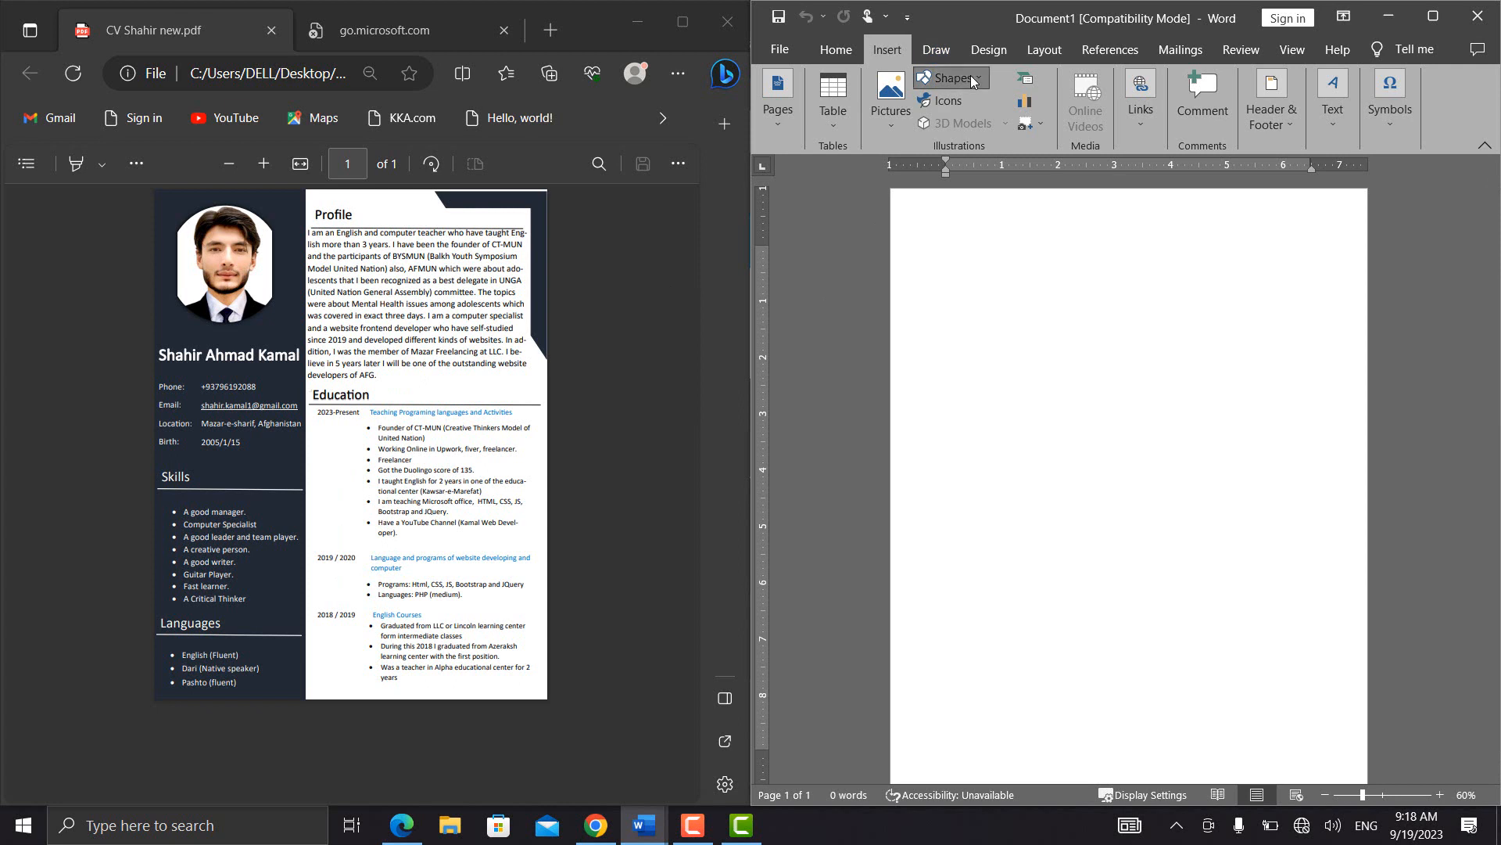
pyautogui.click(980, 122)
pyautogui.moveTo(896, 192); pyautogui.dragTo(1029, 771)
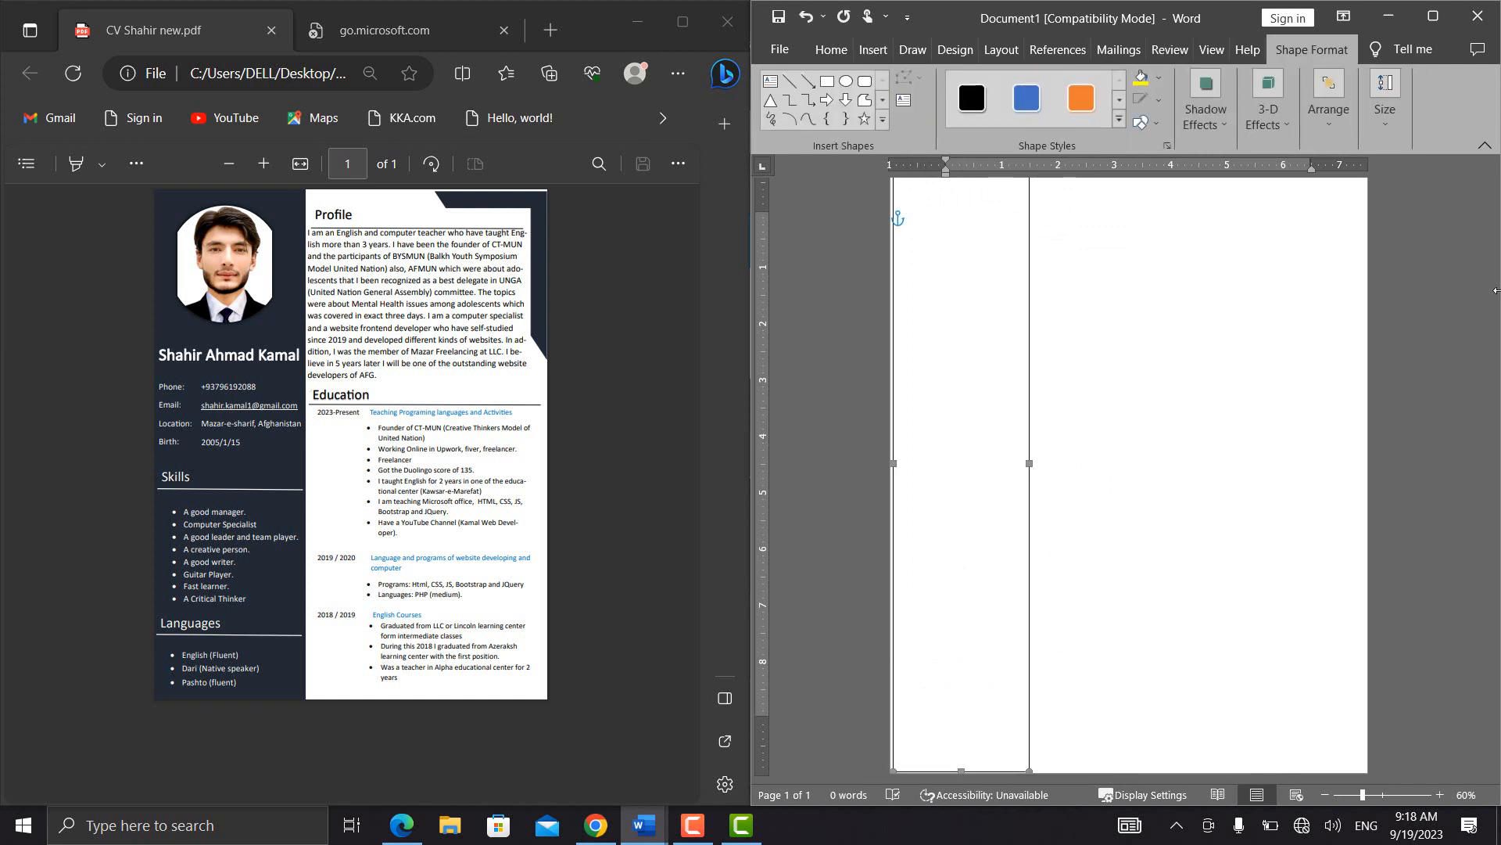
pyautogui.scroll(1, 1446, 352)
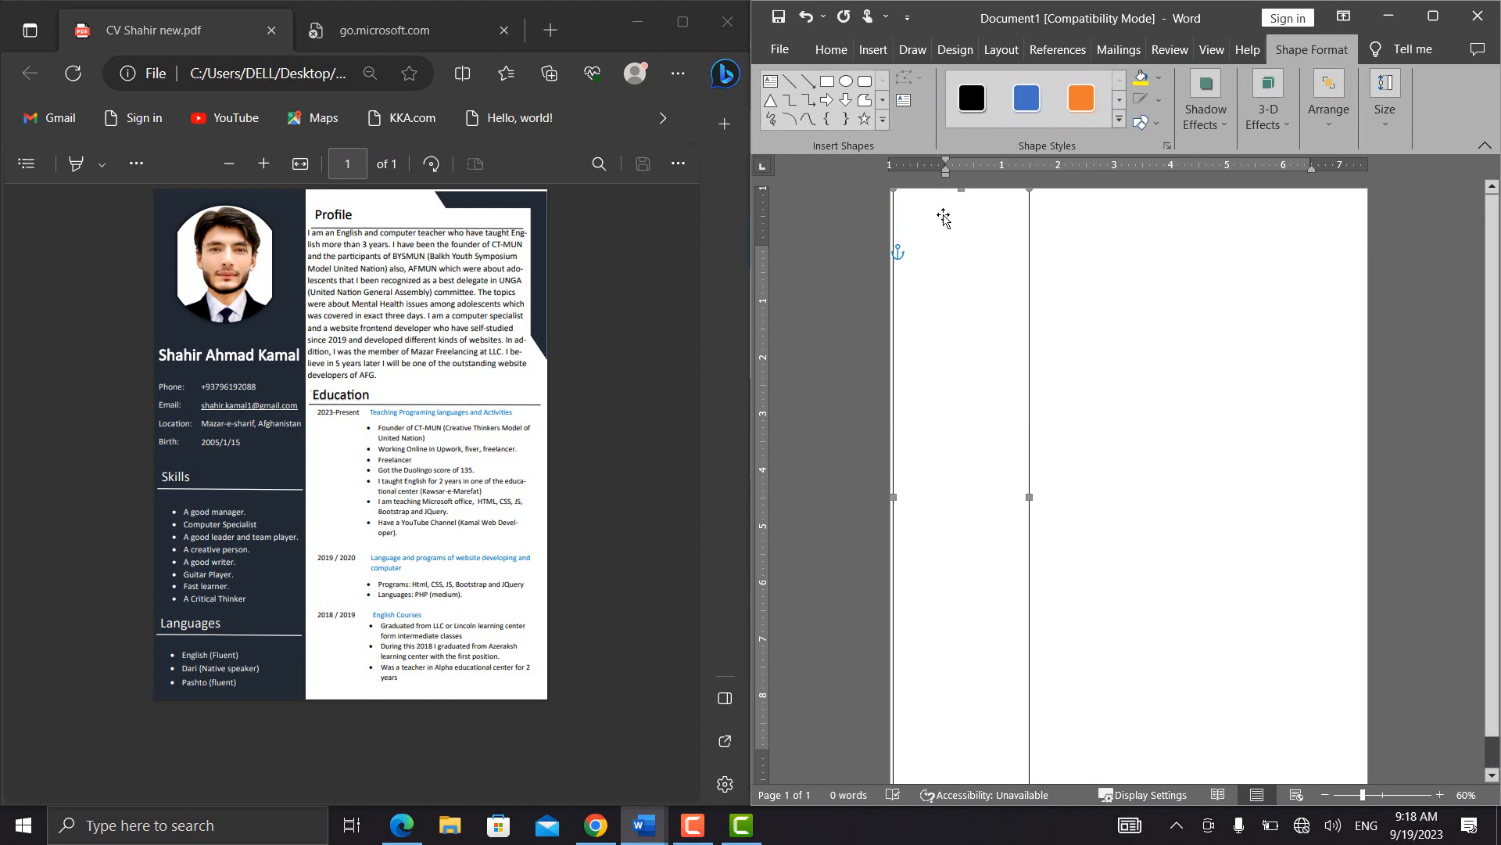
pyautogui.moveTo(893, 189); pyautogui.dragTo(881, 187)
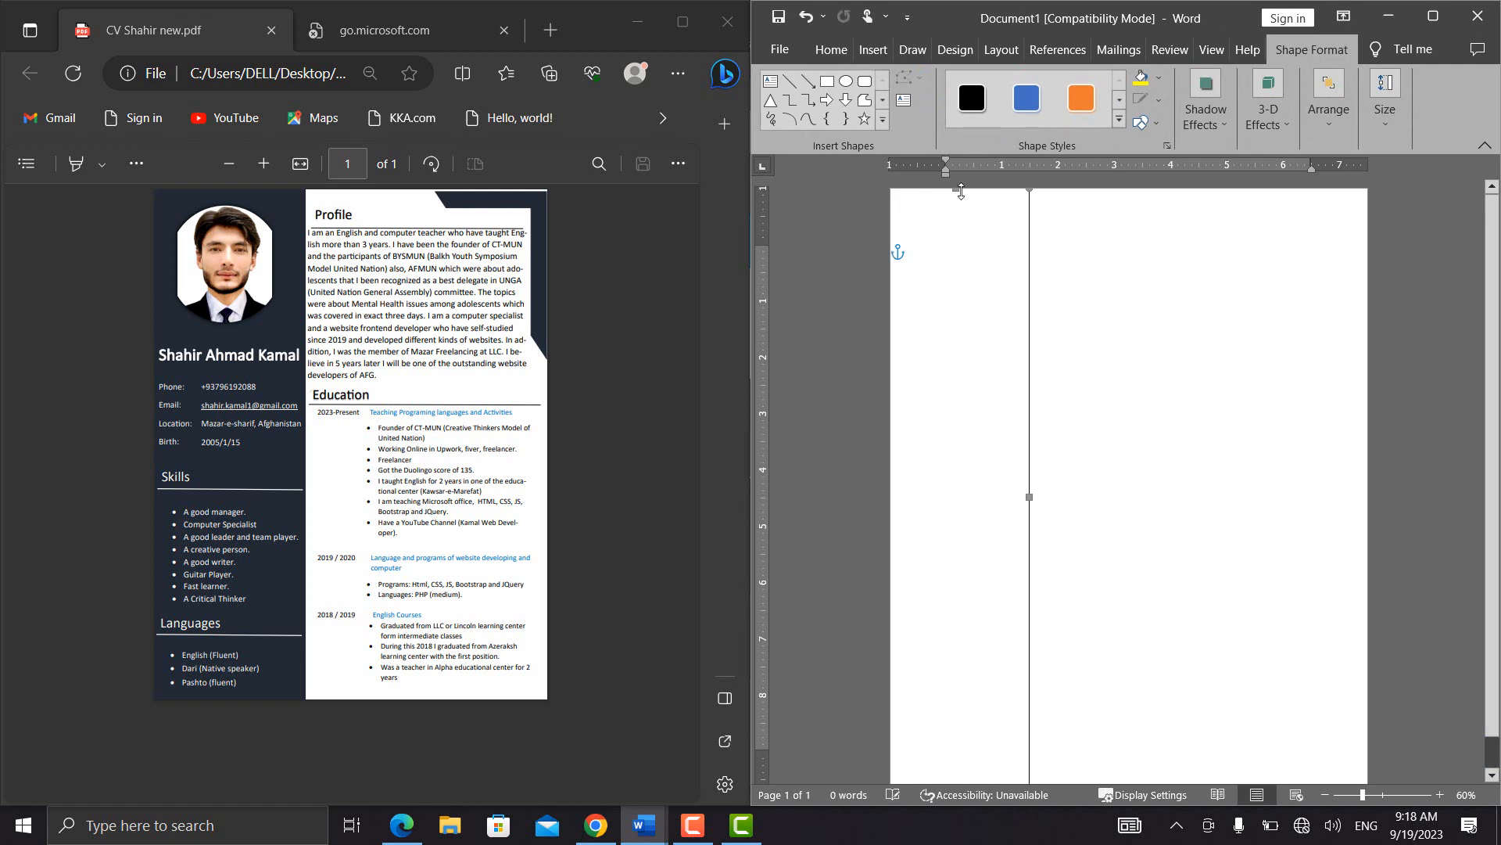
# Widen the sidebar rectangle to just past the 2-inch ruler mark and fill it with the darkest blue-gray theme color
pyautogui.click(1039, 190)
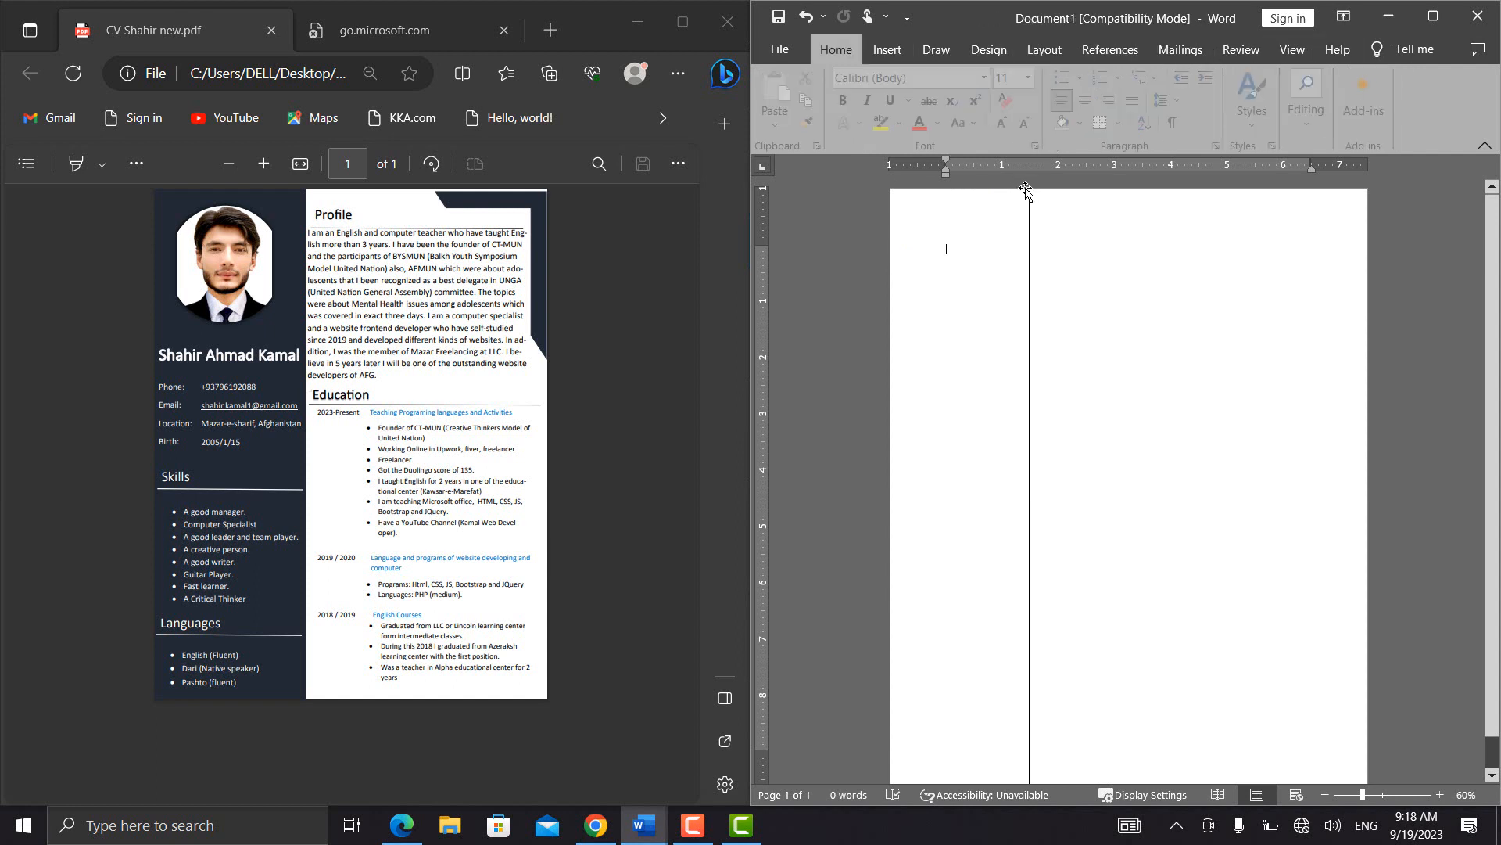
pyautogui.click(1026, 214)
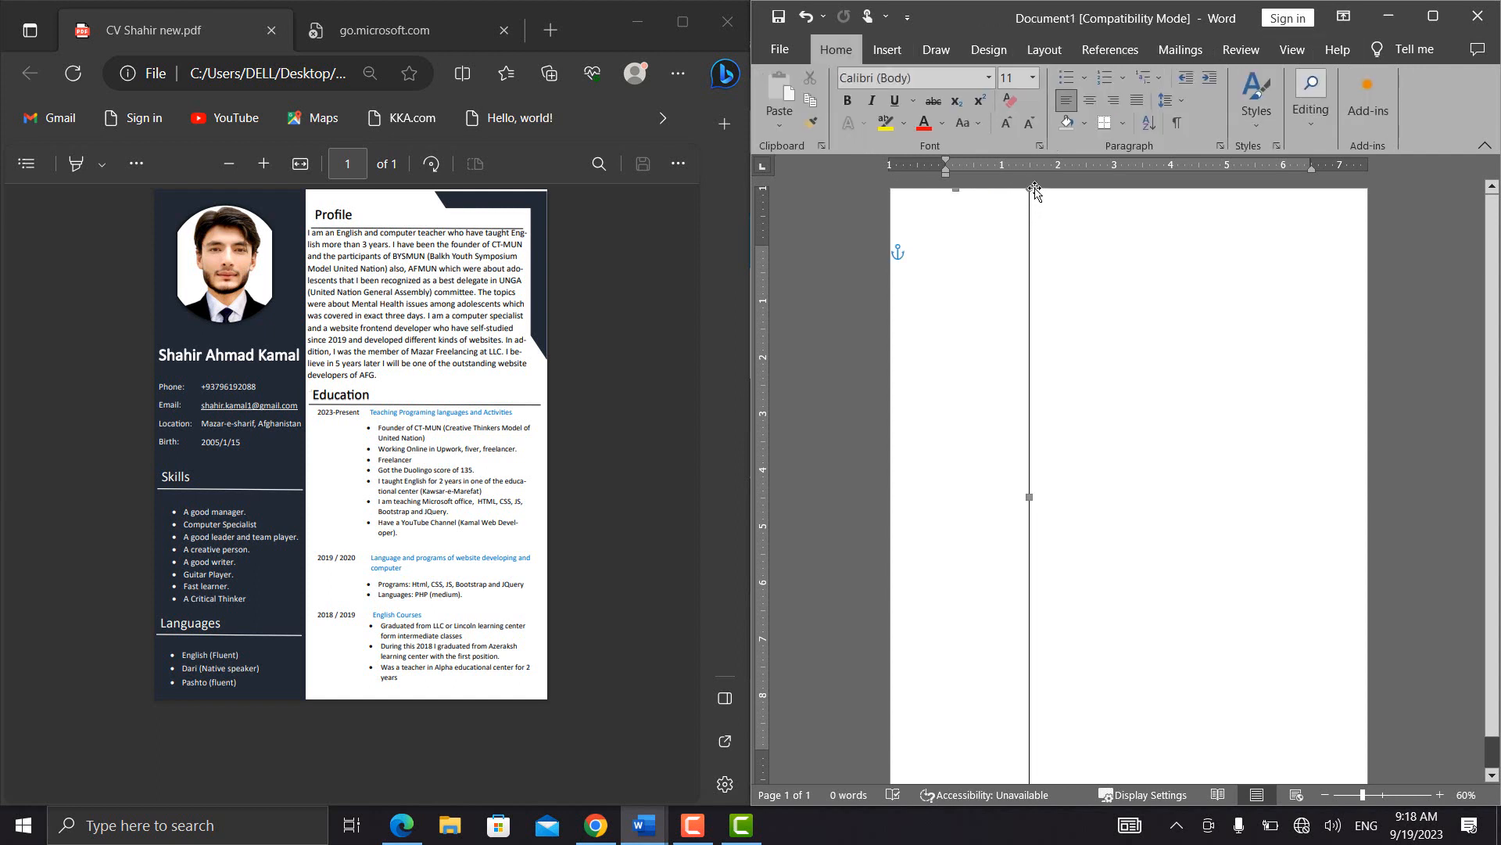
pyautogui.moveTo(1029, 190); pyautogui.dragTo(1065, 180)
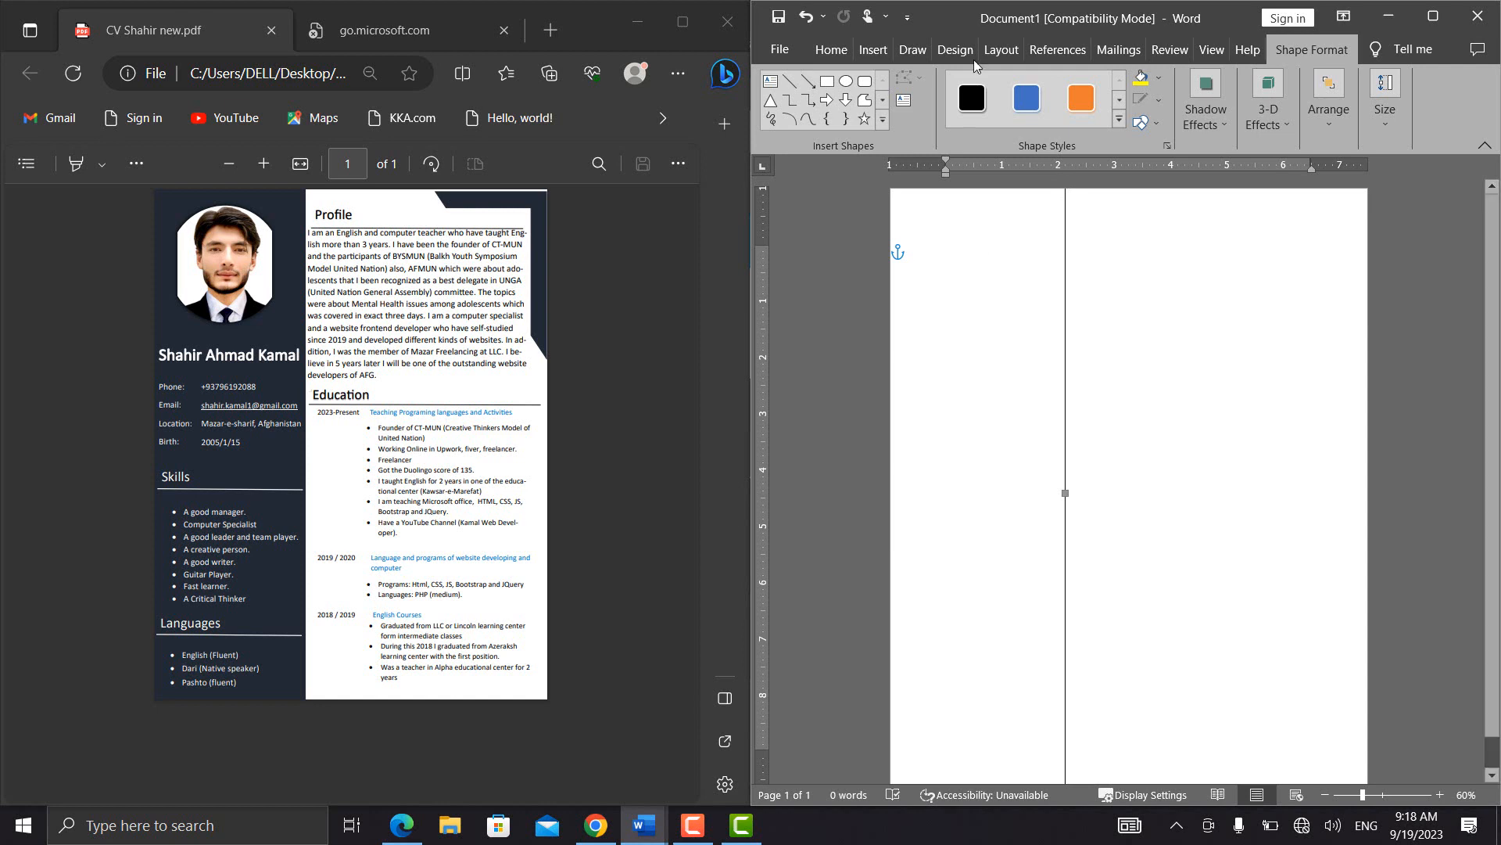
pyautogui.click(1160, 78)
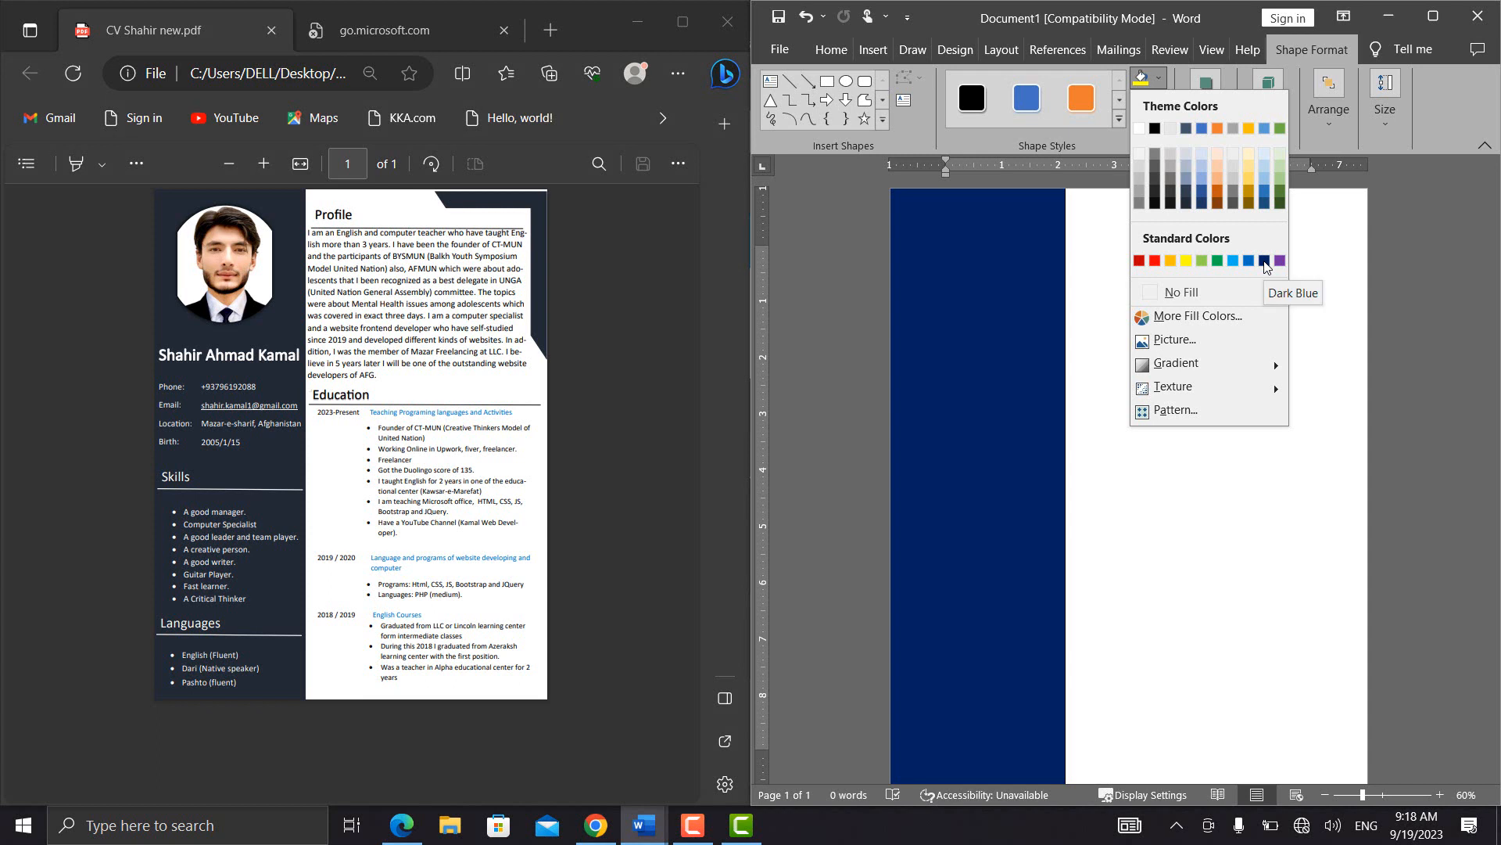
pyautogui.click(1186, 204)
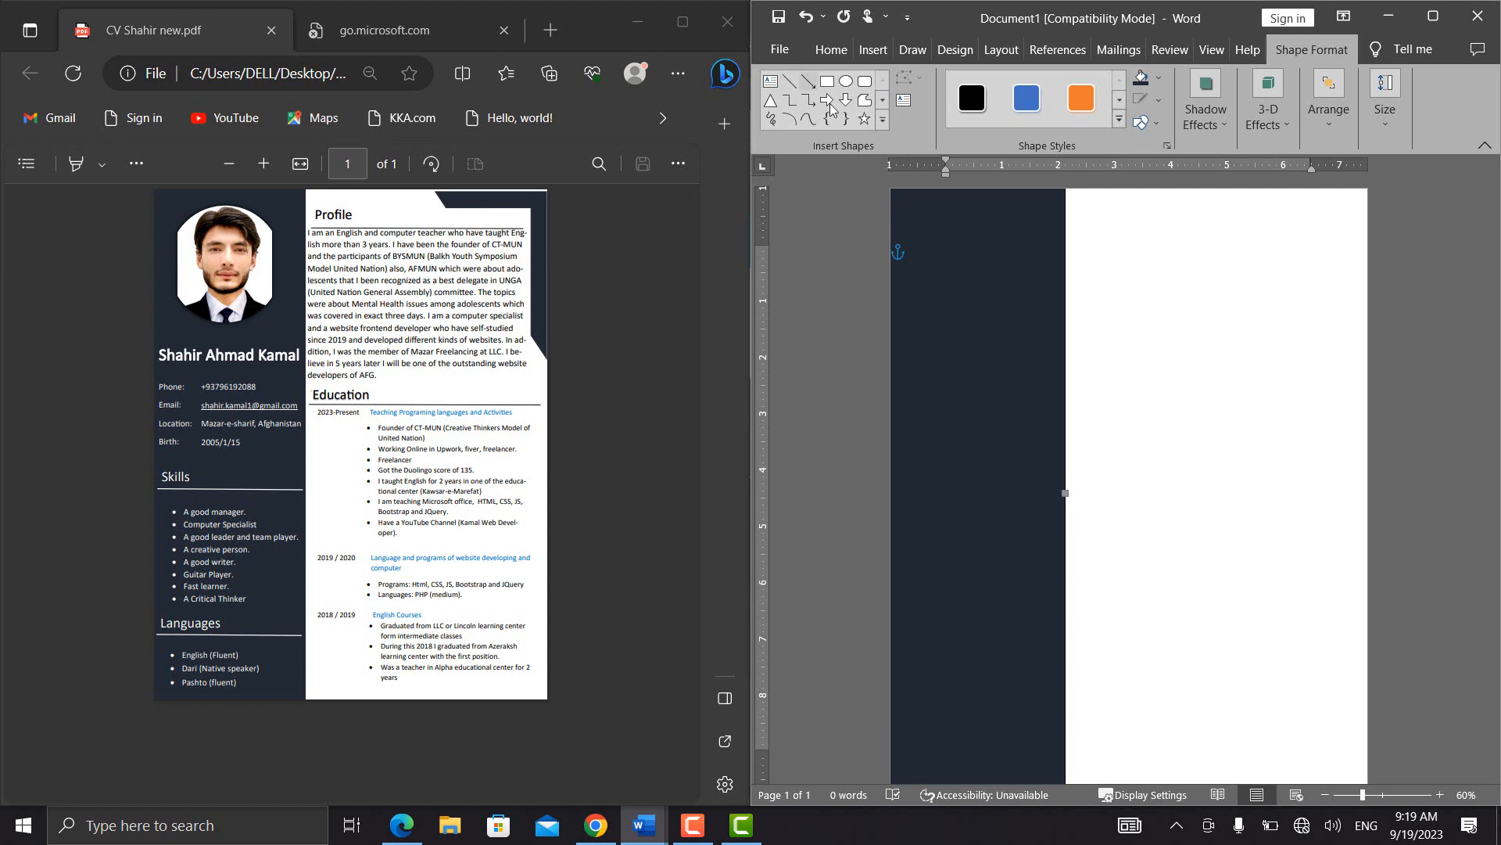
# Draw an oval photo placeholder near the sidebar's upper end and enlarge it to nearly the sidebar's width
pyautogui.click(846, 81)
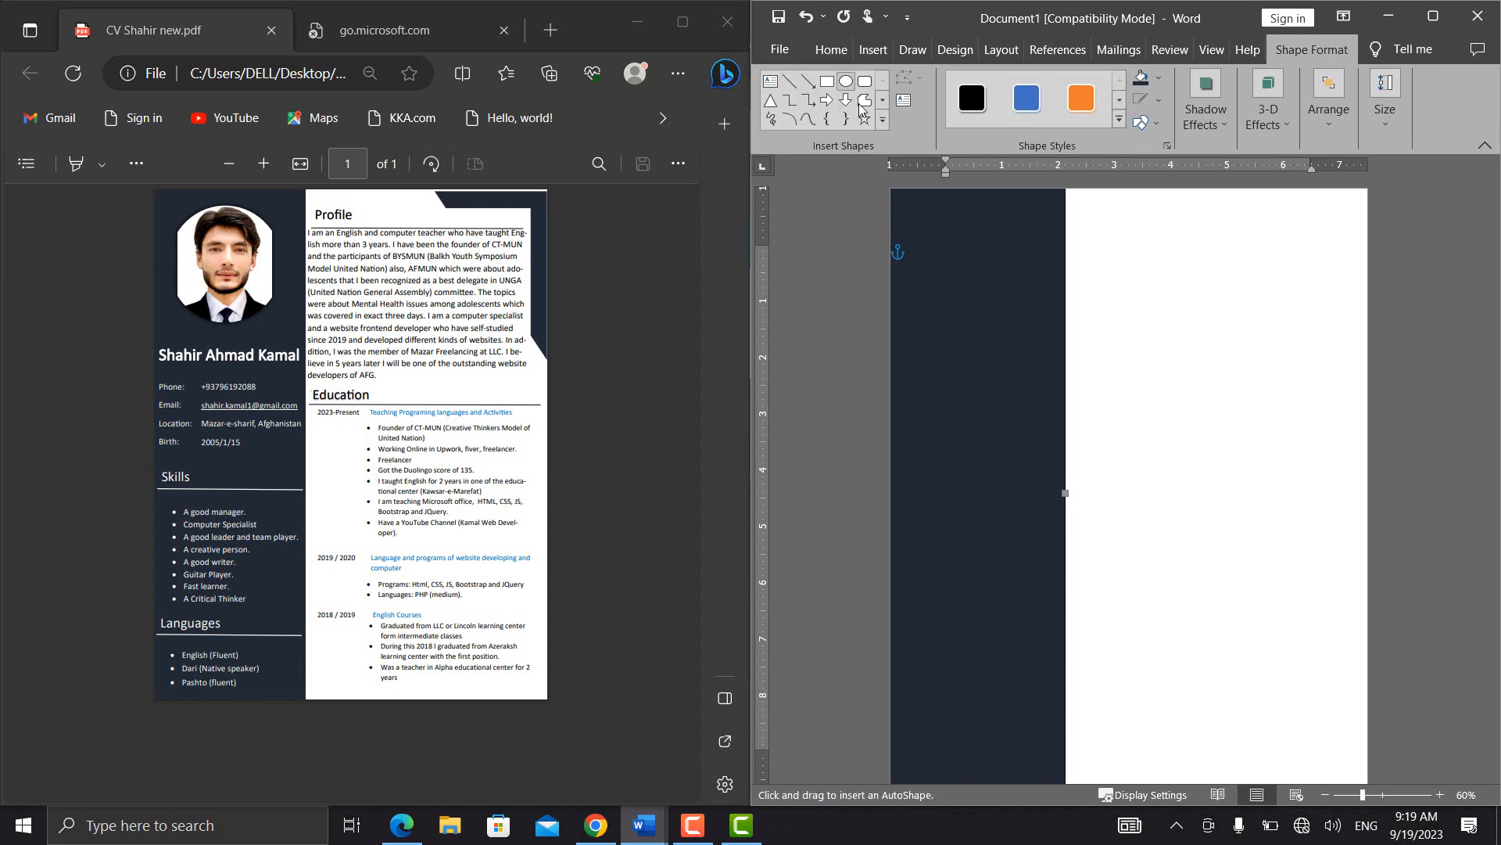
pyautogui.click(960, 251)
pyautogui.moveTo(961, 249); pyautogui.dragTo(917, 200)
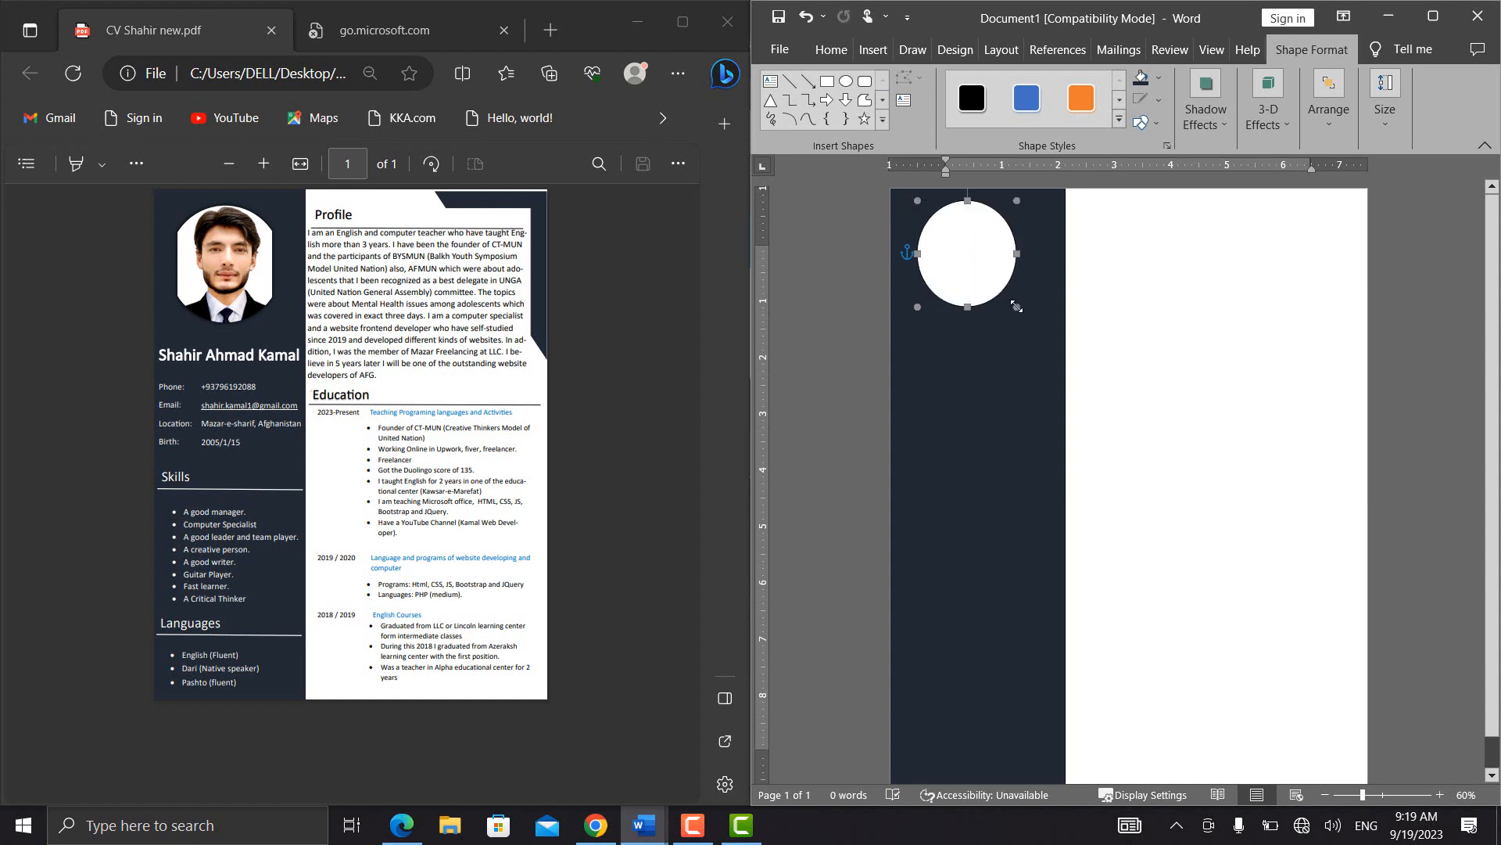
pyautogui.moveTo(1016, 307); pyautogui.dragTo(1038, 341)
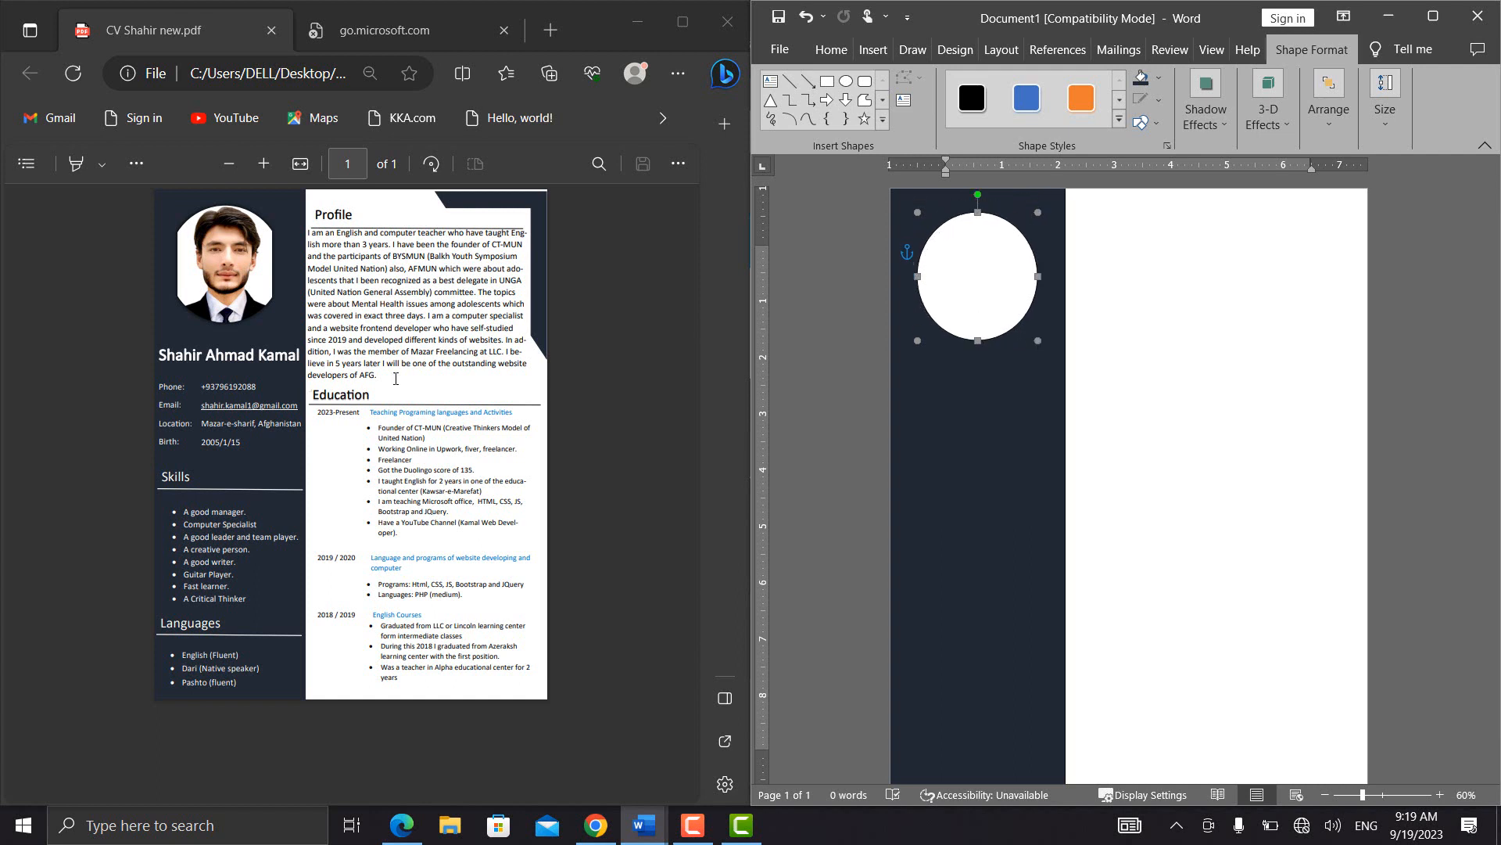
# Insert a text box in the sidebar below the oval and enter the person's full name
pyautogui.click(771, 80)
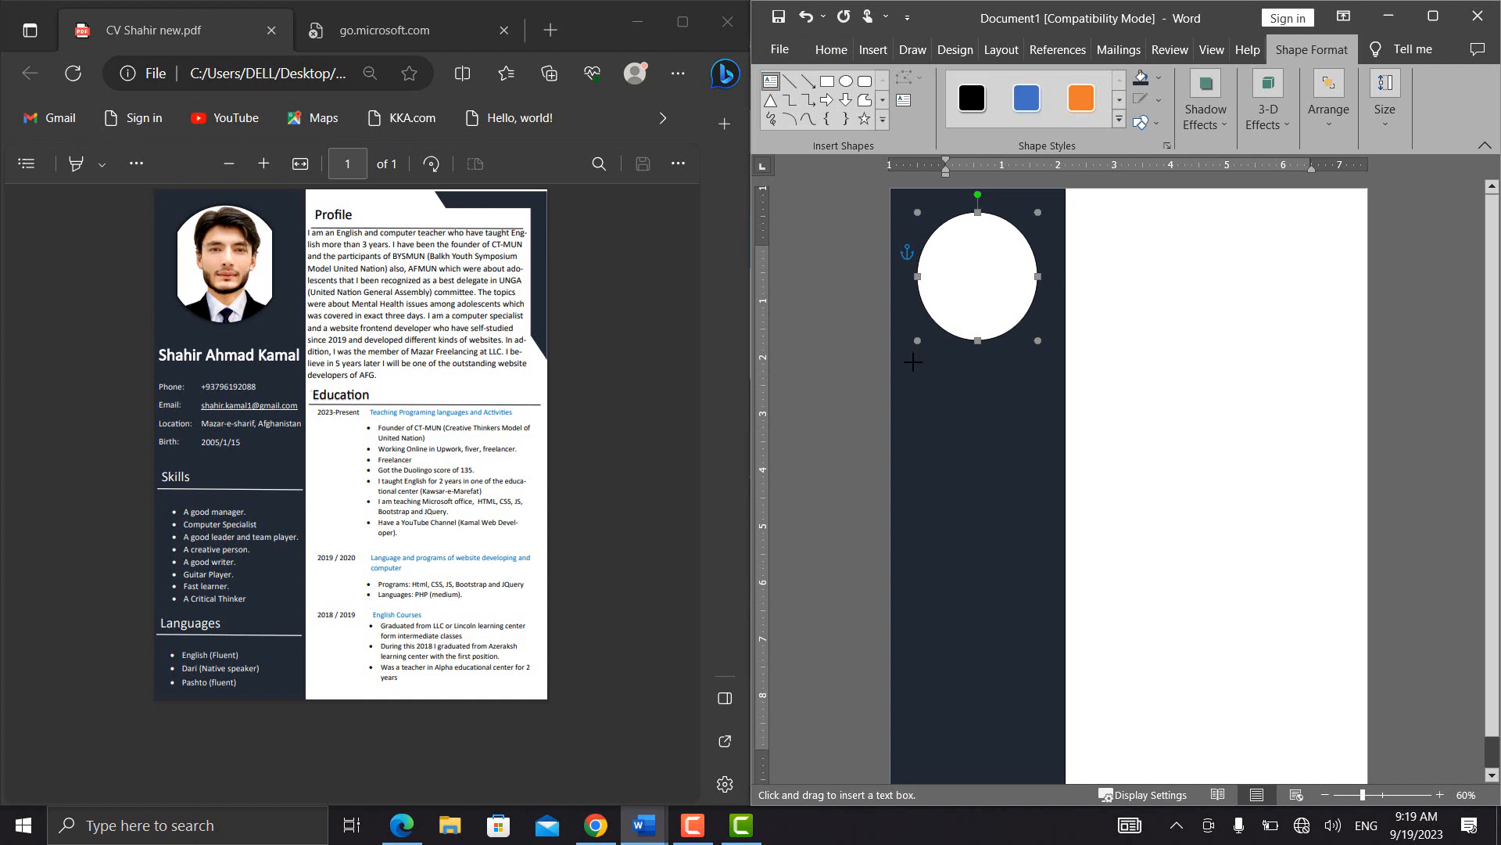
pyautogui.moveTo(912, 361); pyautogui.dragTo(1044, 406)
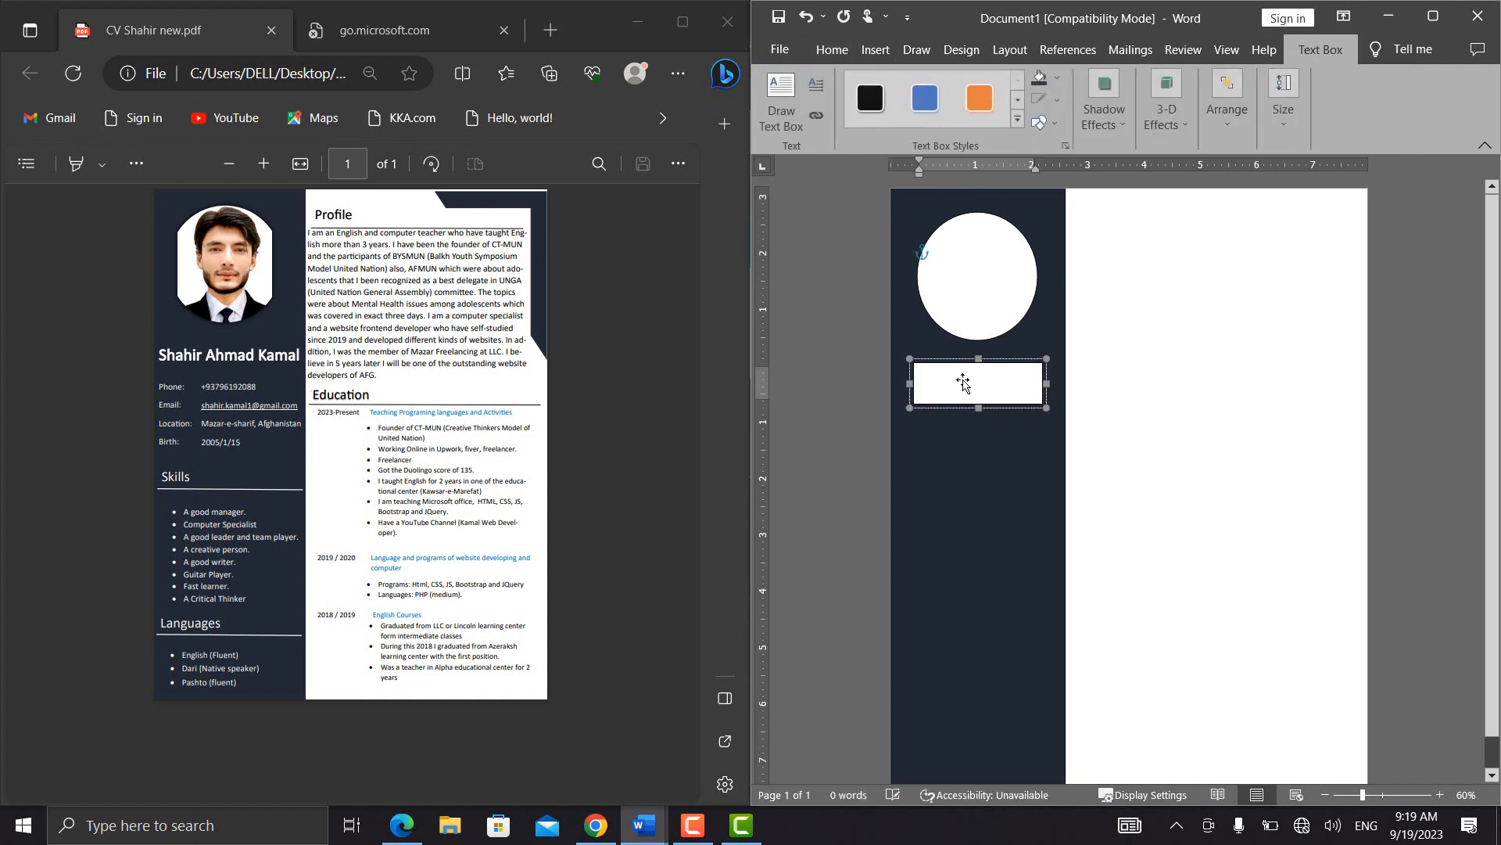
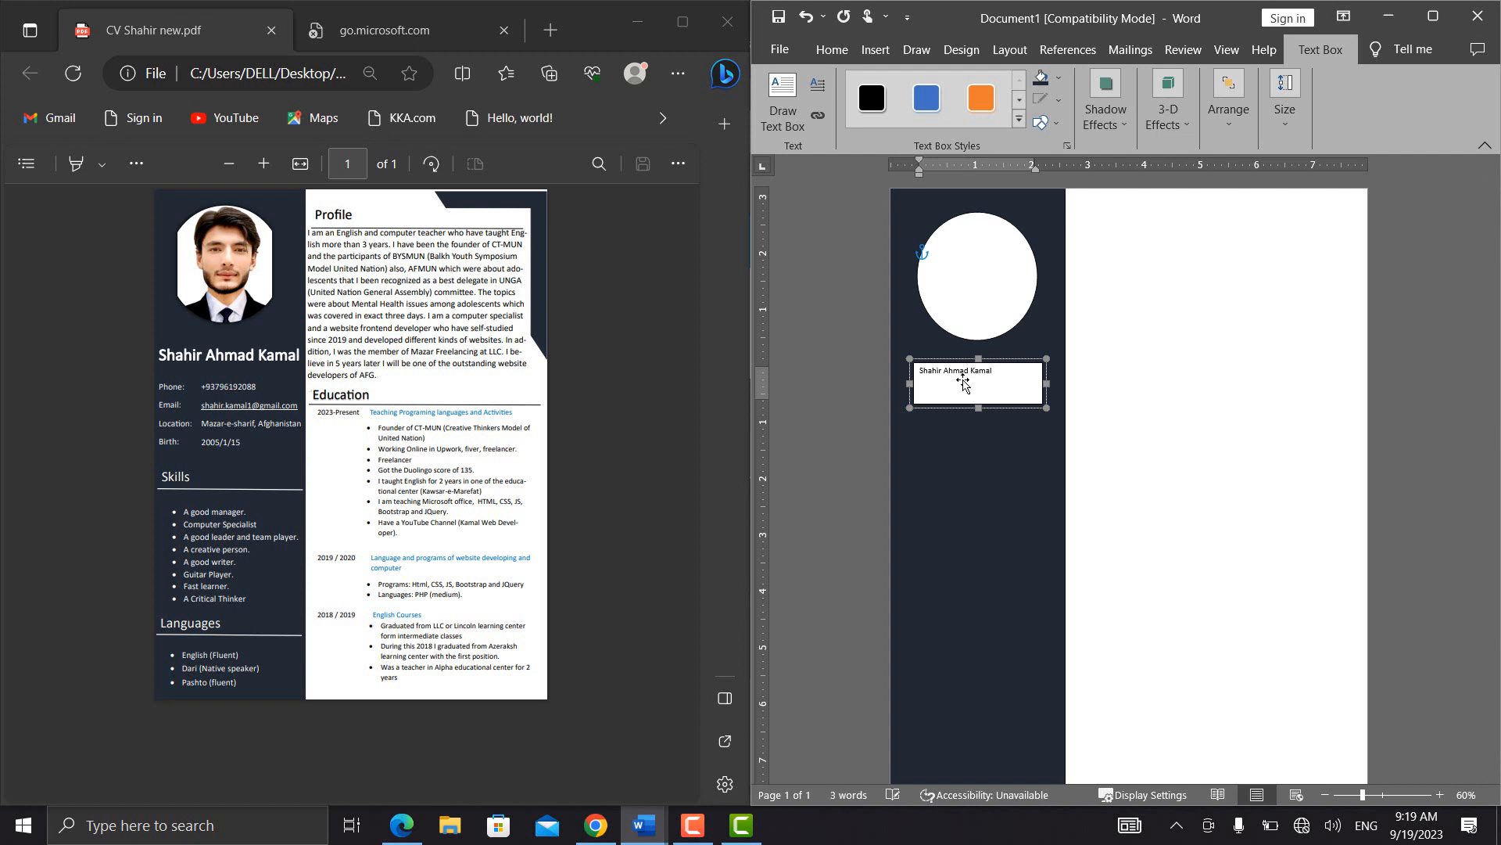
# Enlarge the full name to 22 pt and widen the text box on both sides so it fits on one line
pyautogui.hotkey('ctrl', 'a')
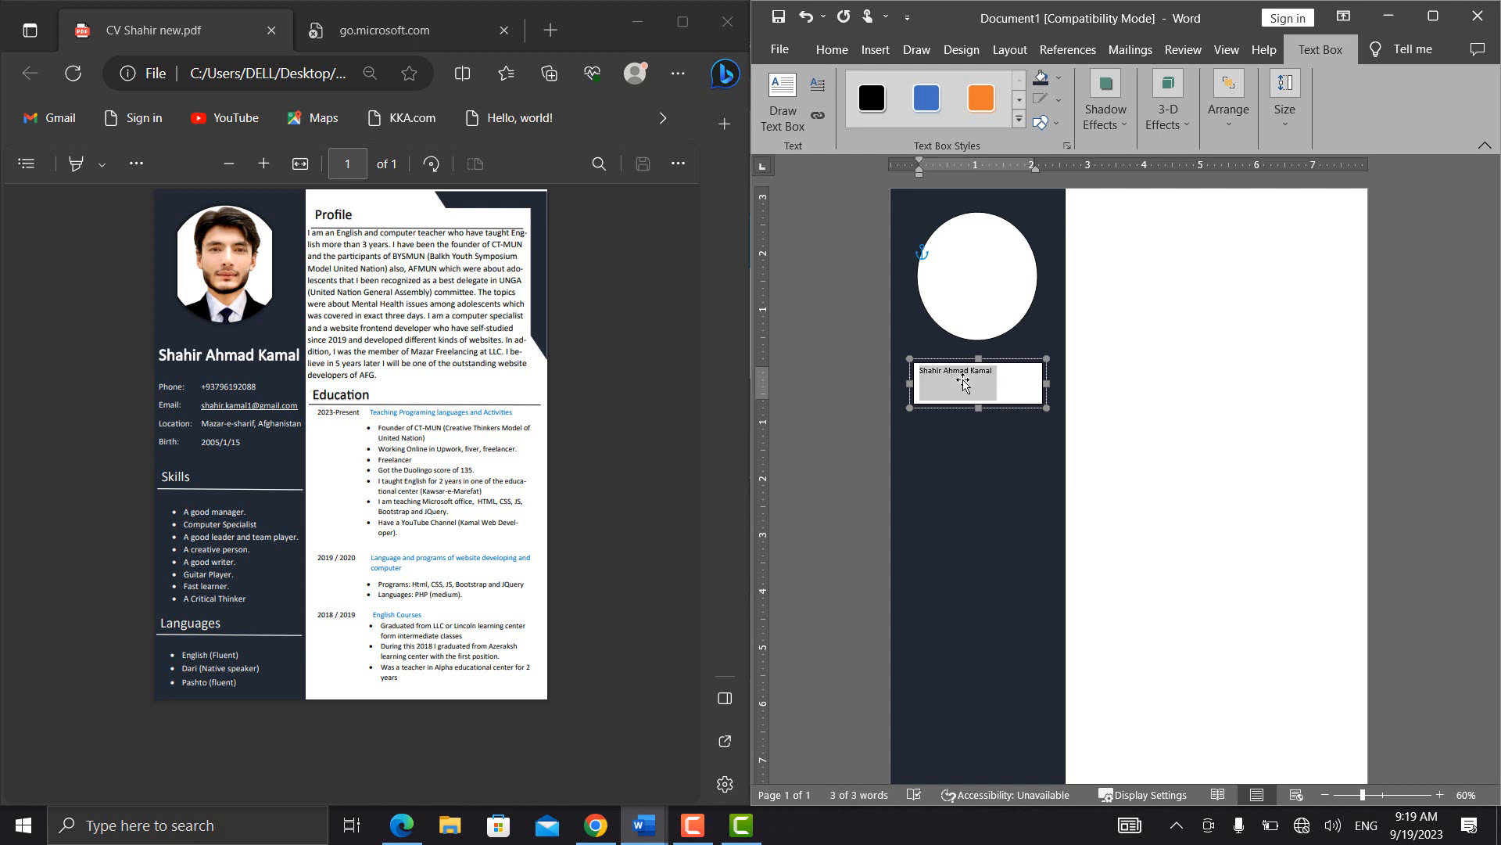
pyautogui.hotkey('ctrl', 'shift', '.')
pyautogui.hotkey('ctrl', 'shift', '.')
pyautogui.hotkey('ctrl', 'shift', '.')
pyautogui.hotkey('ctrl', 'shift', '.')
pyautogui.hotkey('ctrl', 'shift', '.')
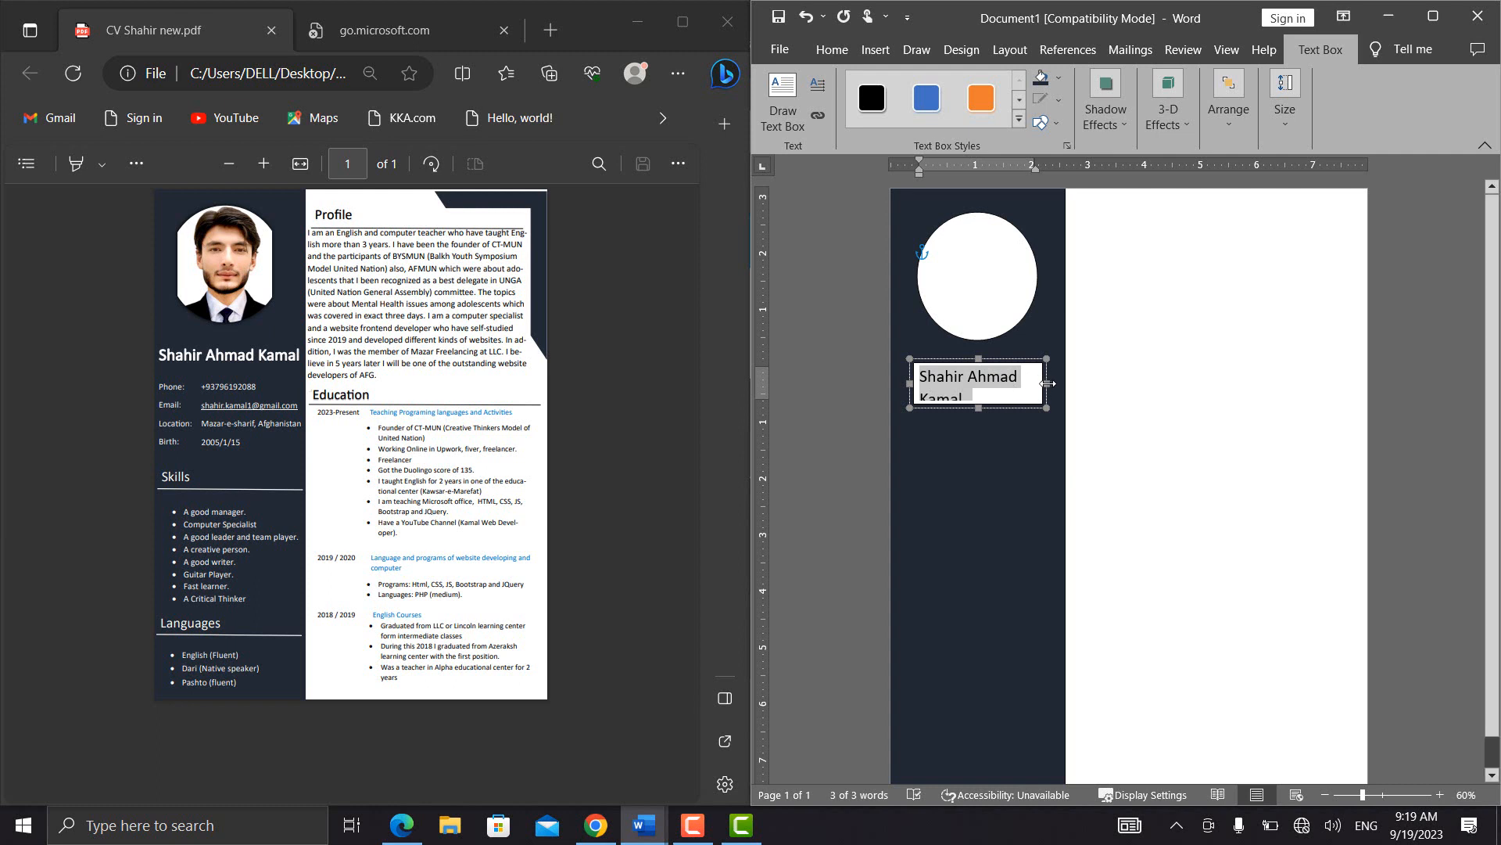
pyautogui.moveTo(1048, 383); pyautogui.dragTo(1058, 383)
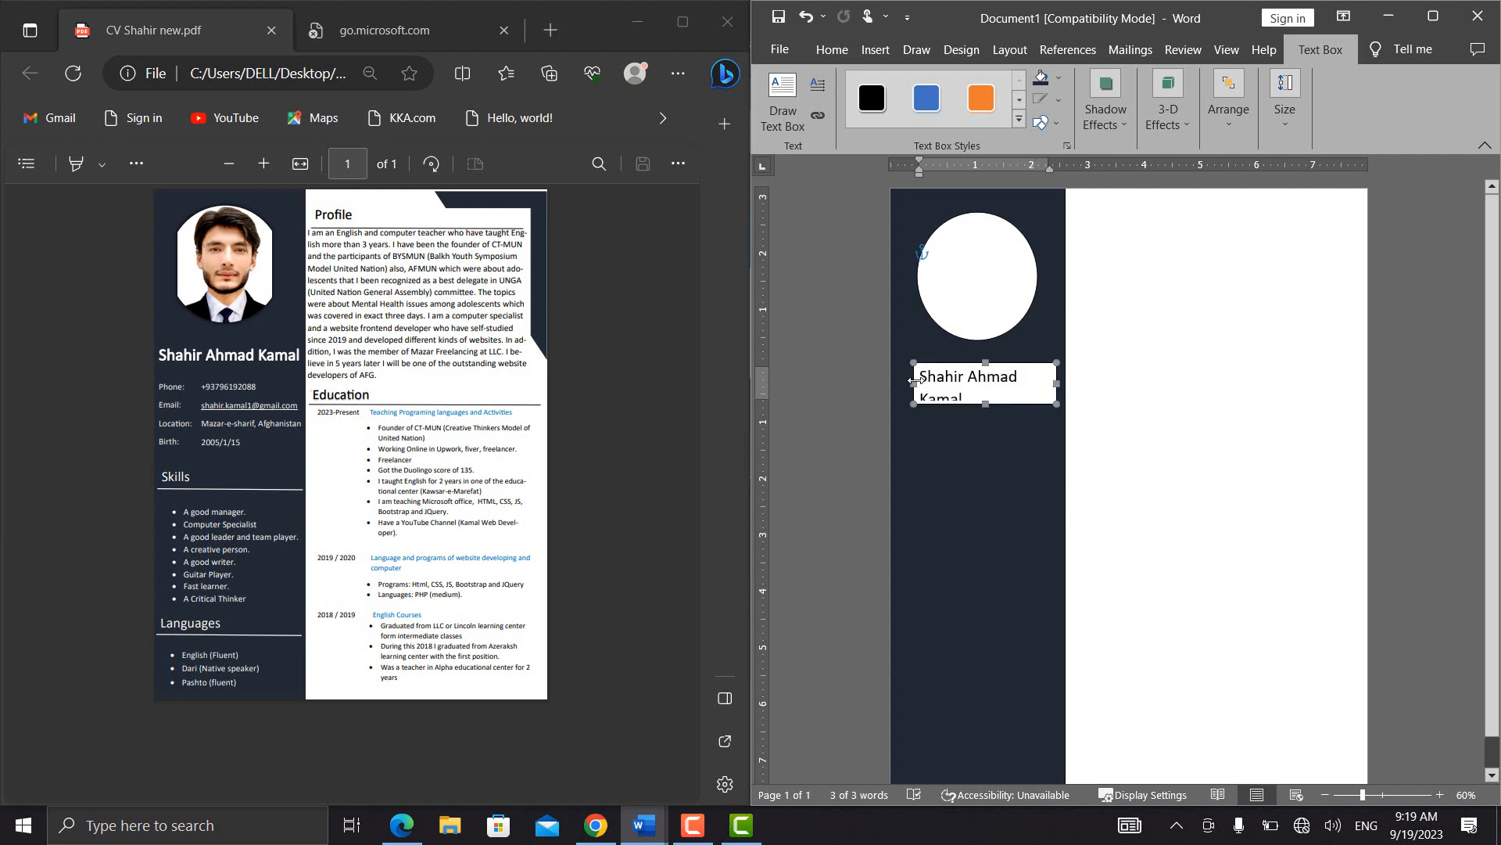
pyautogui.moveTo(914, 382); pyautogui.dragTo(894, 383)
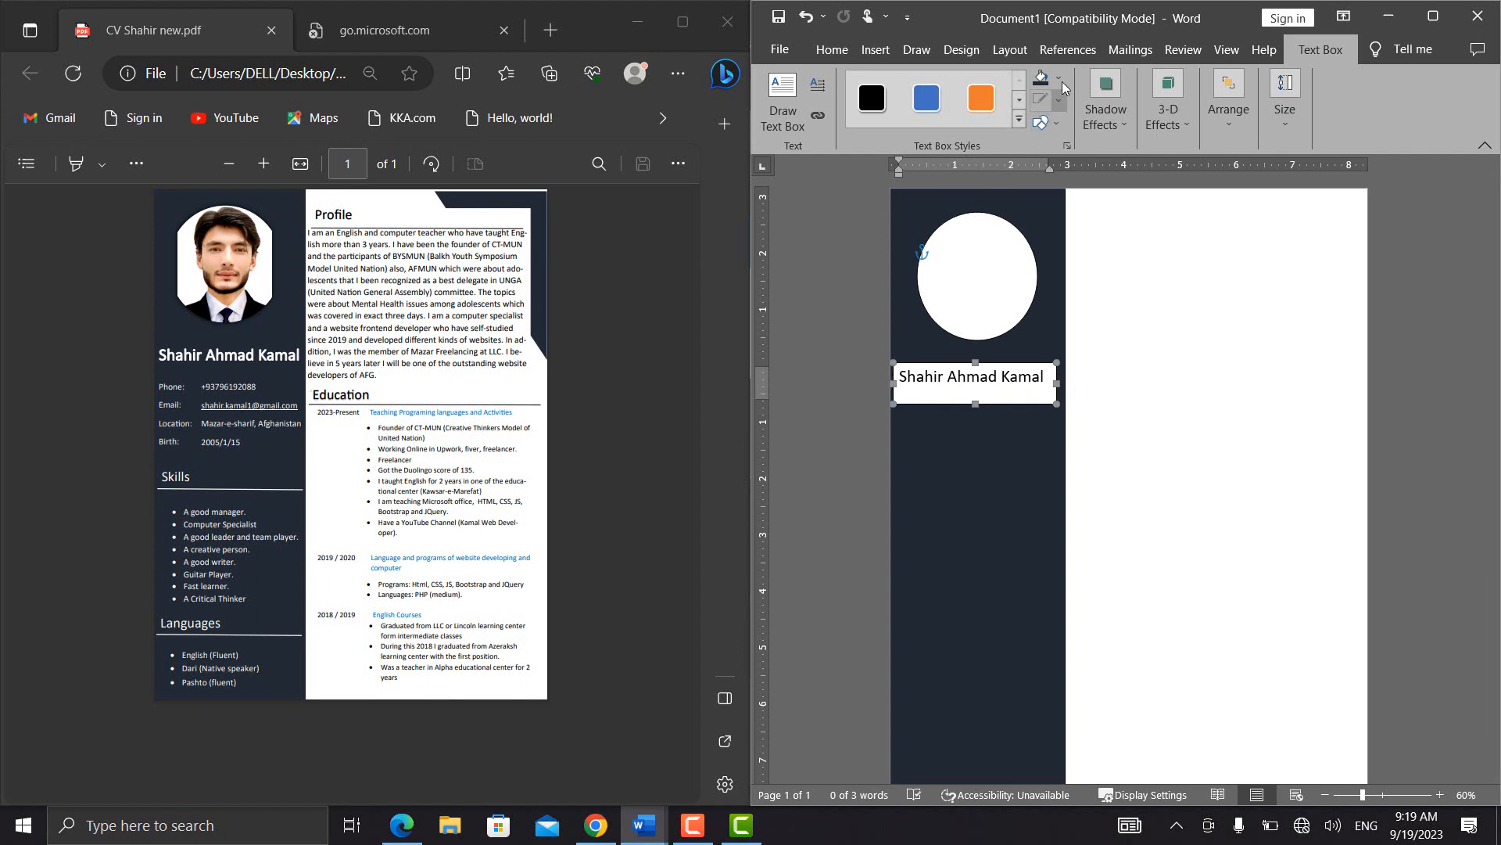
# Format the name text box with 100% fill transparency and no line color
pyautogui.click(1099, 244)
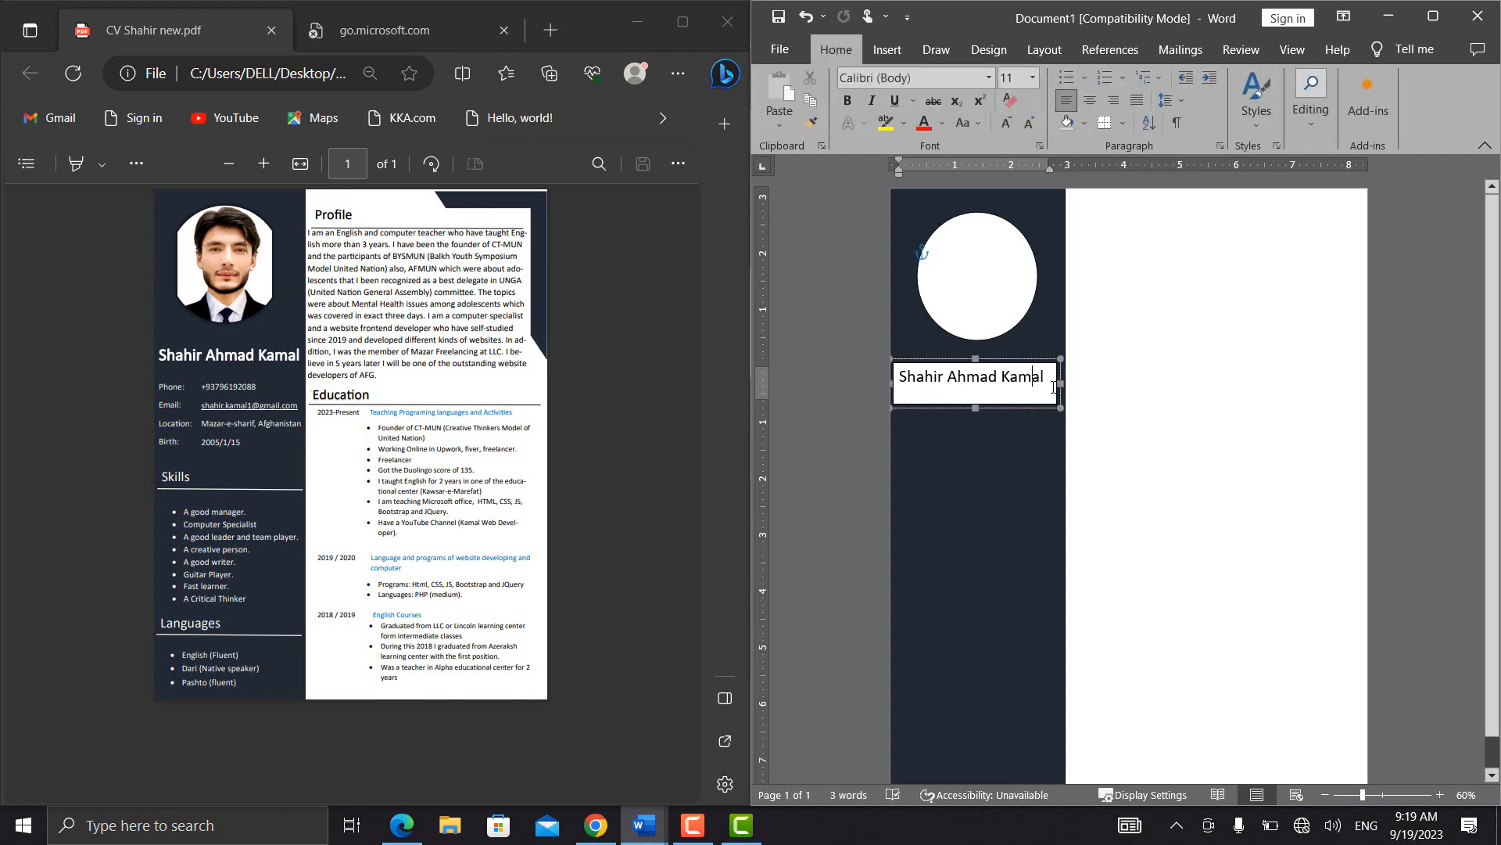
pyautogui.click(1055, 383)
pyautogui.click(1058, 366)
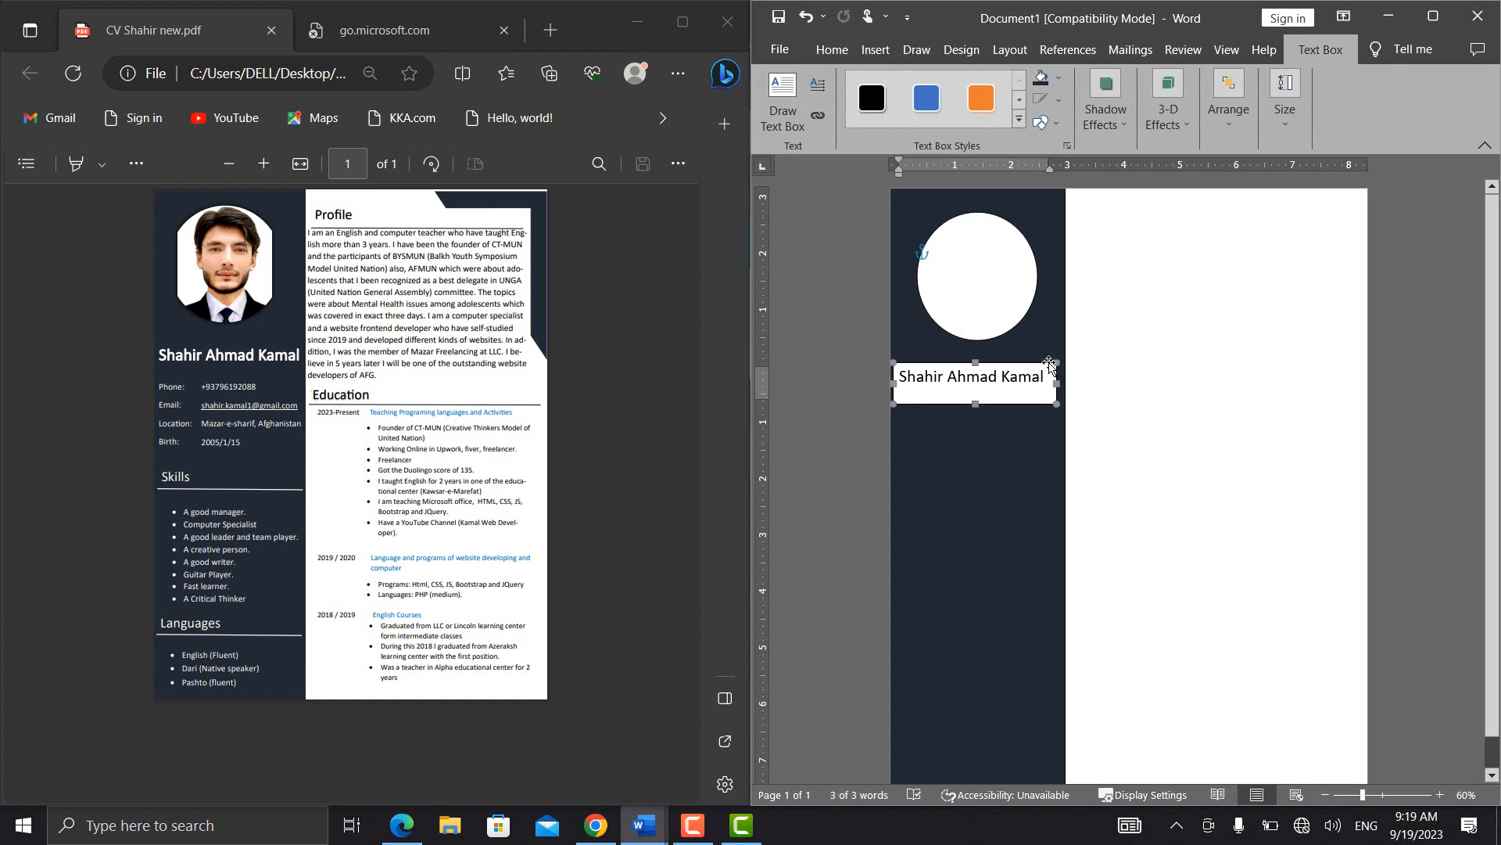
pyautogui.click(1060, 101)
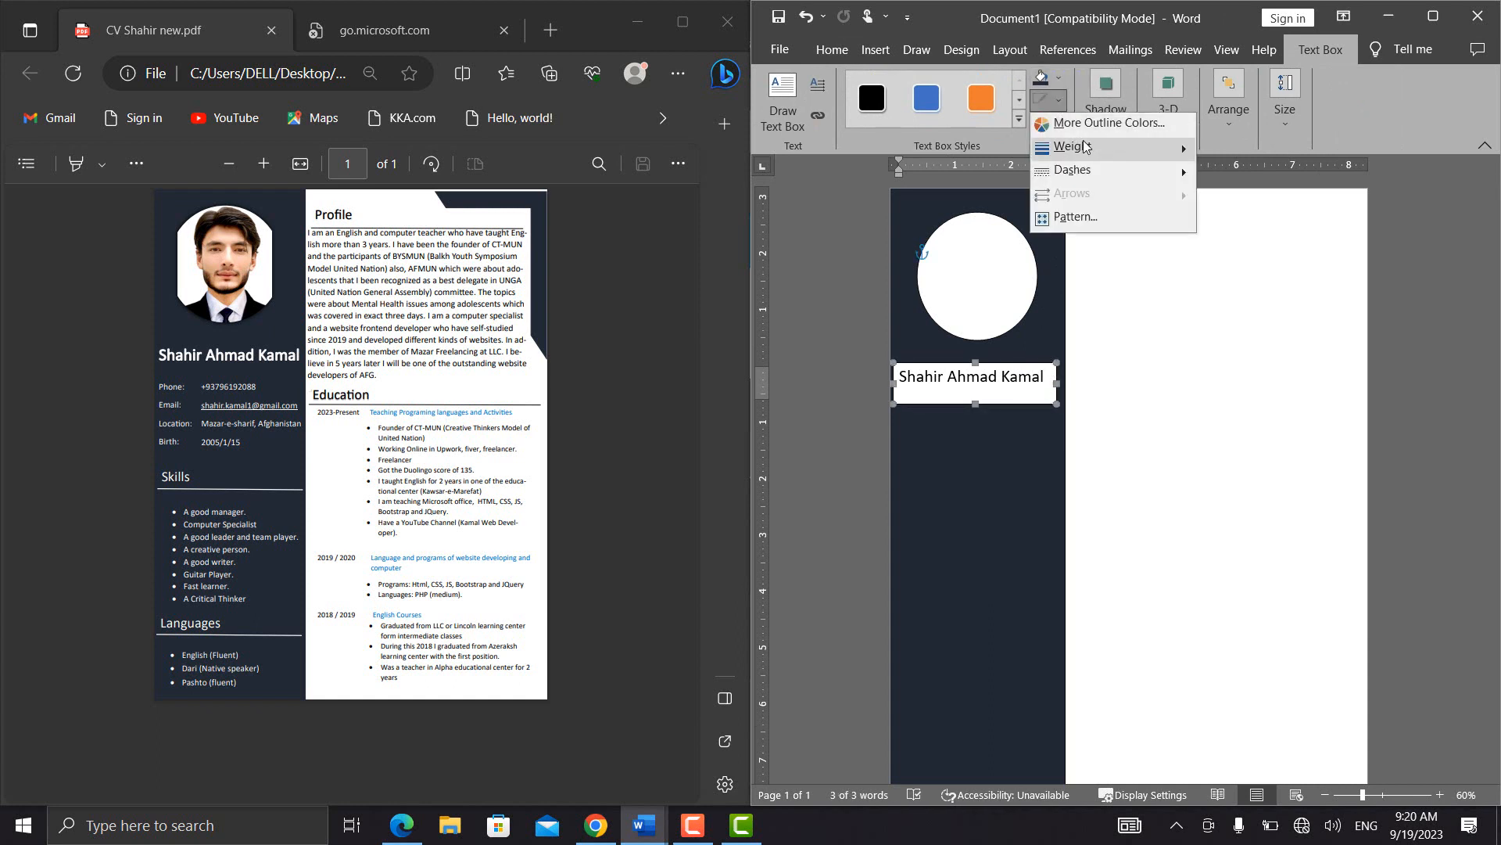
pyautogui.moveTo(1181, 175)
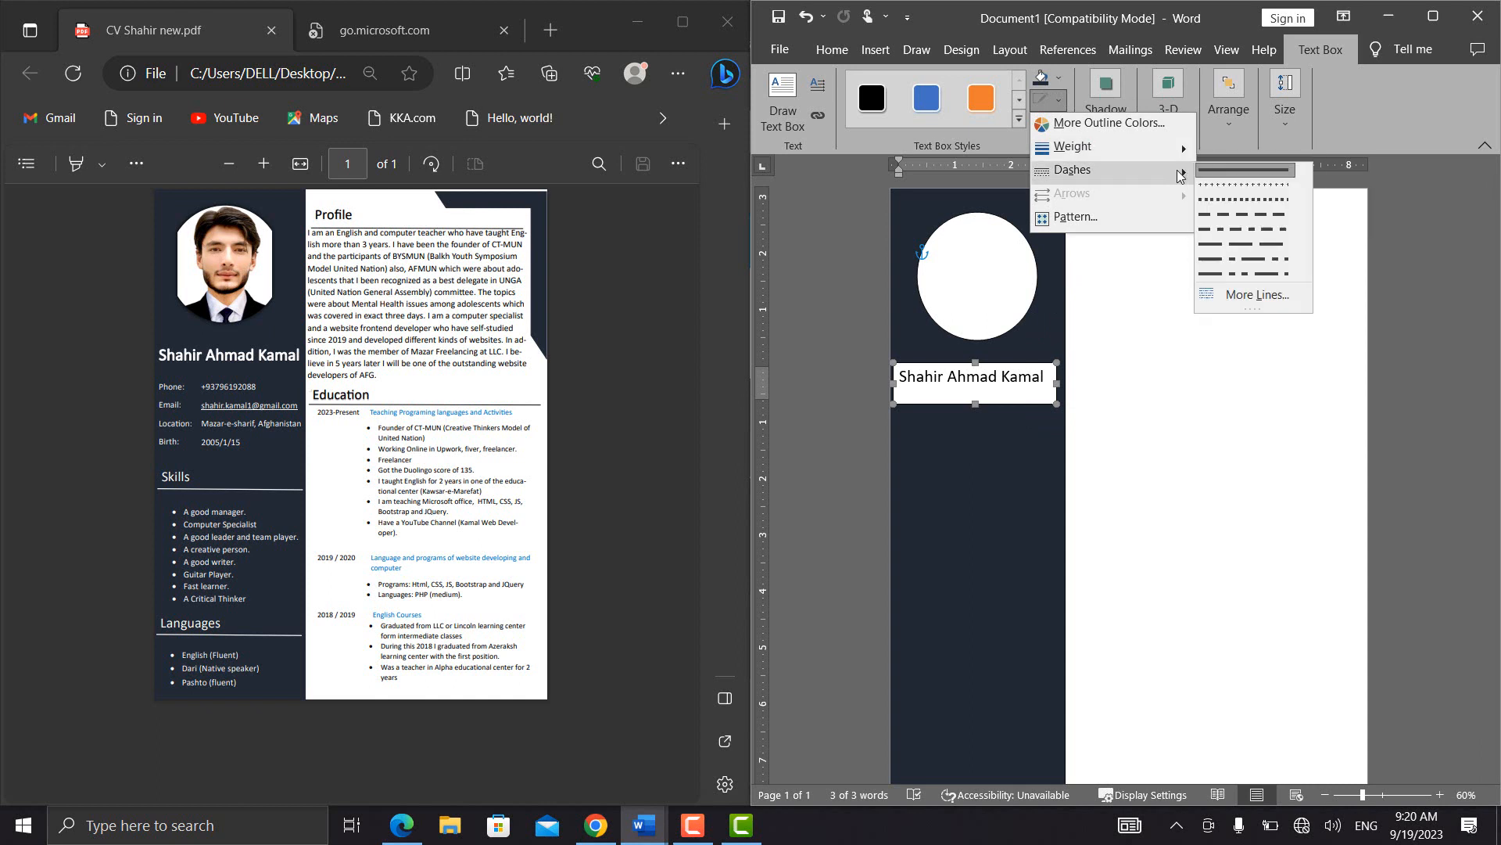
pyautogui.click(1262, 300)
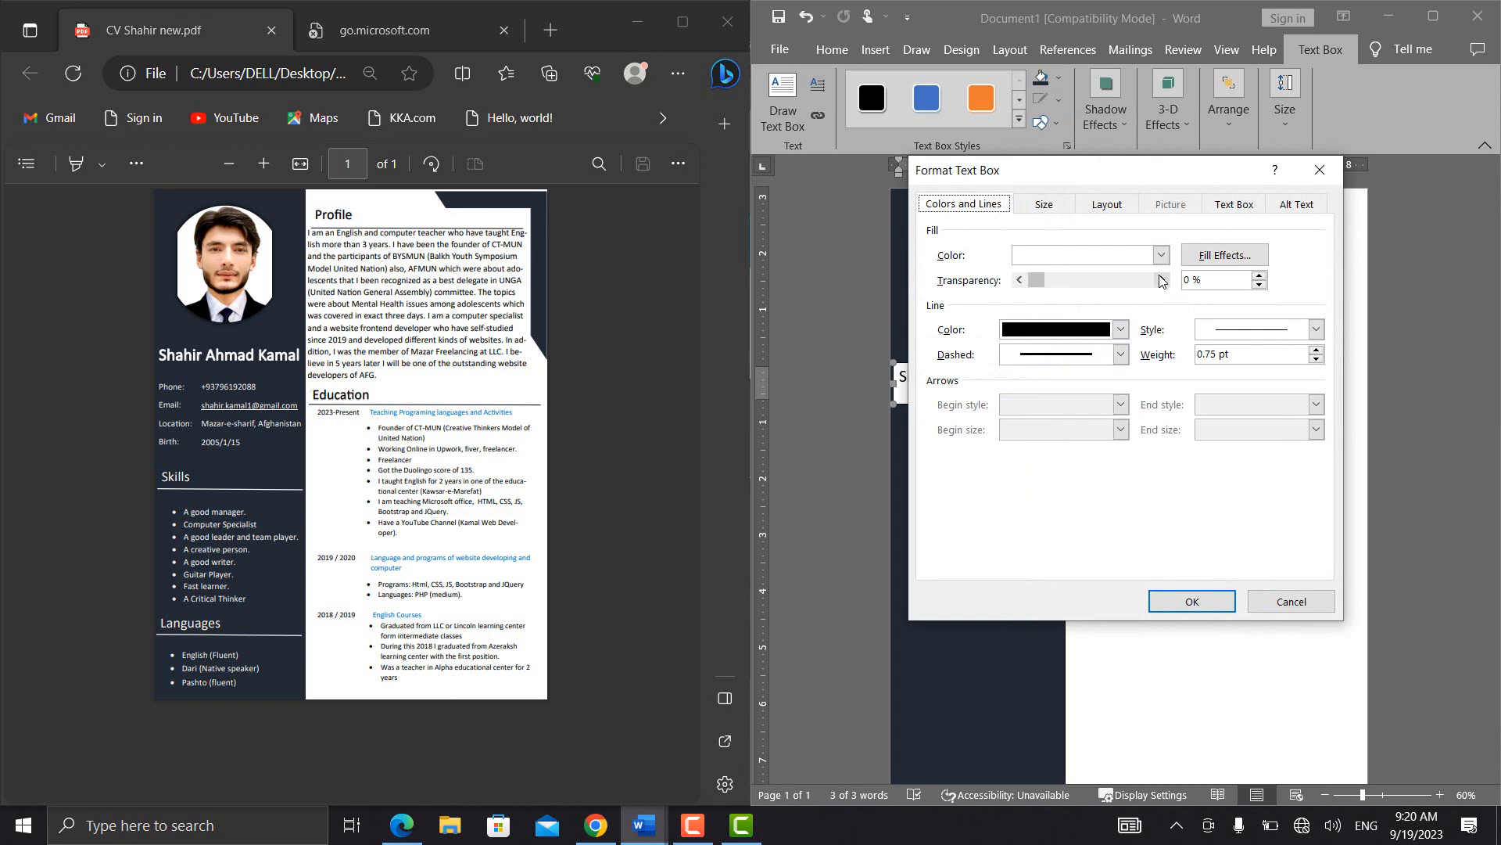
pyautogui.moveTo(1040, 279); pyautogui.dragTo(1157, 281)
pyautogui.click(1121, 330)
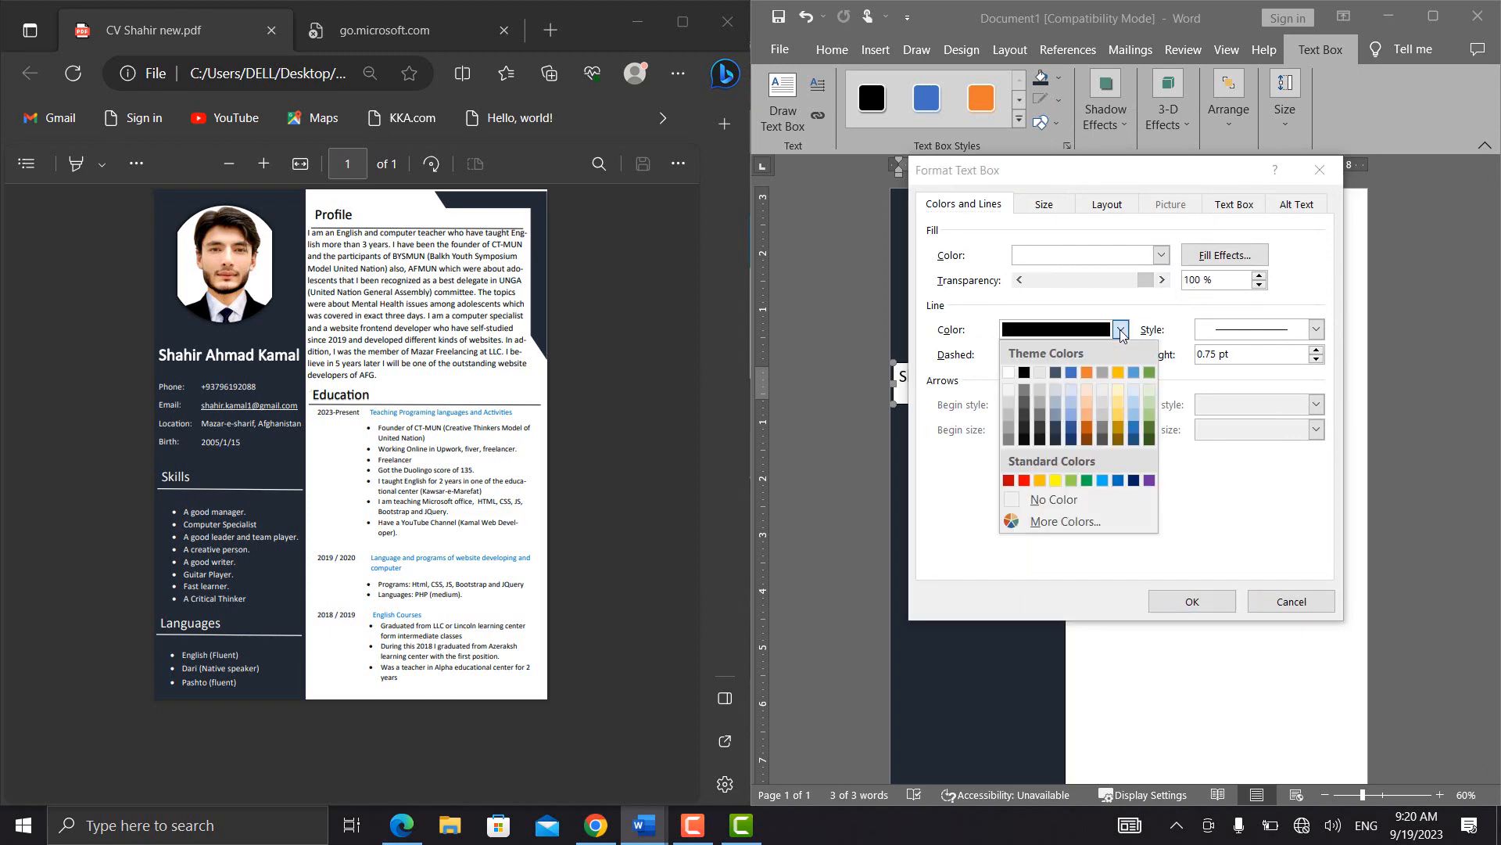
pyautogui.click(1063, 346)
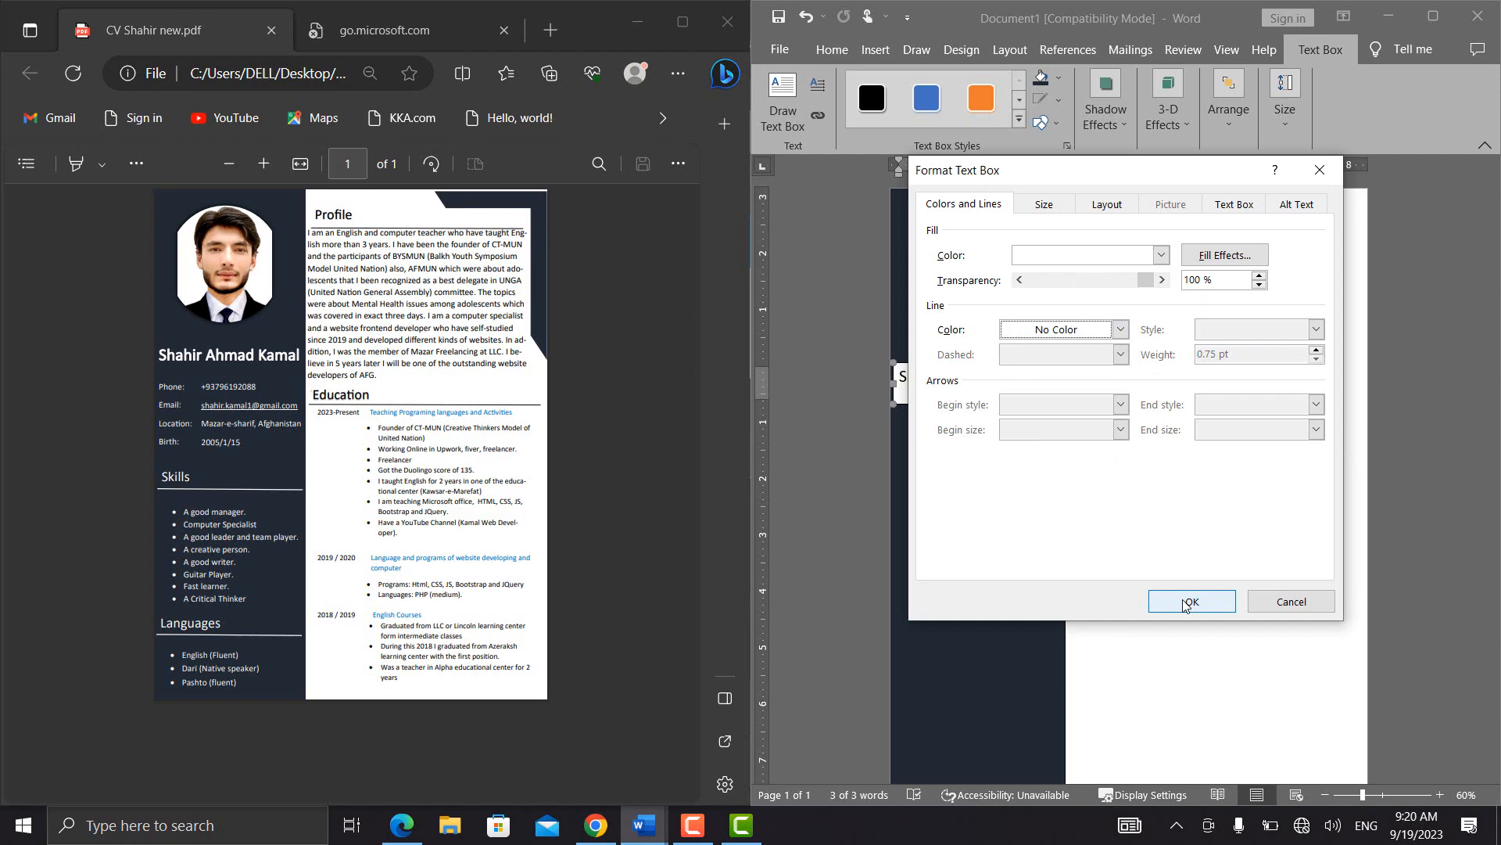
pyautogui.click(1189, 602)
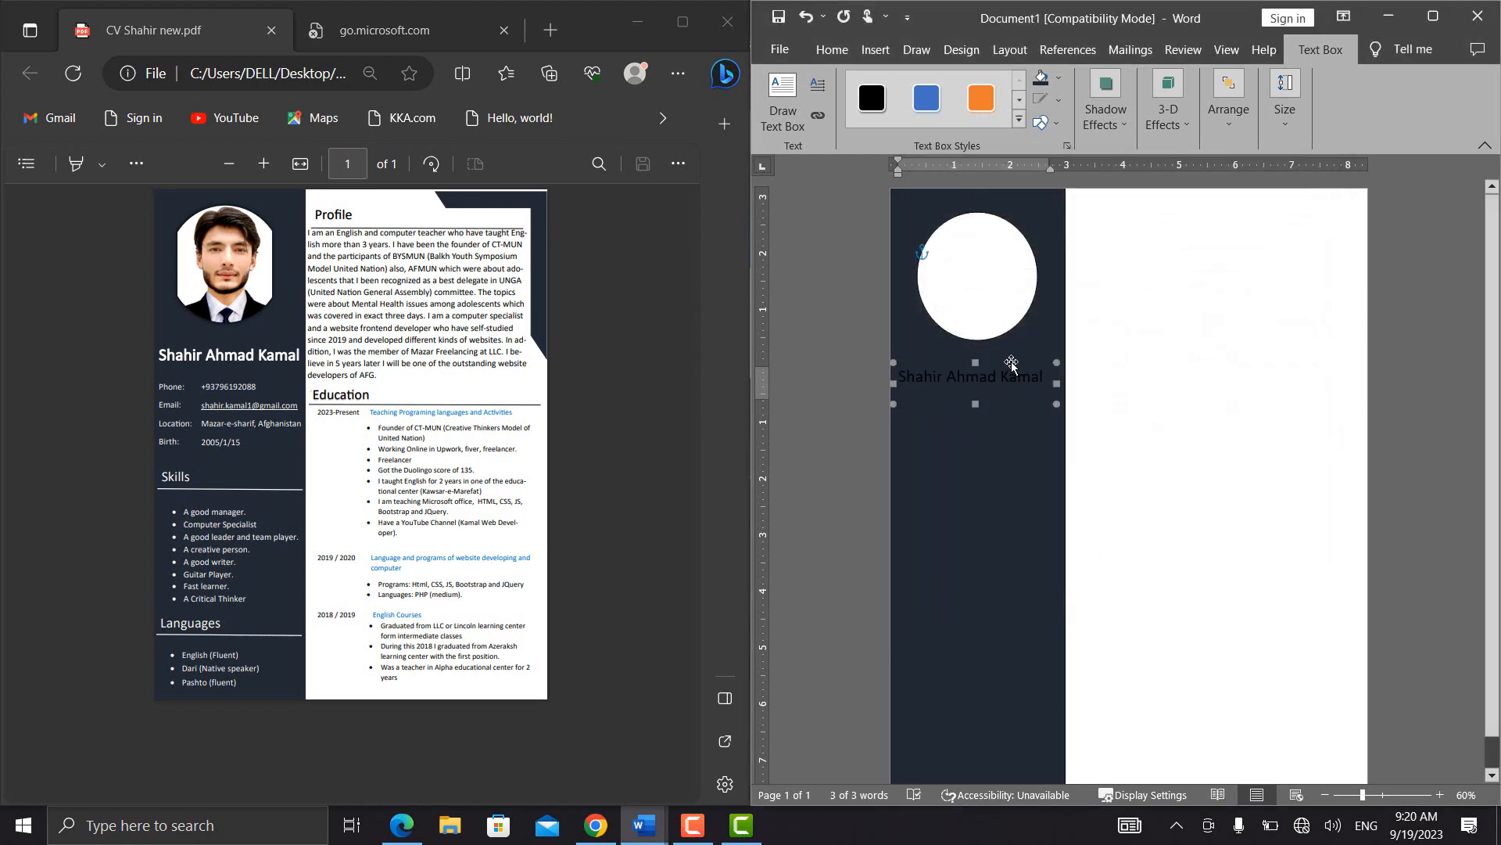
# Make the full name in the sidebar text box white and bold
pyautogui.click(1015, 341)
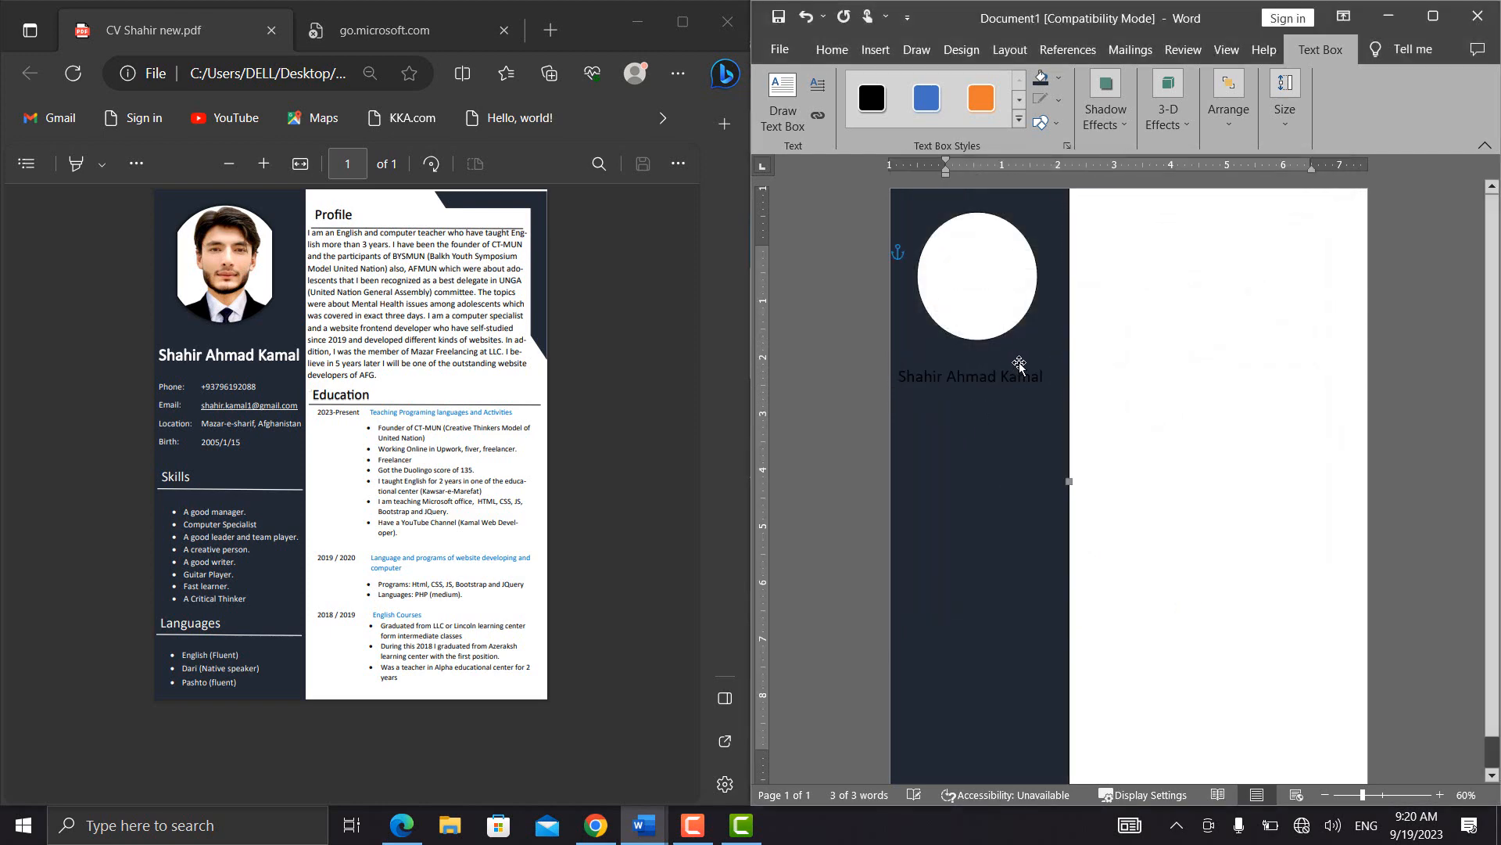
pyautogui.click(1019, 364)
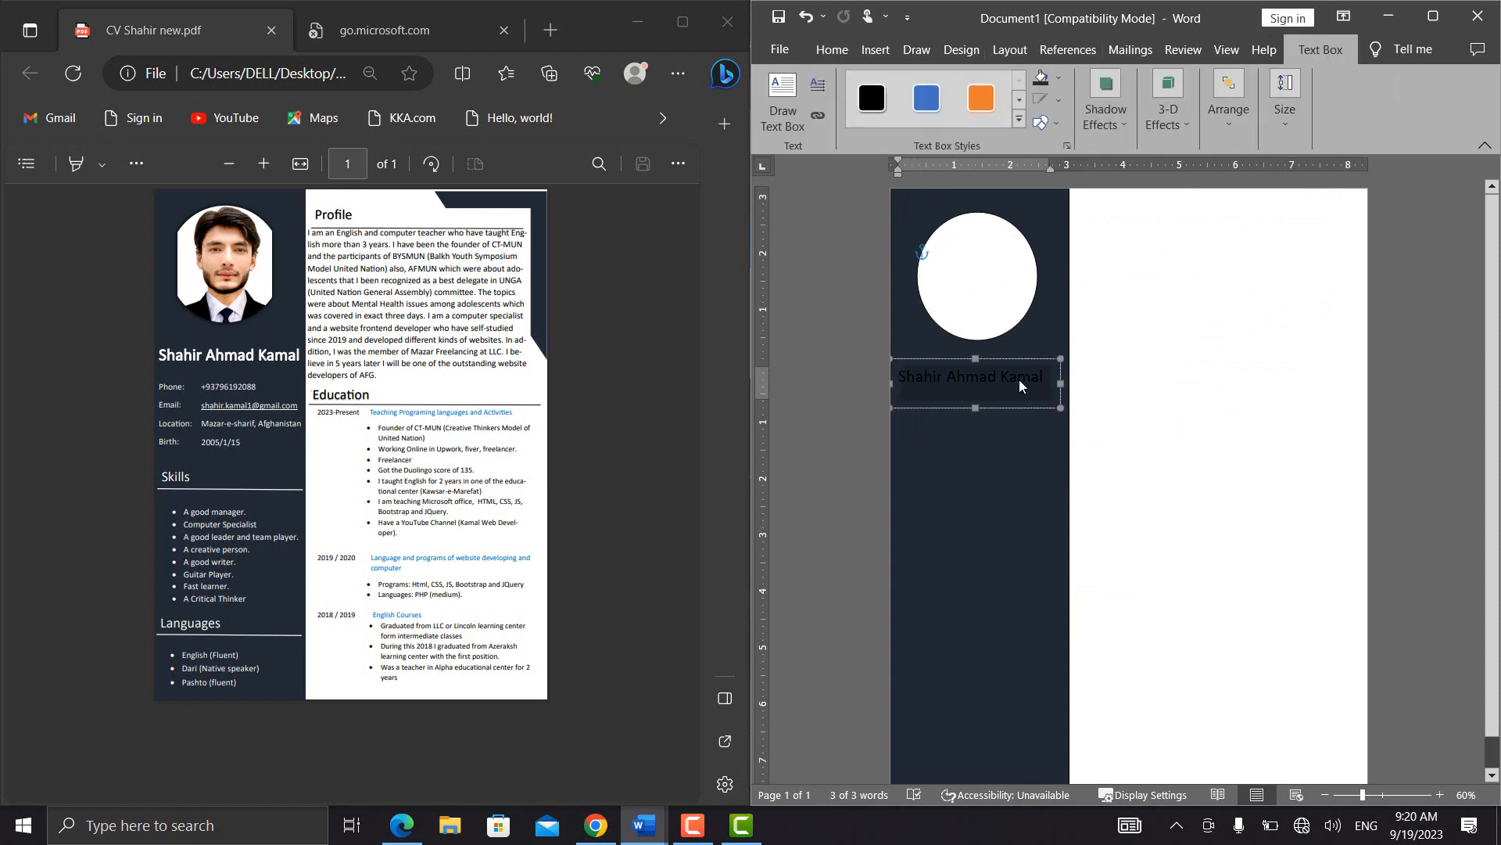
pyautogui.click(832, 52)
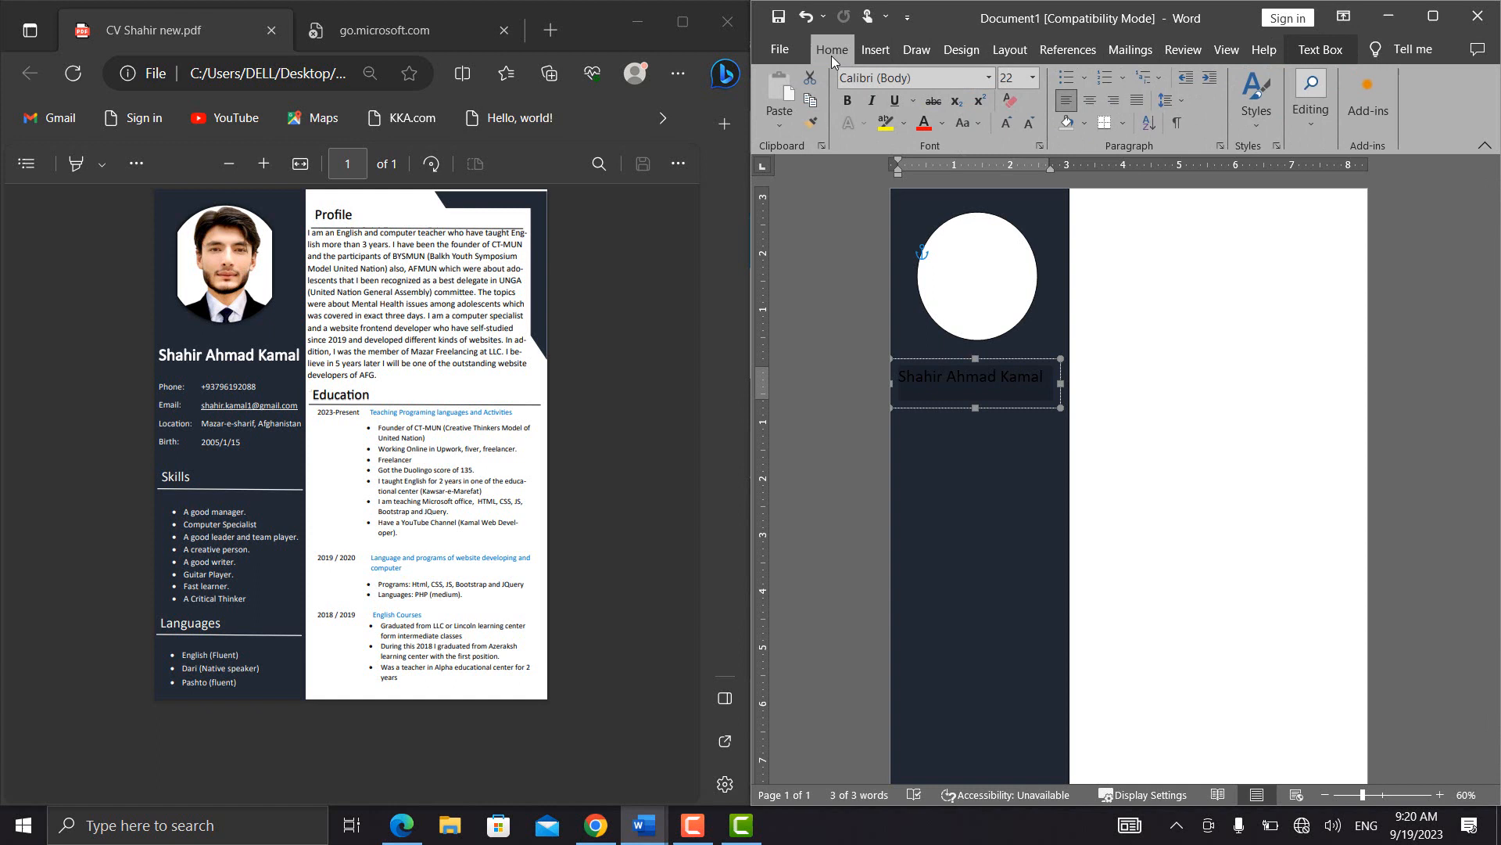
pyautogui.click(940, 125)
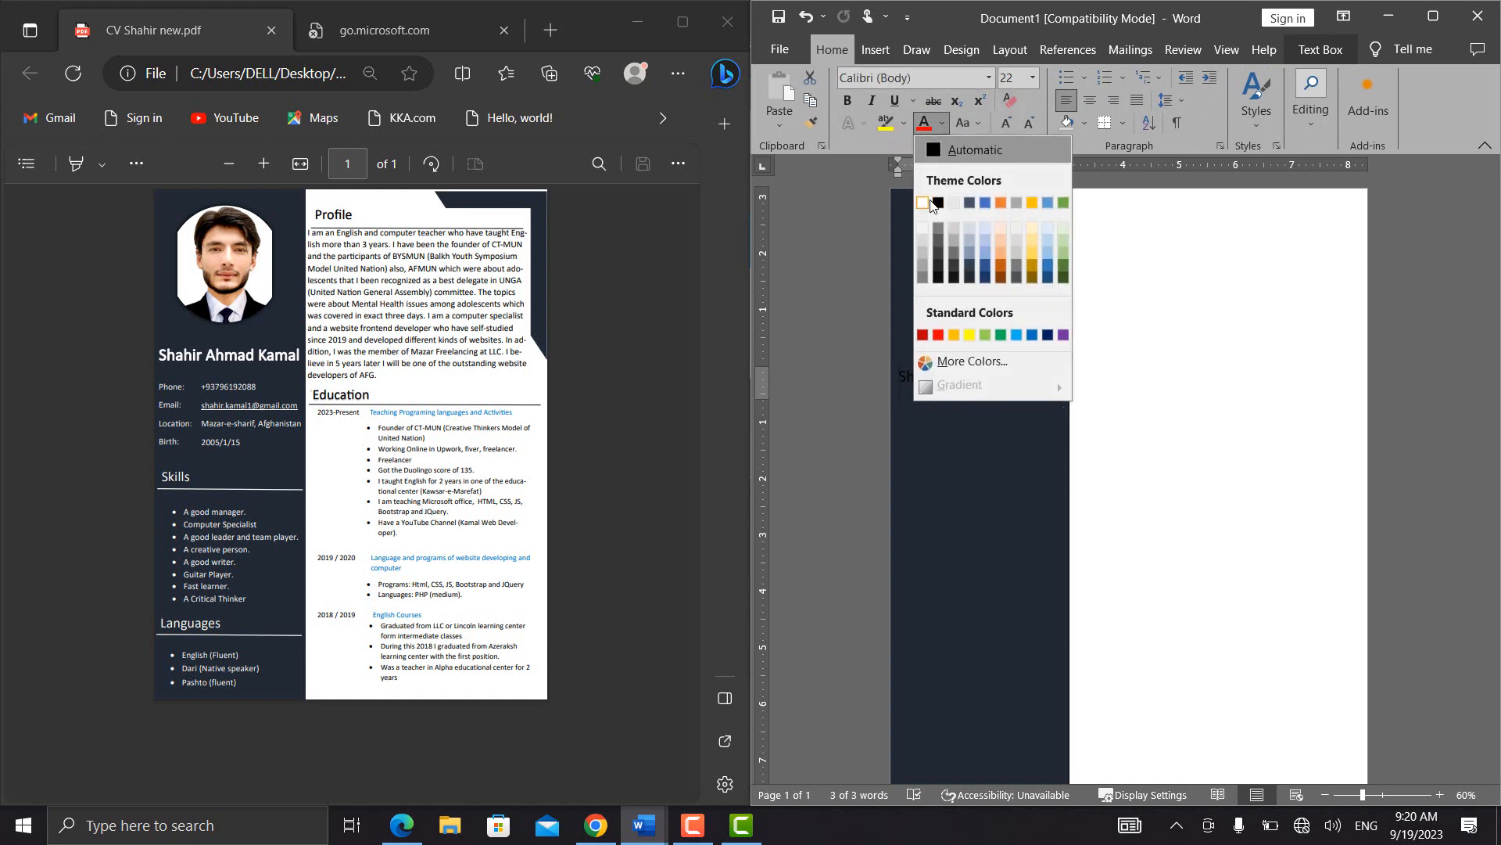
pyautogui.click(935, 204)
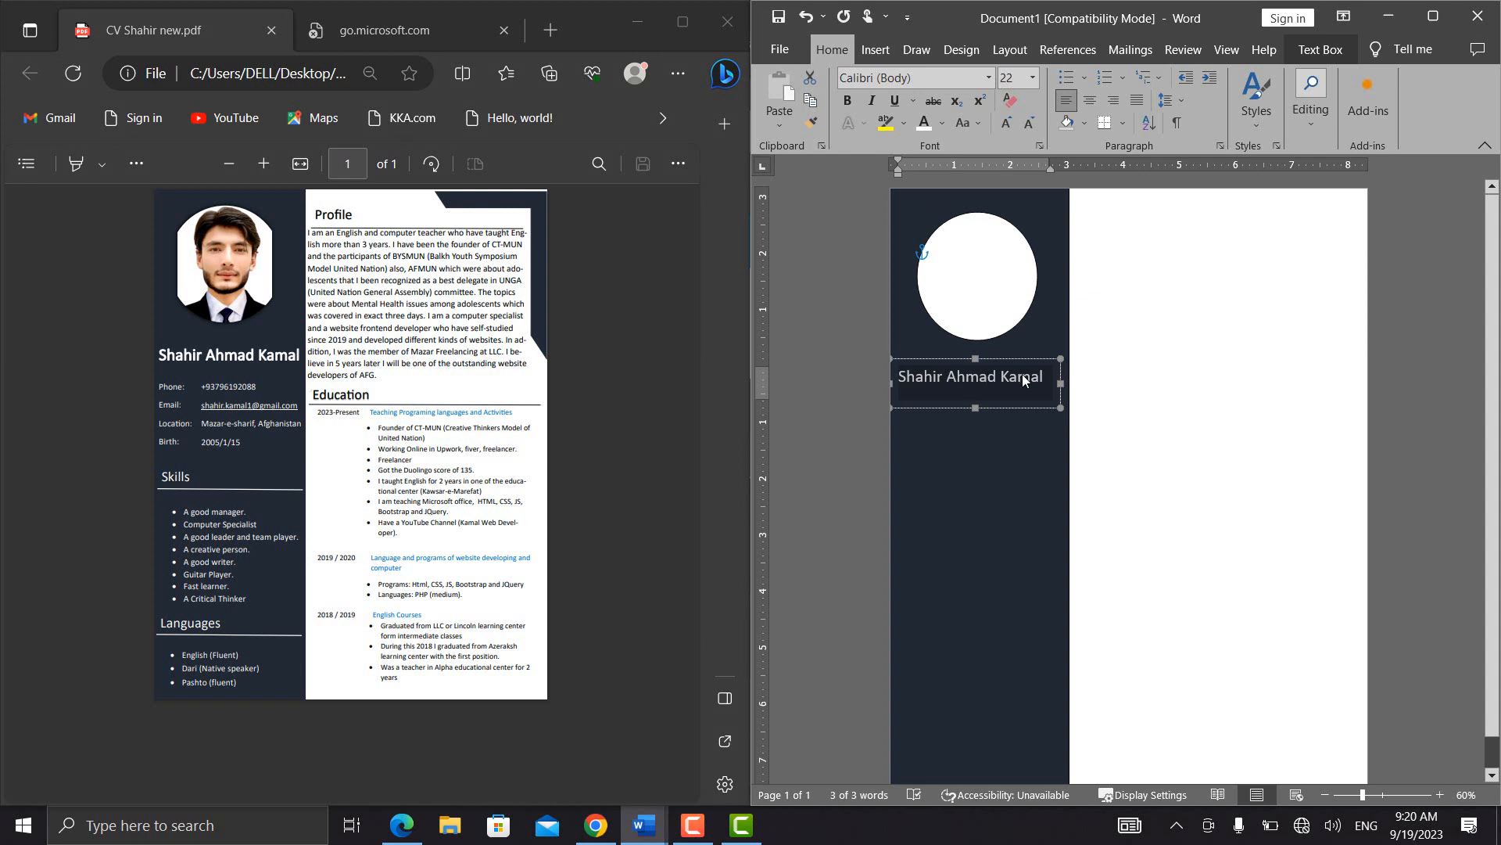
pyautogui.hotkey('ctrl', 'b')
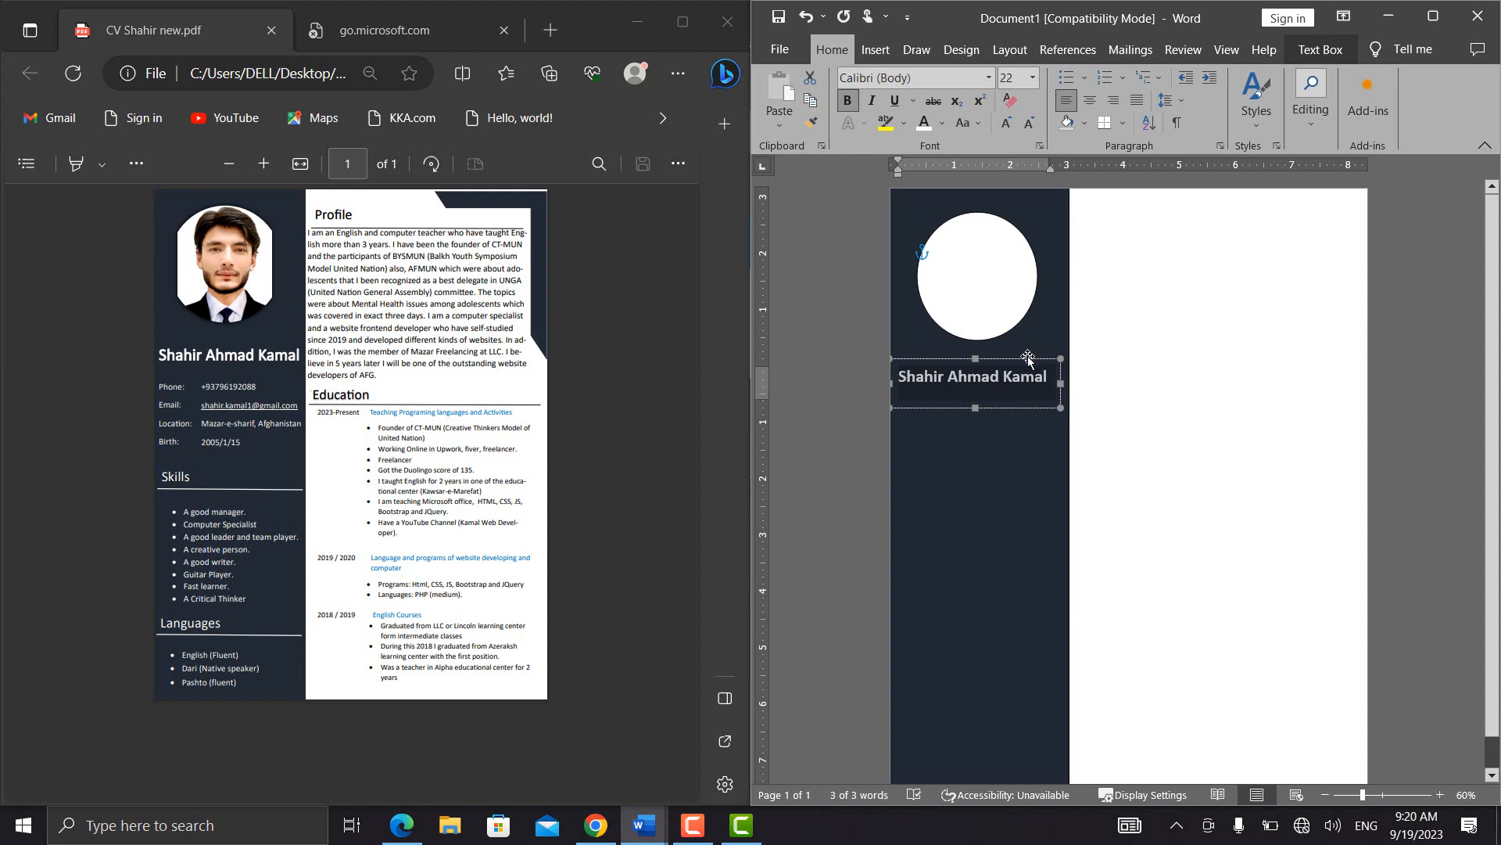
# Nudge the name text box up and slightly to the right so it sits directly beneath the oval
pyautogui.click(1028, 359)
pyautogui.press('Right')
pyautogui.press('Up')
pyautogui.press('Up')
pyautogui.press('Up')
pyautogui.press('Up')
pyautogui.press('Up')
pyautogui.press('Up')
pyautogui.press('Up')
pyautogui.press('Up')
pyautogui.press('Up')
pyautogui.press('Up')
pyautogui.press('Up')
pyautogui.press('Up')
pyautogui.press('Up')
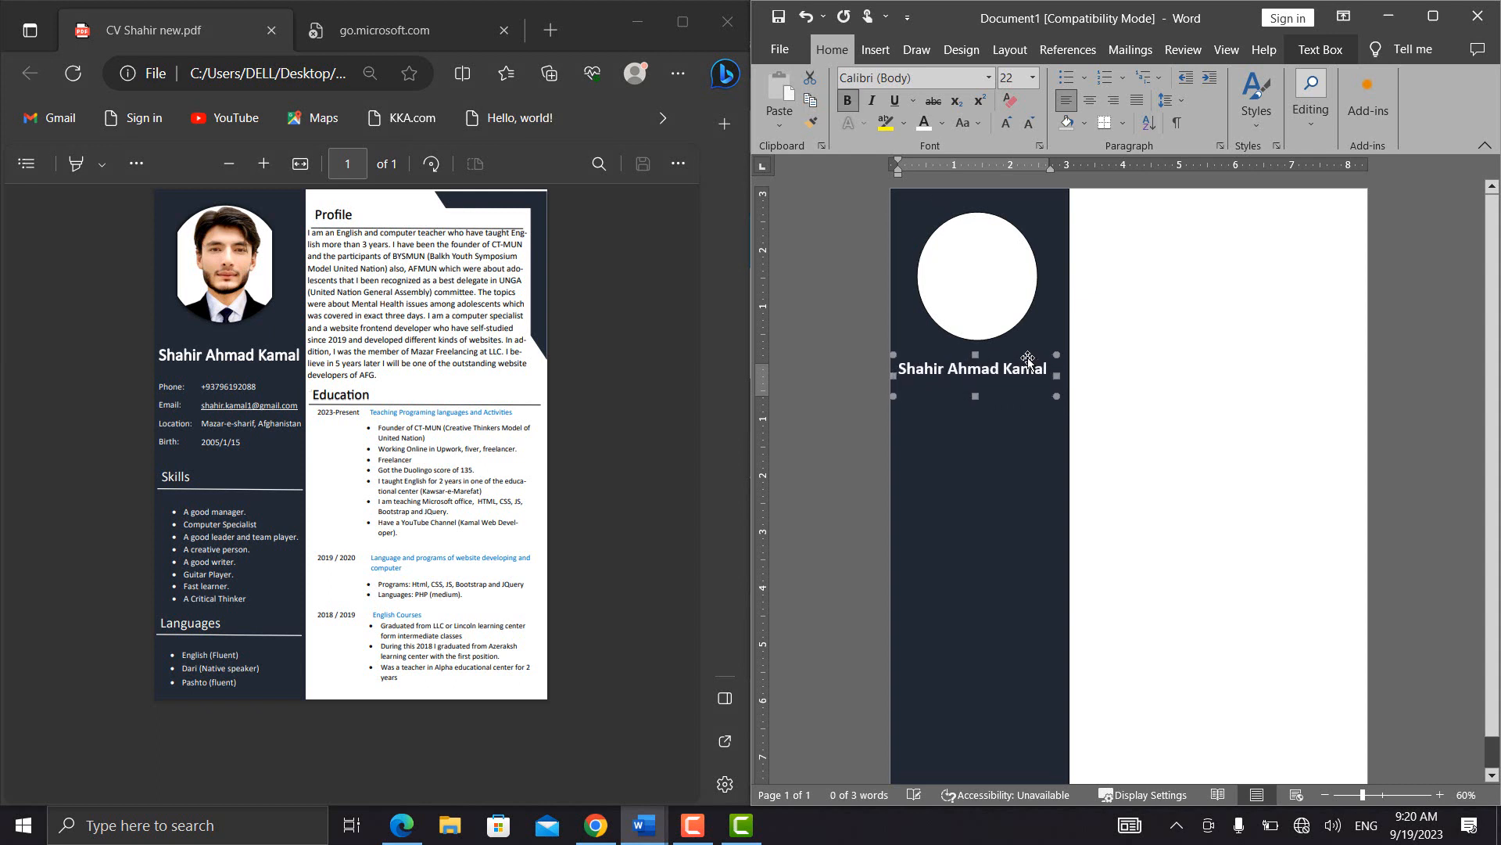
pyautogui.press('Up')
pyautogui.press('Up')
pyautogui.press('Up')
pyautogui.press('Up')
pyautogui.press('Up')
pyautogui.press('Up')
pyautogui.press('Up')
pyautogui.press('Up')
pyautogui.press('Up')
pyautogui.press('Up')
pyautogui.press('Right')
pyautogui.press('Right')
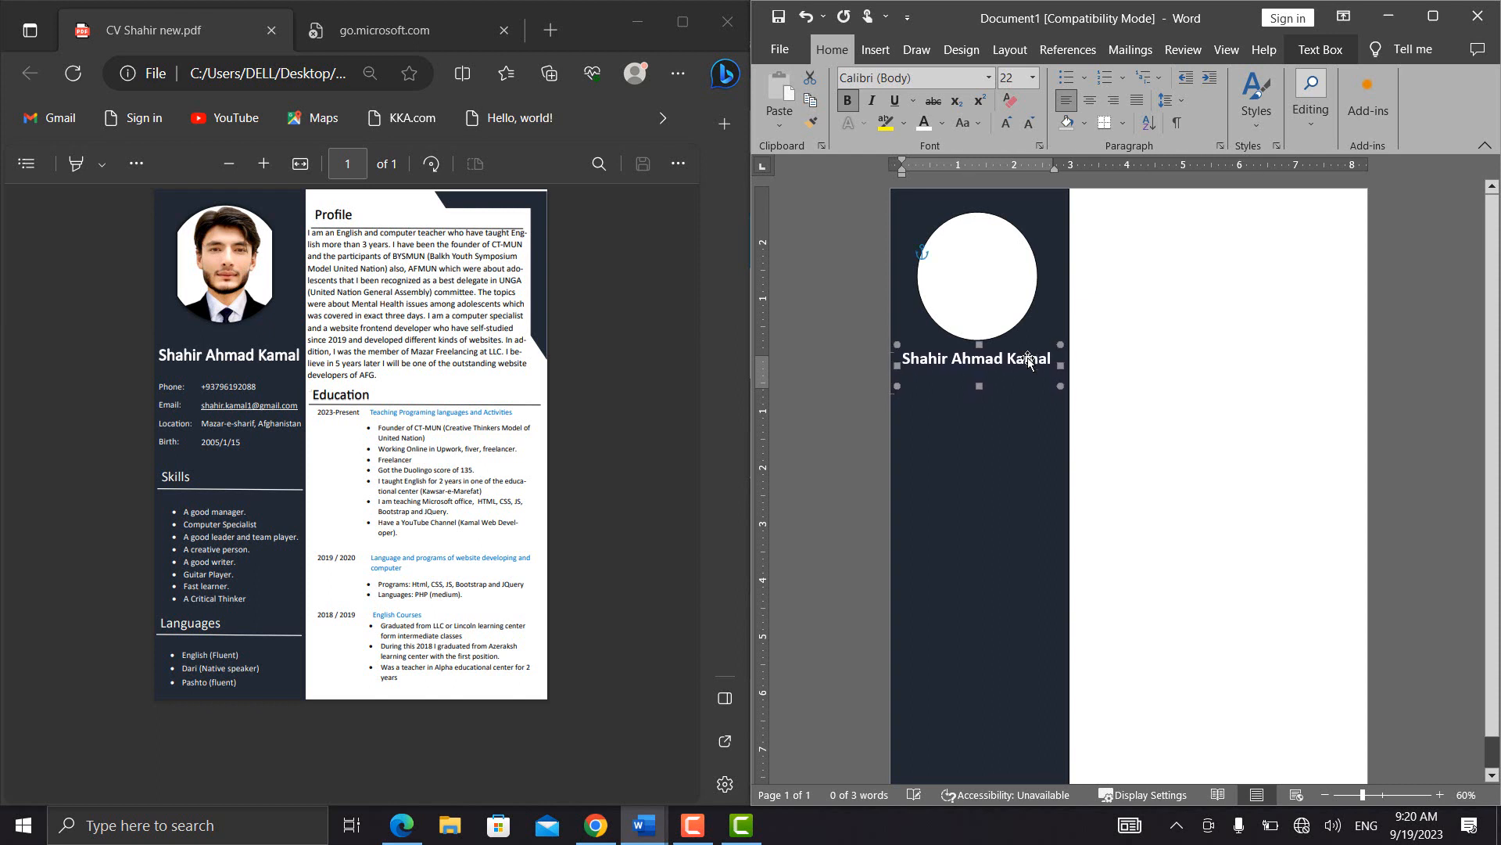
# Nudge the name text box slightly down and fill the oval with the portrait picture 2023_04_15_00_10_IMG_1403 from the Pictures folder
pyautogui.press('Down')
pyautogui.press('Down')
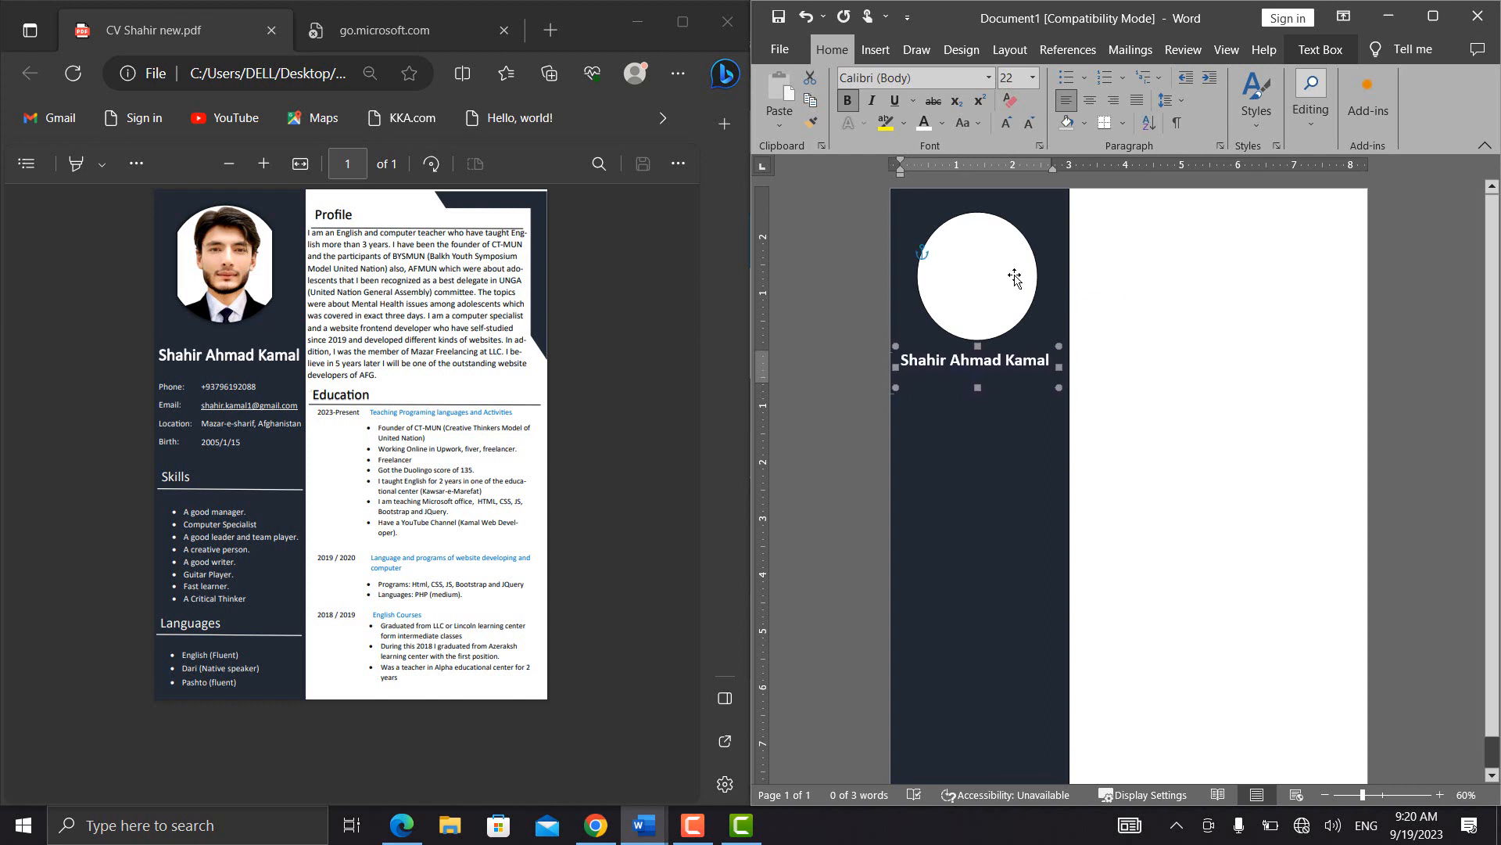
pyautogui.click(1015, 277)
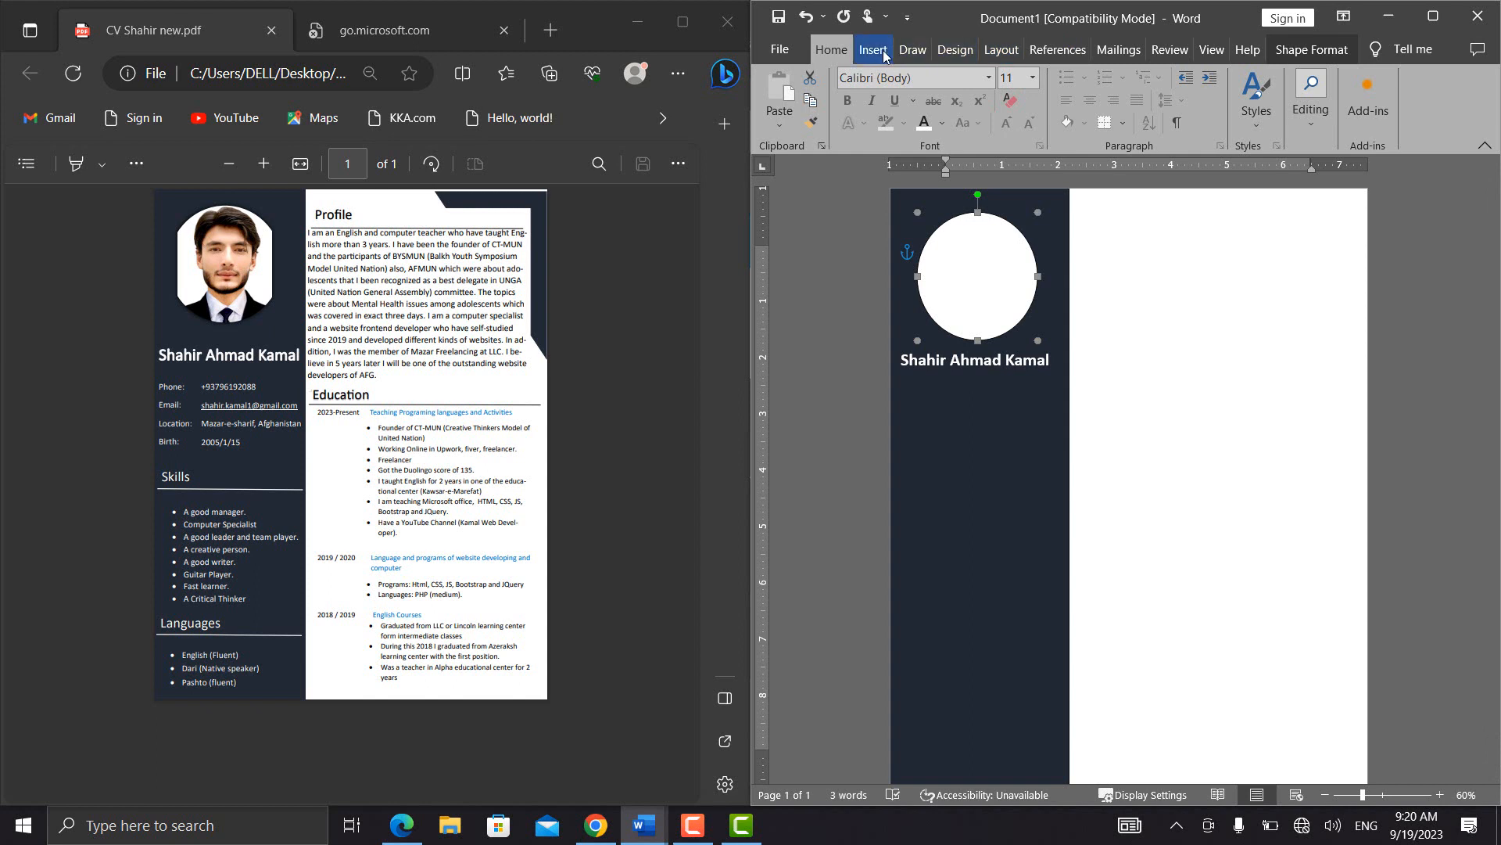
pyautogui.click(1287, 56)
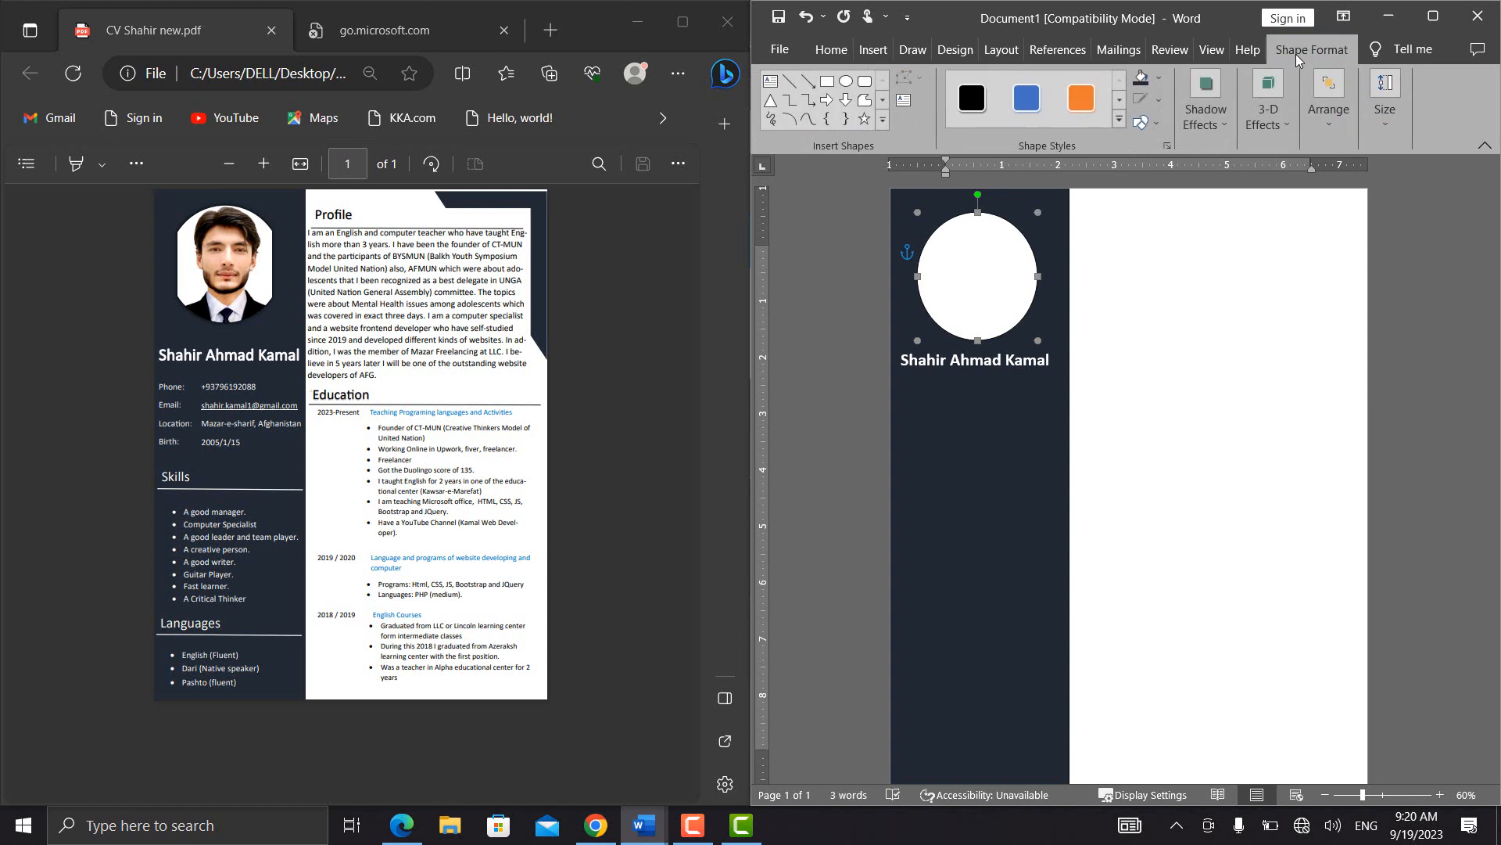
pyautogui.click(1165, 77)
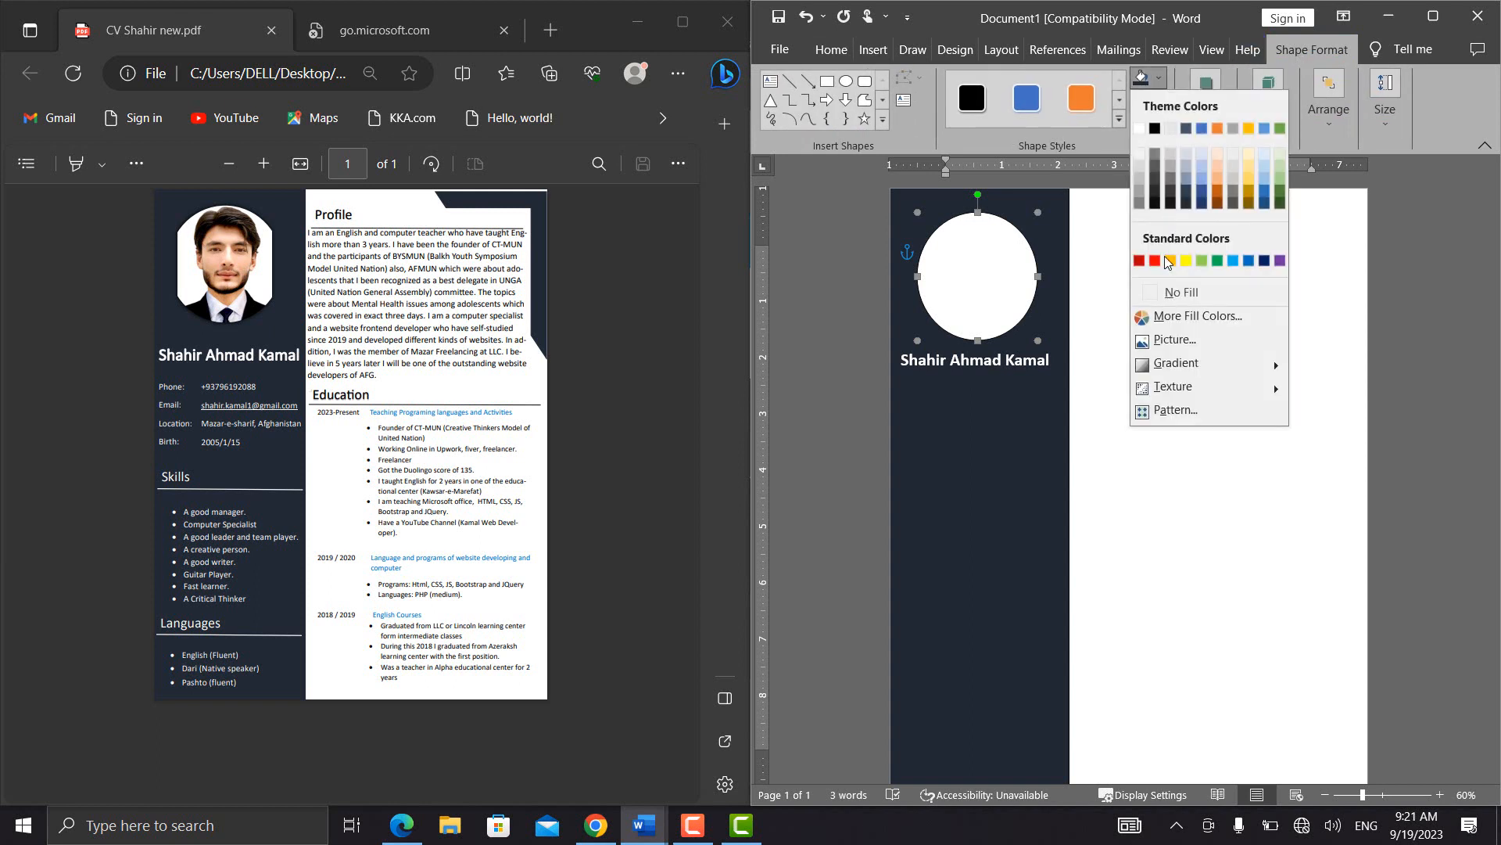
pyautogui.click(1187, 342)
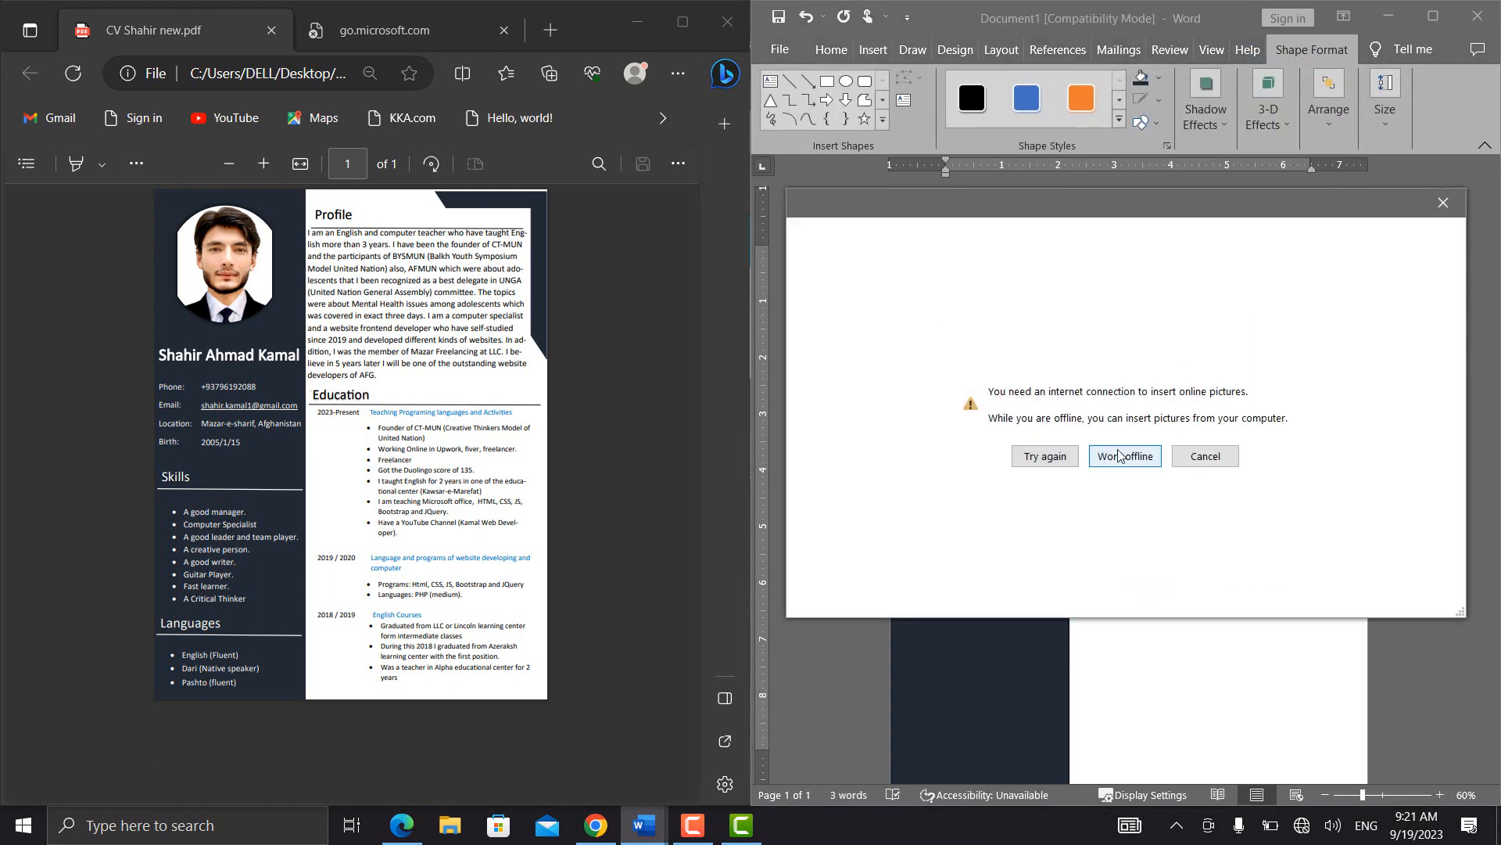
pyautogui.click(1119, 456)
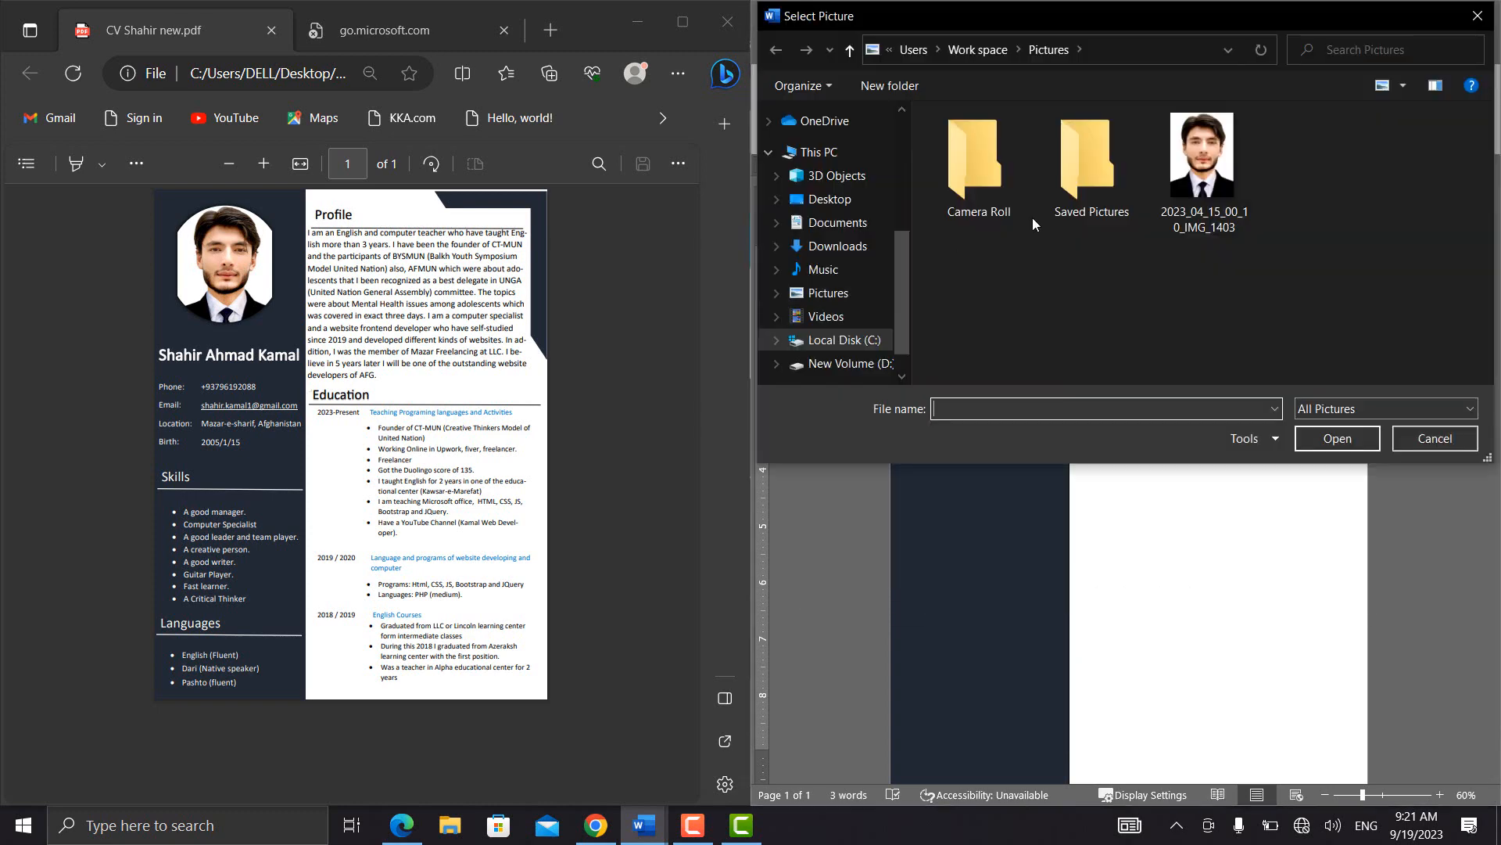
pyautogui.doubleClick(1204, 175)
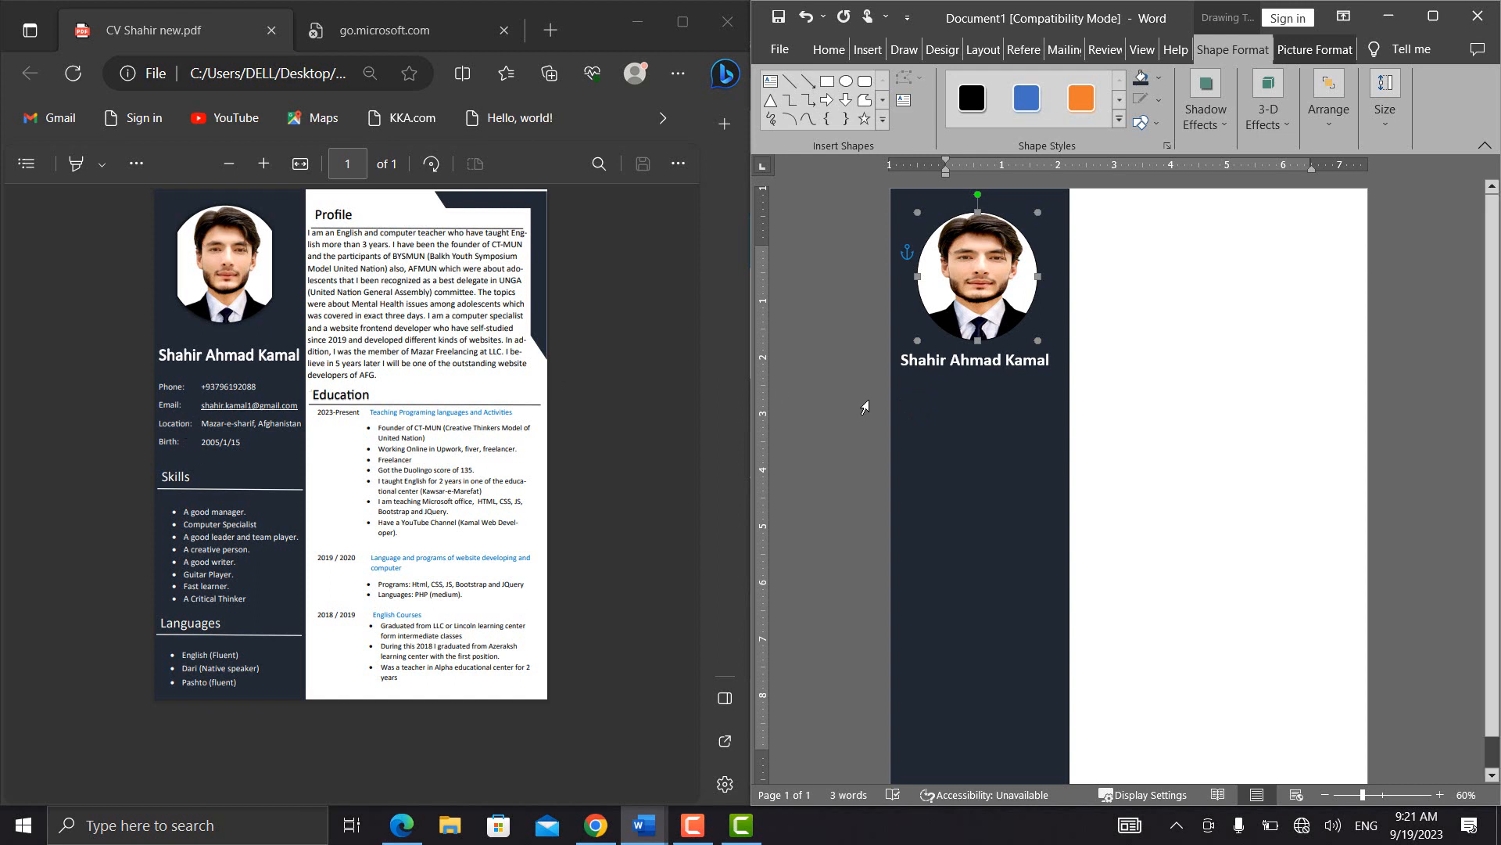
# Duplicate the name text box and move the copy directly beneath the name, within the sidebar
pyautogui.click(941, 356)
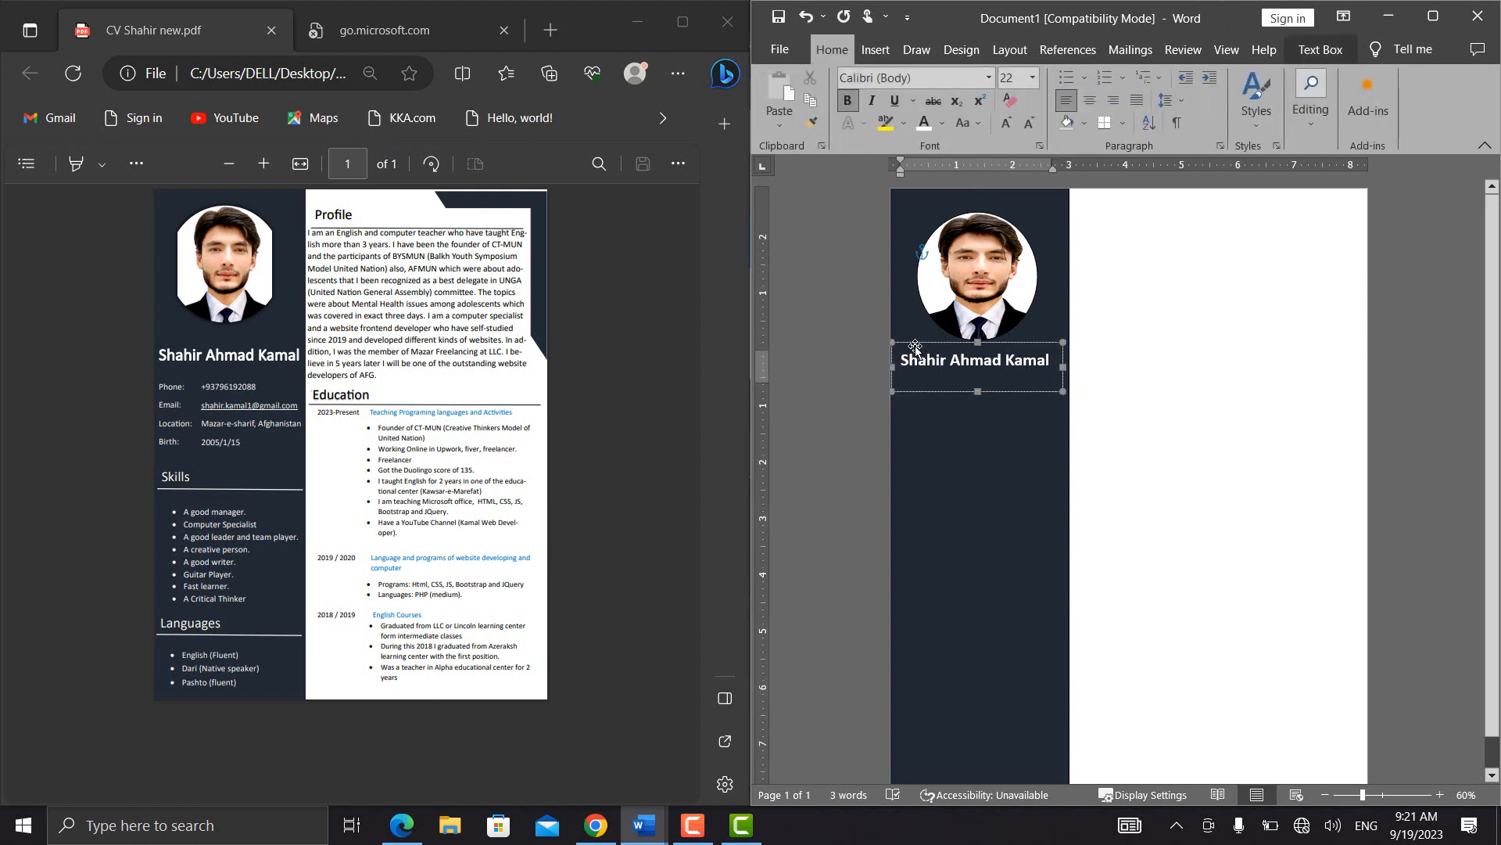
pyautogui.hotkey('ctrl', 'c')
pyautogui.hotkey('ctrl', 'v')
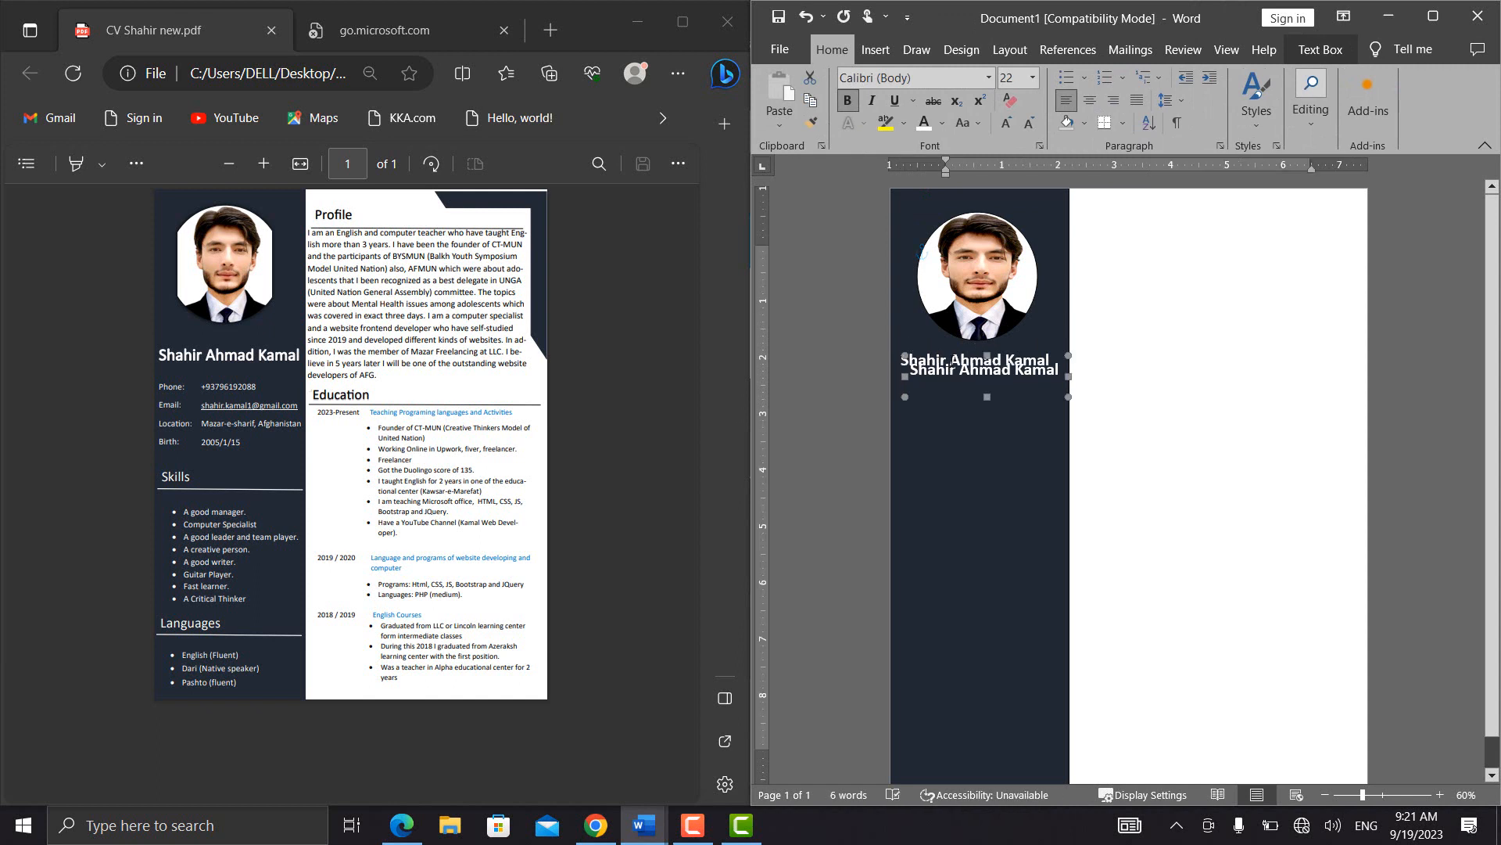
pyautogui.click(953, 362)
pyautogui.click(942, 397)
pyautogui.press('Down')
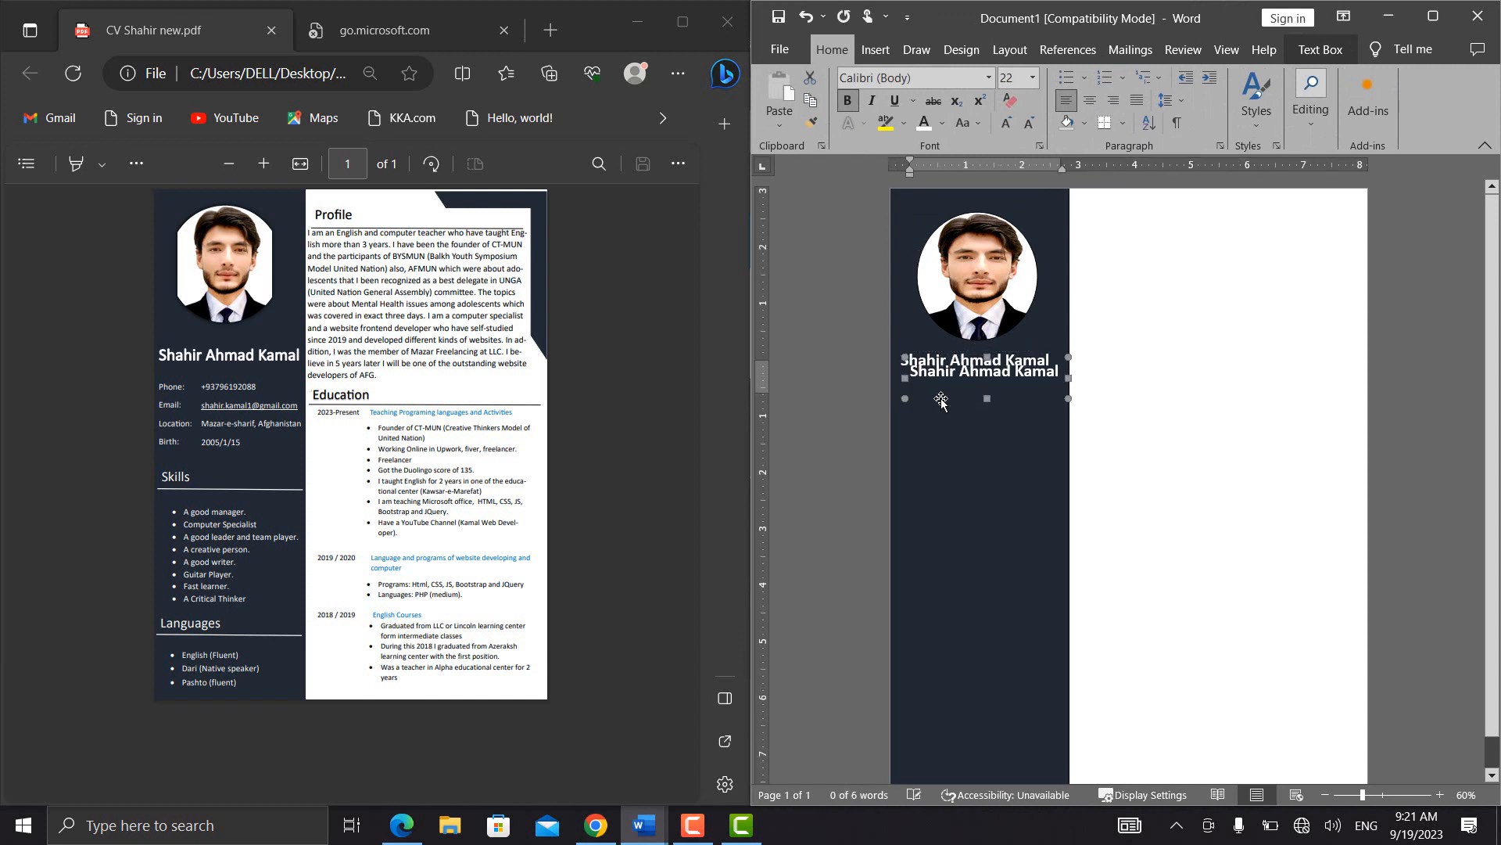
pyautogui.press('Down')
pyautogui.press('Down')
pyautogui.press('Down')
pyautogui.press('Down')
pyautogui.press('Down')
pyautogui.press('Down')
pyautogui.press('Left')
# Clear the text of the duplicated text box and set its font size to 16 pt
pyautogui.click(948, 399)
pyautogui.hotkey('ctrl', 'a')
pyautogui.press('BackSpace')
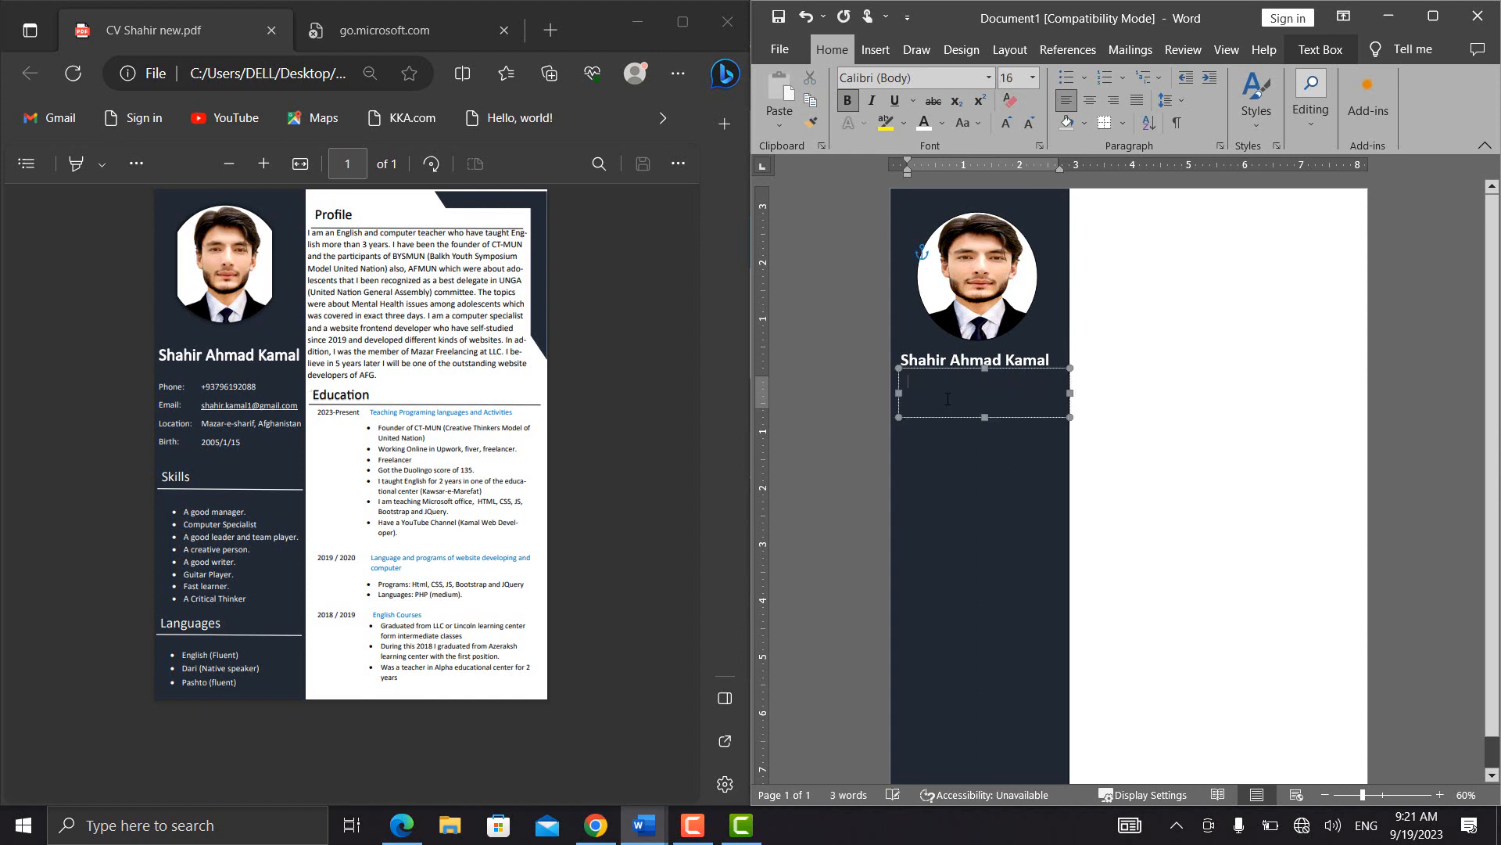
pyautogui.hotkey('ctrl', 'shift', '.')
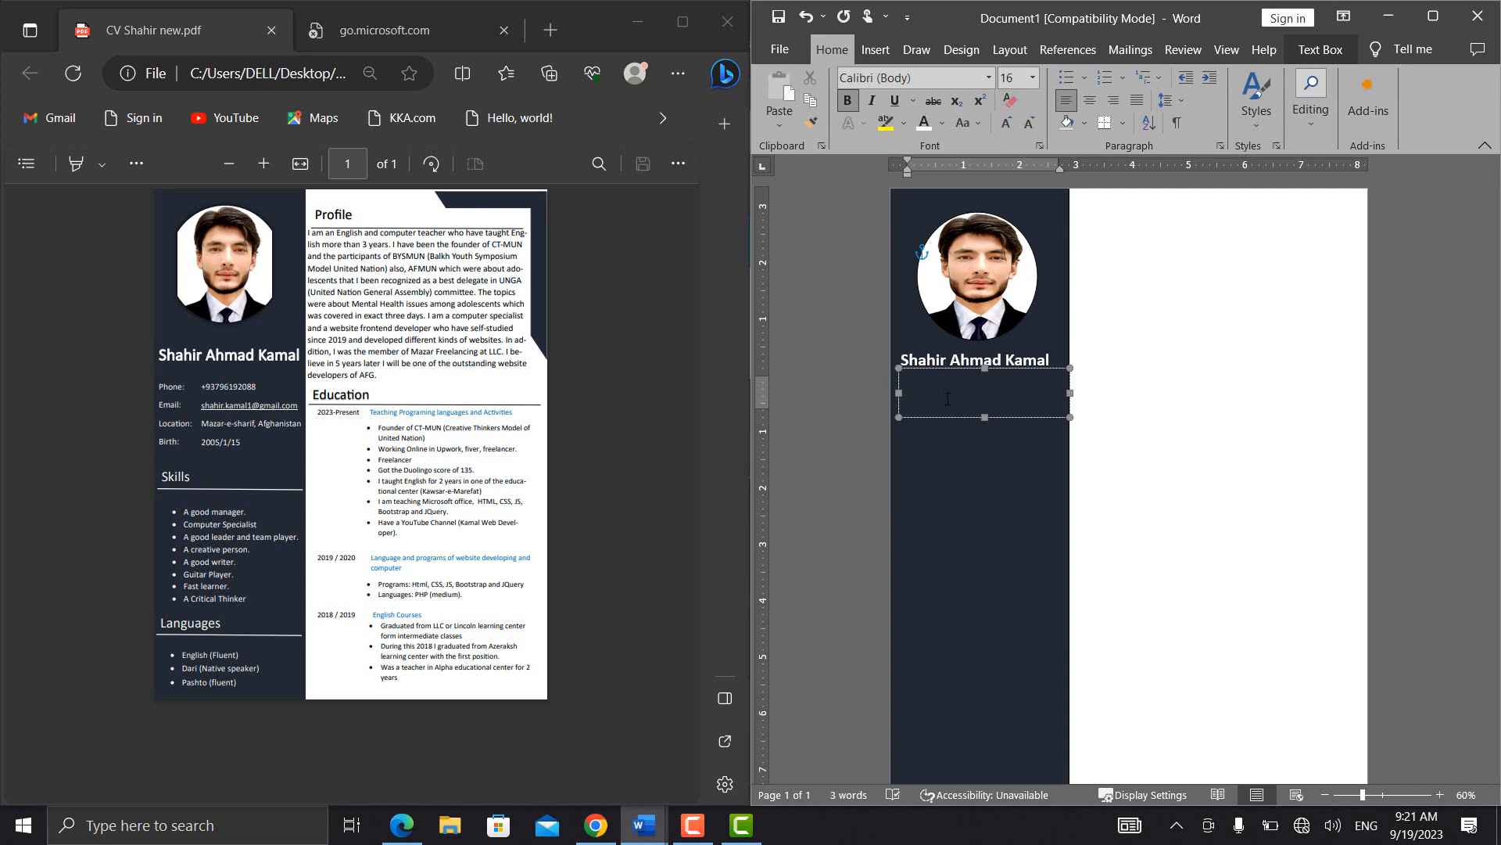
# Enter the contact labels Phone:, Email:, Location: and Birth: on separate lines and make the text box tall enough for them
pyautogui.write('Phone: ')
pyautogui.write('Emai')
pyautogui.write('l')
pyautogui.press('Return')
pyautogui.write('Location:')
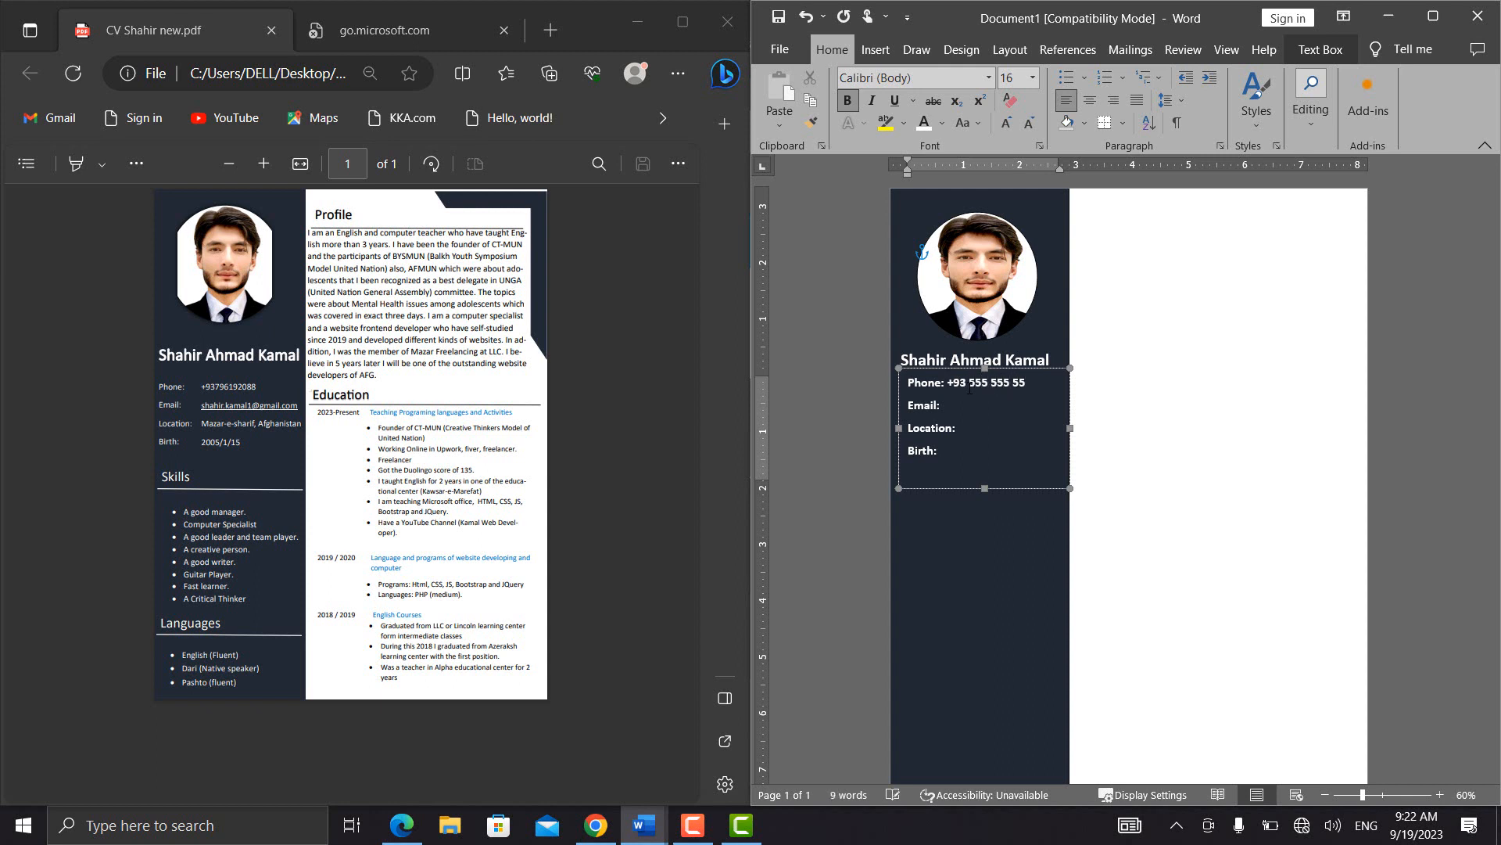
# Fill in the sample phone number and e-mail address, the location Afghanistan and the birth date placeholder DD/MM/YY
pyautogui.write('5')
pyautogui.click(969, 410)
pyautogui.write('example')
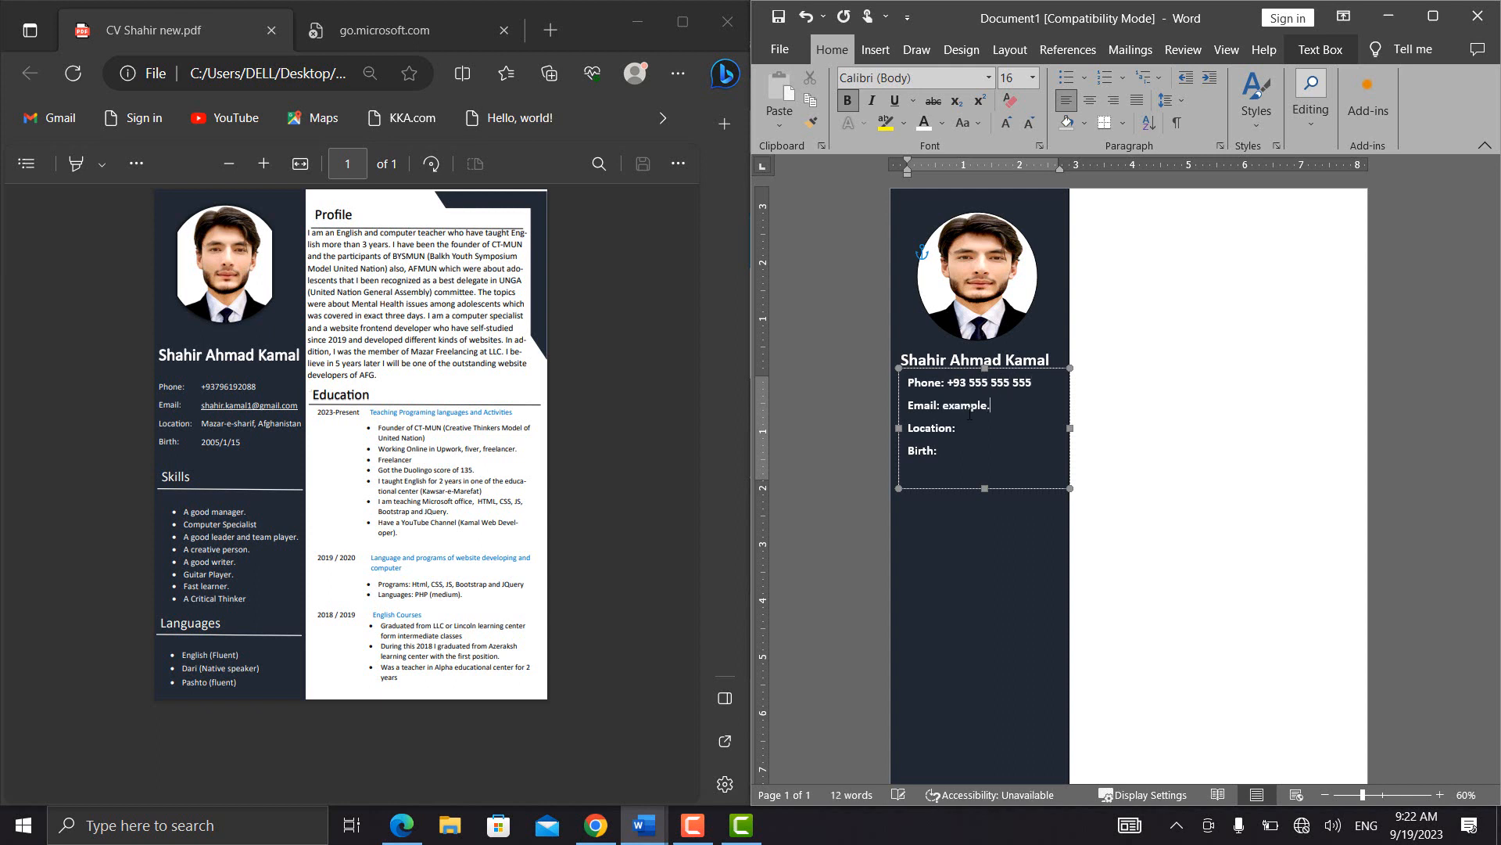
pyautogui.write('@')
pyautogui.write('Afghanistan')
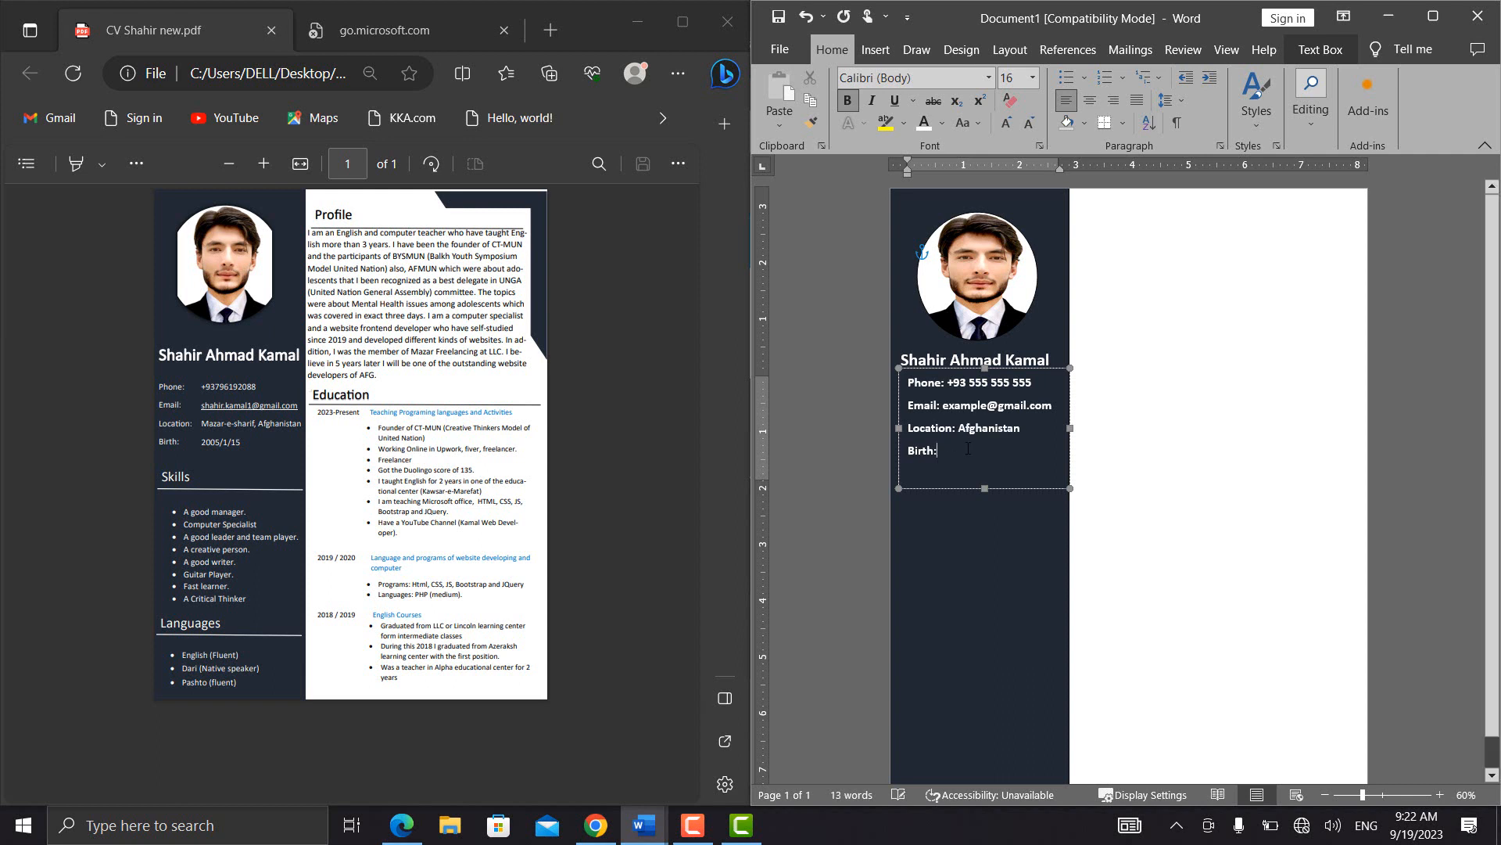
pyautogui.write(' 2')
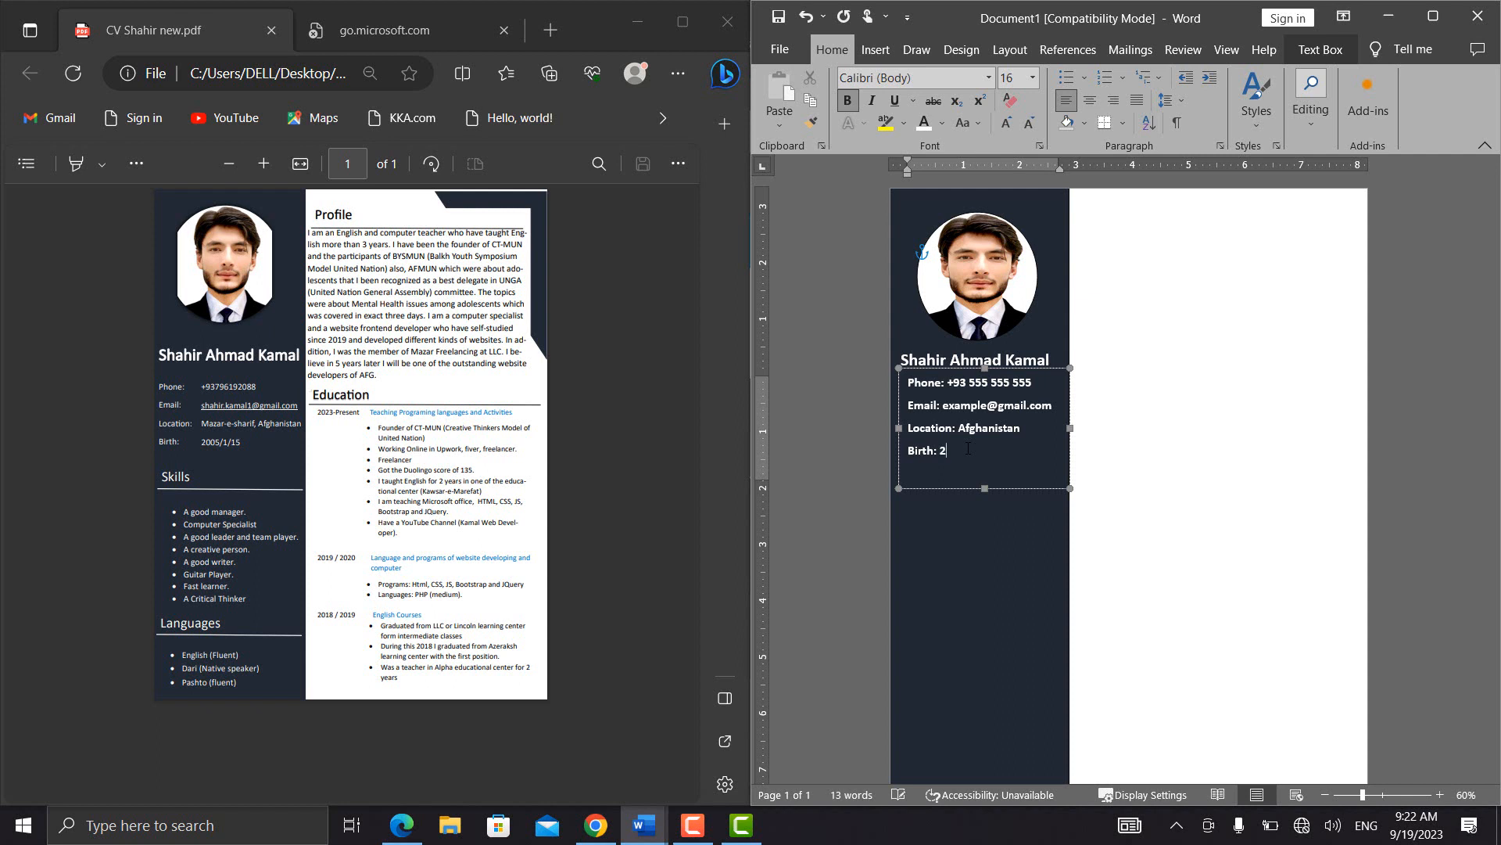
pyautogui.press('BackSpace')
pyautogui.write('DD?')
pyautogui.press('BackSpace')
pyautogui.write('/MM/YY')
# Remove the bold formatting from all the contact details
pyautogui.hotkey('ctrl', 'a')
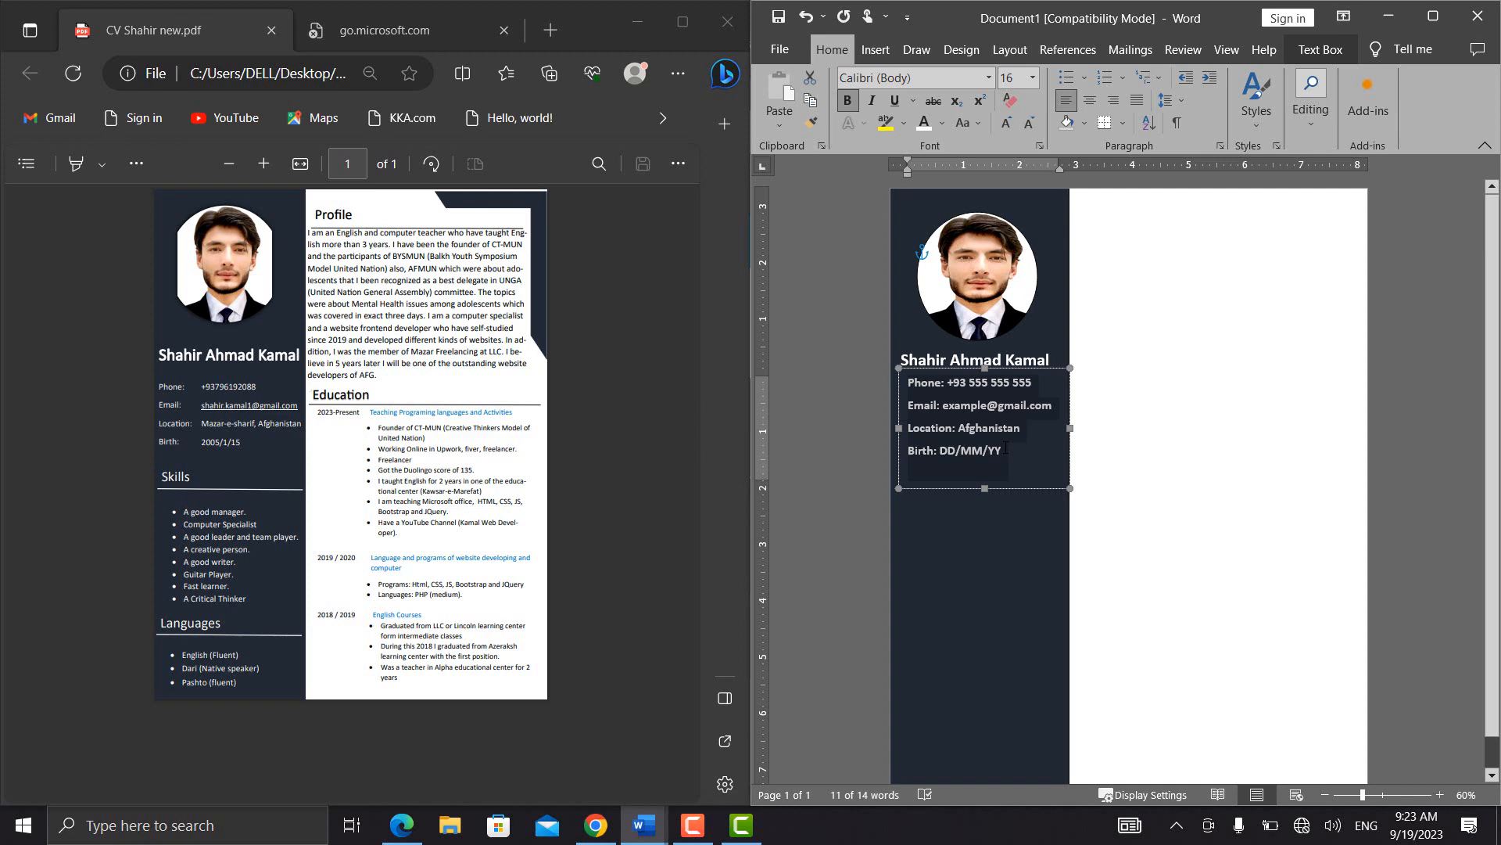
pyautogui.hotkey('ctrl', 'b')
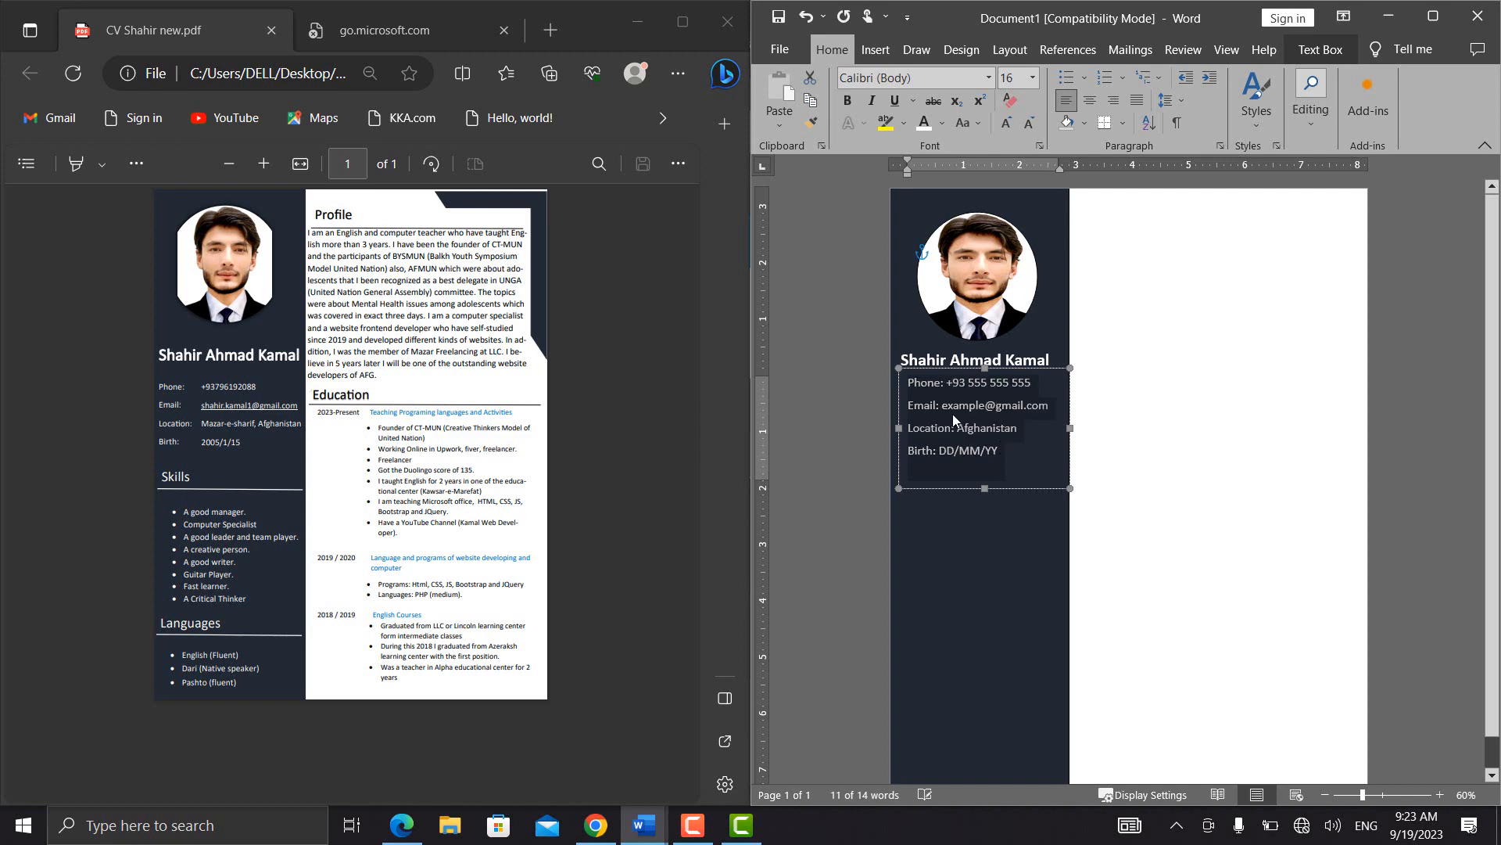
pyautogui.click(946, 382)
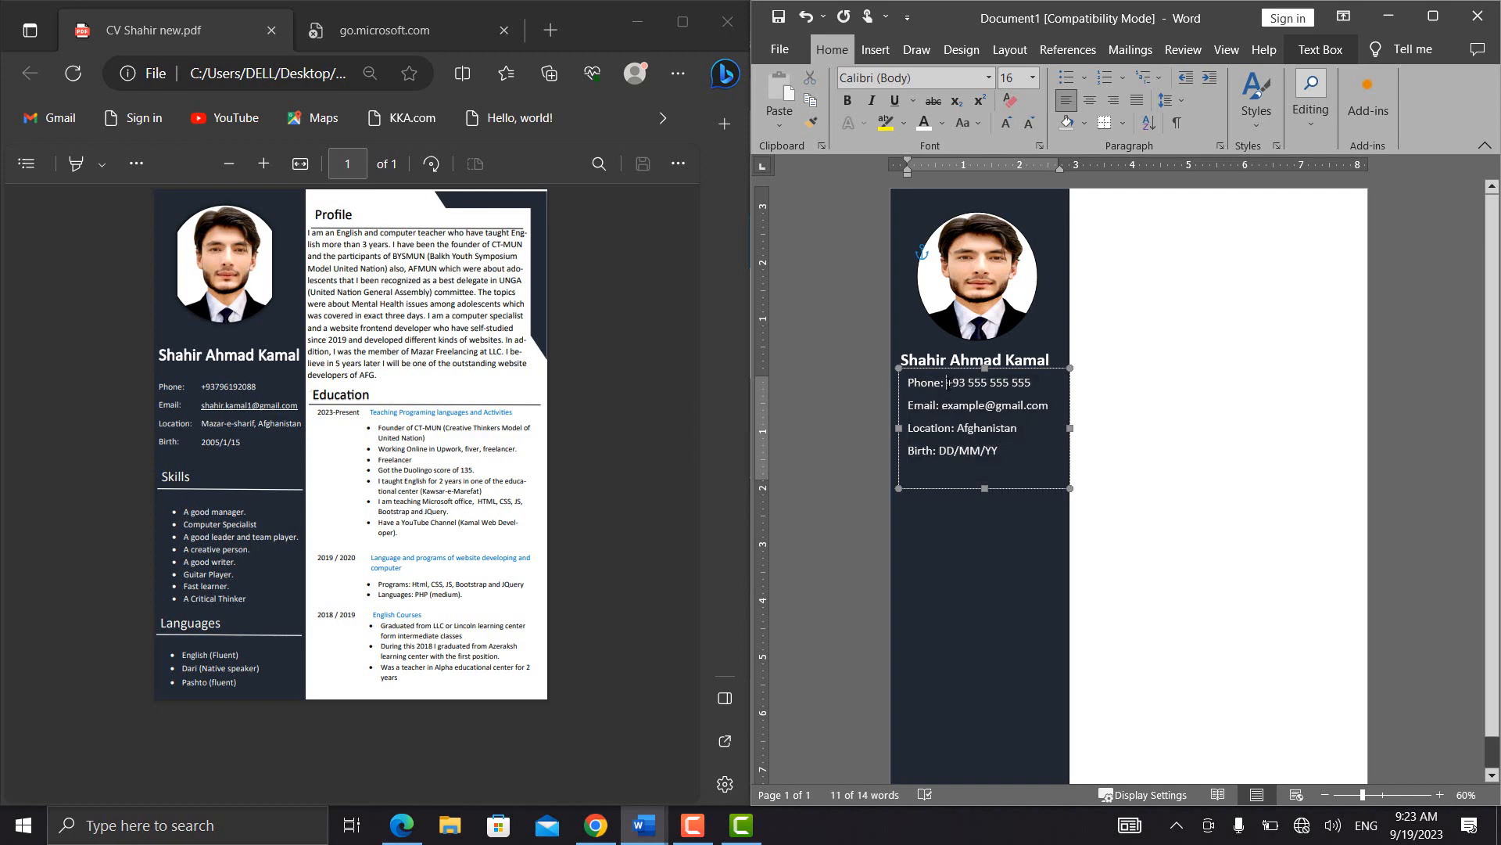
# Move the contact details text box close to the sidebar's left edge and slightly further below the name
pyautogui.click(893, 401)
pyautogui.moveTo(893, 401); pyautogui.dragTo(889, 402)
pyautogui.press('Right')
pyautogui.press('Right')
pyautogui.press('Right')
pyautogui.press('Right')
pyautogui.press('Right')
pyautogui.press('Right')
pyautogui.press('Right')
pyautogui.press('Right')
pyautogui.press('Right')
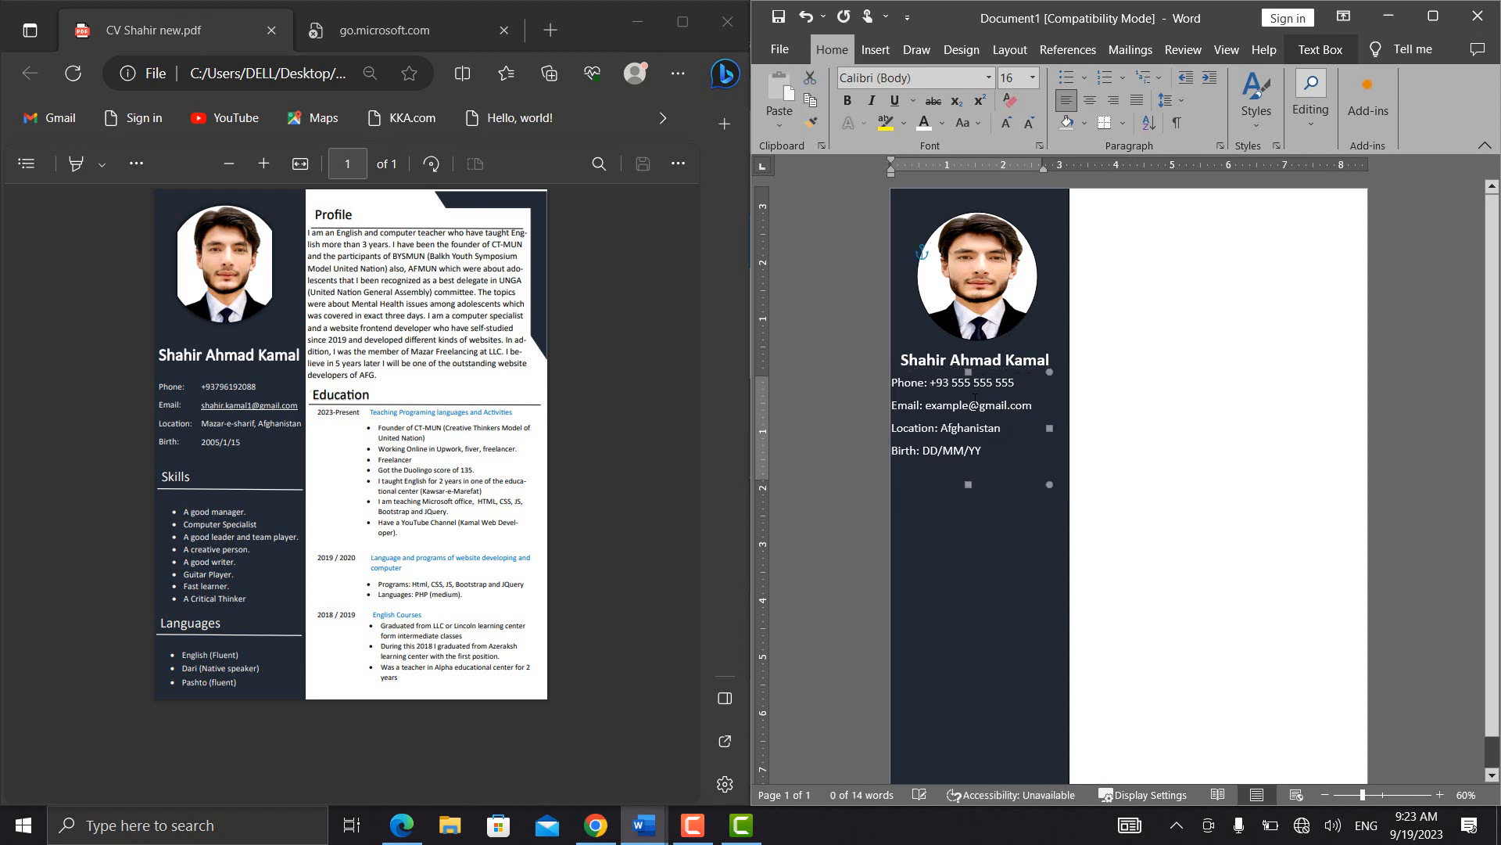
pyautogui.press('Down')
pyautogui.press('Down')
pyautogui.press('Down')
pyautogui.press('Down')
pyautogui.press('Down')
pyautogui.press('Down')
pyautogui.press('Down')
pyautogui.press('Down')
pyautogui.press('Down')
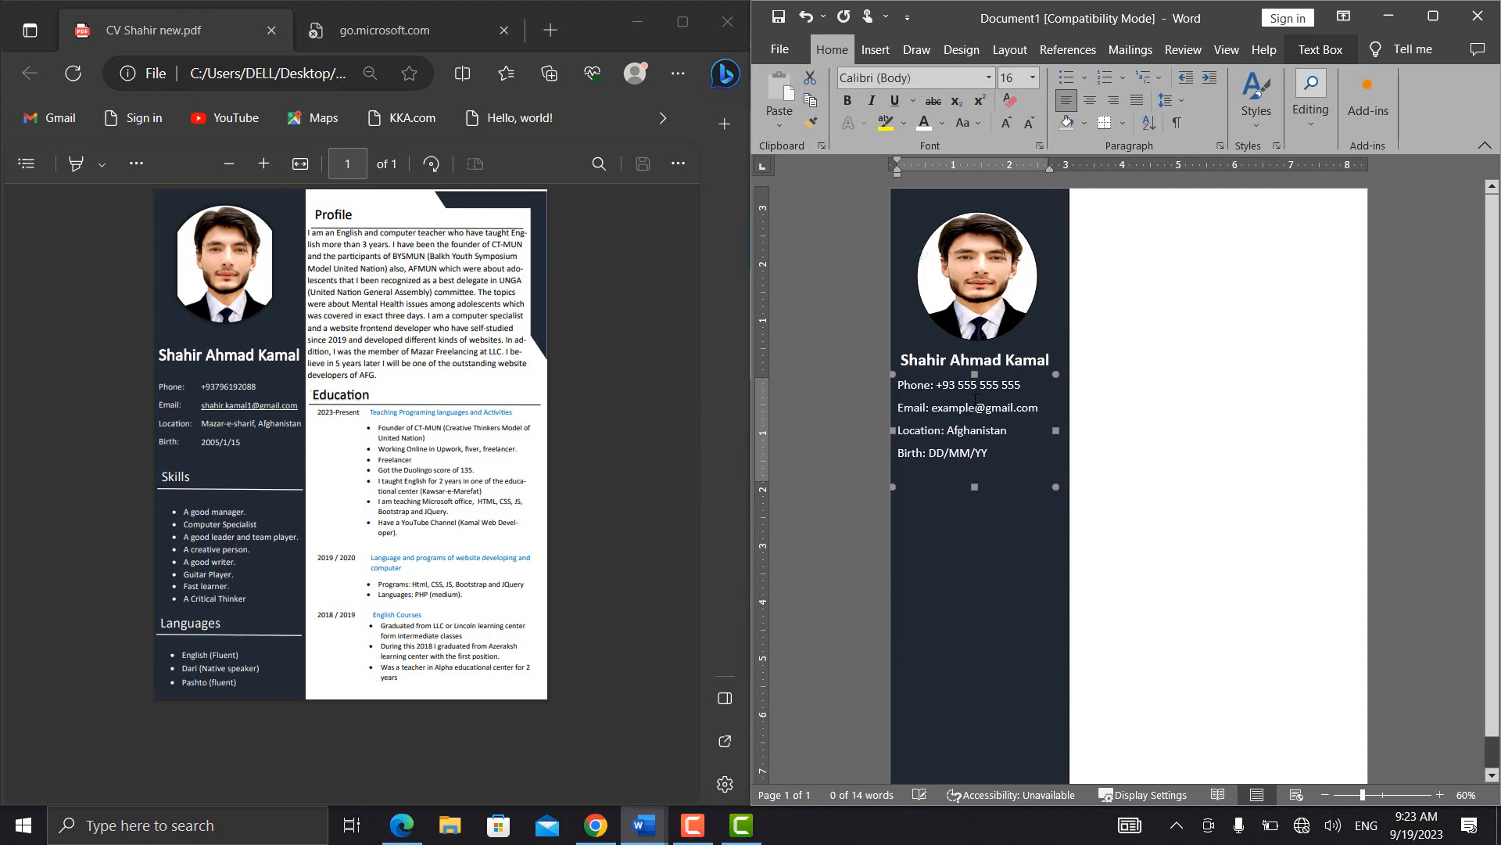
# Align the four contact values in a tabbed column and widen the text box so the e-mail fits on one line
pyautogui.click(938, 390)
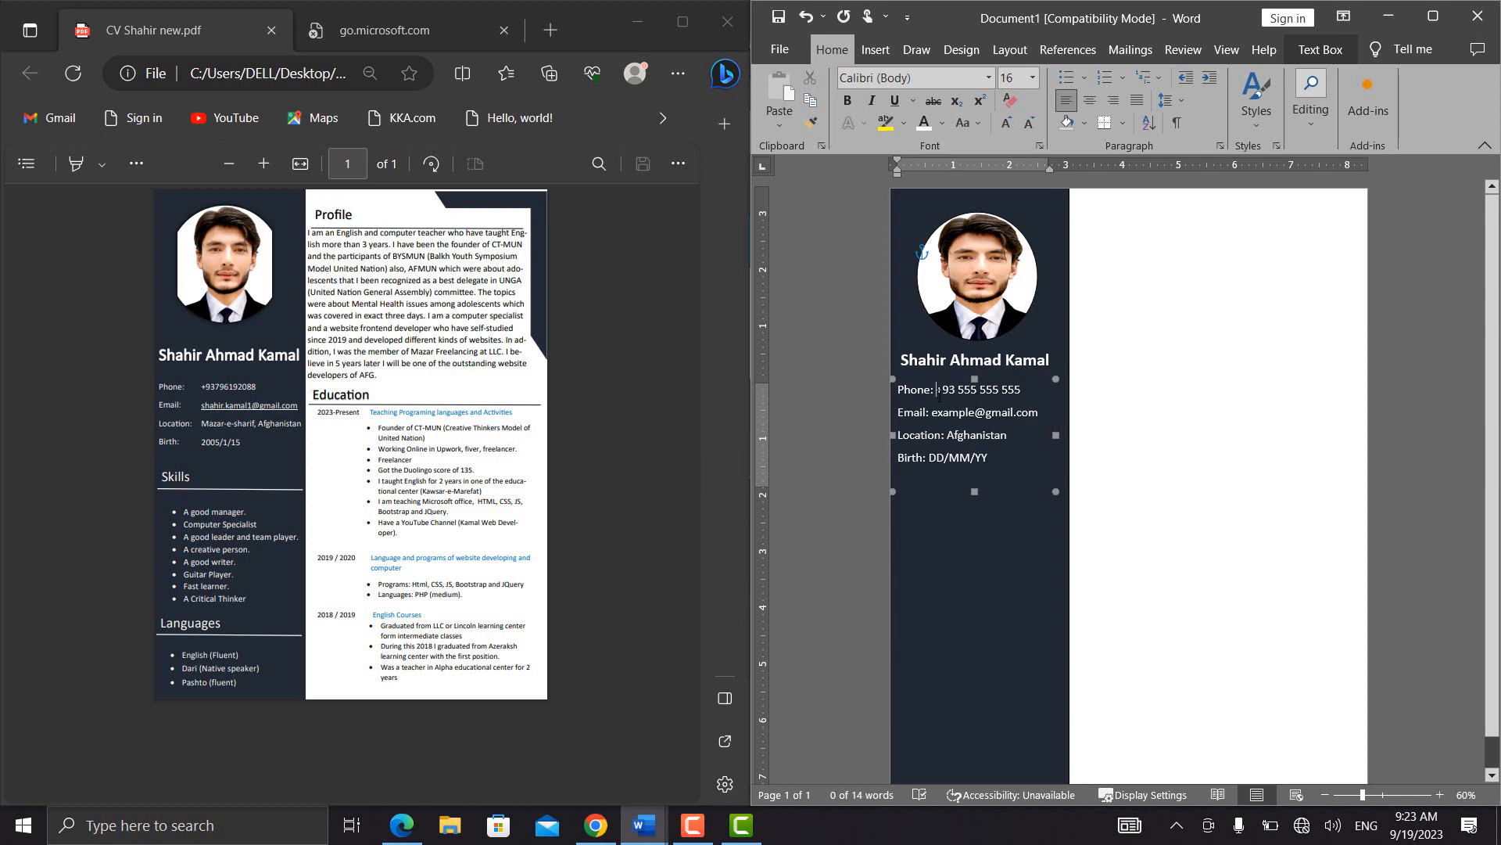
pyautogui.press('Tab')
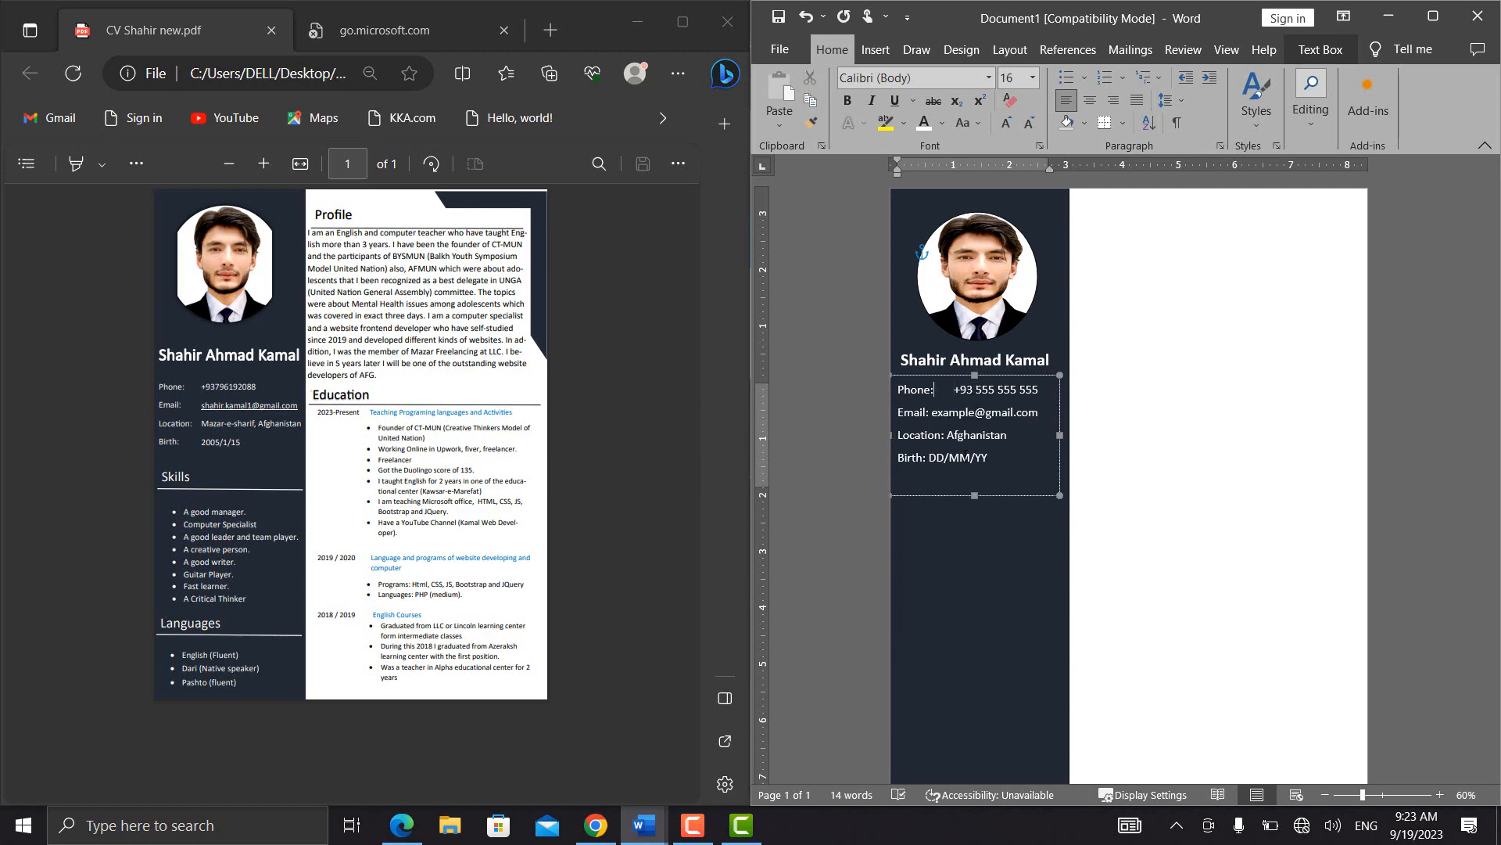
pyautogui.click(932, 412)
pyautogui.press('Tab')
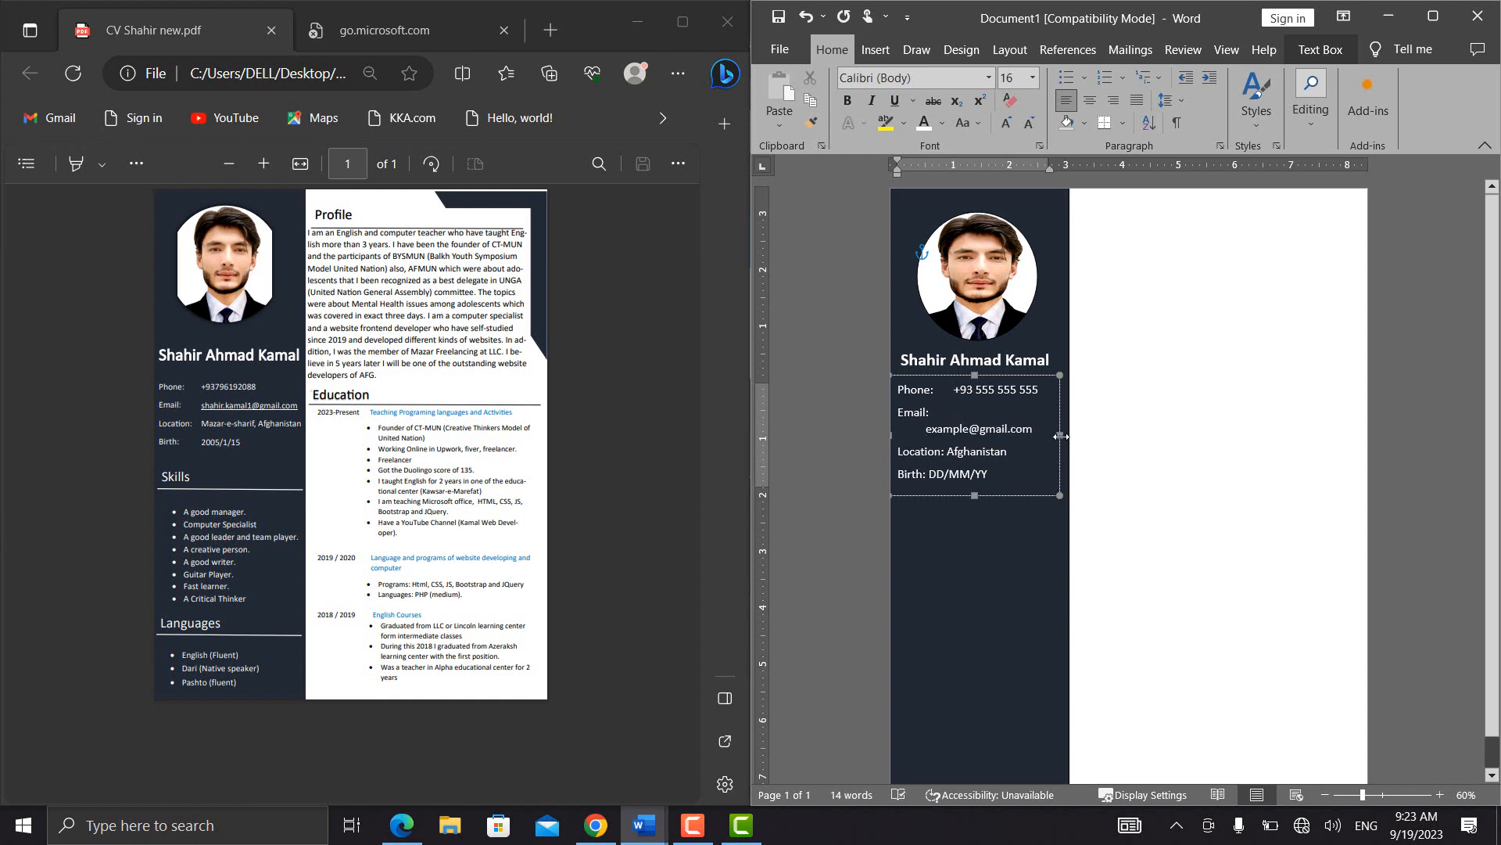
pyautogui.moveTo(1062, 436); pyautogui.dragTo(1078, 434)
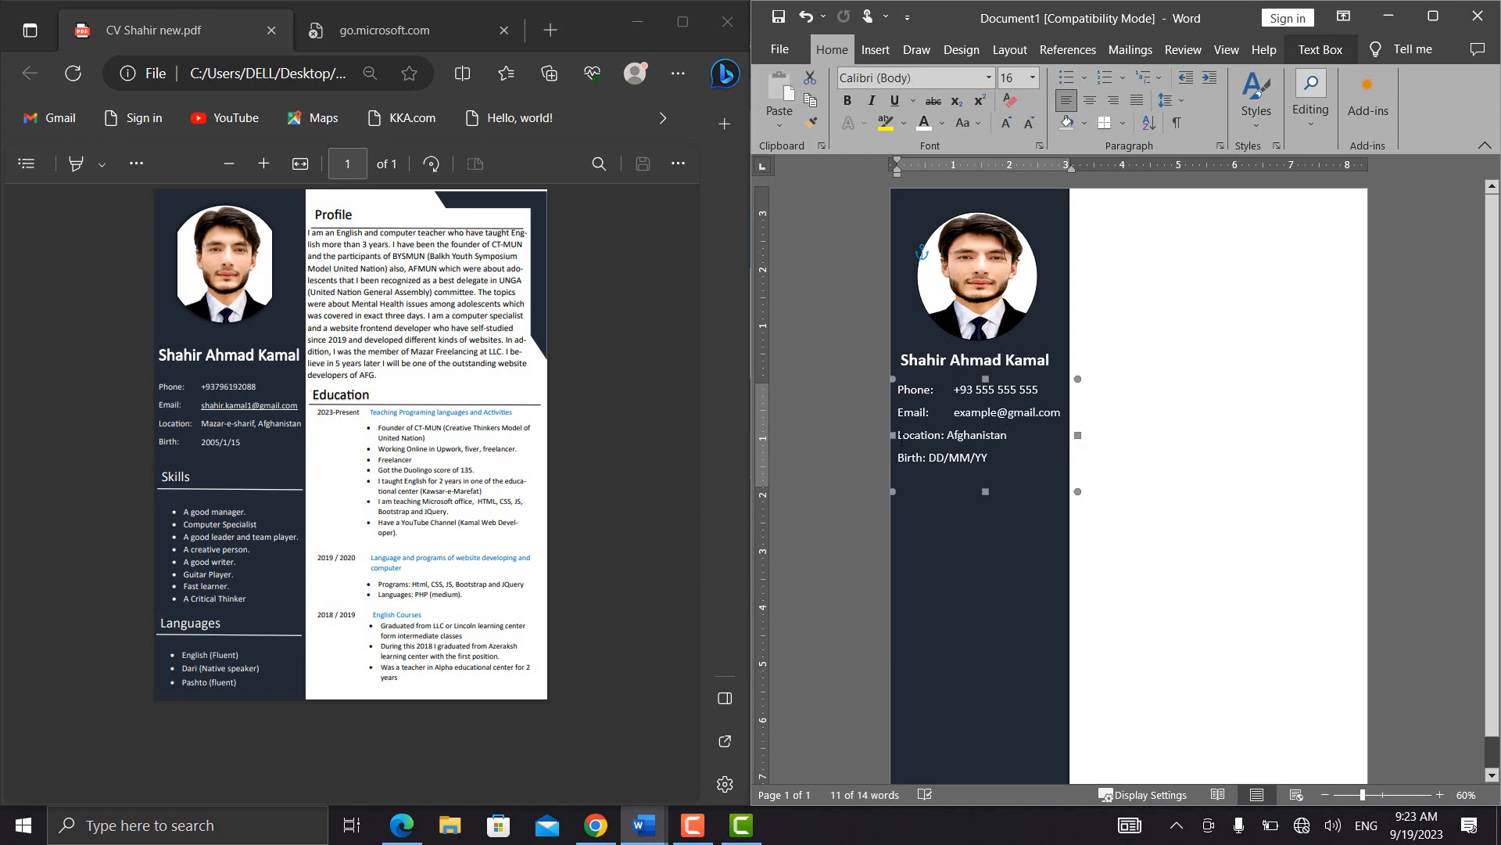
pyautogui.click(902, 436)
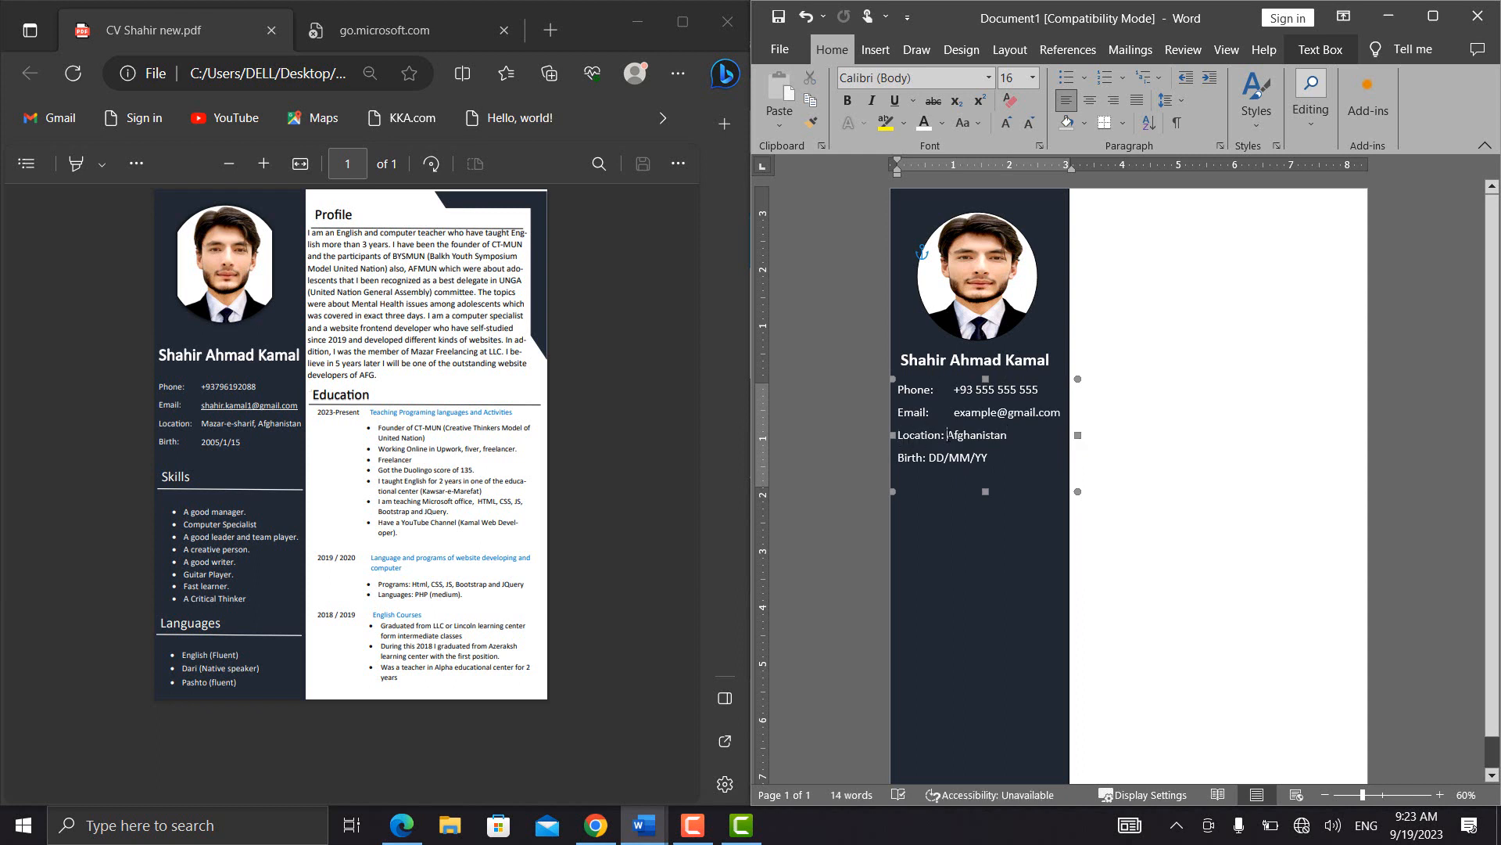
pyautogui.press('Tab')
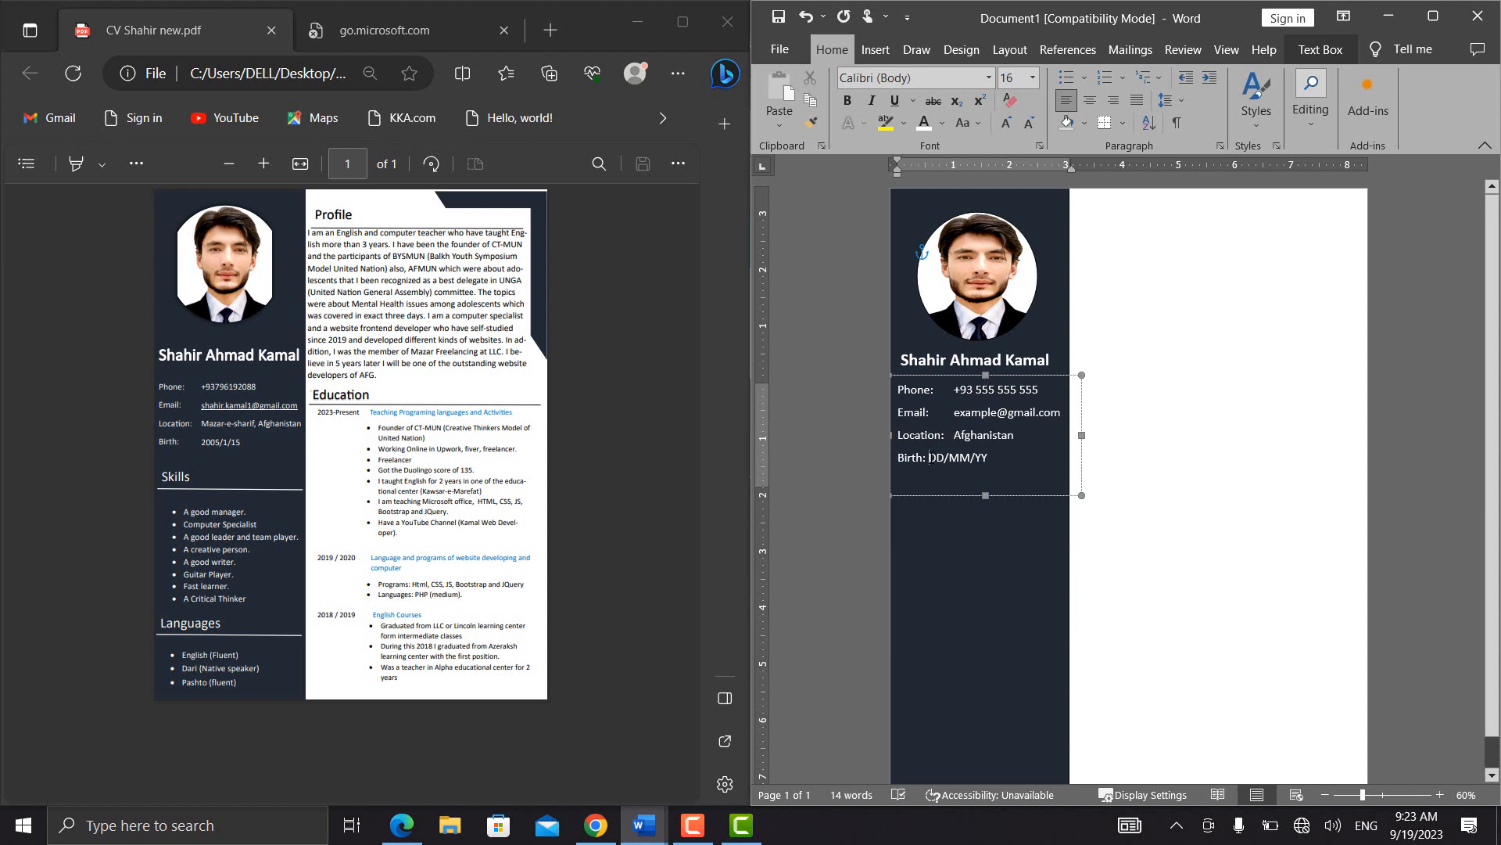
pyautogui.press('Tab')
pyautogui.click(992, 549)
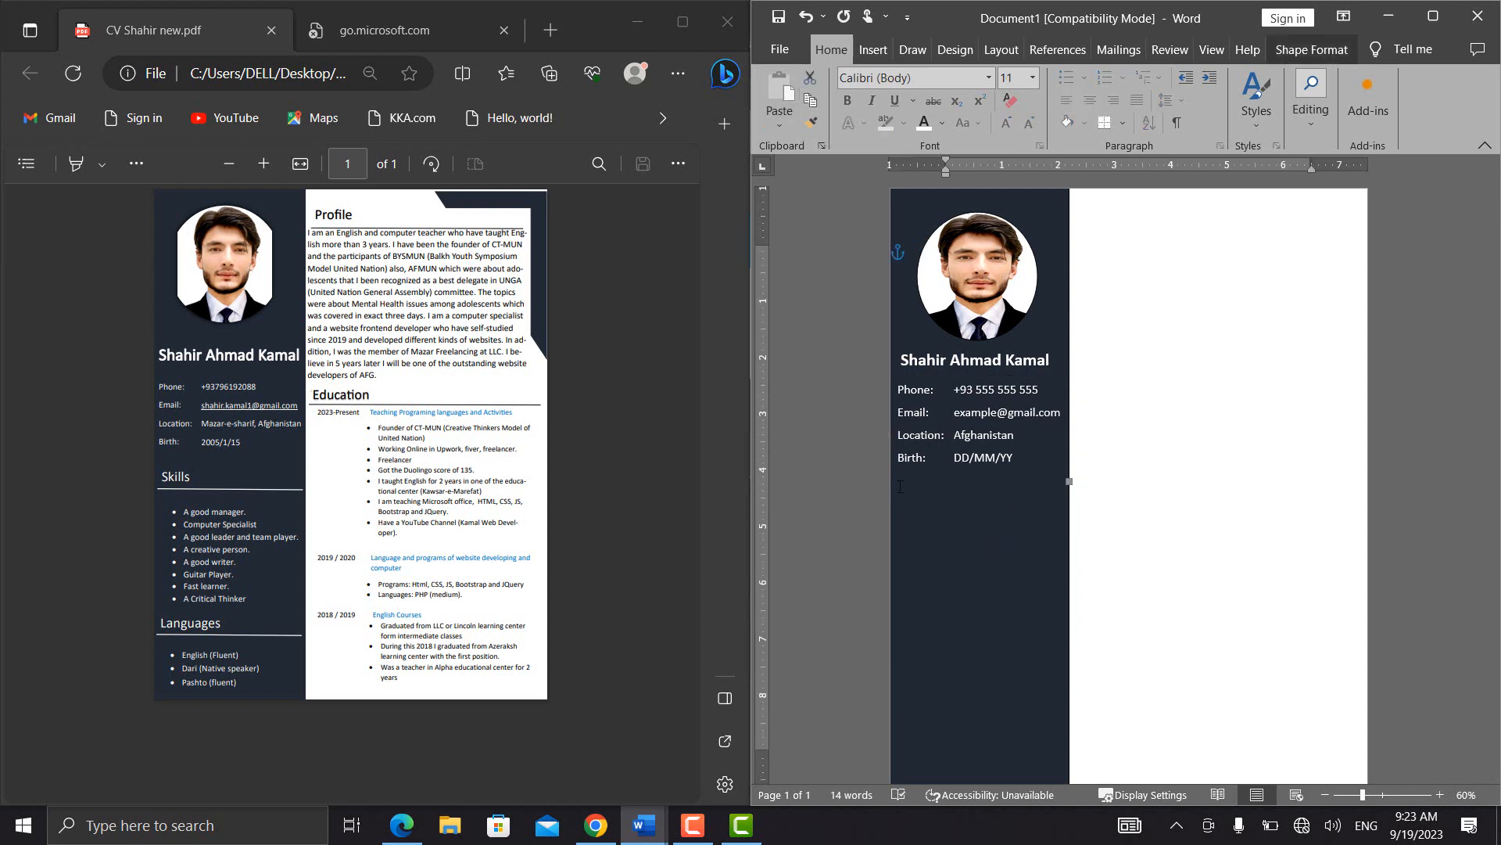
# Place a copy of the name text box directly below the Birth line in the sidebar
pyautogui.click(928, 360)
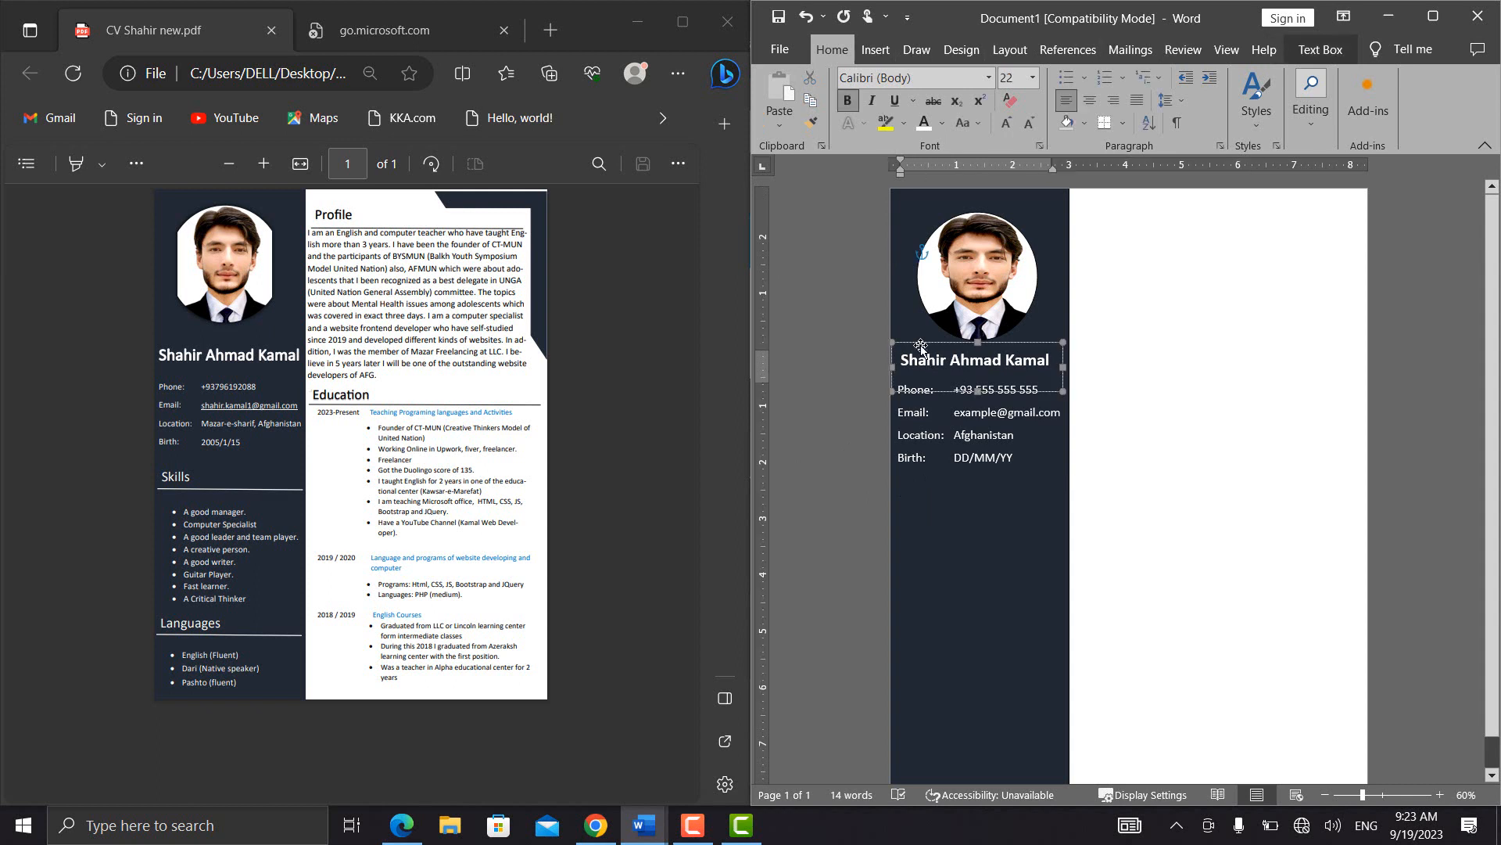
pyautogui.moveTo(921, 347); pyautogui.dragTo(952, 491)
pyautogui.press('Down')
pyautogui.press('Down')
pyautogui.press('Down')
pyautogui.press('Down')
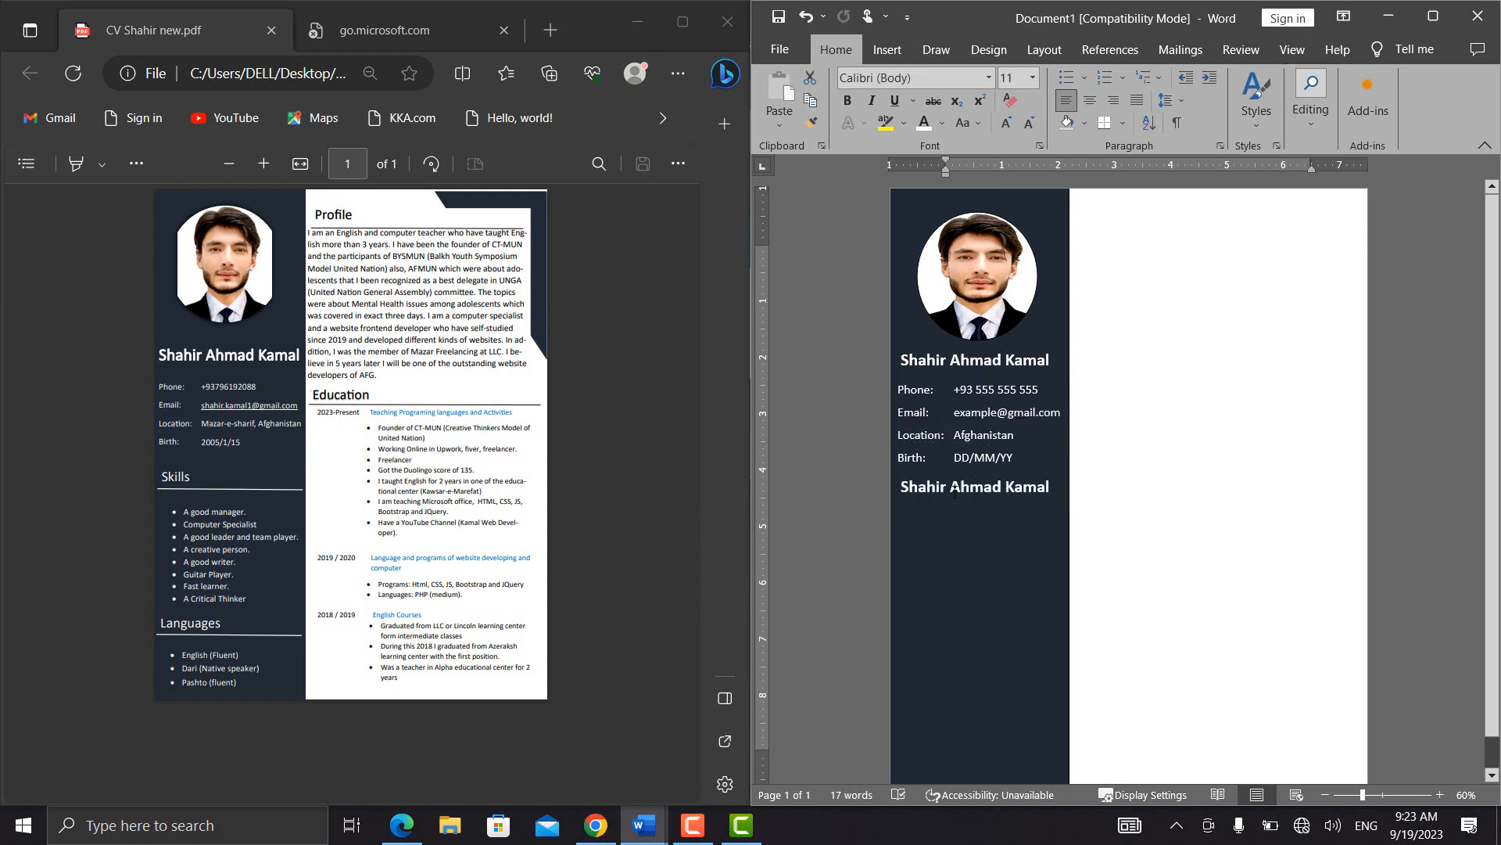
# Replace the copied name with the heading Skills and shift its text box slightly down
pyautogui.doubleClick(955, 491)
pyautogui.tripleClick(955, 491)
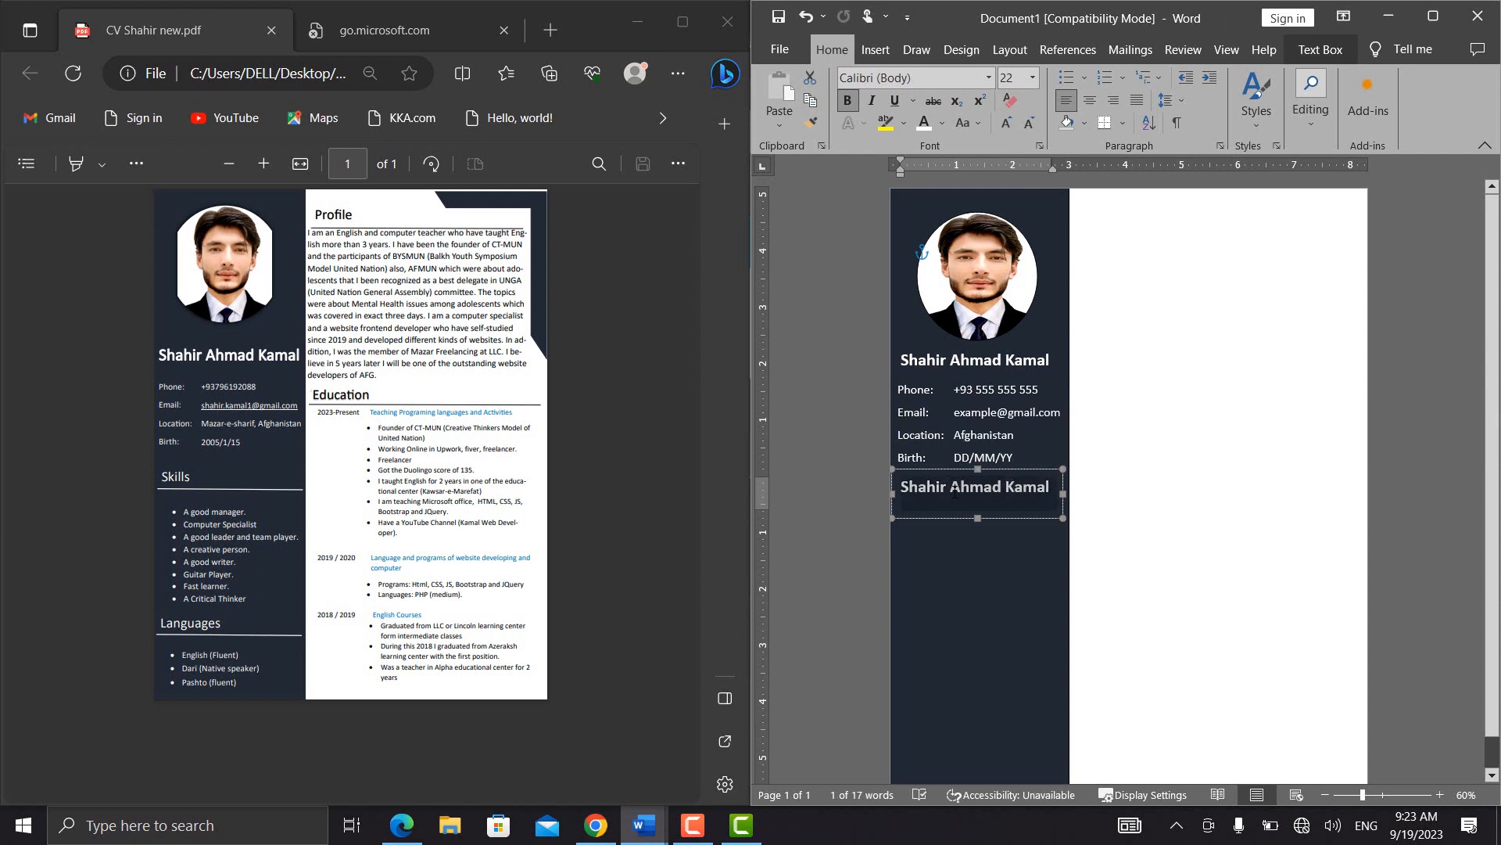
pyautogui.write('Skills')
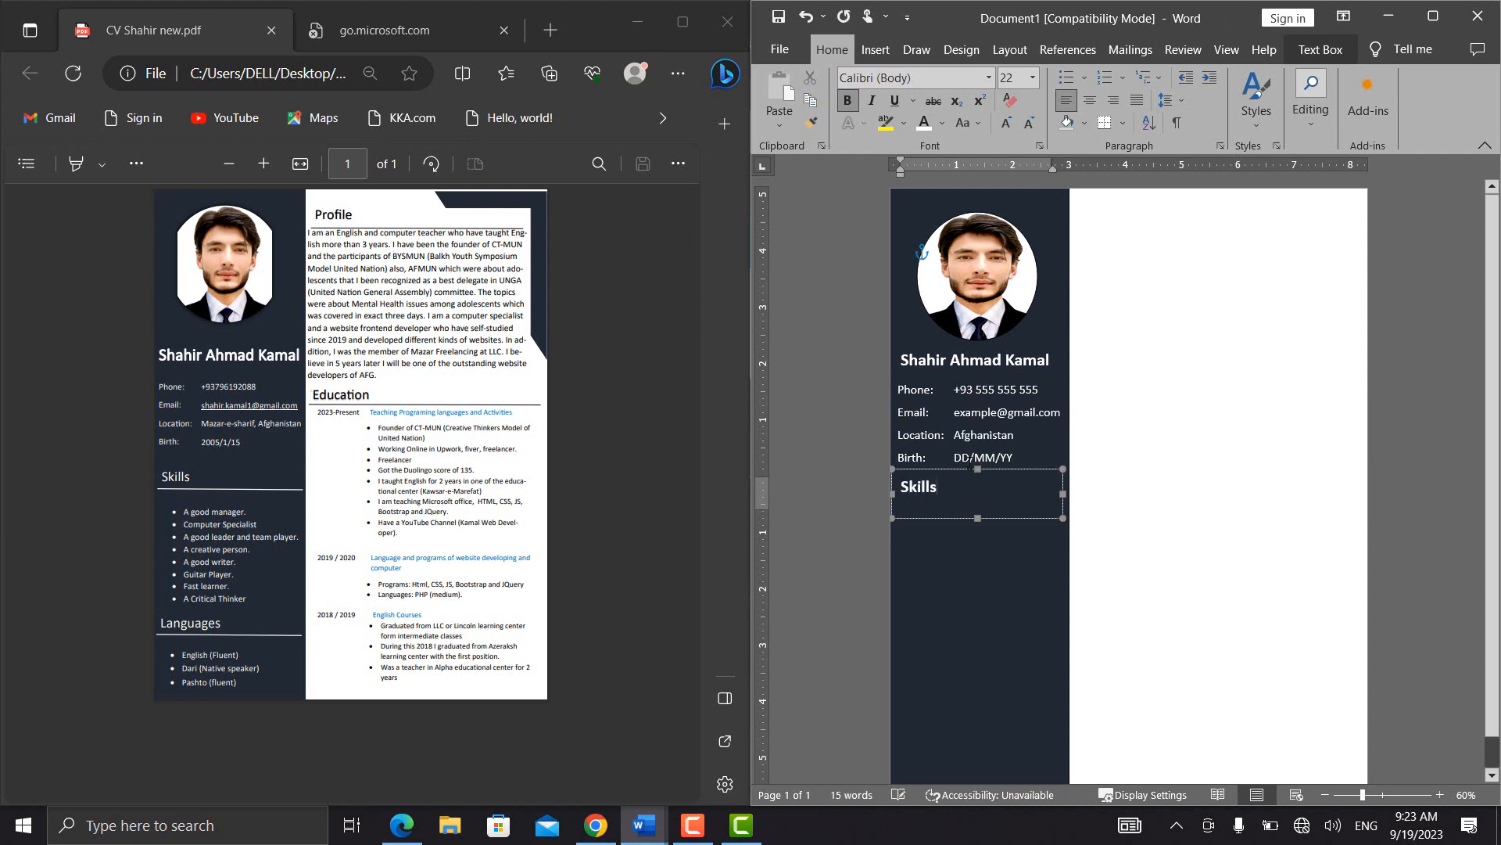
pyautogui.moveTo(1001, 469); pyautogui.dragTo(1001, 480)
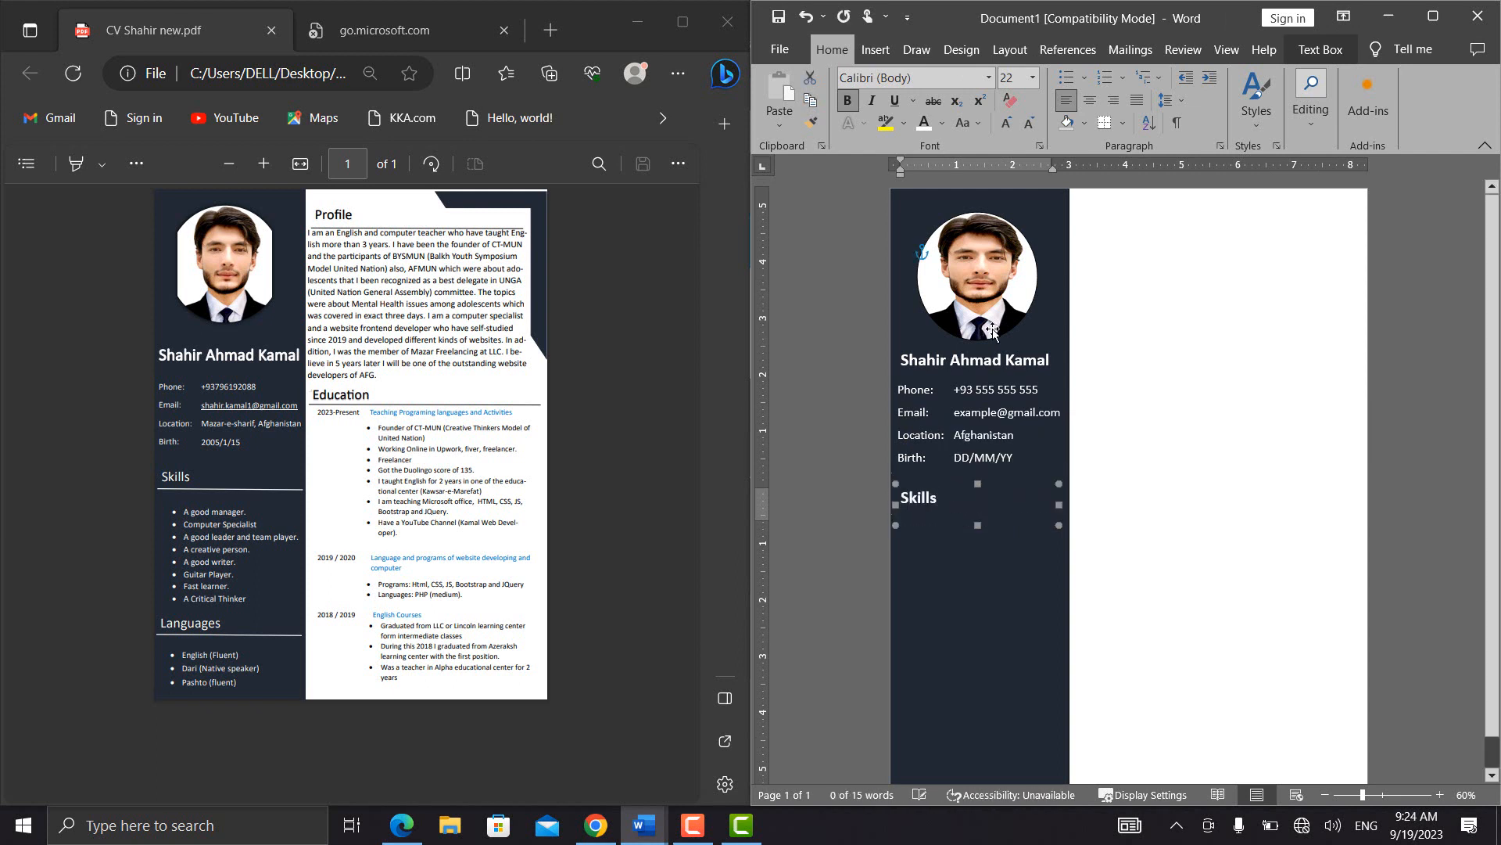
# Draw a horizontal line directly beneath the Skills heading, spanning the full width of the sidebar
pyautogui.click(875, 58)
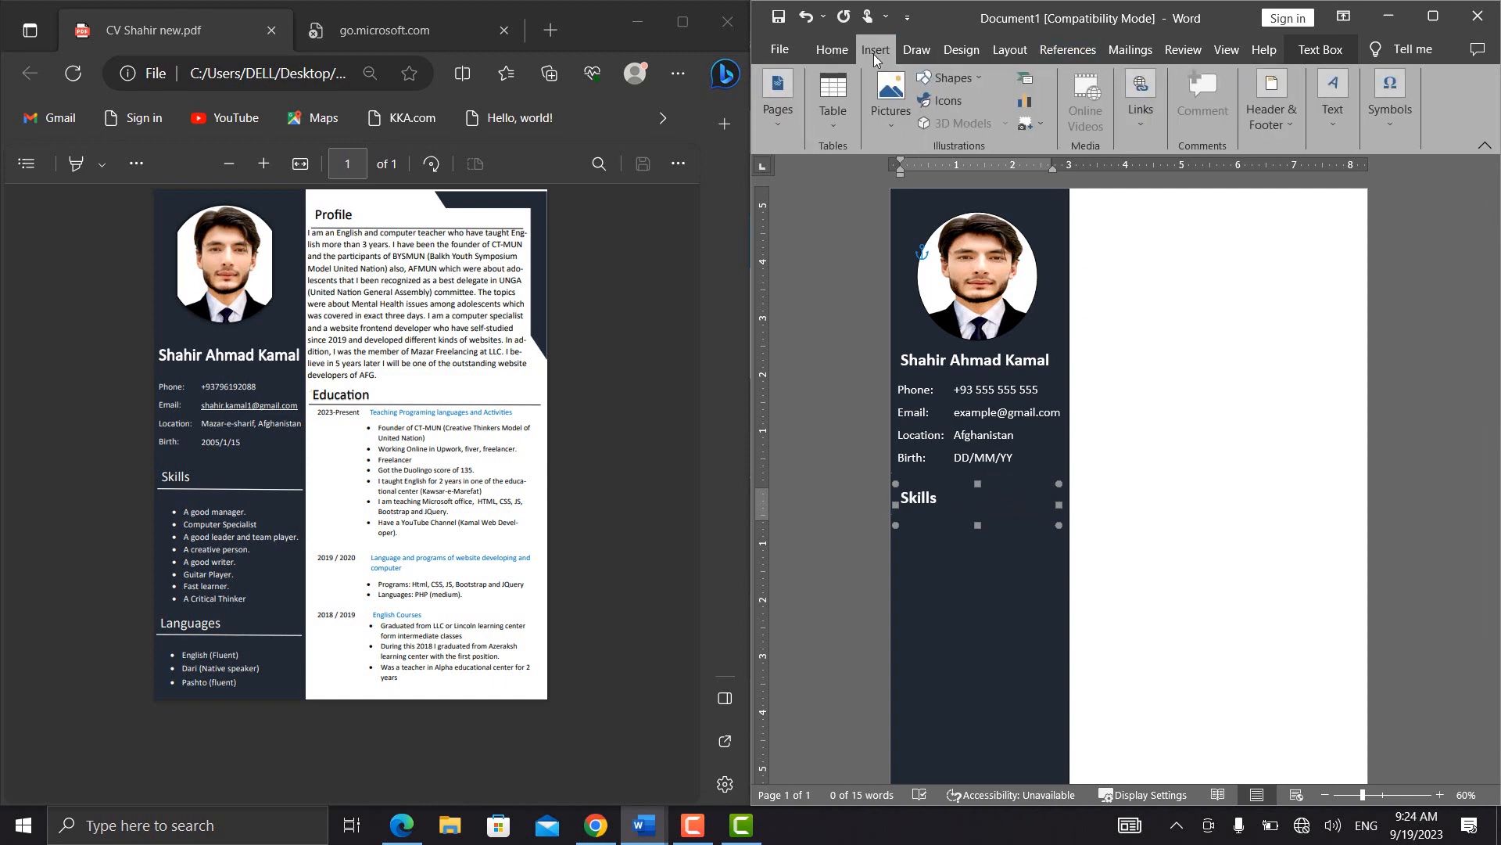
pyautogui.click(965, 79)
pyautogui.click(948, 133)
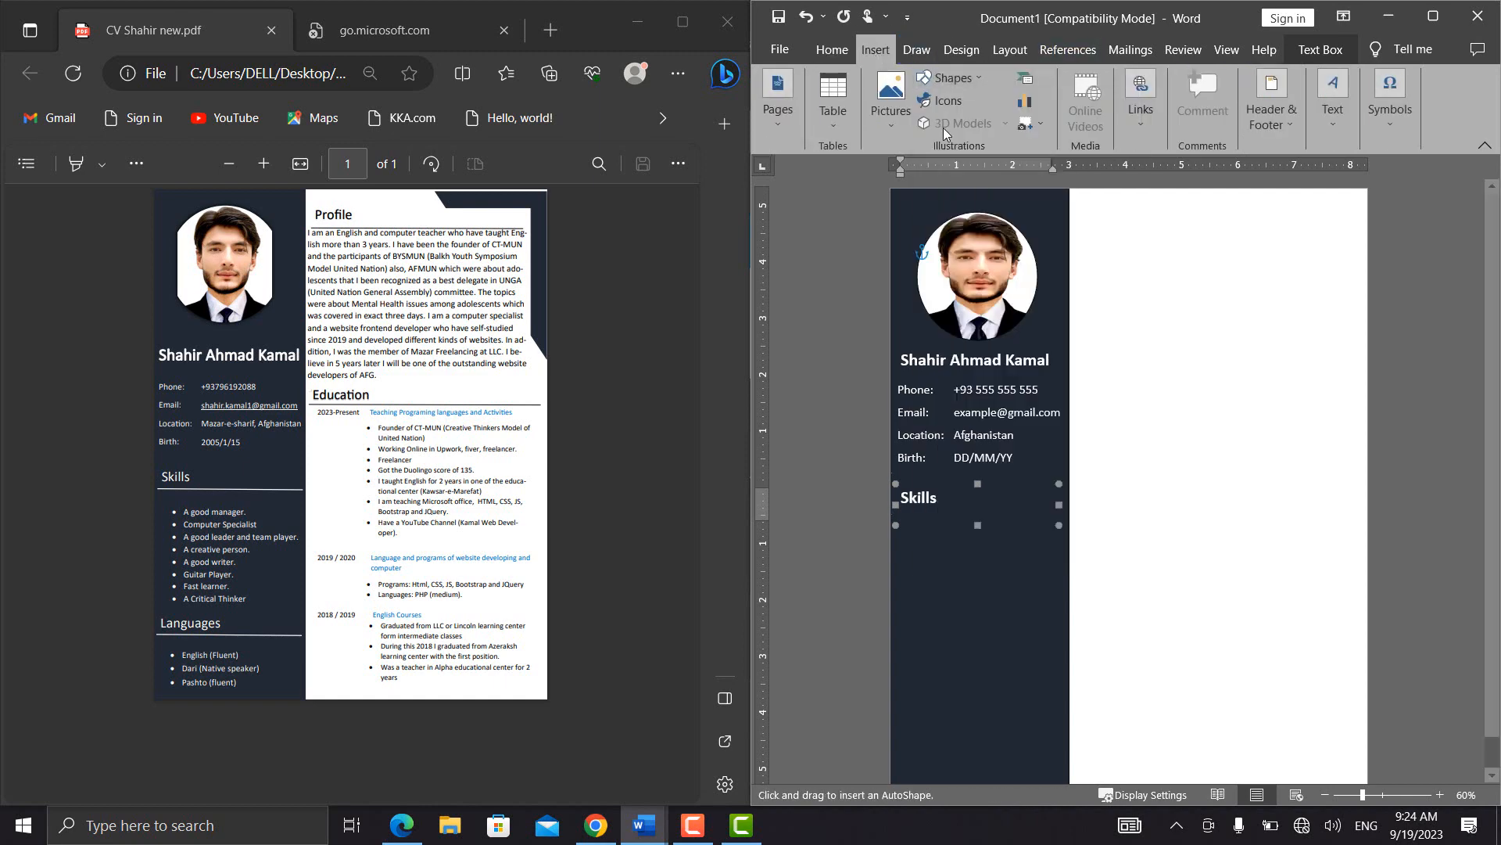
pyautogui.moveTo(894, 517); pyautogui.dragTo(1065, 518)
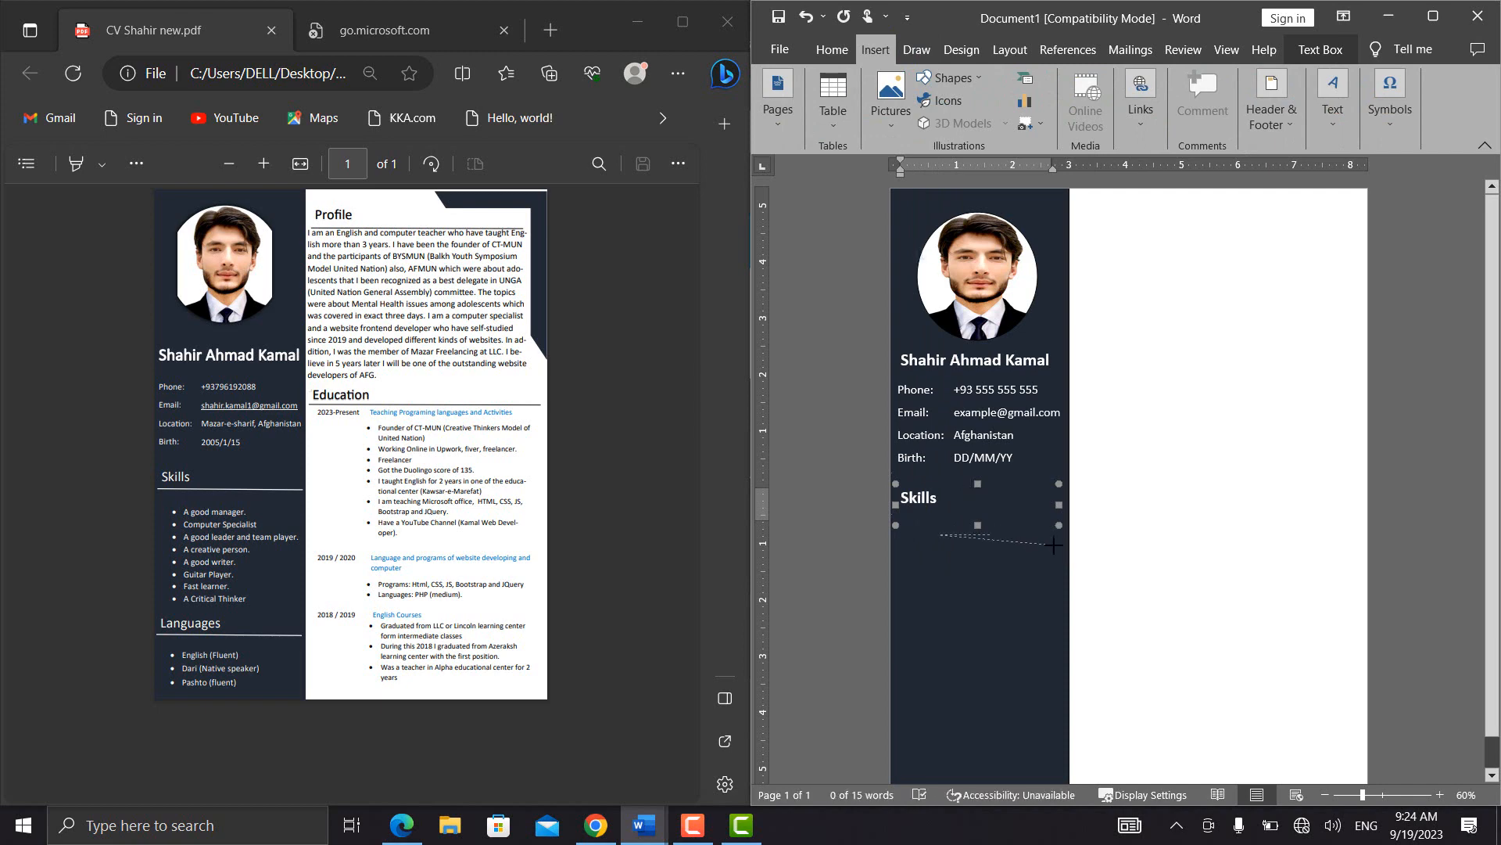
pyautogui.press('Down')
pyautogui.press('Left')
pyautogui.press('Up')
pyautogui.press('Up')
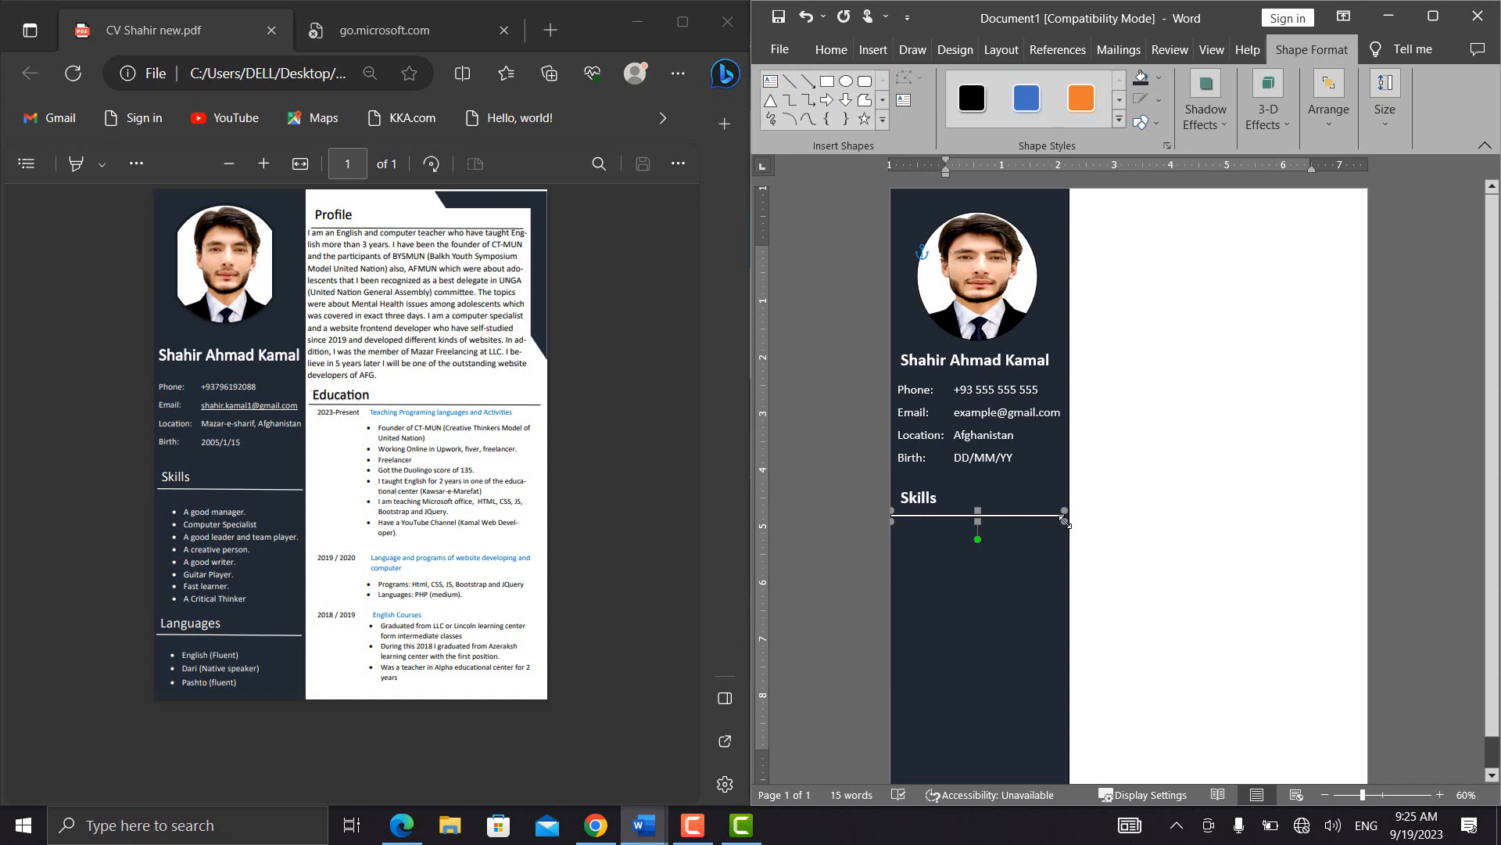
pyautogui.click(1119, 567)
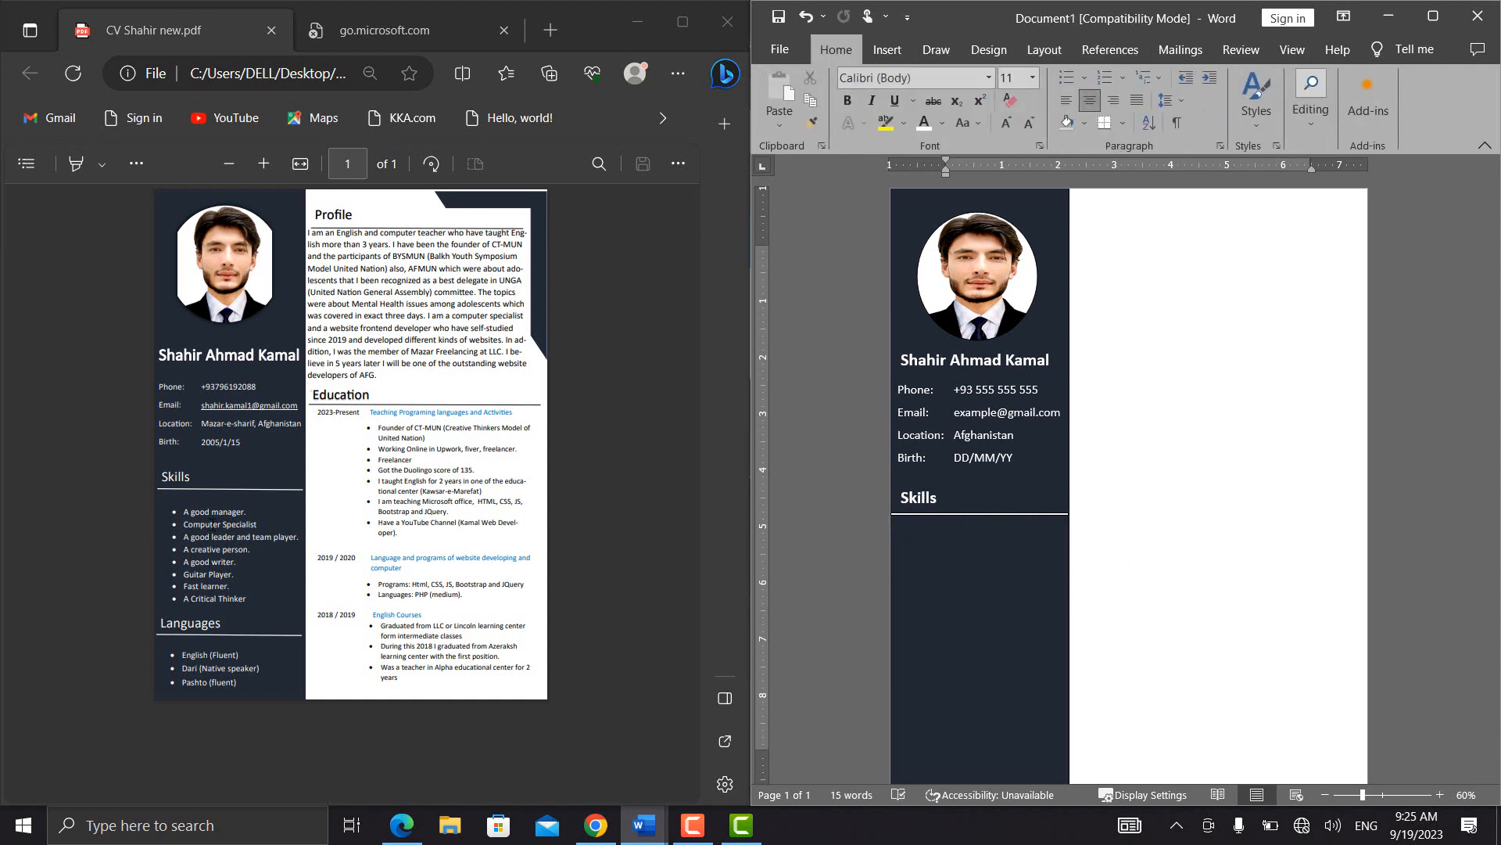
# Duplicate the contact details text box and place the copy just below the line under Skills
pyautogui.click(987, 391)
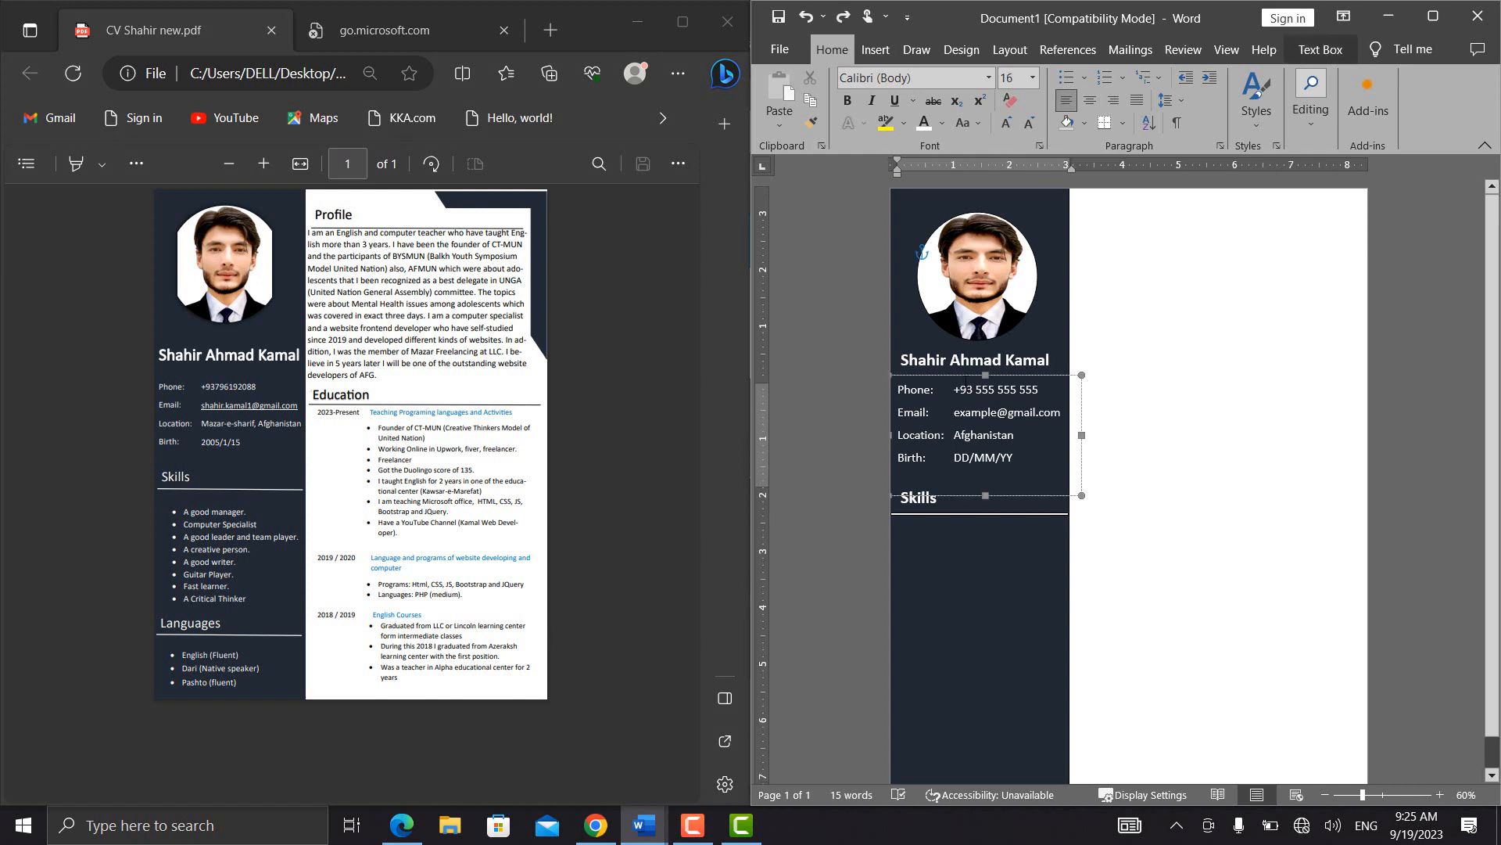
pyautogui.click(968, 376)
pyautogui.hotkey('ctrl', 'c')
pyautogui.hotkey('ctrl', 'v')
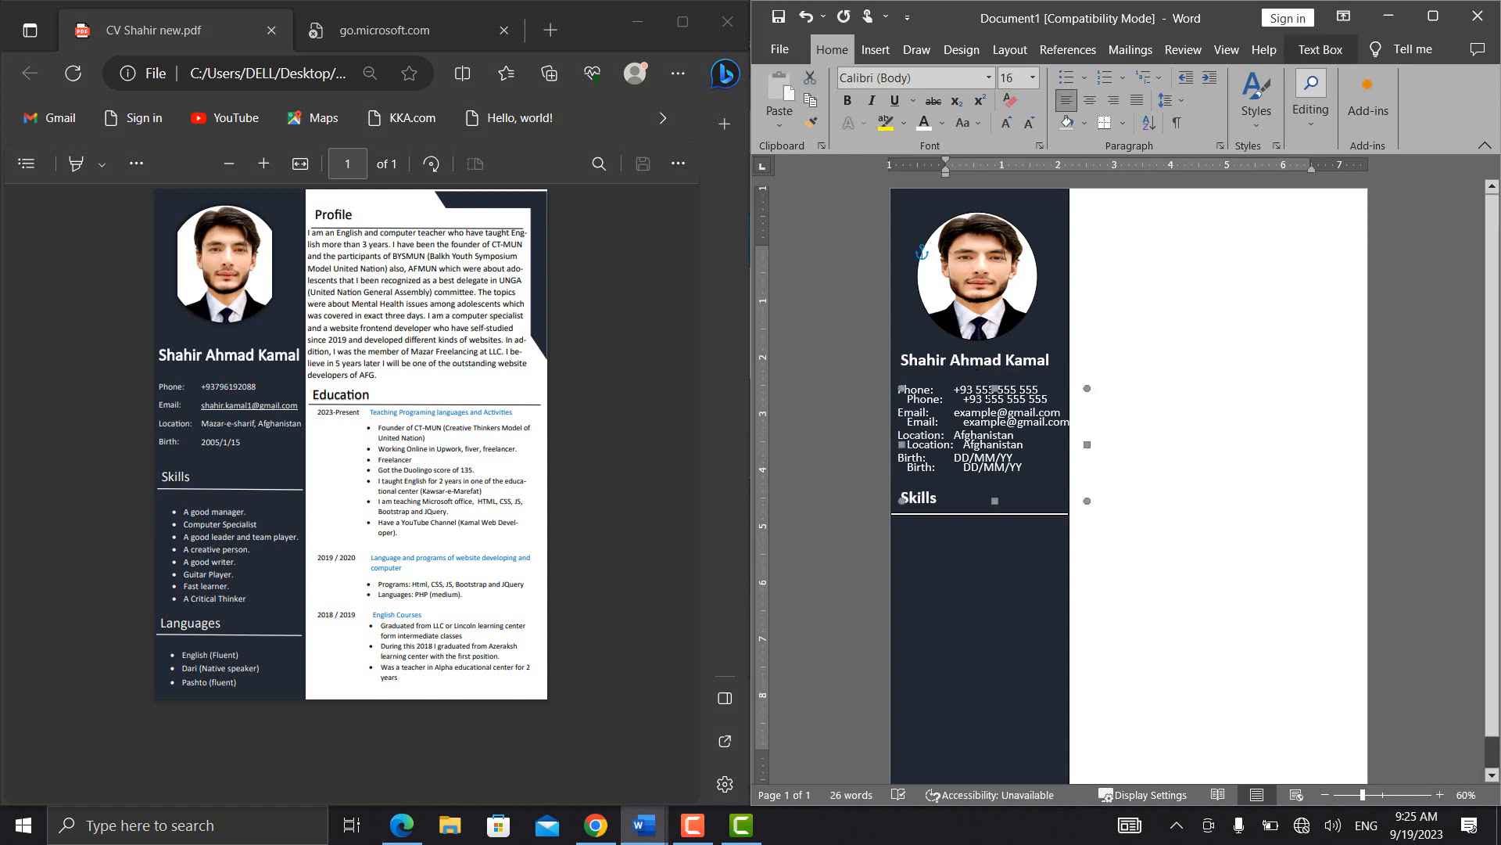
pyautogui.press('Down')
pyautogui.press('Down')
pyautogui.press('Down')
pyautogui.press('Down')
pyautogui.press('Down')
pyautogui.press('Down')
pyautogui.press('Down')
pyautogui.press('Down')
pyautogui.press('Down')
pyautogui.press('Down')
pyautogui.press('Down')
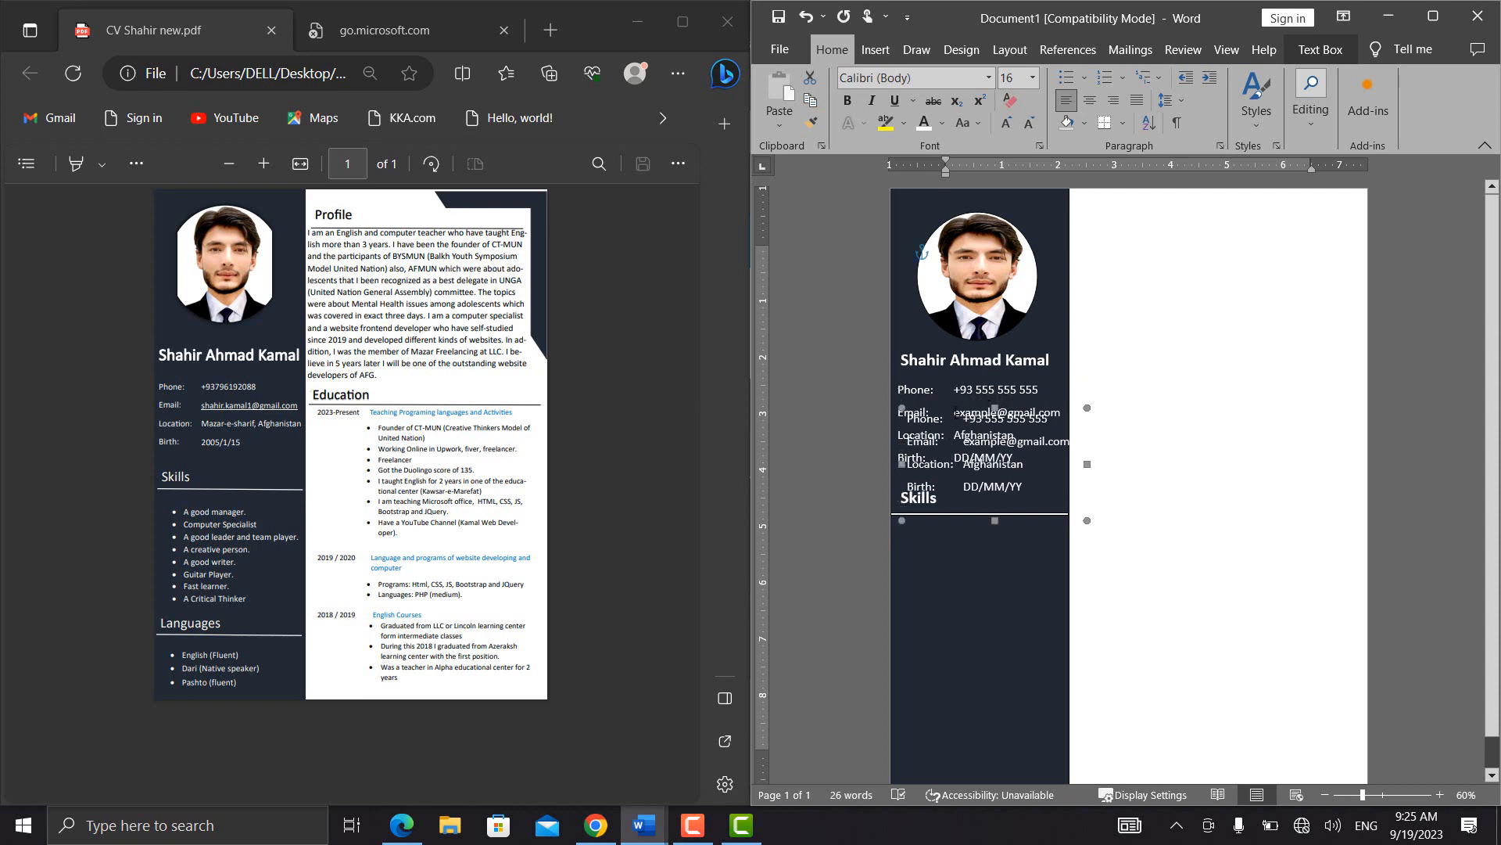
pyautogui.moveTo(956, 407); pyautogui.dragTo(950, 532)
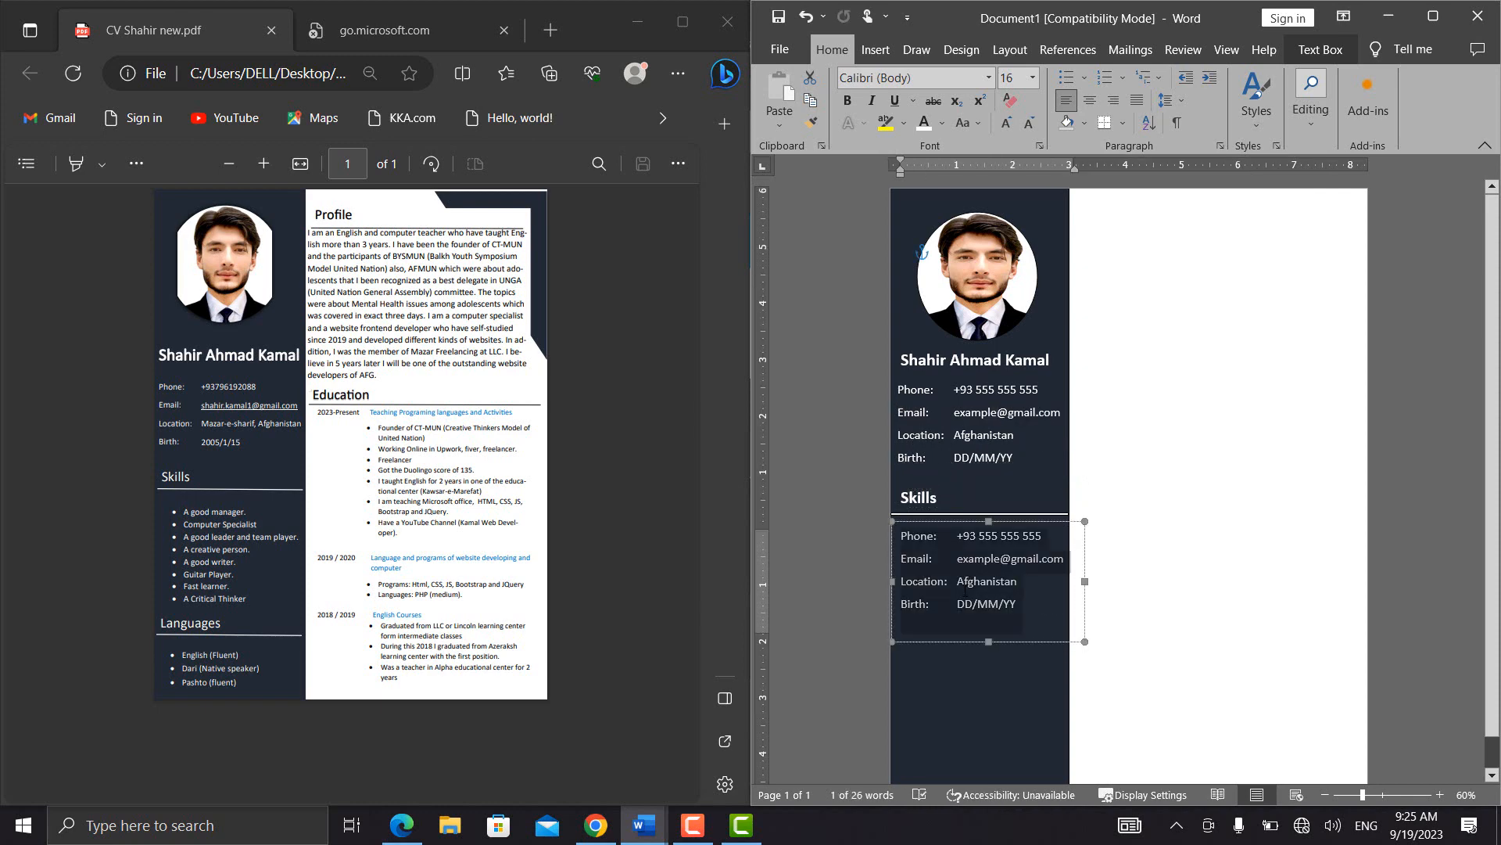
# Clear the copied contact text and start a bulleted list with solid round bullets in its place
pyautogui.press('Delete')
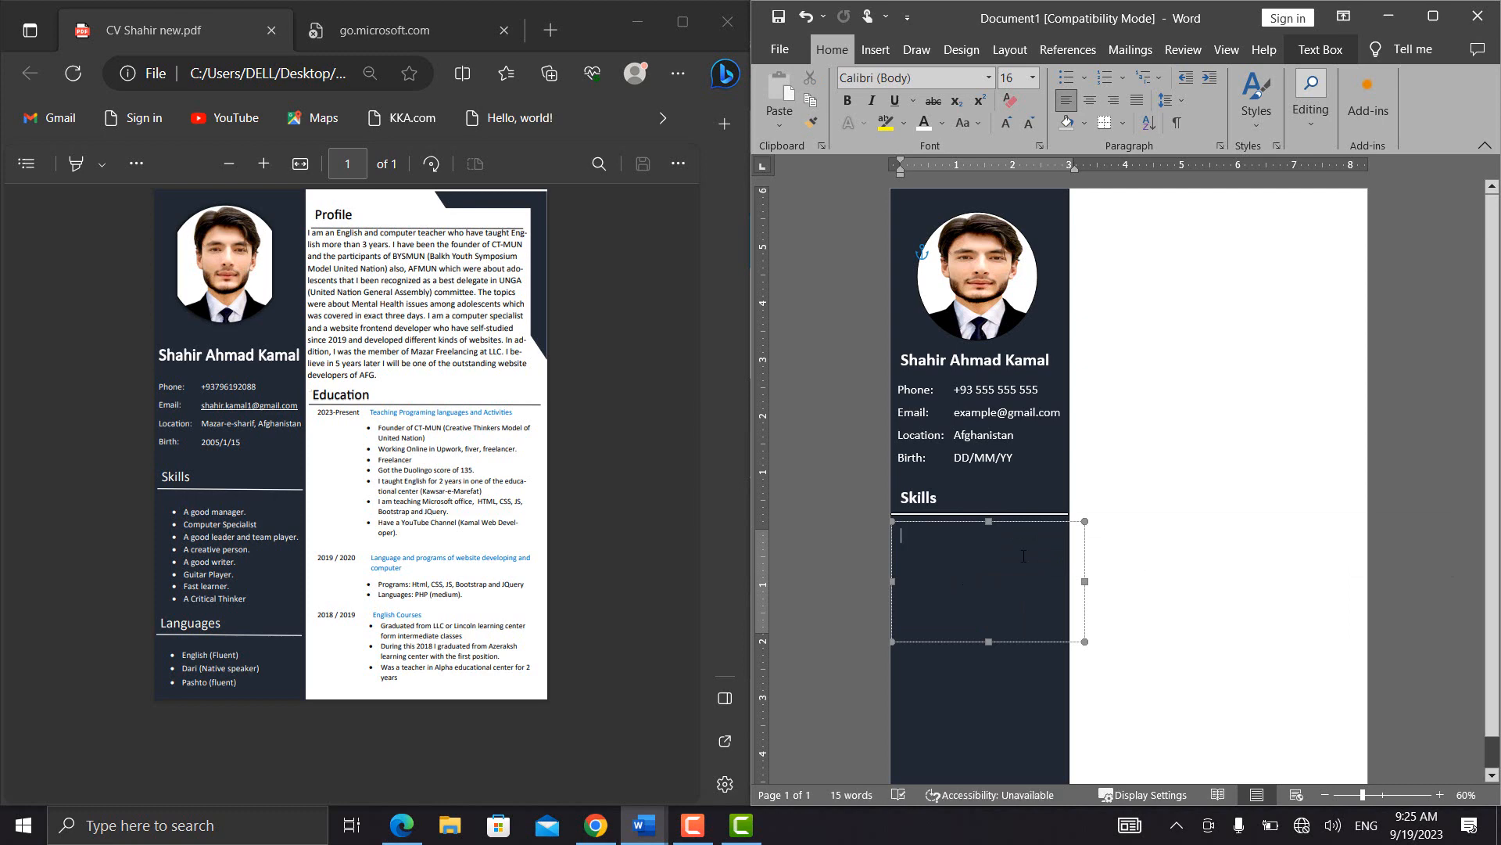
pyautogui.click(1083, 79)
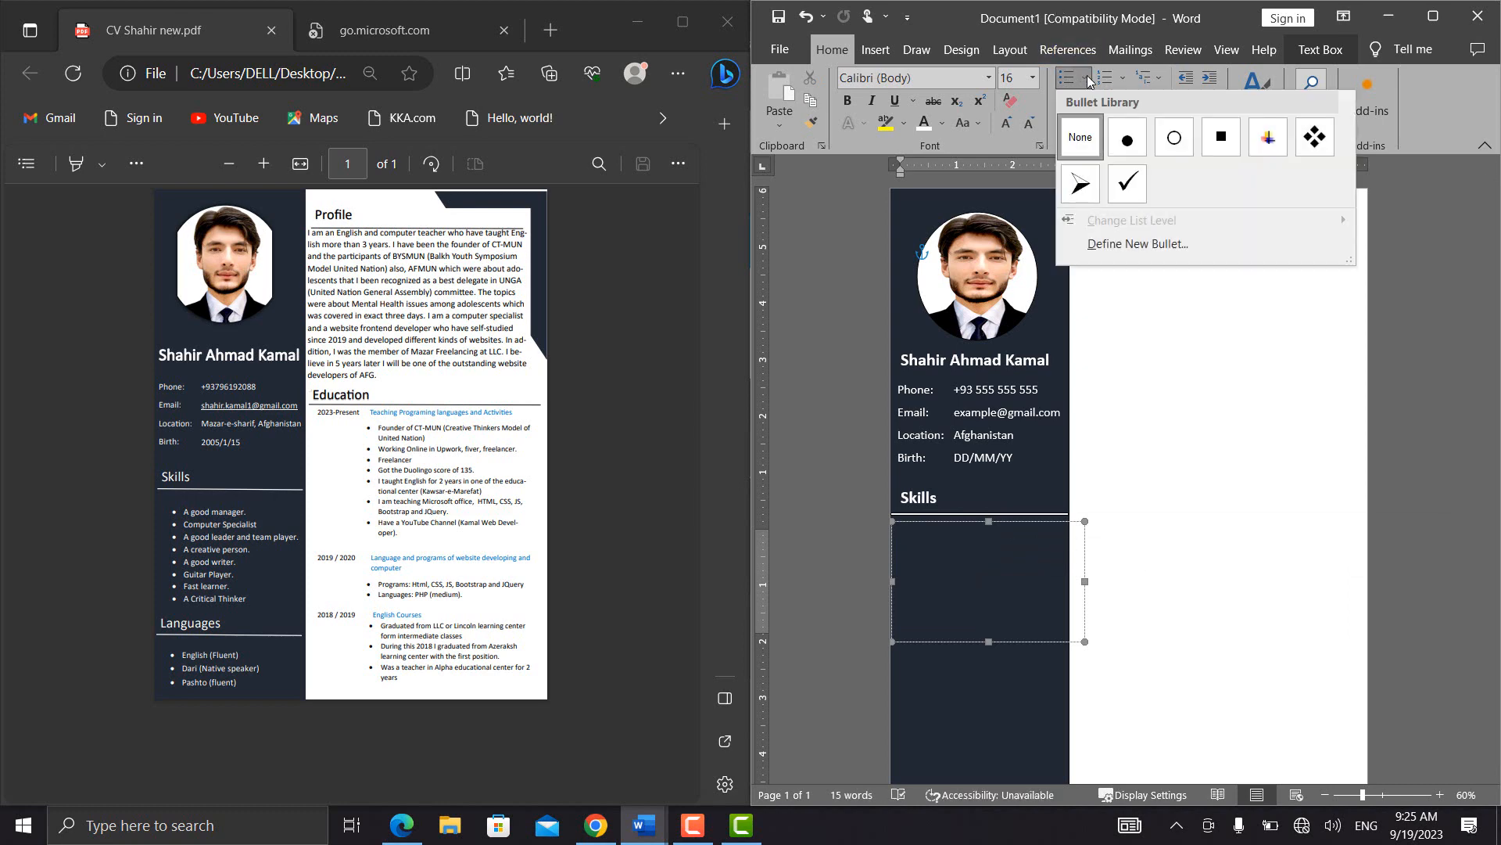
pyautogui.click(1128, 136)
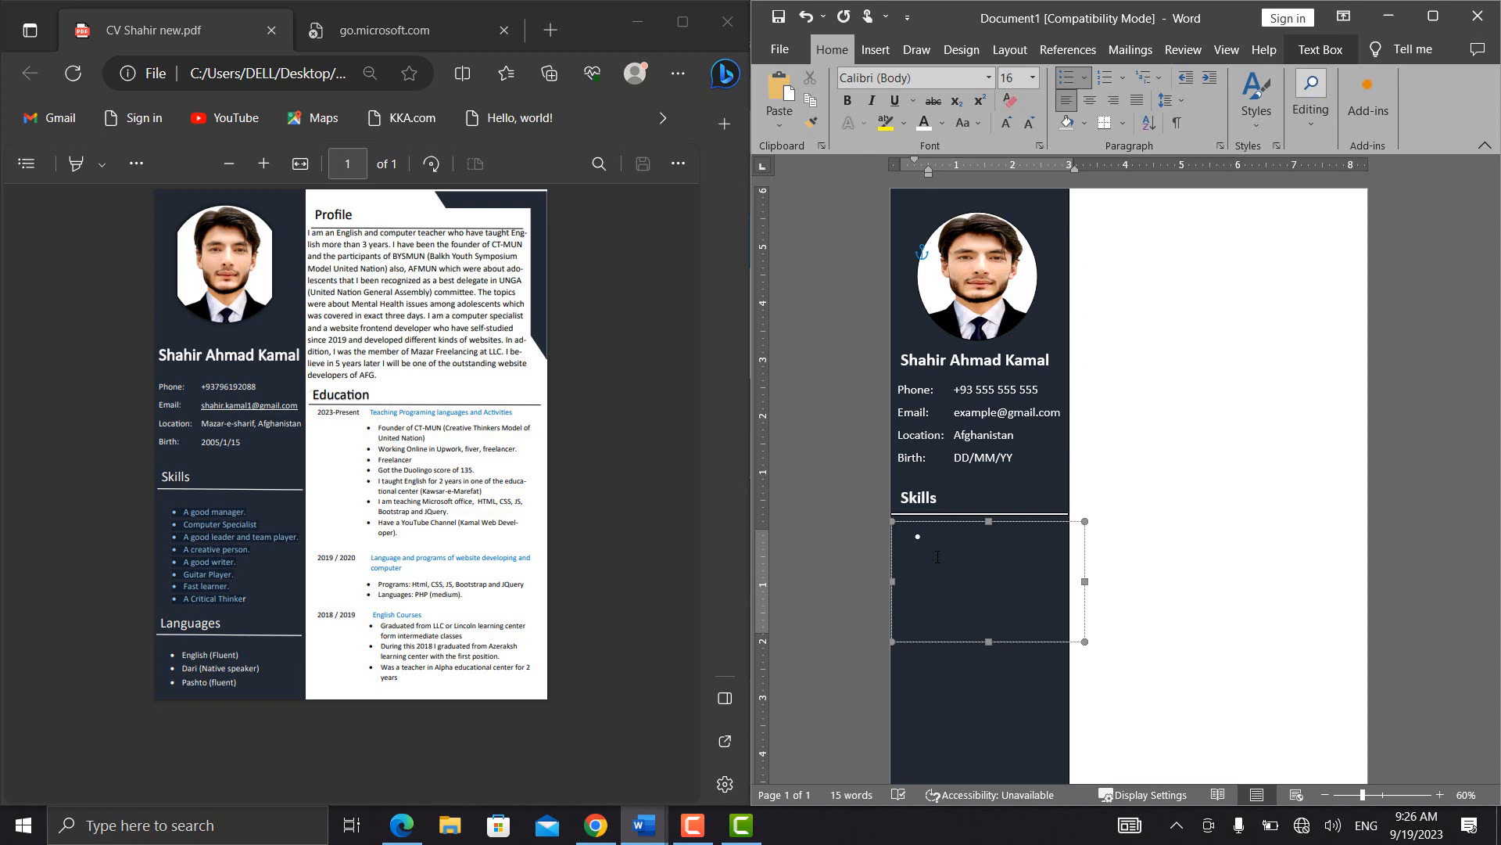
# Fill the Skills list with six bullet entries that all repeat the same placeholder first name
pyautogui.write('Ahmad')
pyautogui.doubleClick(937, 557)
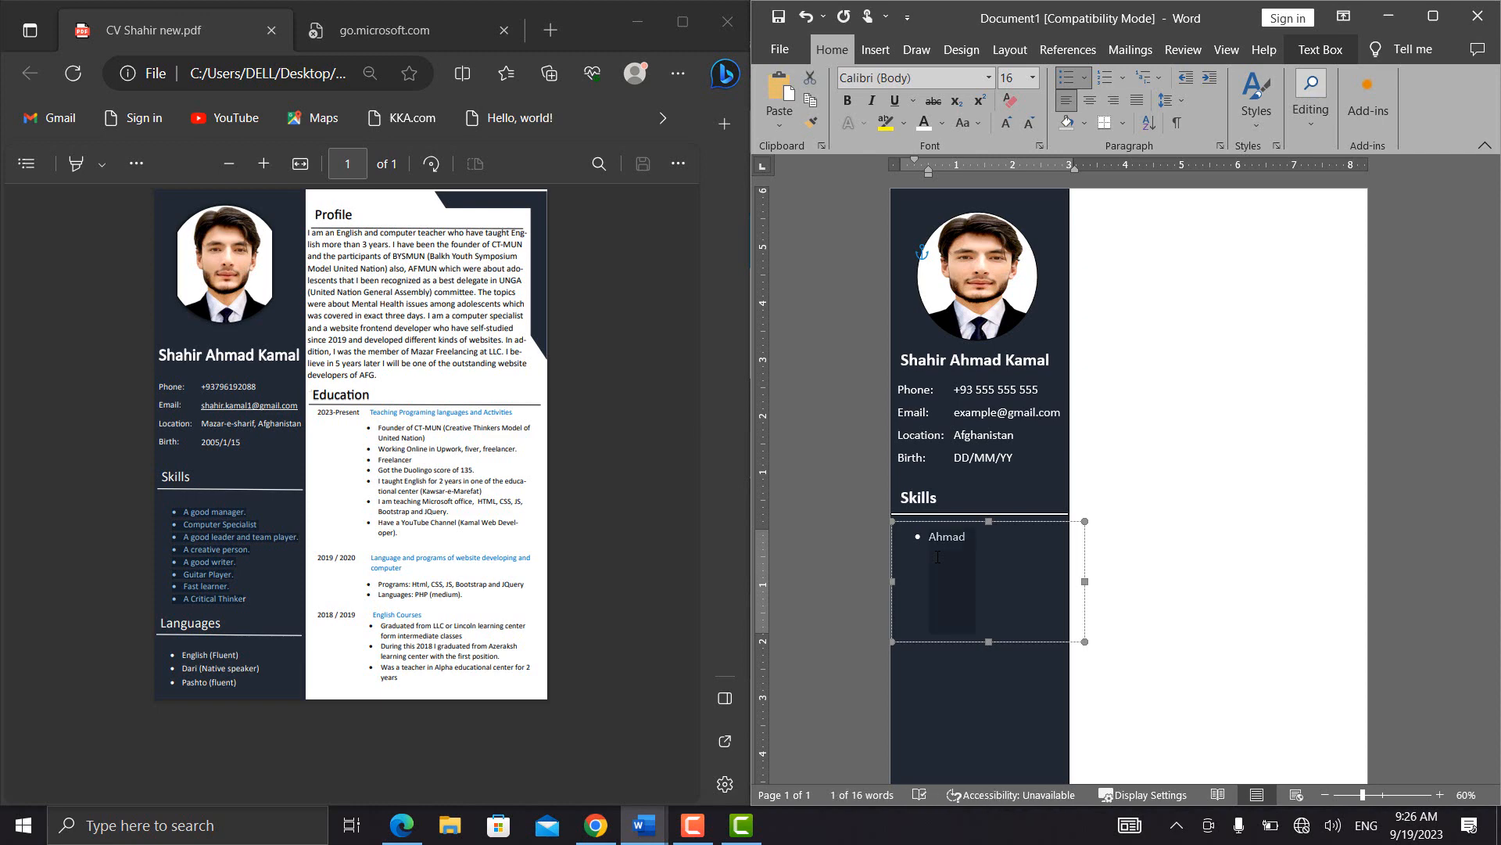
pyautogui.click(979, 541)
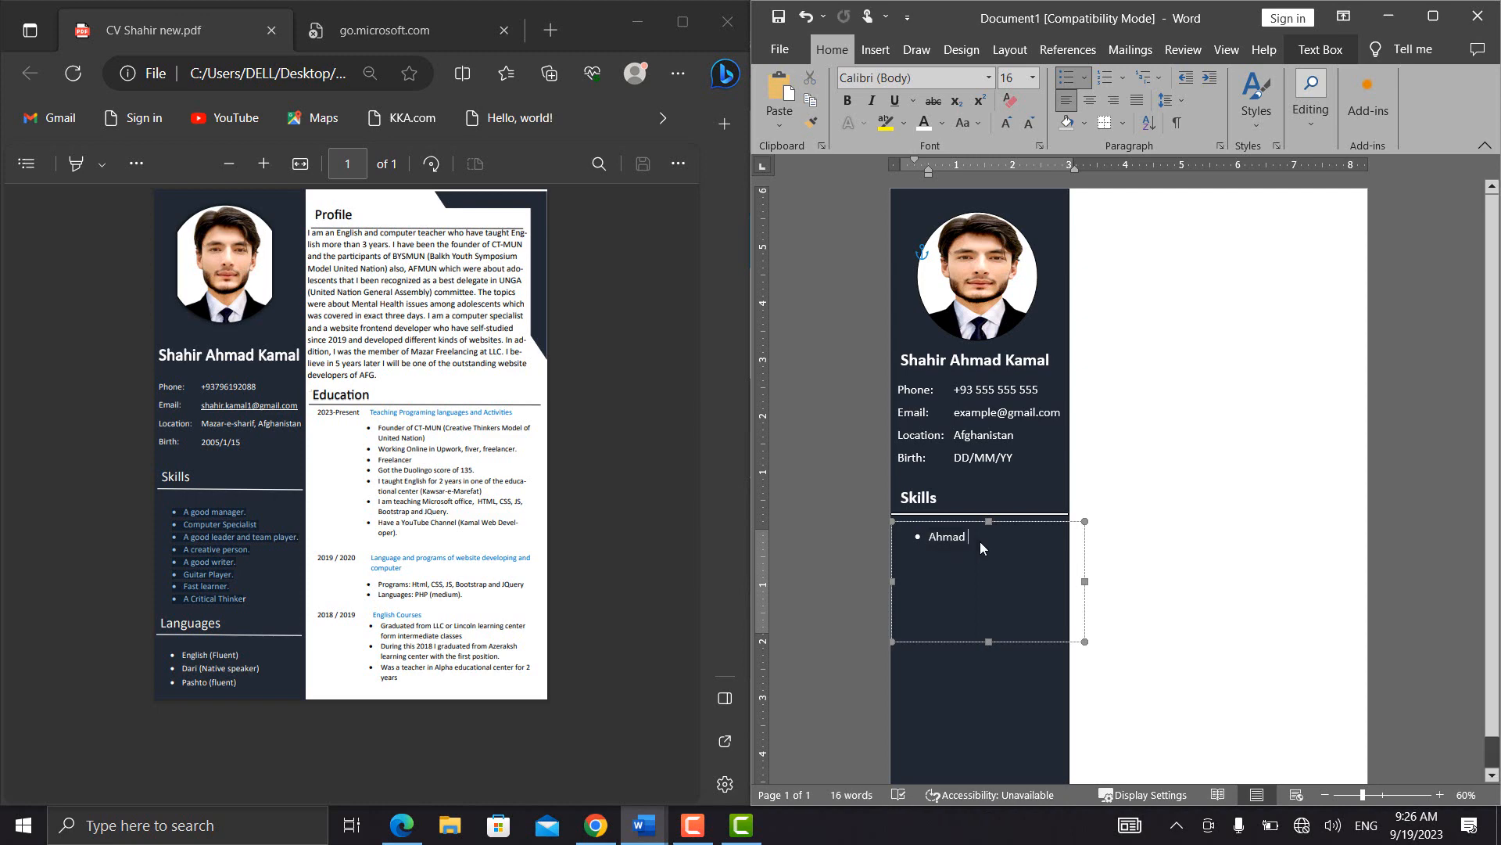
pyautogui.press('Return')
pyautogui.hotkey('ctrl', 'v')
pyautogui.press('Return')
pyautogui.hotkey('ctrl', 'v')
pyautogui.press('Return')
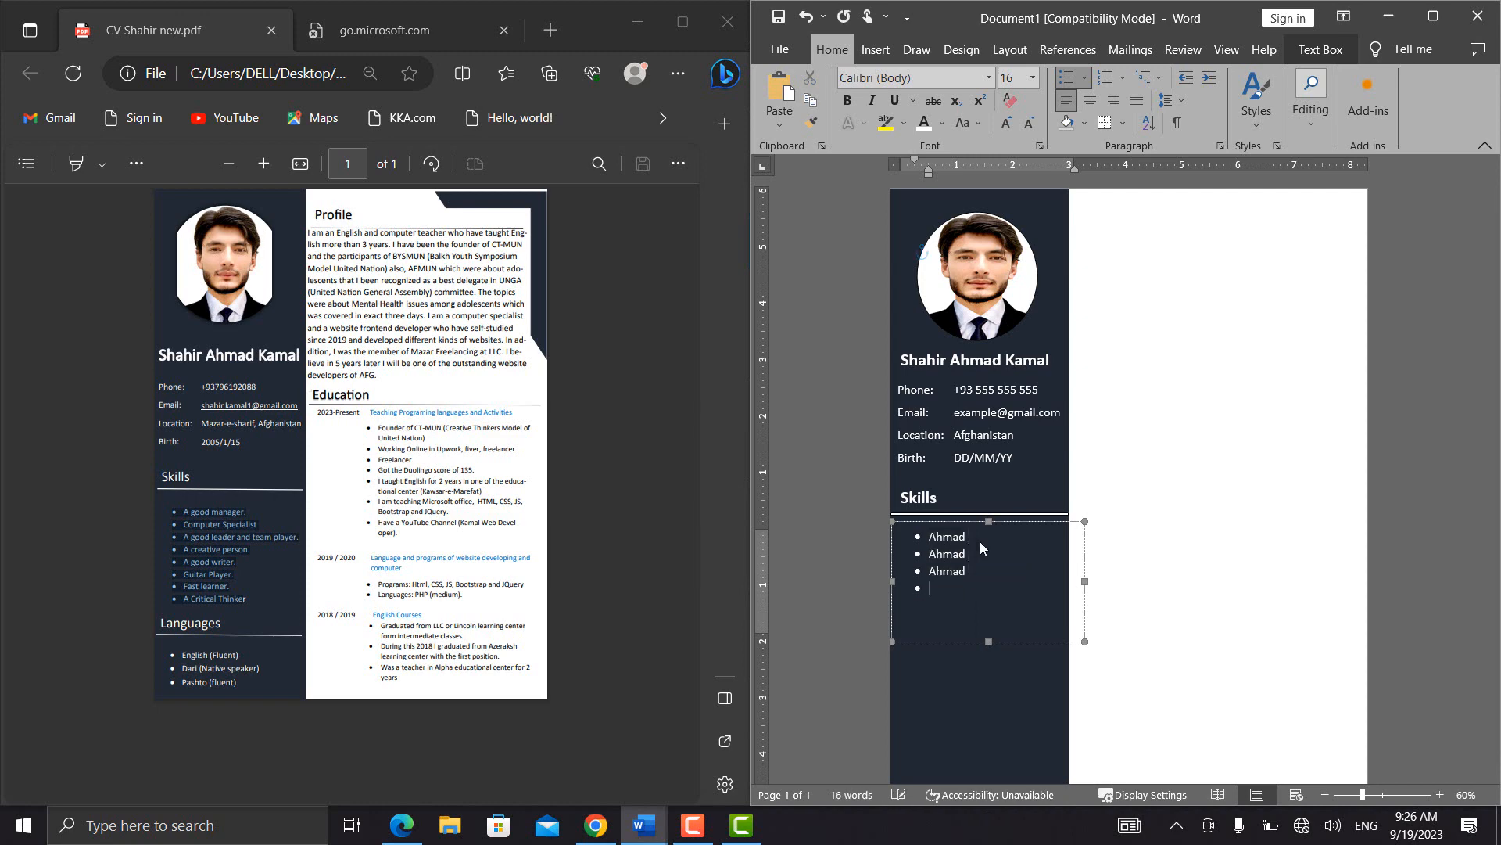
pyautogui.hotkey('ctrl', 'v')
pyautogui.press('Return')
pyautogui.hotkey('ctrl', 'v')
pyautogui.press('Return')
pyautogui.hotkey('ctrl', 'v')
pyautogui.press('Return')
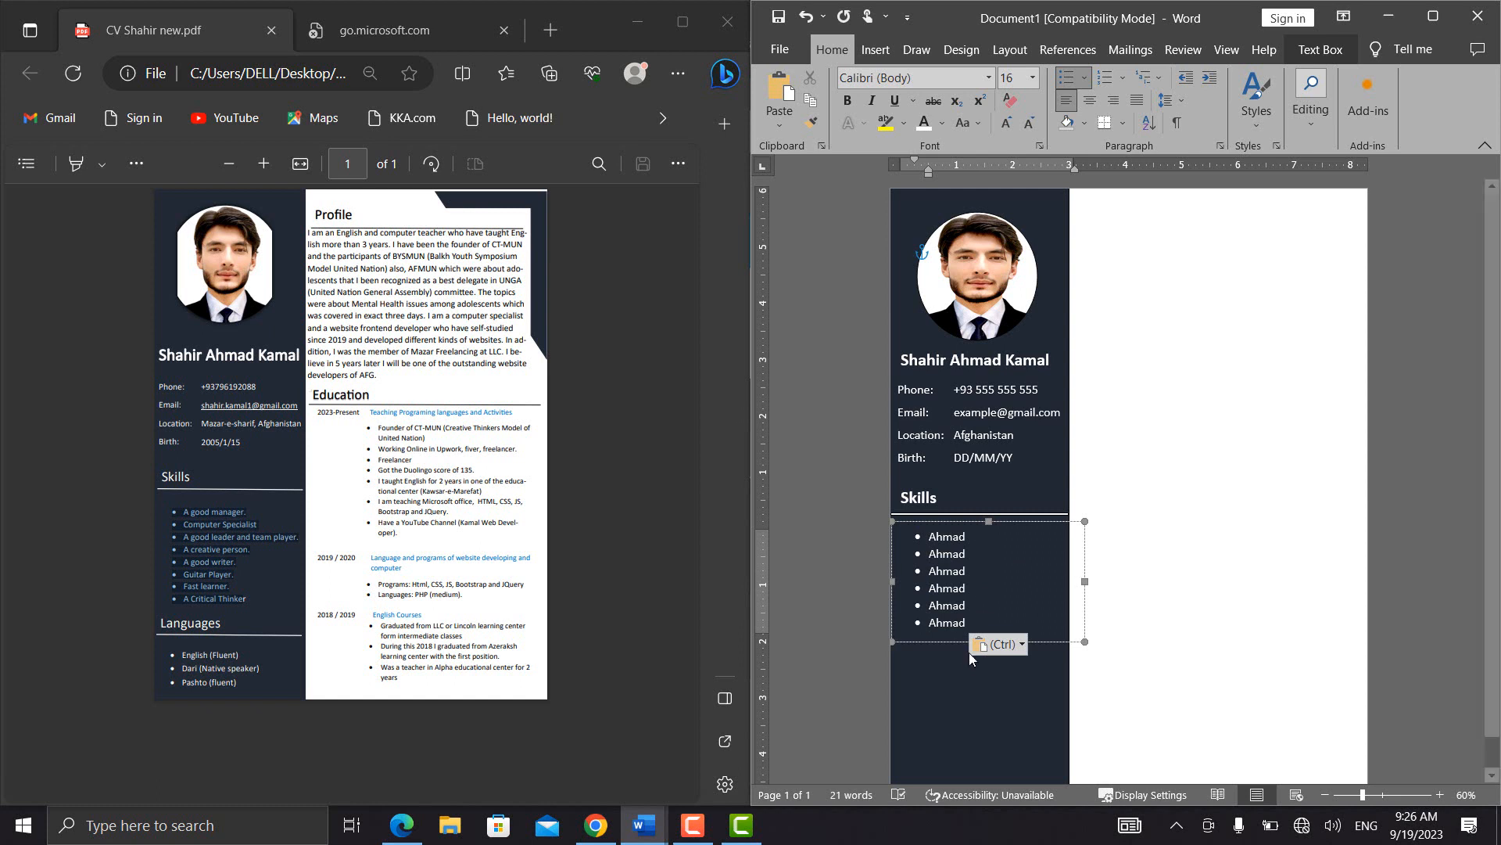
# Reduce the height of the Skills heading text box so it ends just above the line
pyautogui.click(924, 733)
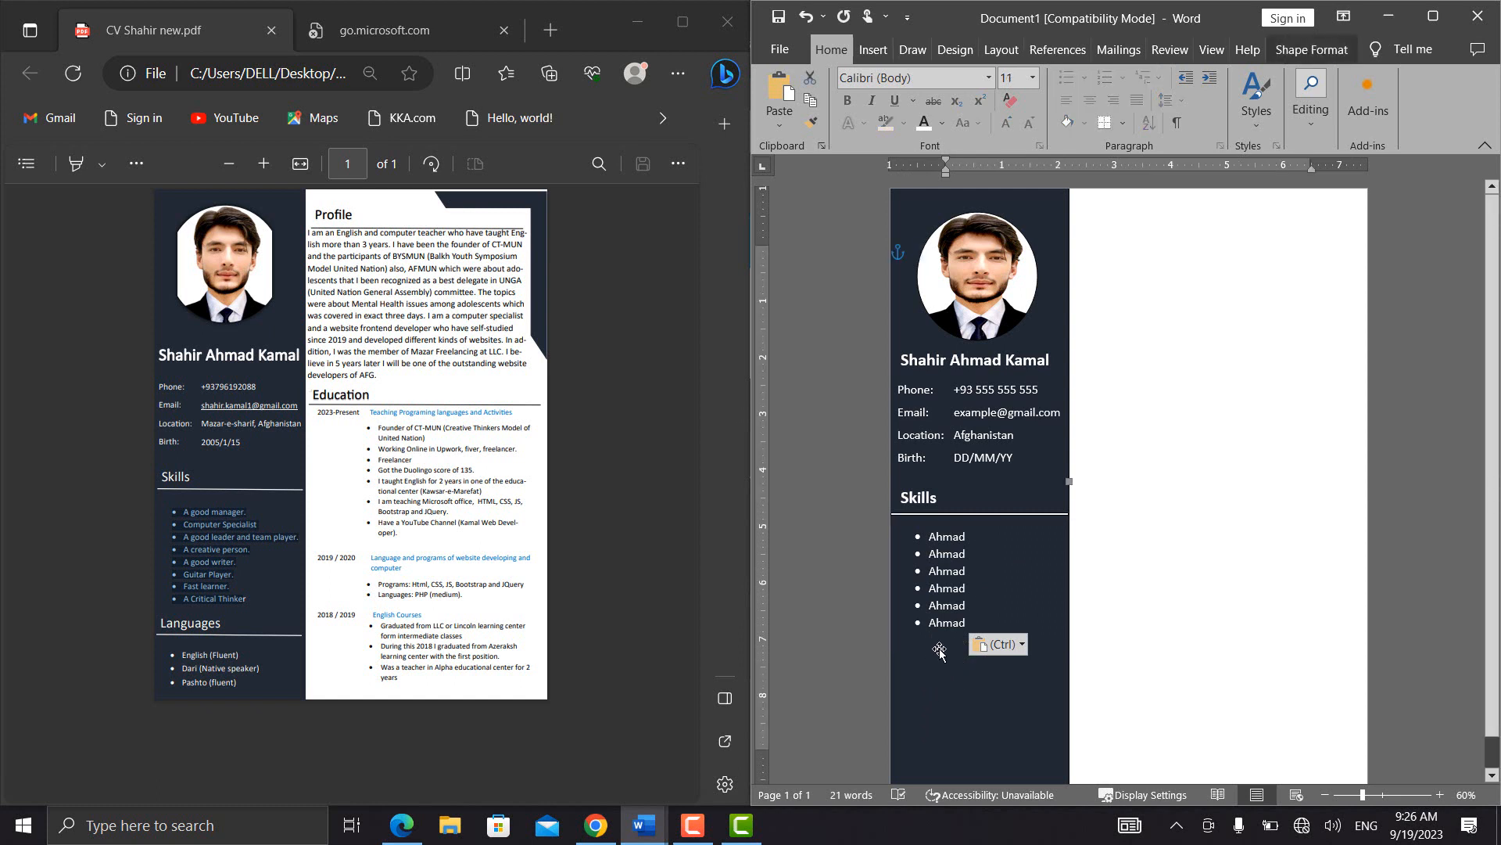
pyautogui.click(933, 502)
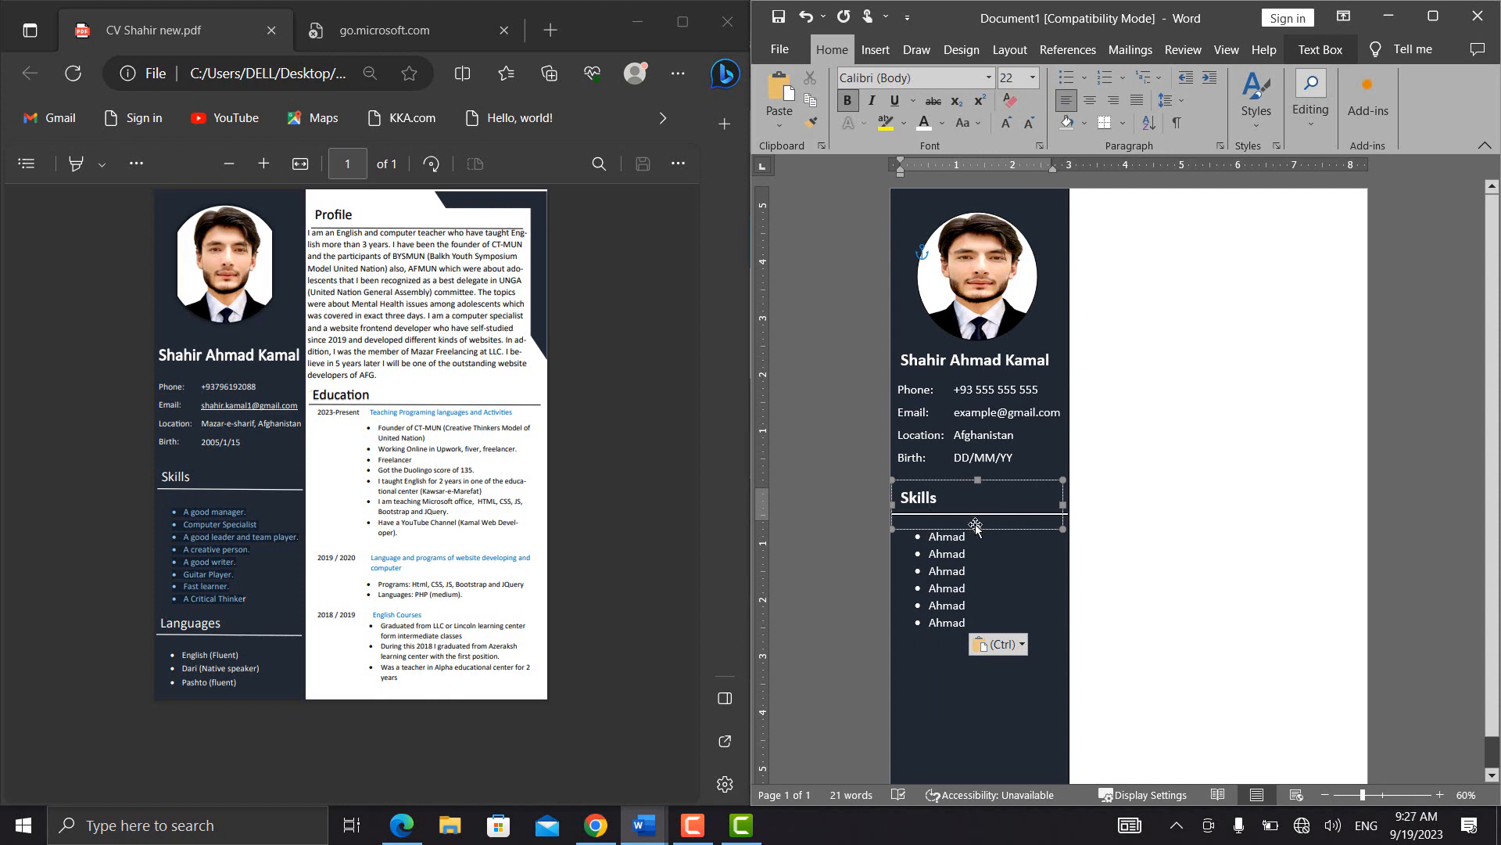
pyautogui.hotkey('ctrl', 'z')
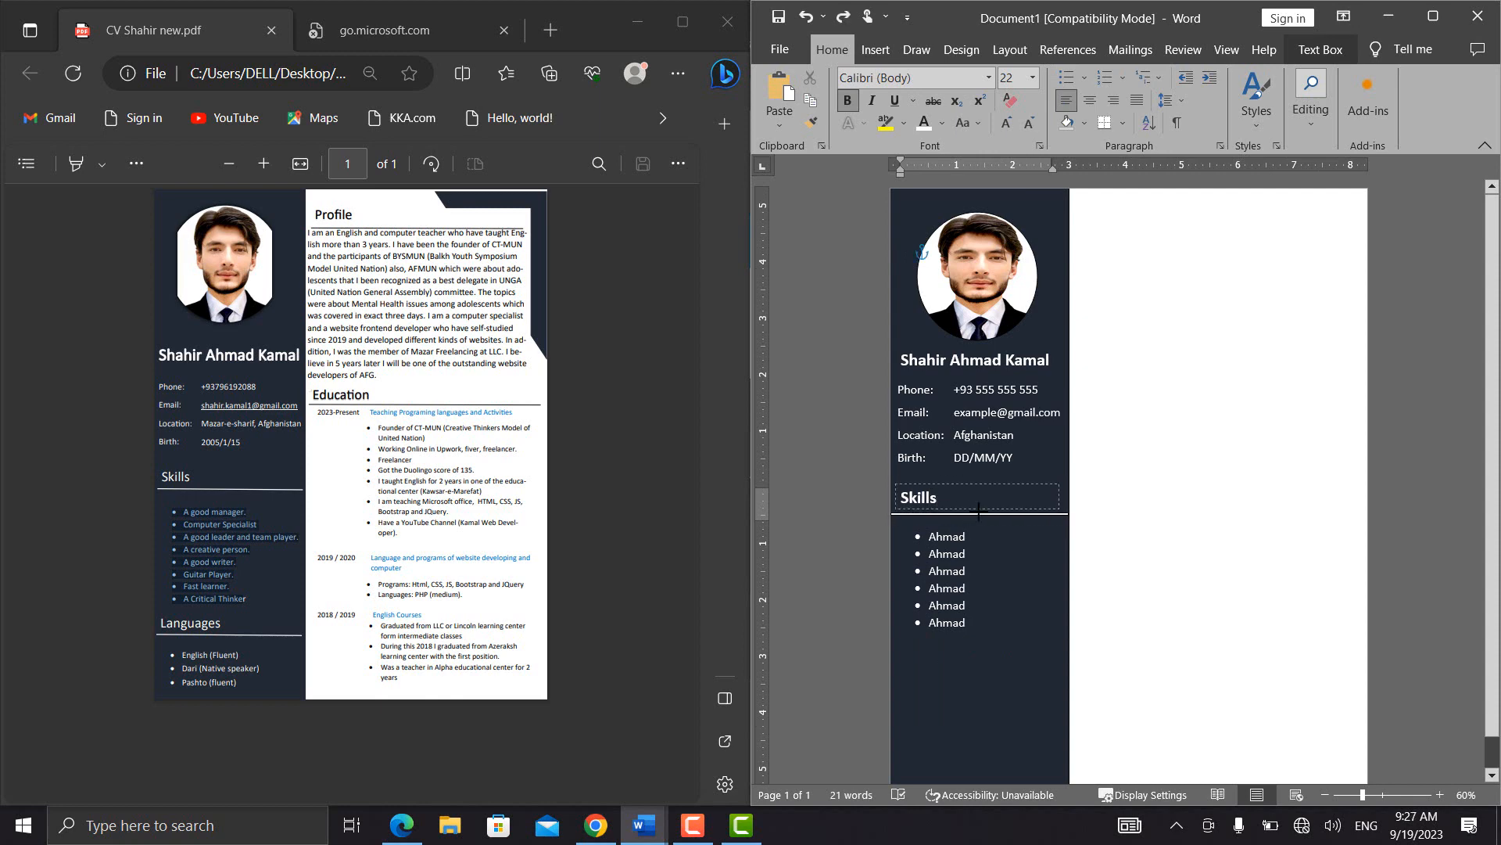
pyautogui.click(979, 509)
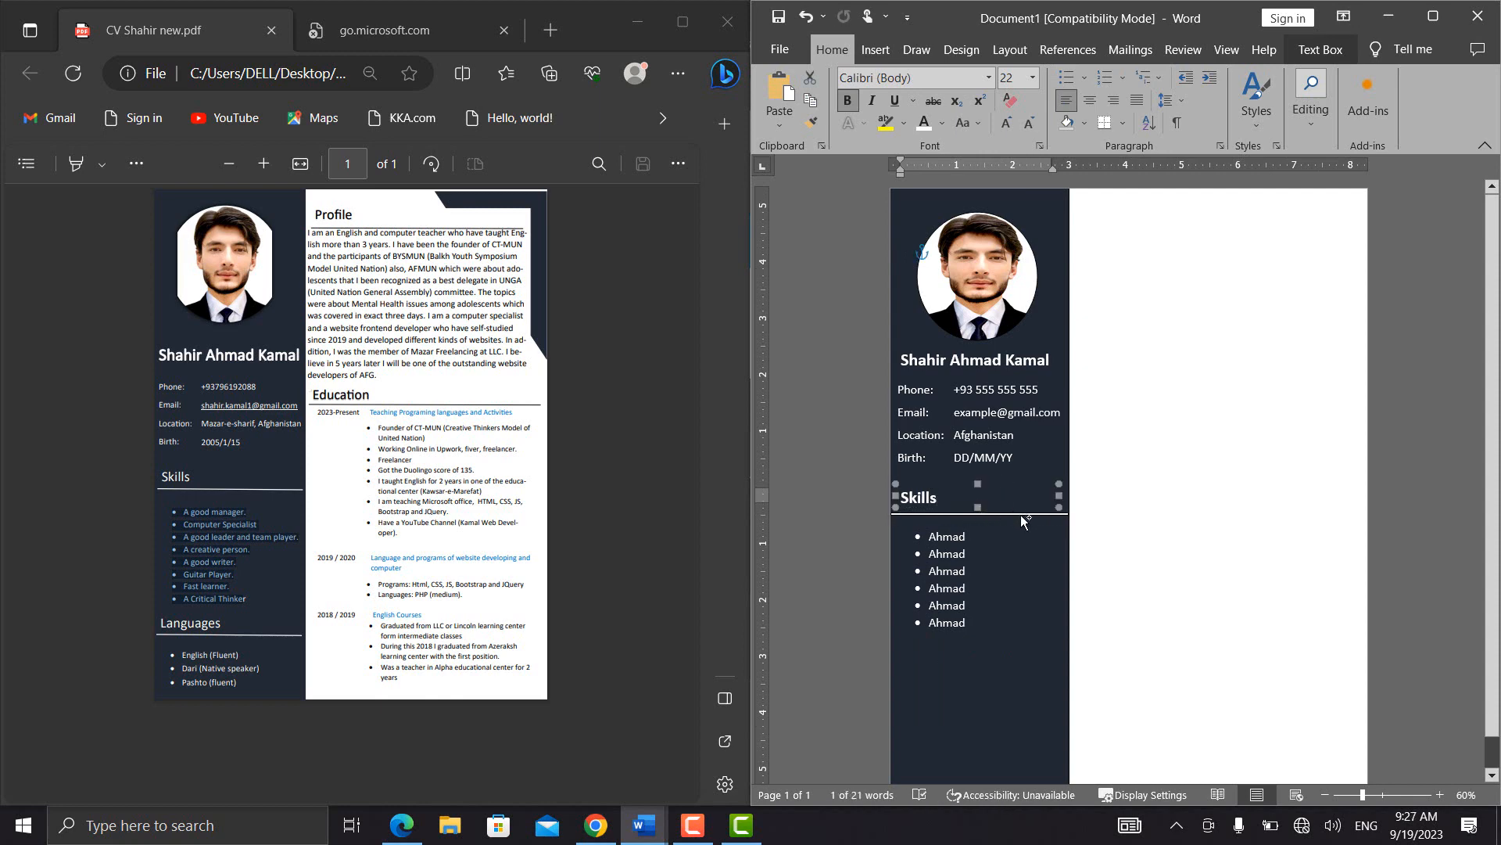
# Group the Skills heading text box with the line beneath it
pyautogui.keyDown('shift'); pyautogui.click(1020, 514); pyautogui.keyUp('shift')
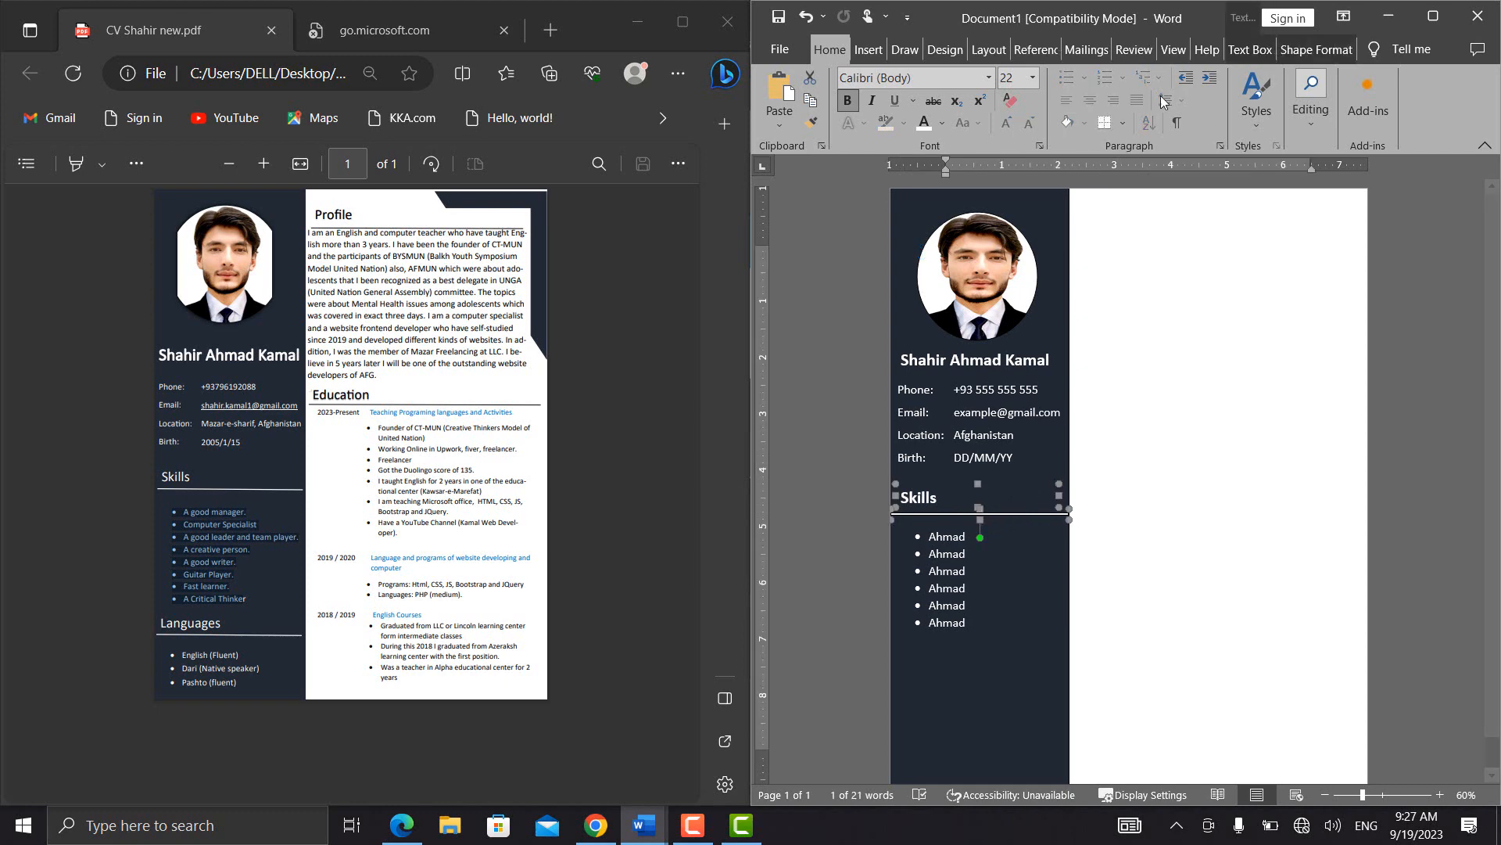
pyautogui.click(1317, 49)
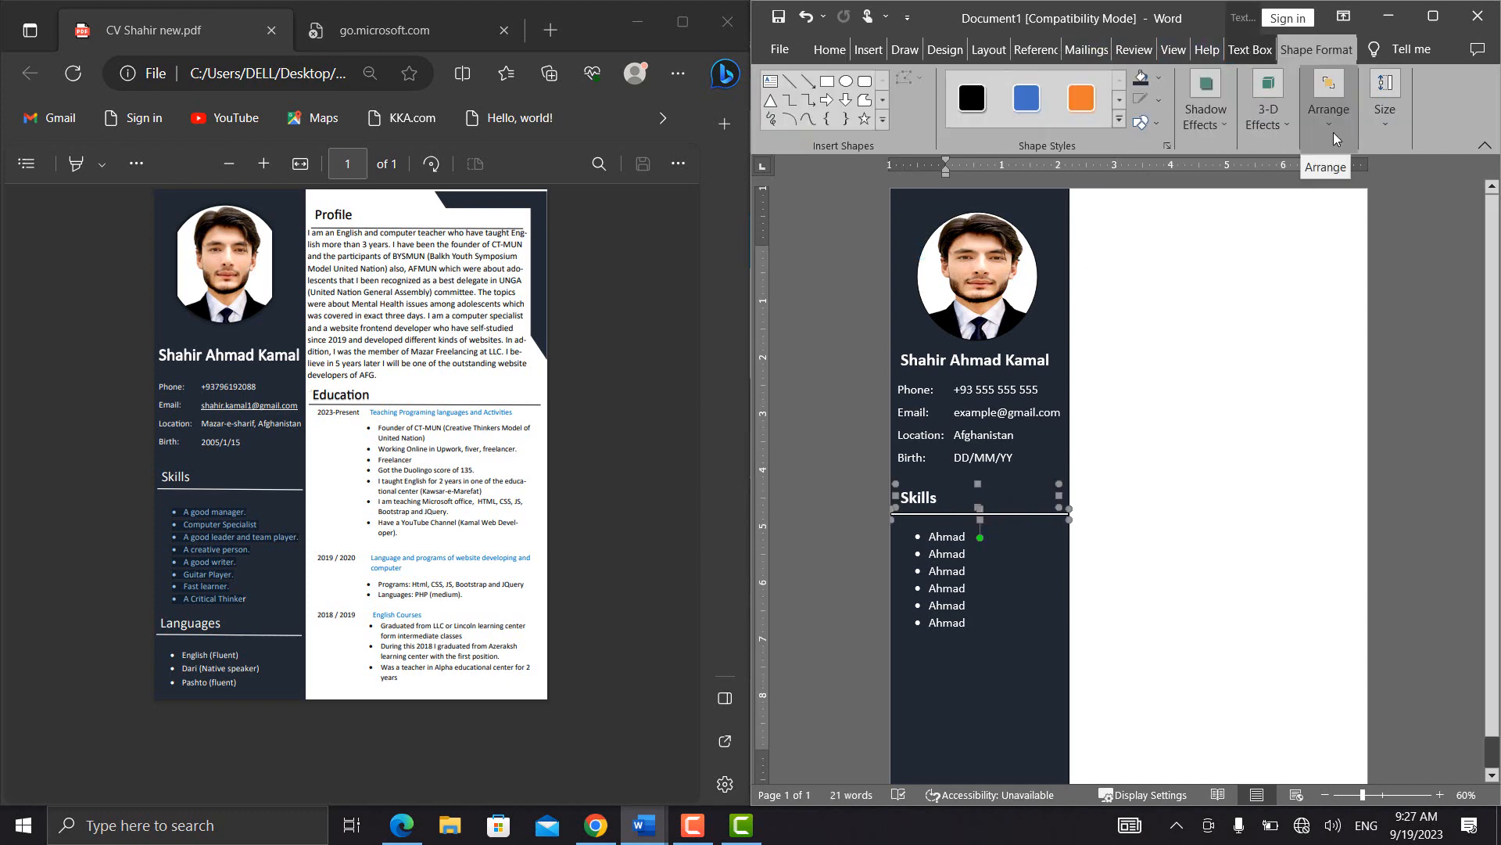
pyautogui.click(1333, 133)
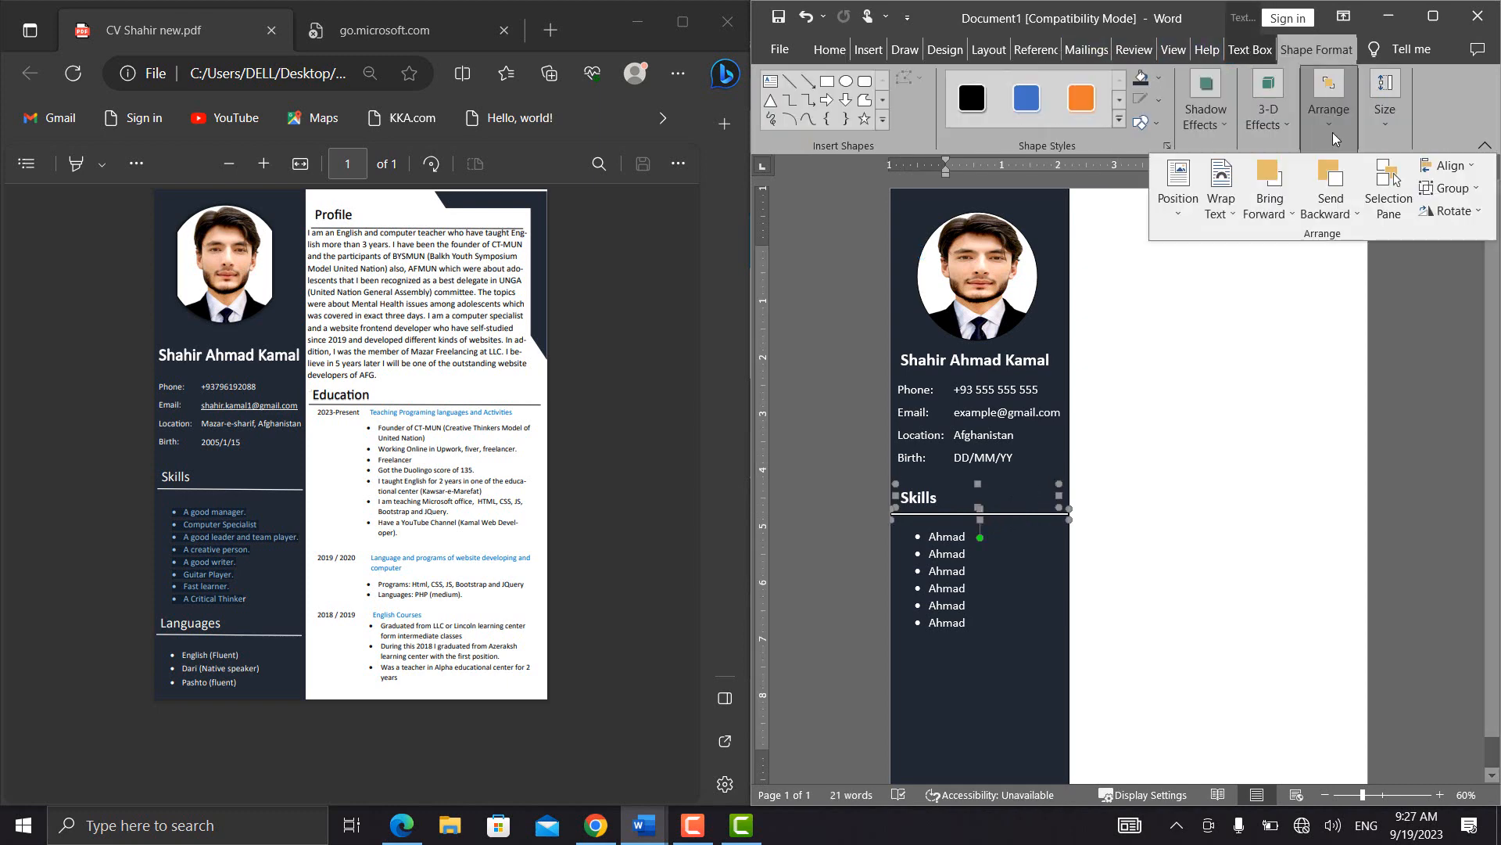
pyautogui.click(1467, 188)
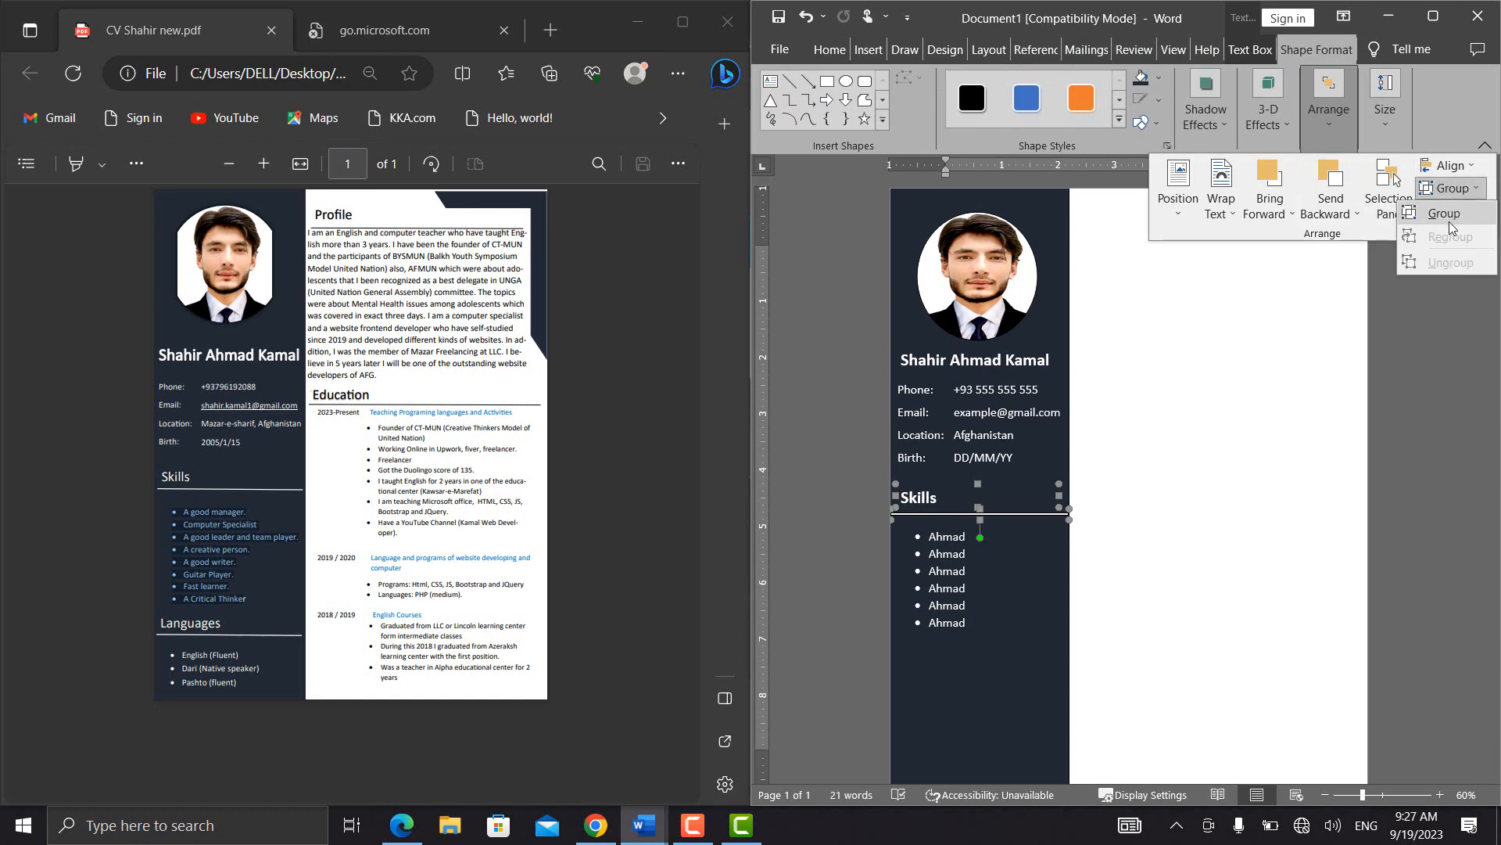
pyautogui.click(1448, 223)
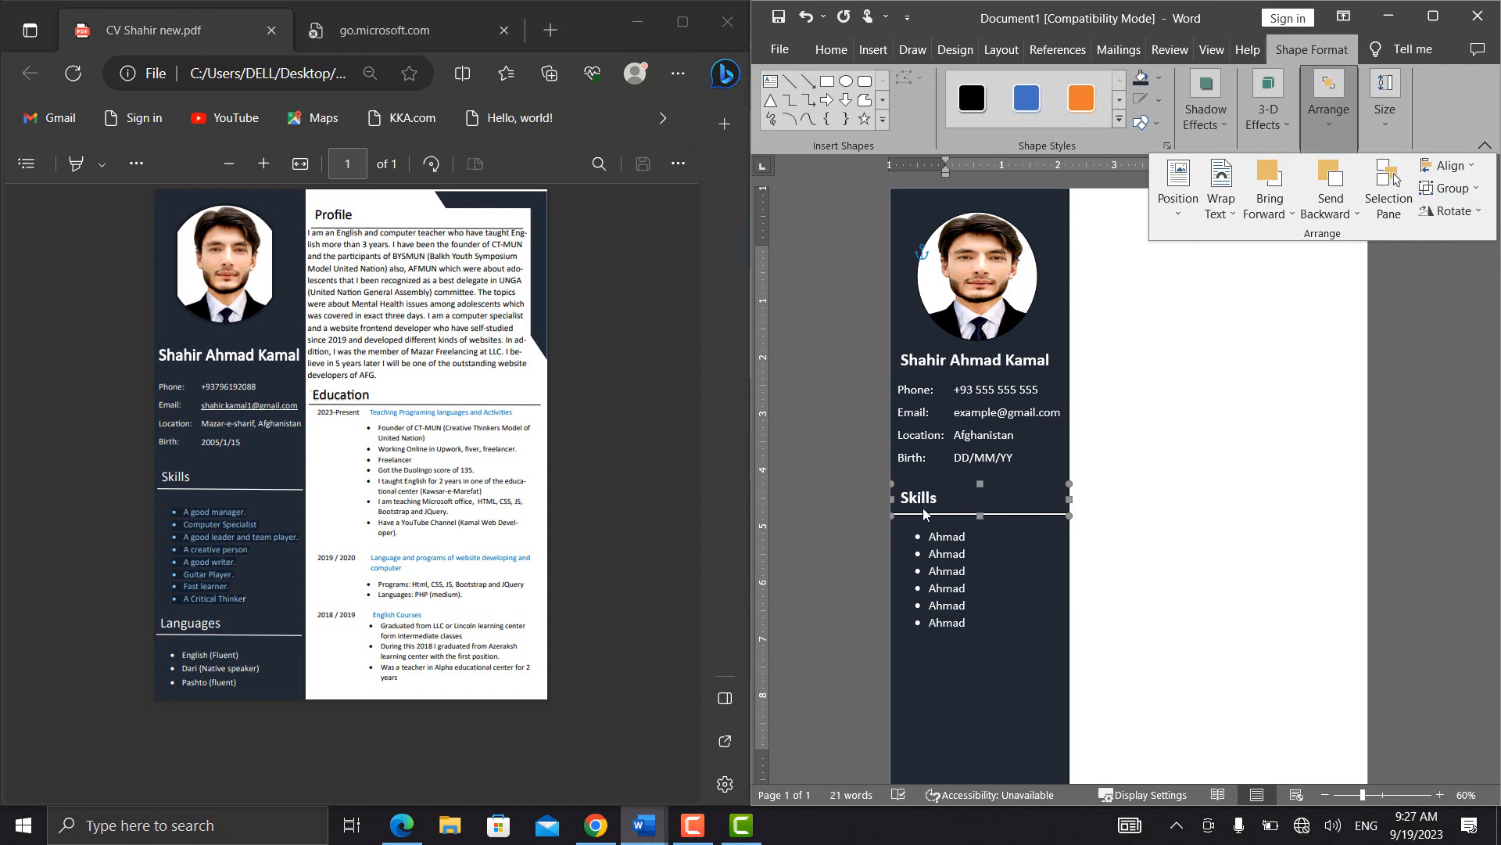
# Duplicate the grouped Skills heading and line and place the copy below the bulleted list, aligned with the sidebar
pyautogui.click(1005, 483)
pyautogui.click(1003, 486)
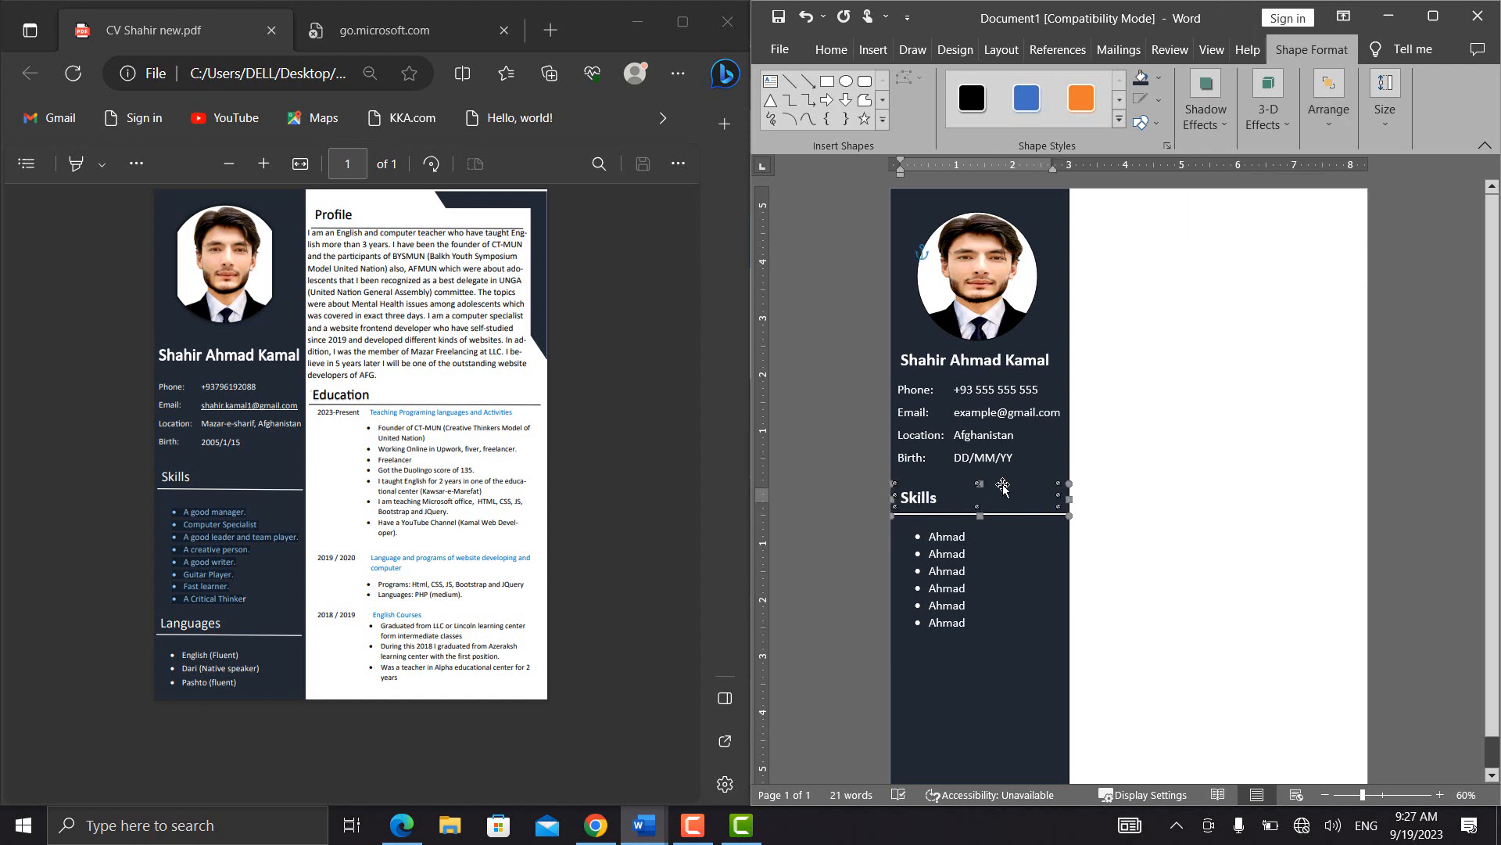
pyautogui.hotkey('ctrl', 'c')
pyautogui.hotkey('ctrl', 'v')
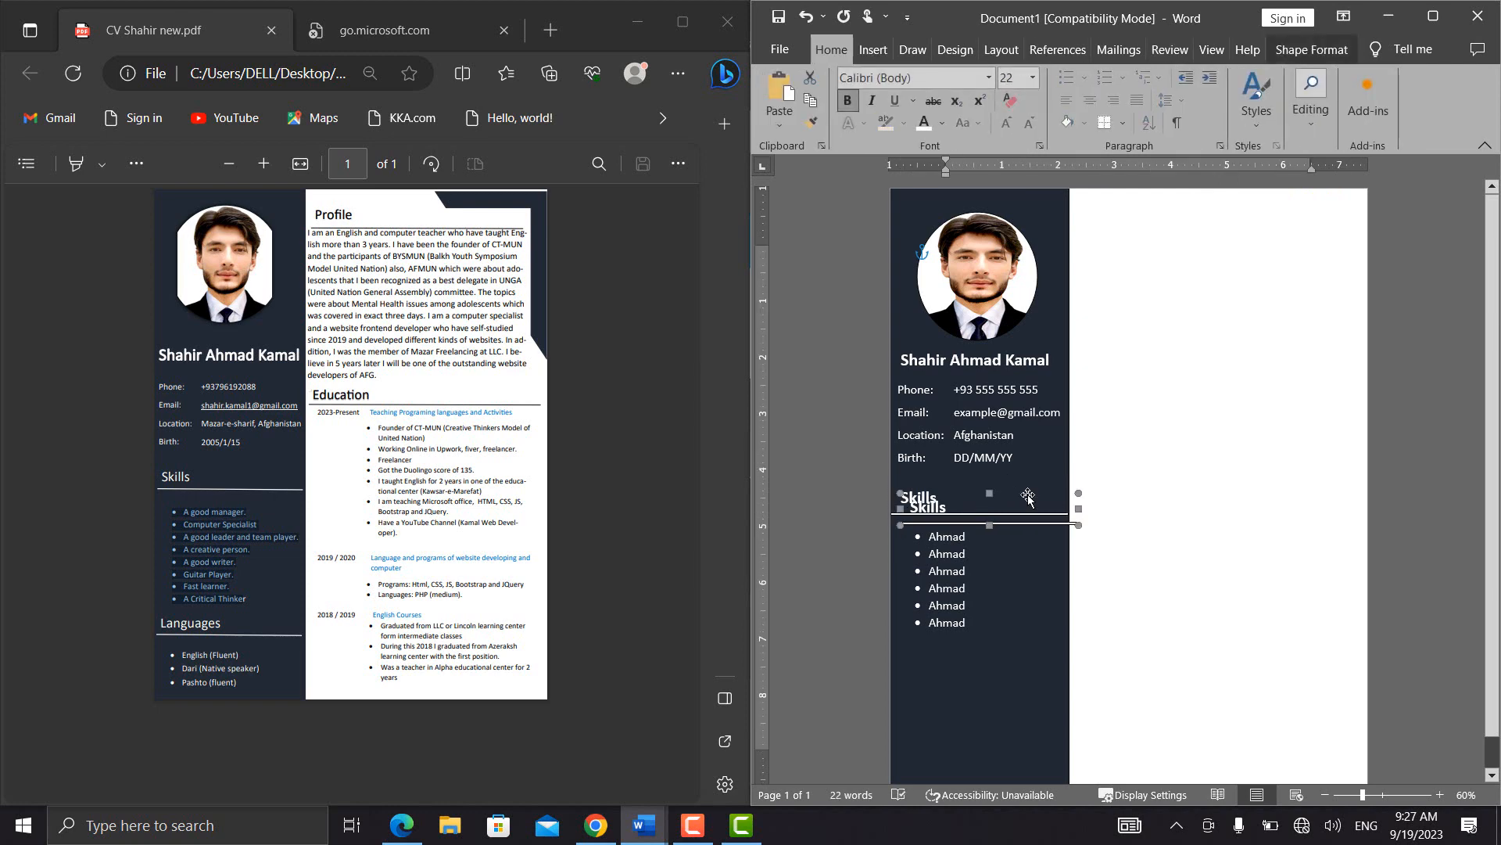
pyautogui.moveTo(1028, 498); pyautogui.dragTo(1017, 657)
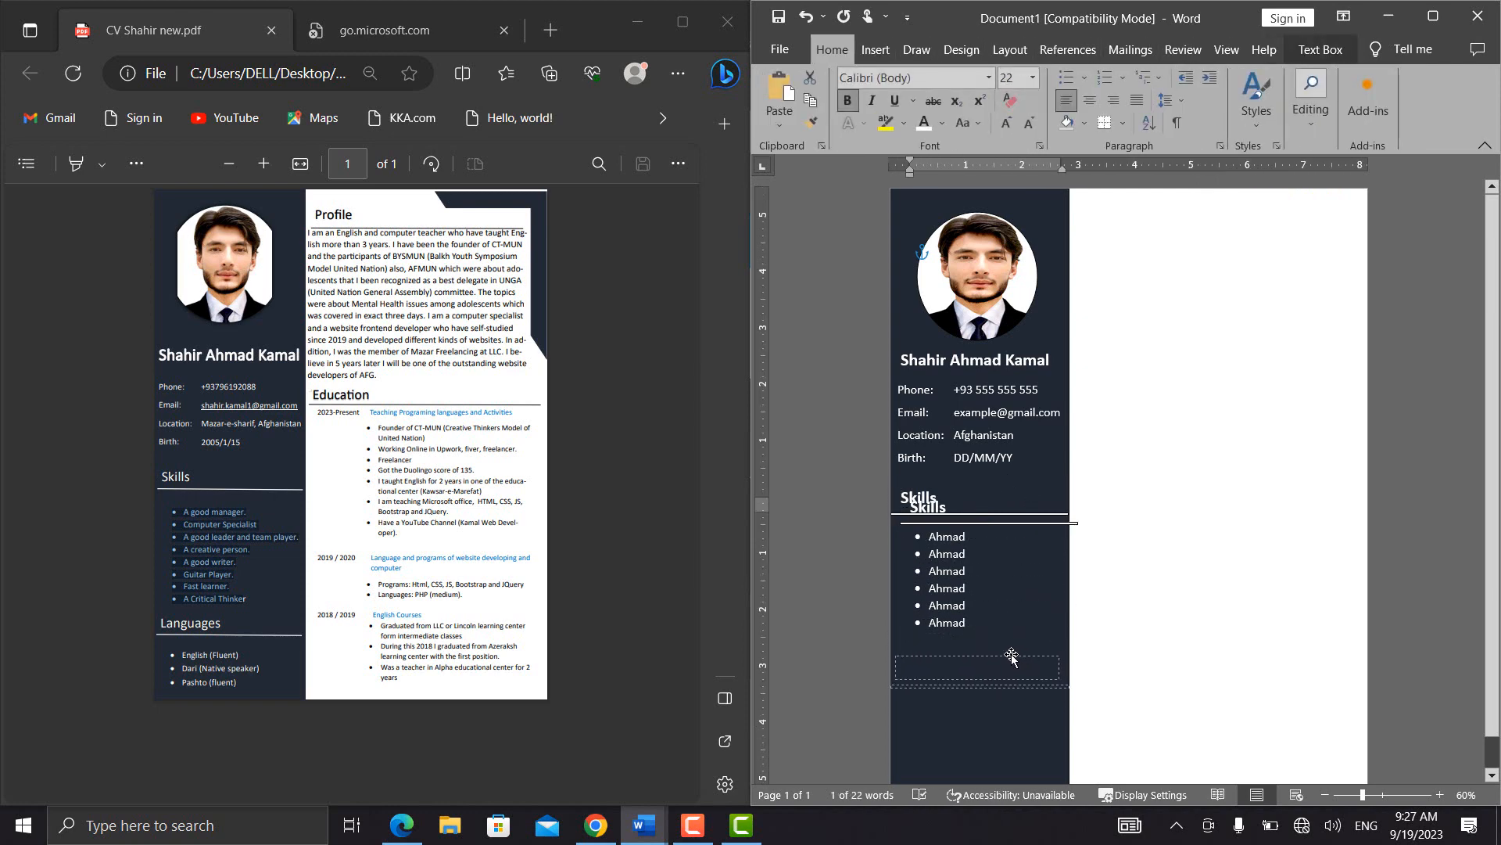
# Replace the text of the copied heading with Language
pyautogui.click(939, 665)
pyautogui.press('BackSpace')
pyautogui.press('BackSpace')
pyautogui.press('BackSpace')
pyautogui.press('BackSpace')
pyautogui.press('BackSpace')
pyautogui.press('BackSpace')
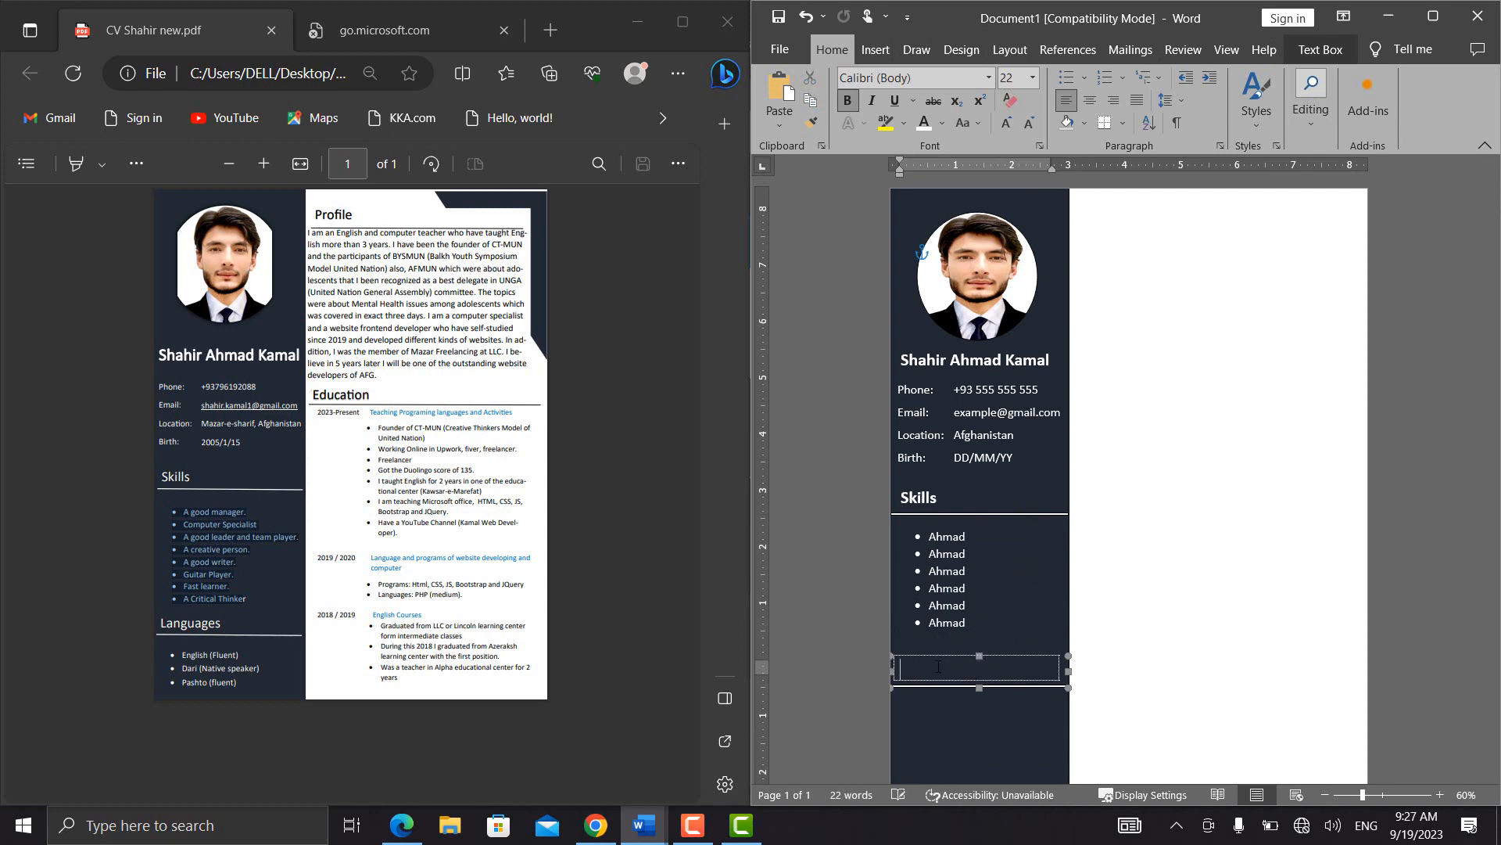
pyautogui.write('Language')
# Duplicate the Skills bullet list text box and place the copy directly below the Language heading's line
pyautogui.click(910, 724)
pyautogui.click(949, 603)
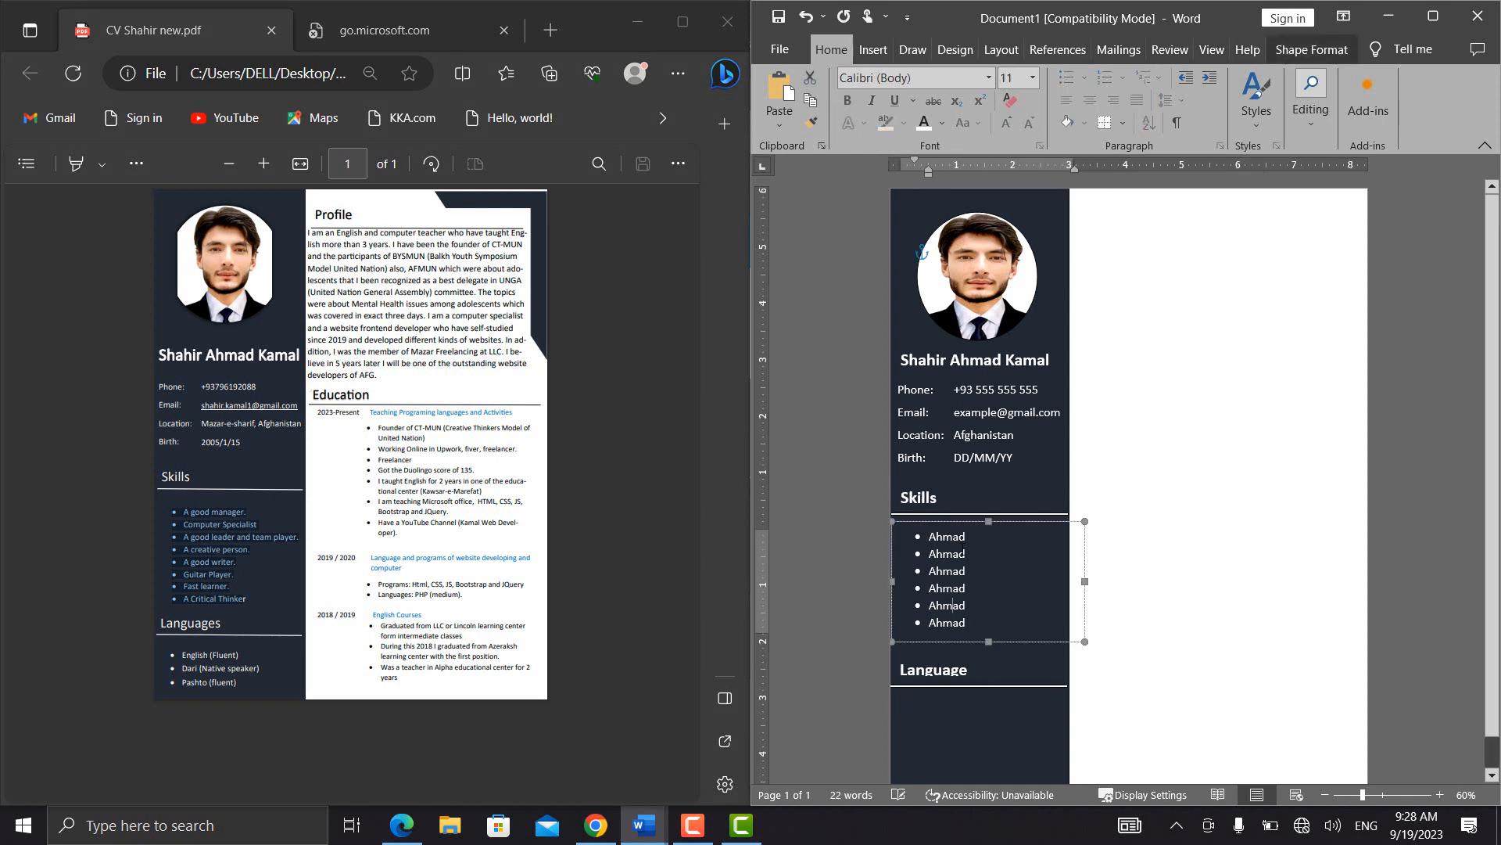
pyautogui.click(1001, 526)
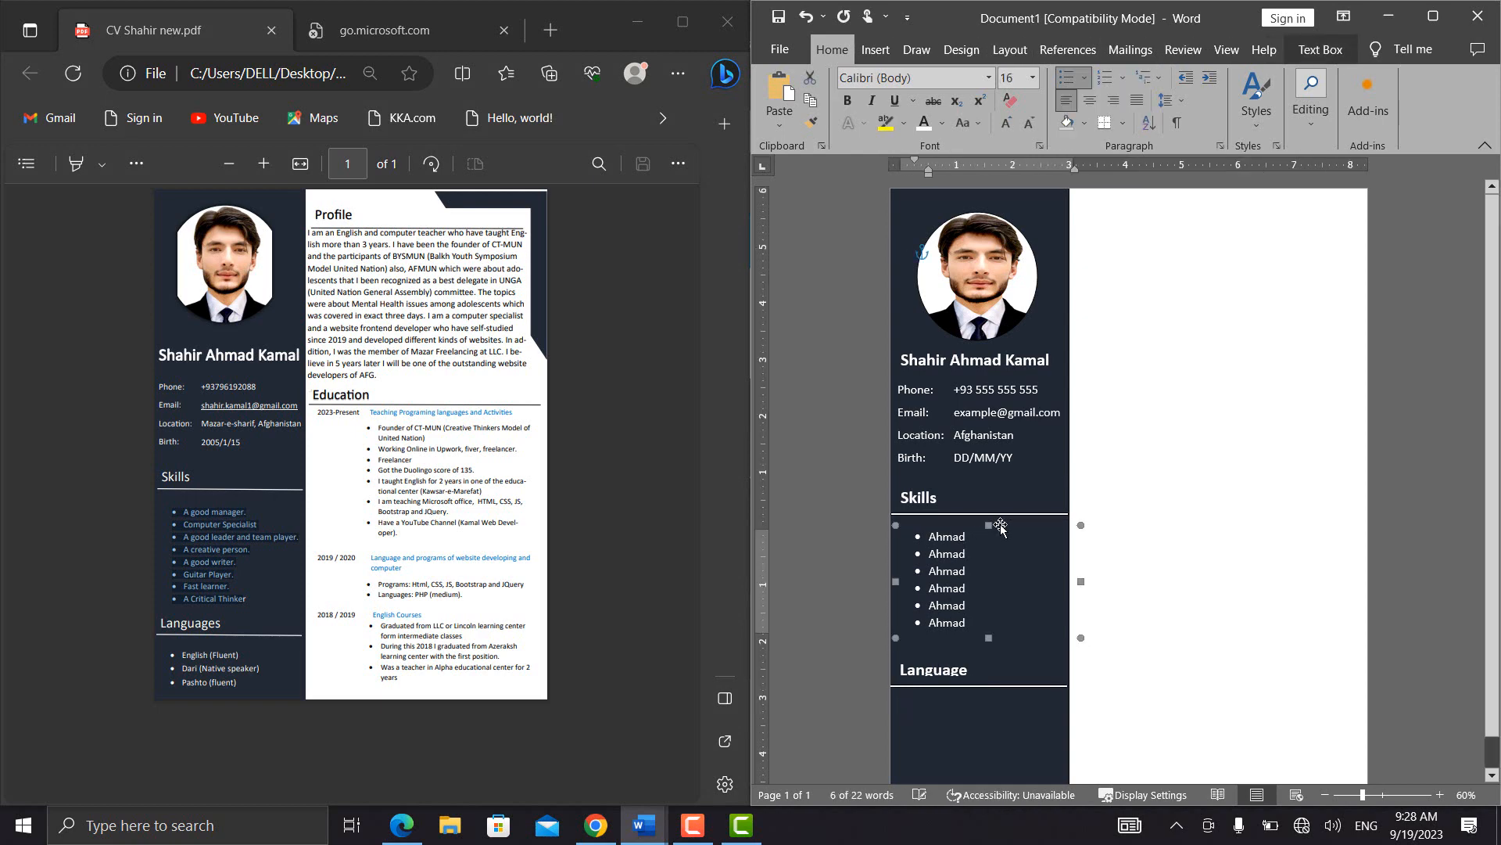
pyautogui.hotkey('ctrl', 'c')
pyautogui.hotkey('ctrl', 'v')
pyautogui.moveTo(1009, 537); pyautogui.dragTo(997, 698)
# Replace the copied bullet list under the Language heading with English, Arabic, Dari, Farsi and Indian
pyautogui.click(984, 748)
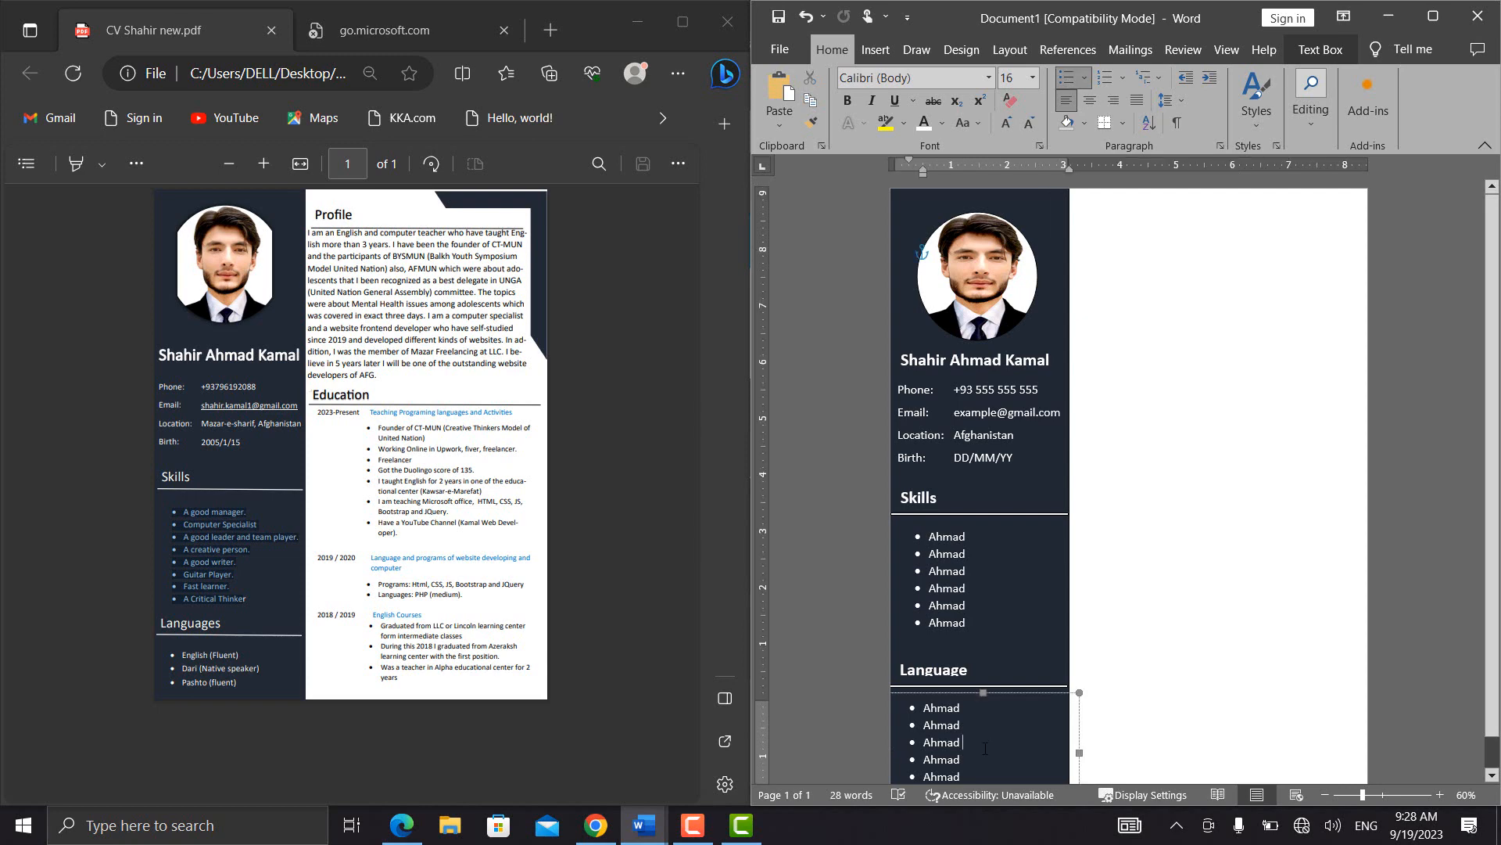
pyautogui.hotkey('ctrl', 'a')
pyautogui.press('BackSpace')
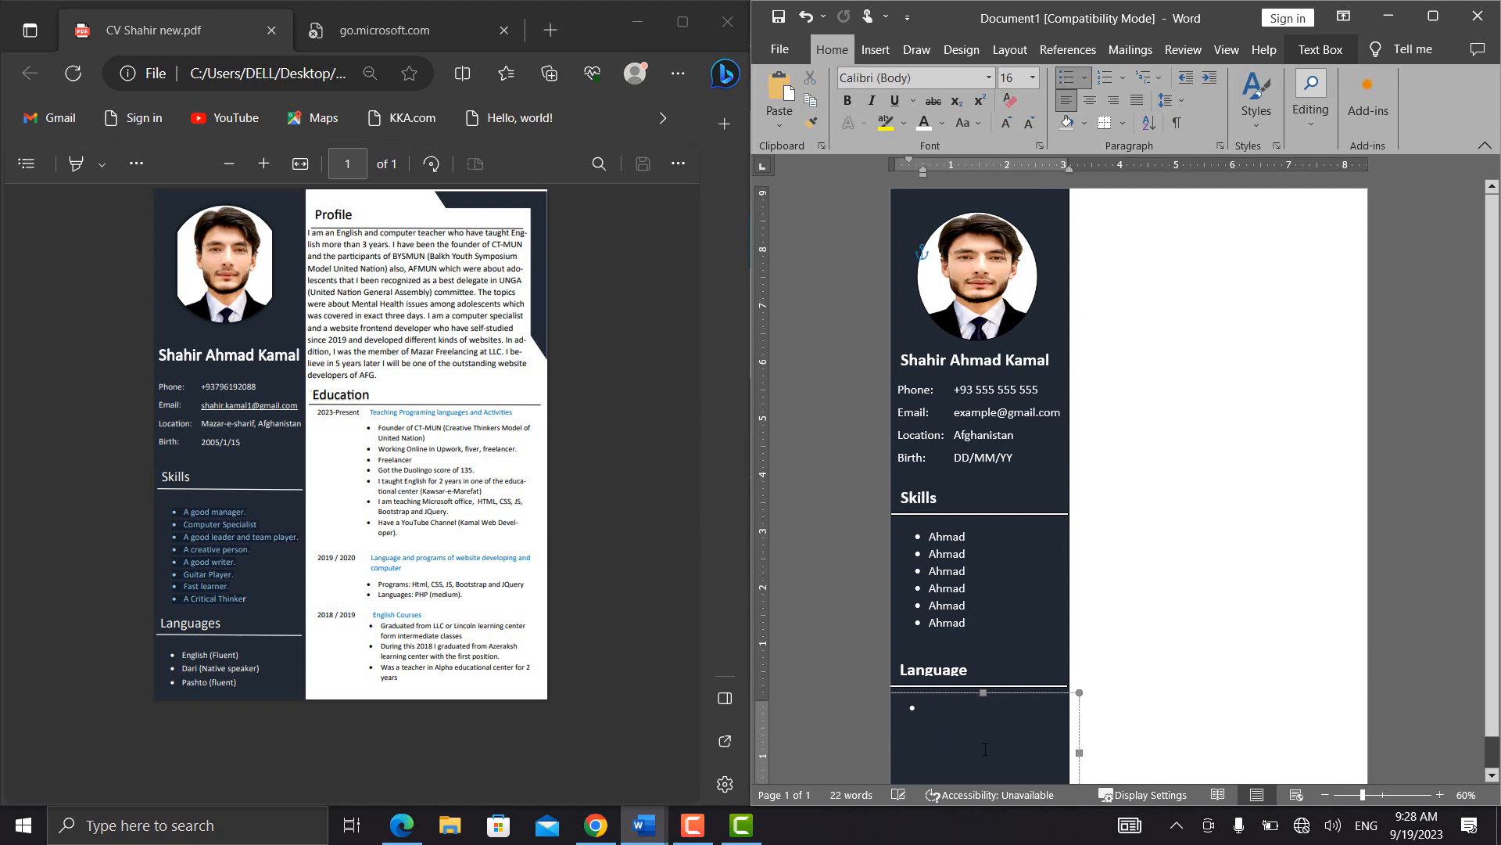
pyautogui.write('En')
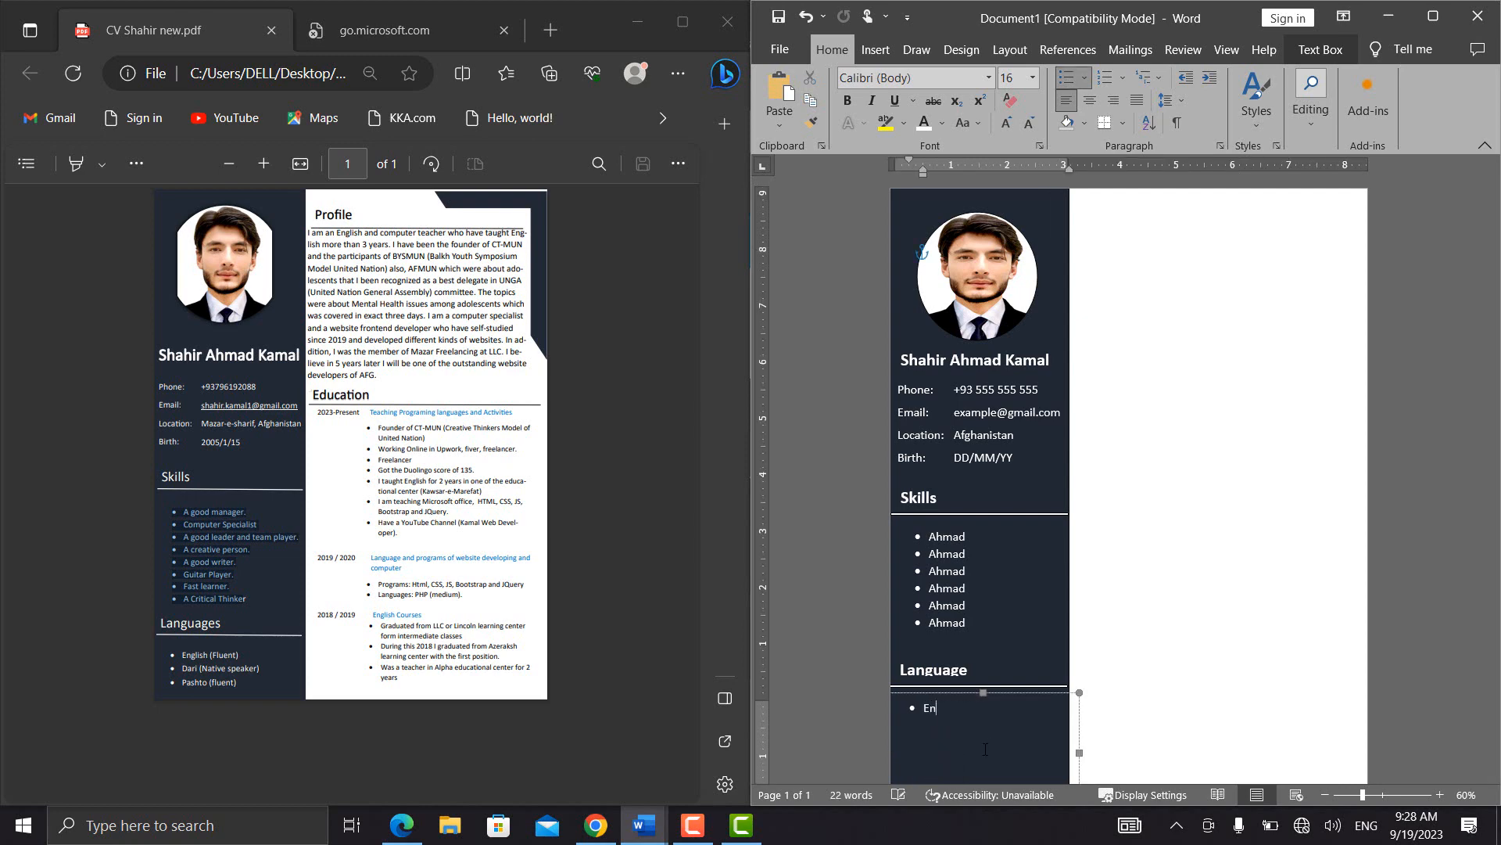
pyautogui.write('glish Arabic ')
pyautogui.write('Dari ')
pyautogui.write('FArsi')
pyautogui.press('BackSpace')
pyautogui.press('BackSpace')
pyautogui.press('BackSpace')
pyautogui.write('arsi ')
pyautogui.write('Indian')
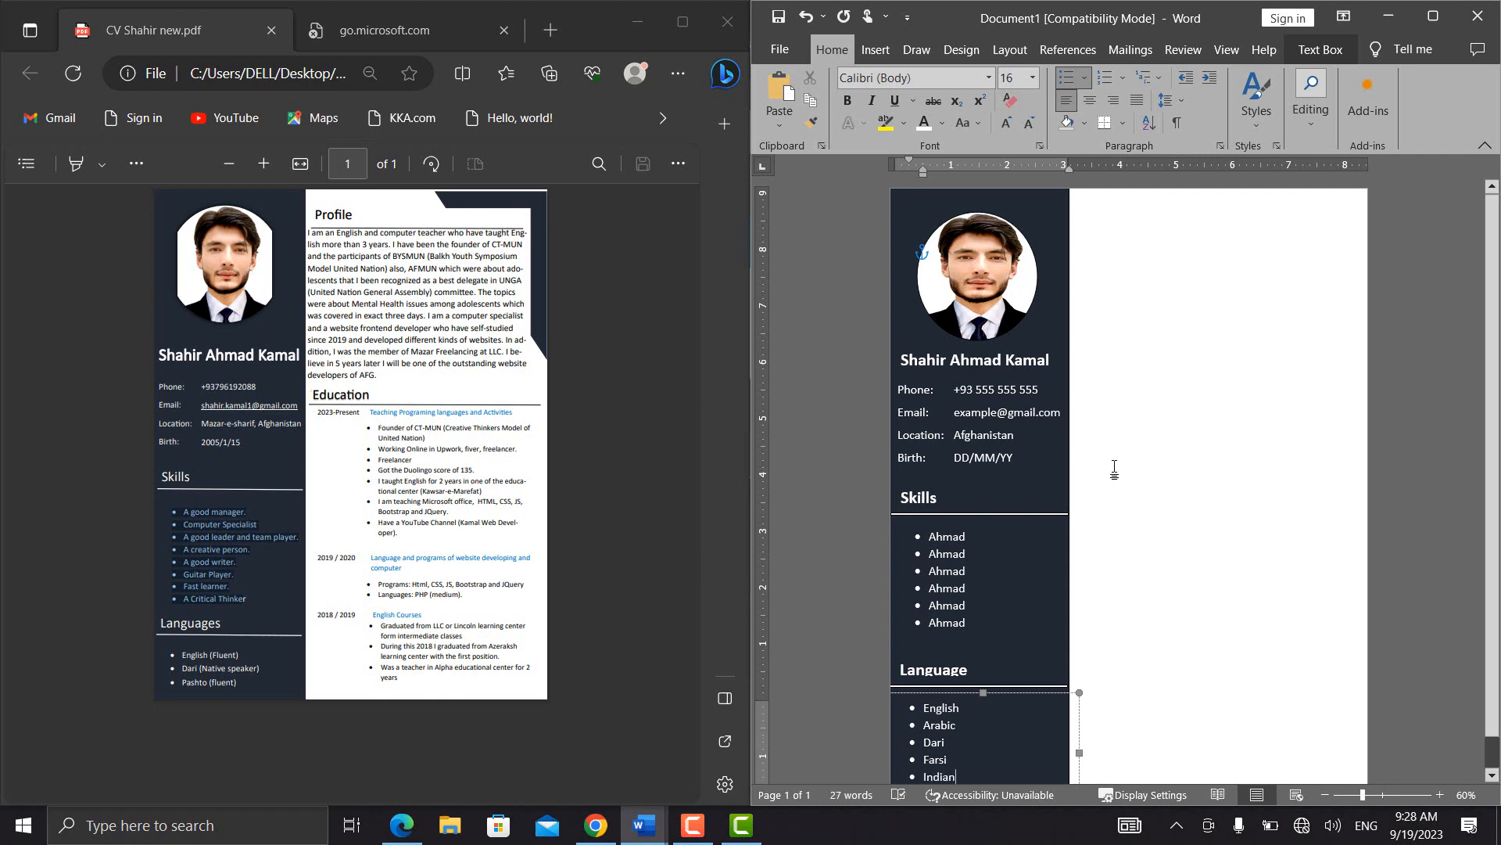
pyautogui.click(1043, 482)
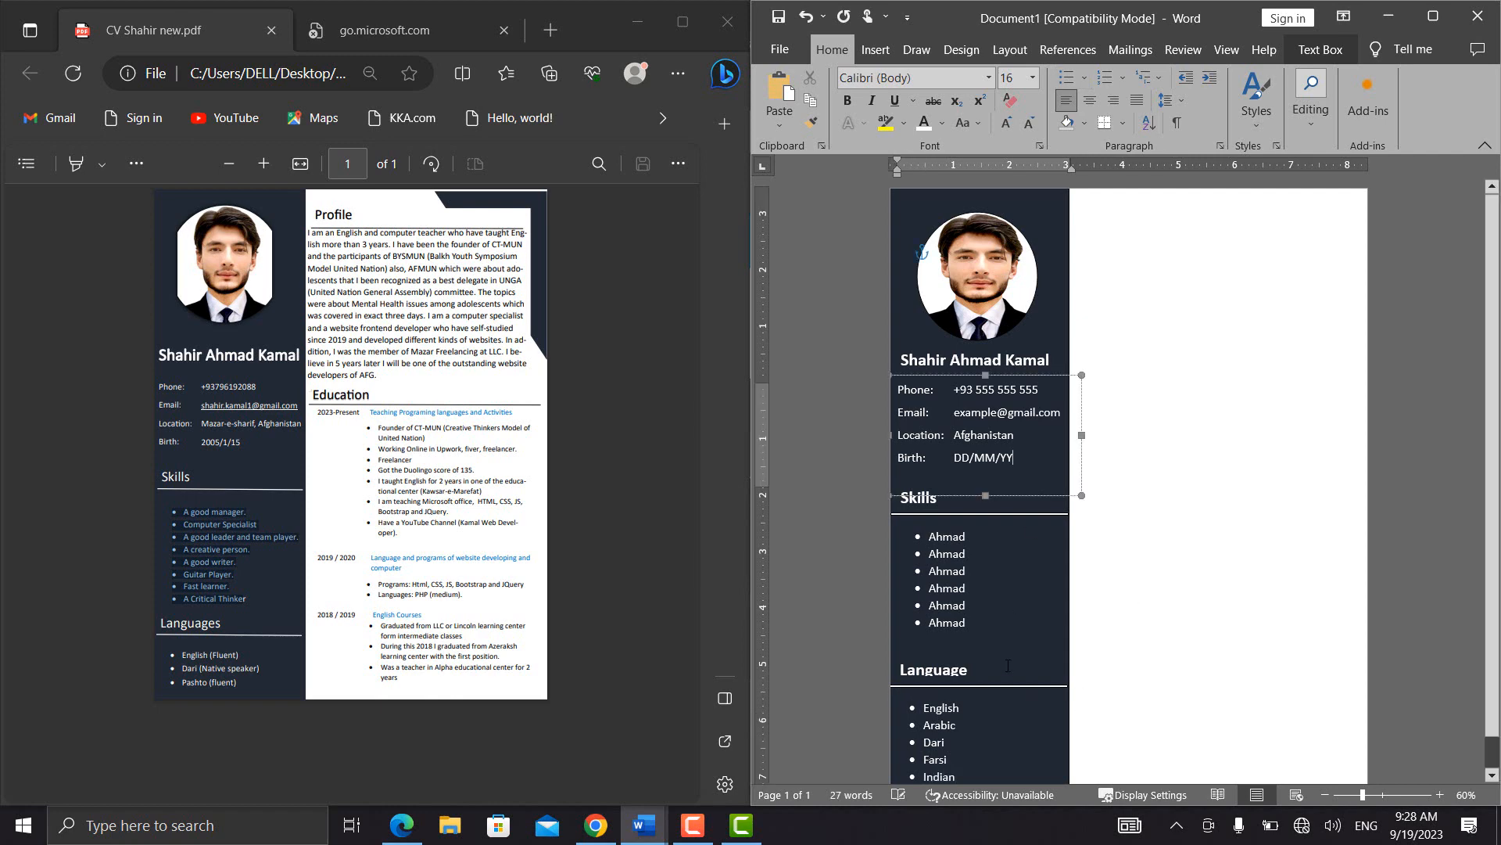
pyautogui.click(1190, 422)
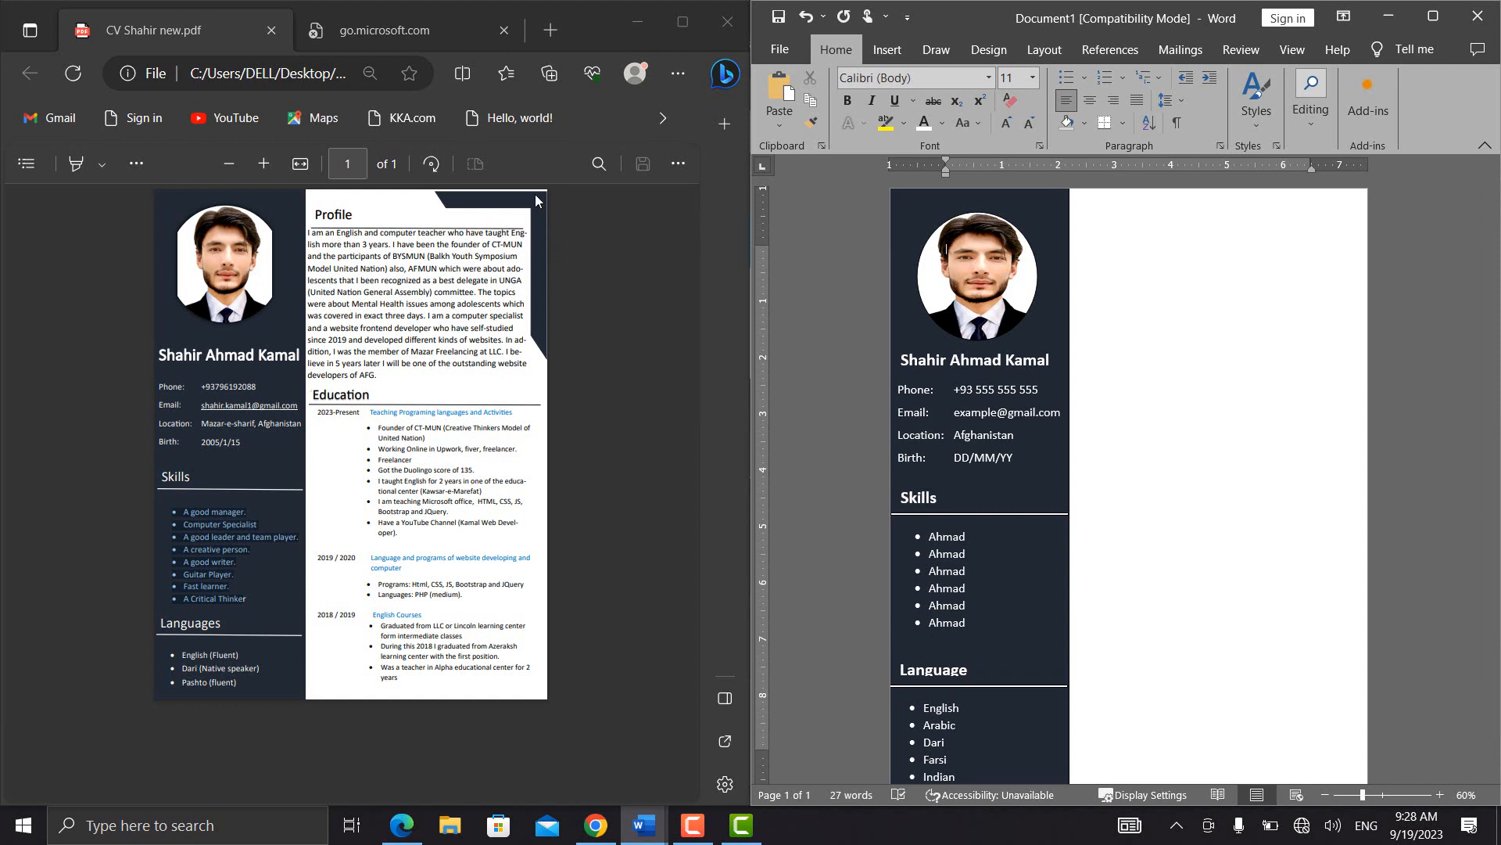
# Draw a thin parallelogram near the top edge of the white column, then shorten it and reduce its slant
pyautogui.click(888, 50)
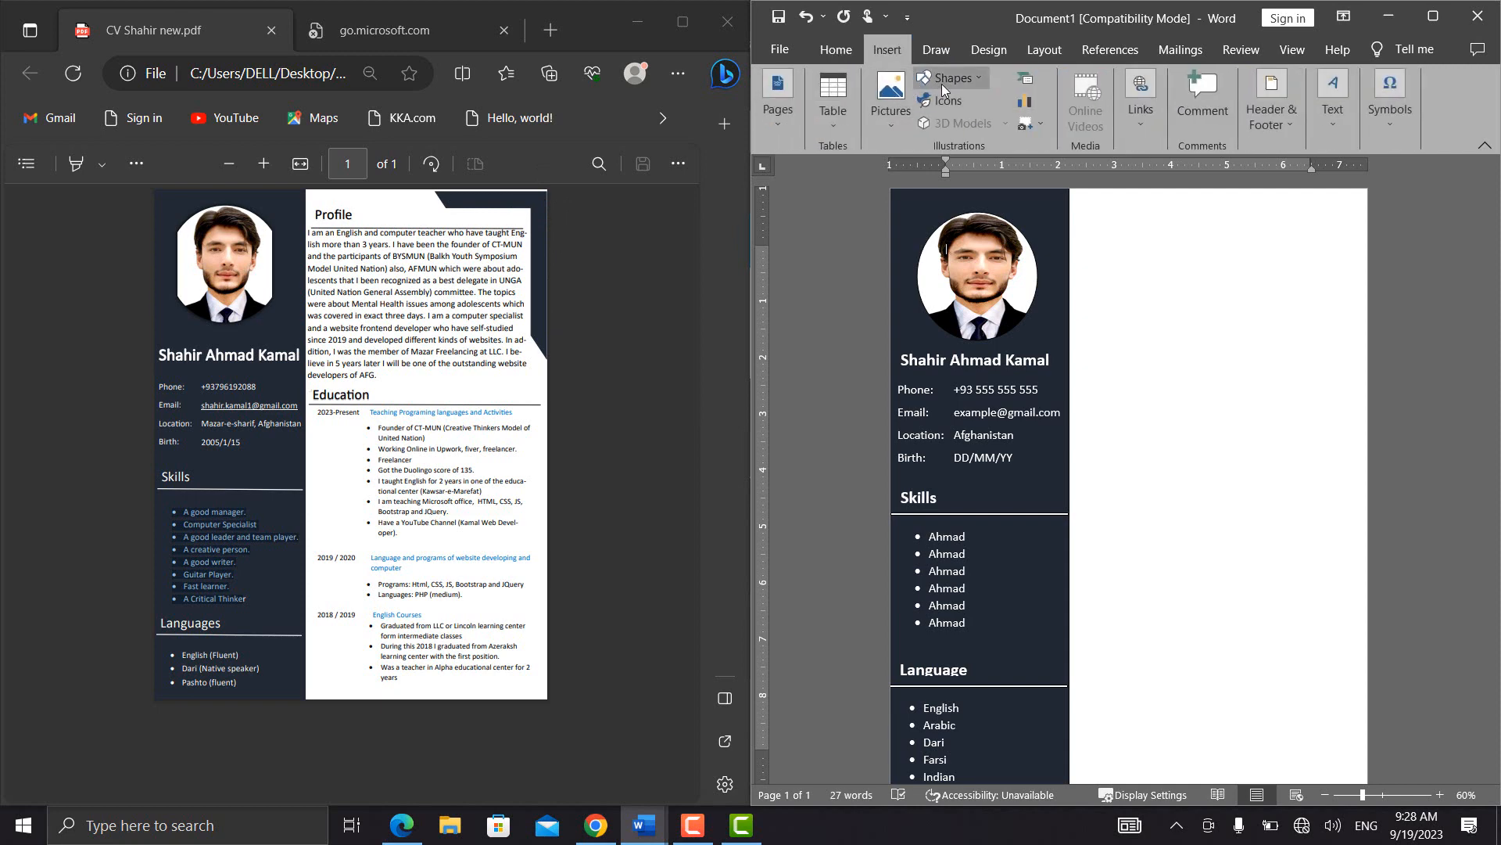
pyautogui.click(950, 78)
pyautogui.click(965, 228)
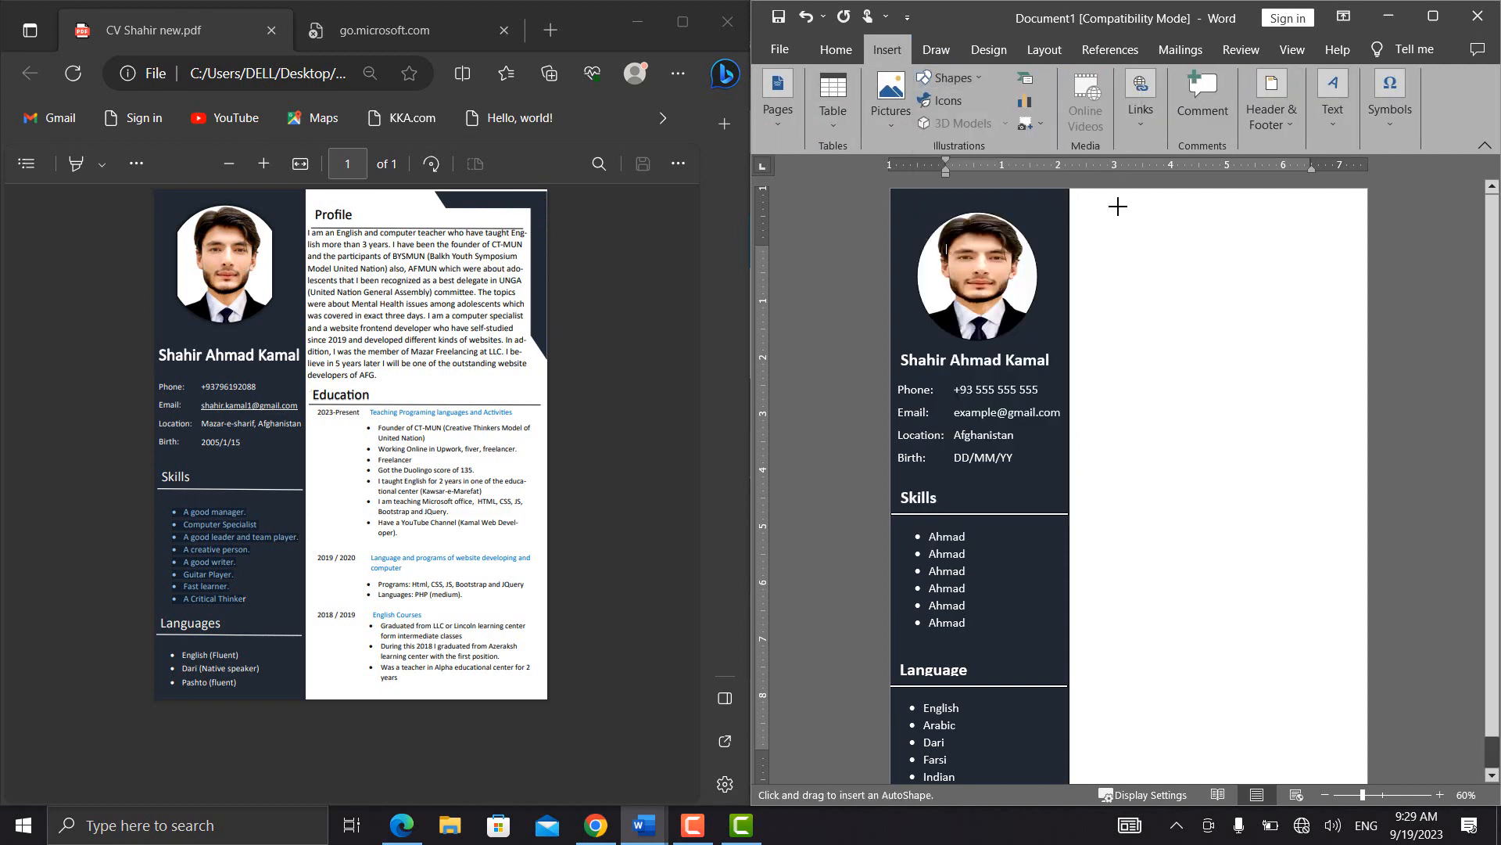
pyautogui.moveTo(1147, 197); pyautogui.dragTo(1367, 222)
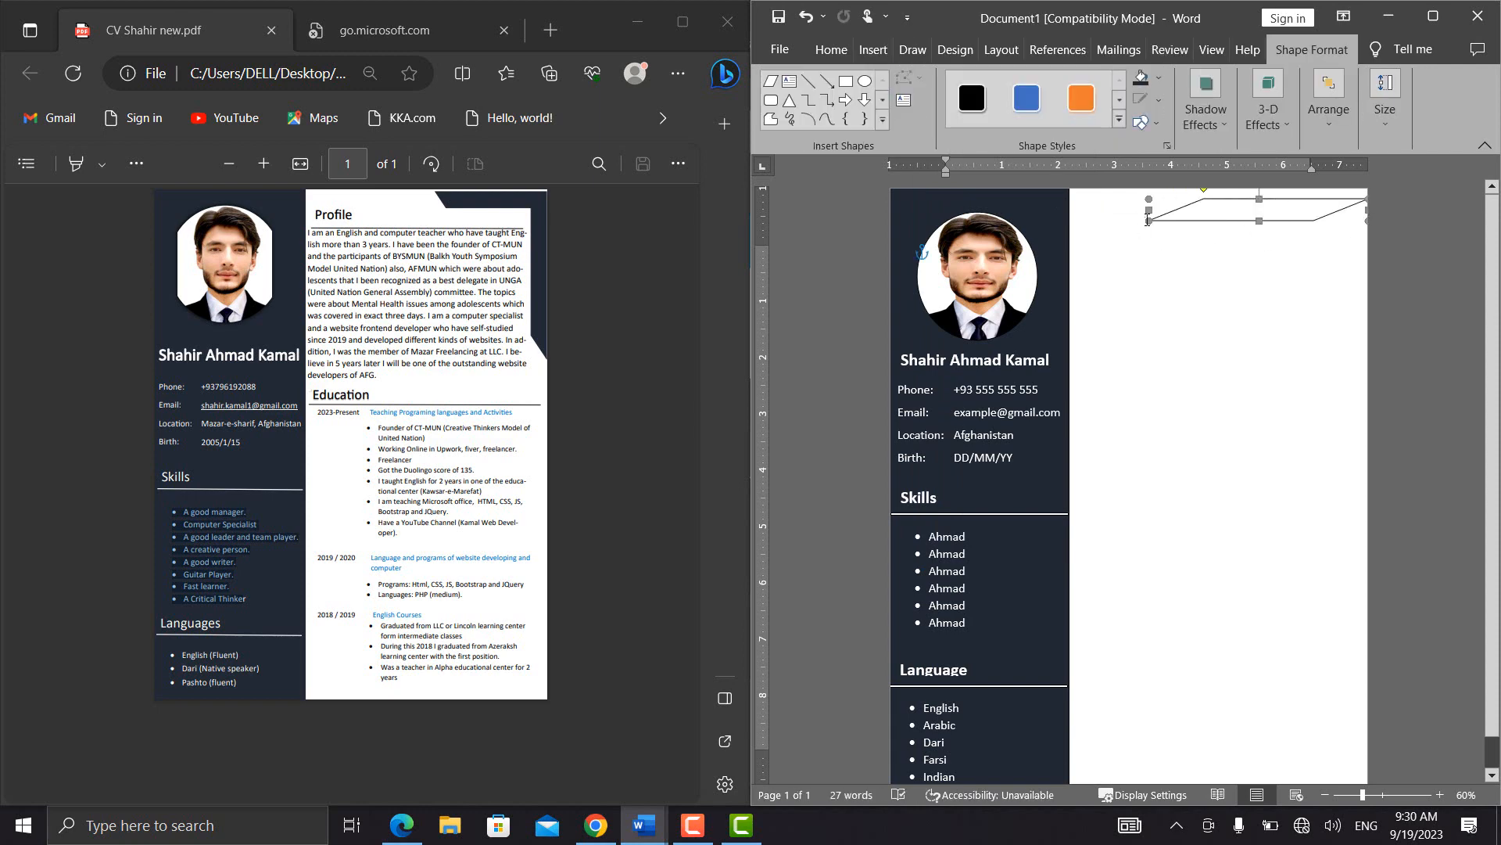
pyautogui.moveTo(1149, 222); pyautogui.dragTo(1173, 221)
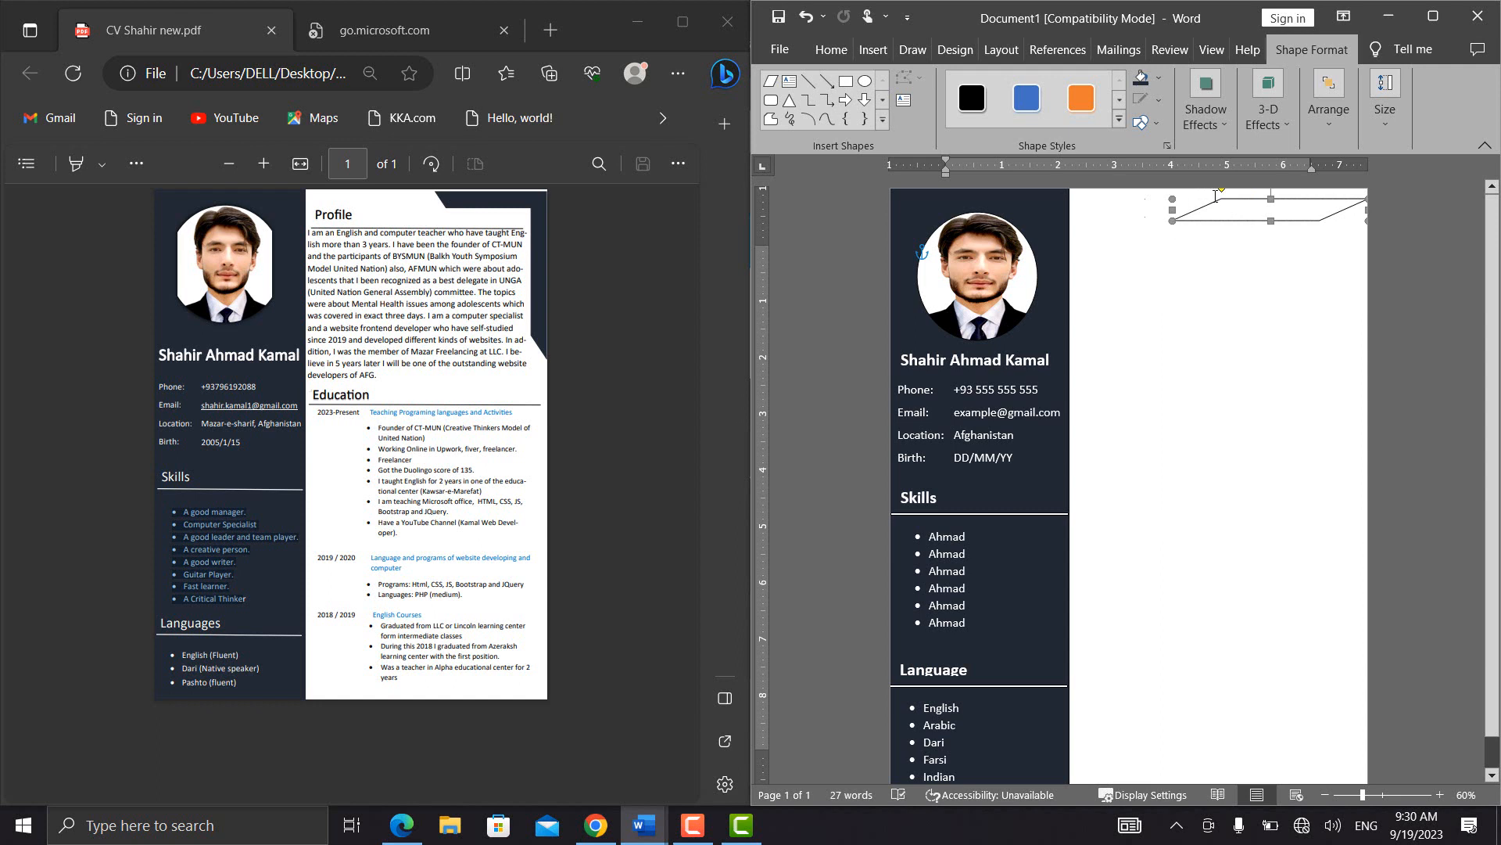
pyautogui.moveTo(1205, 198); pyautogui.dragTo(1186, 200)
pyautogui.click(1219, 266)
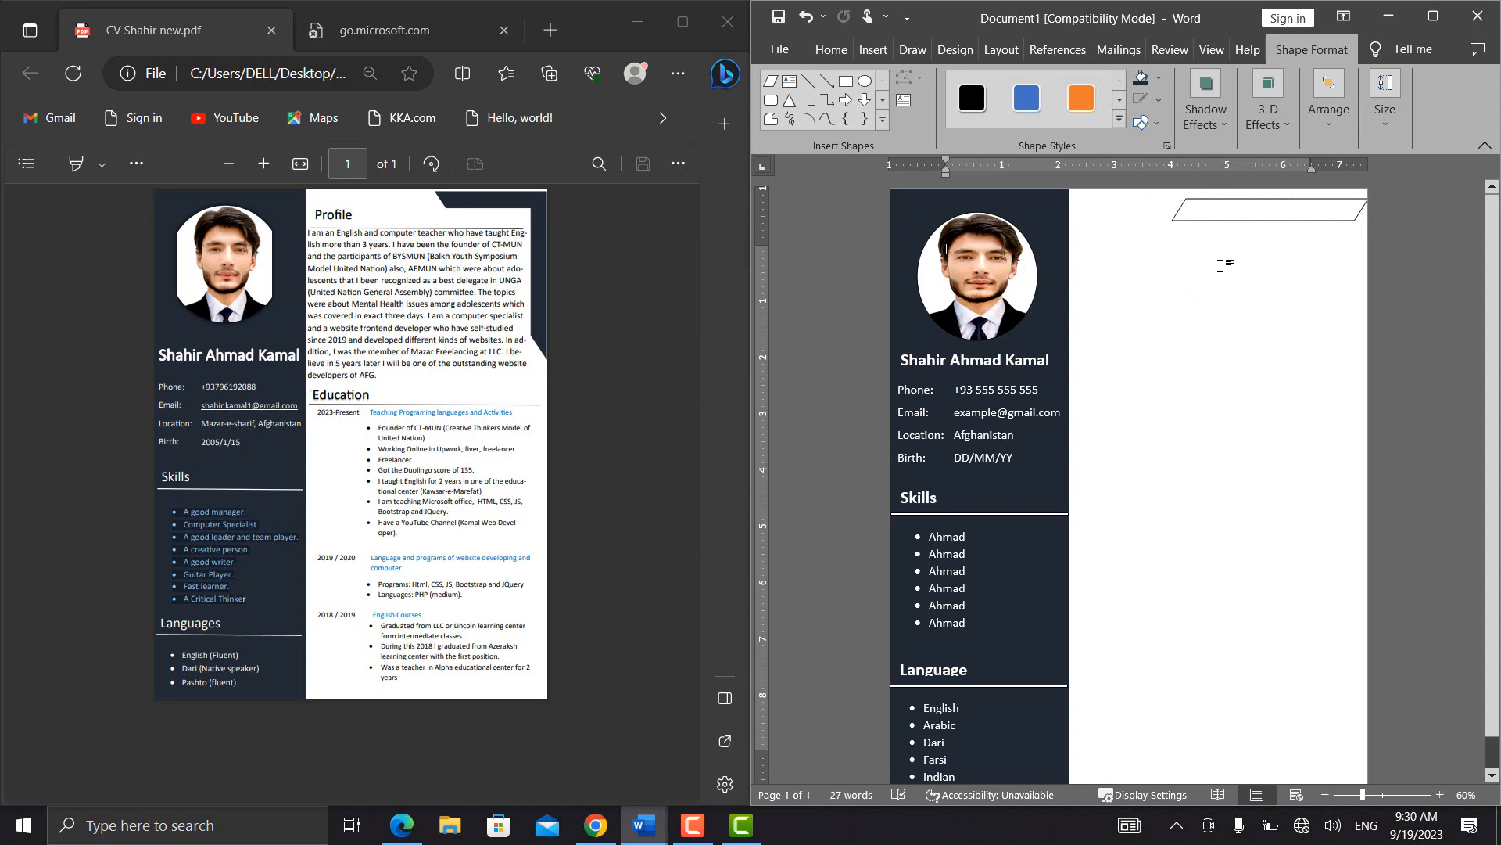
# Duplicate the parallelogram, rotate the copy upright, and place it partly over the page's upper right edge
pyautogui.click(1243, 208)
pyautogui.moveTo(1244, 208); pyautogui.dragTo(1215, 216)
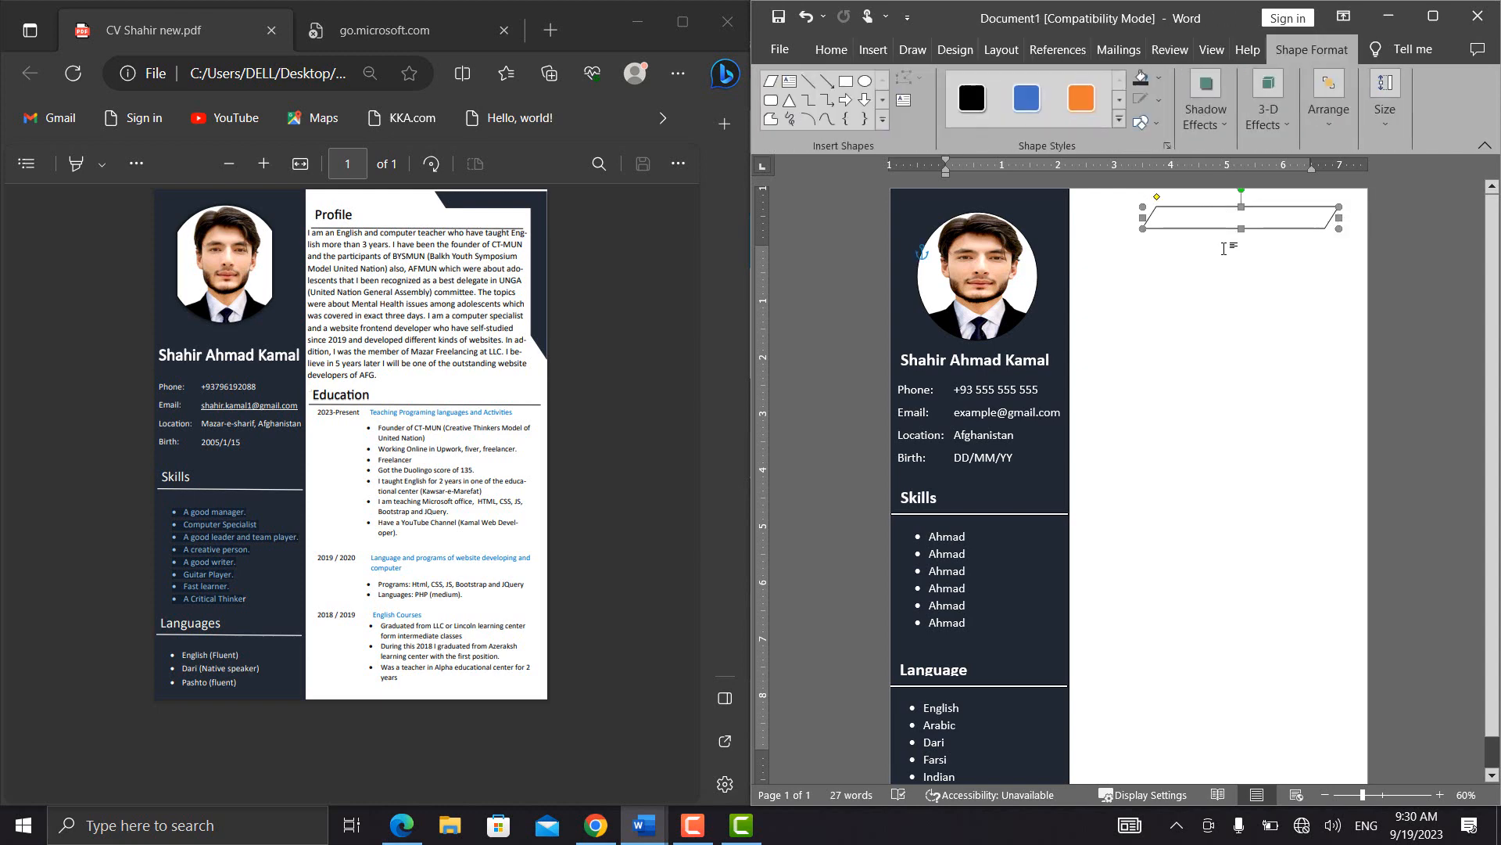
pyautogui.hotkey('ctrl', 'z')
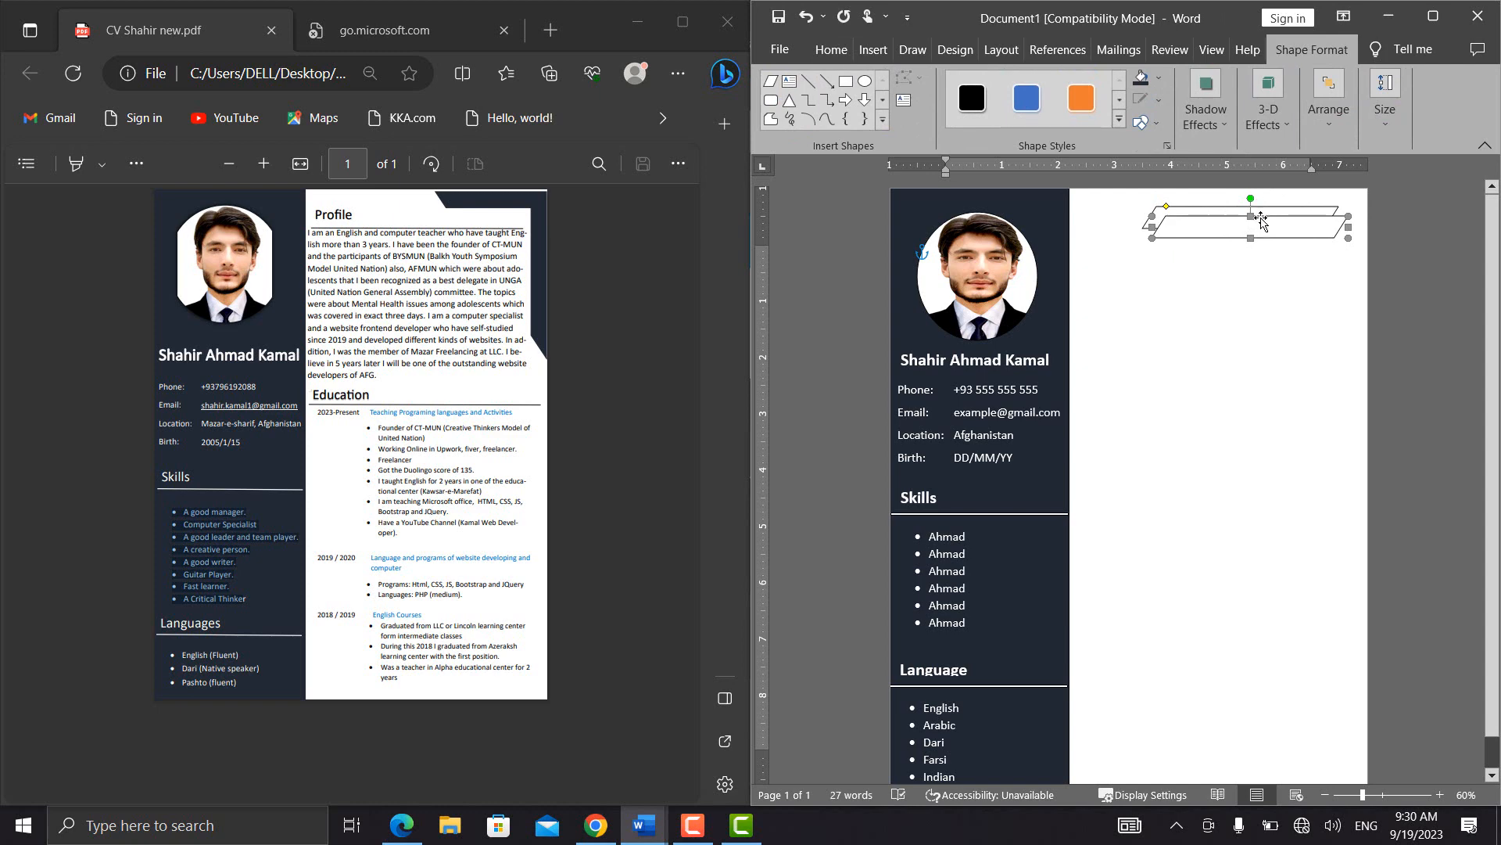
pyautogui.moveTo(1261, 222); pyautogui.dragTo(1263, 271)
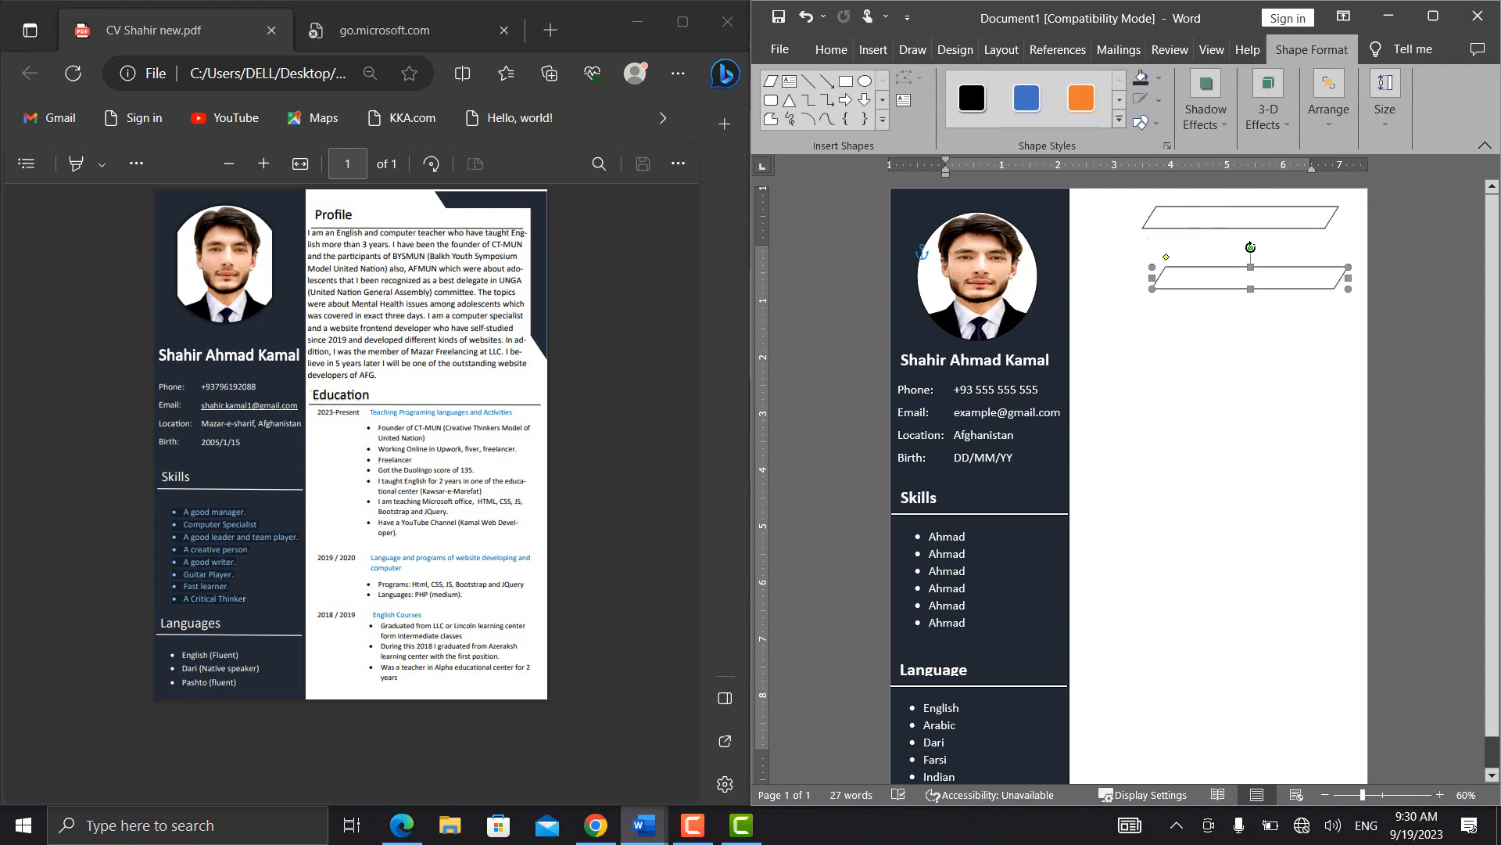
pyautogui.moveTo(1251, 247); pyautogui.dragTo(1358, 231)
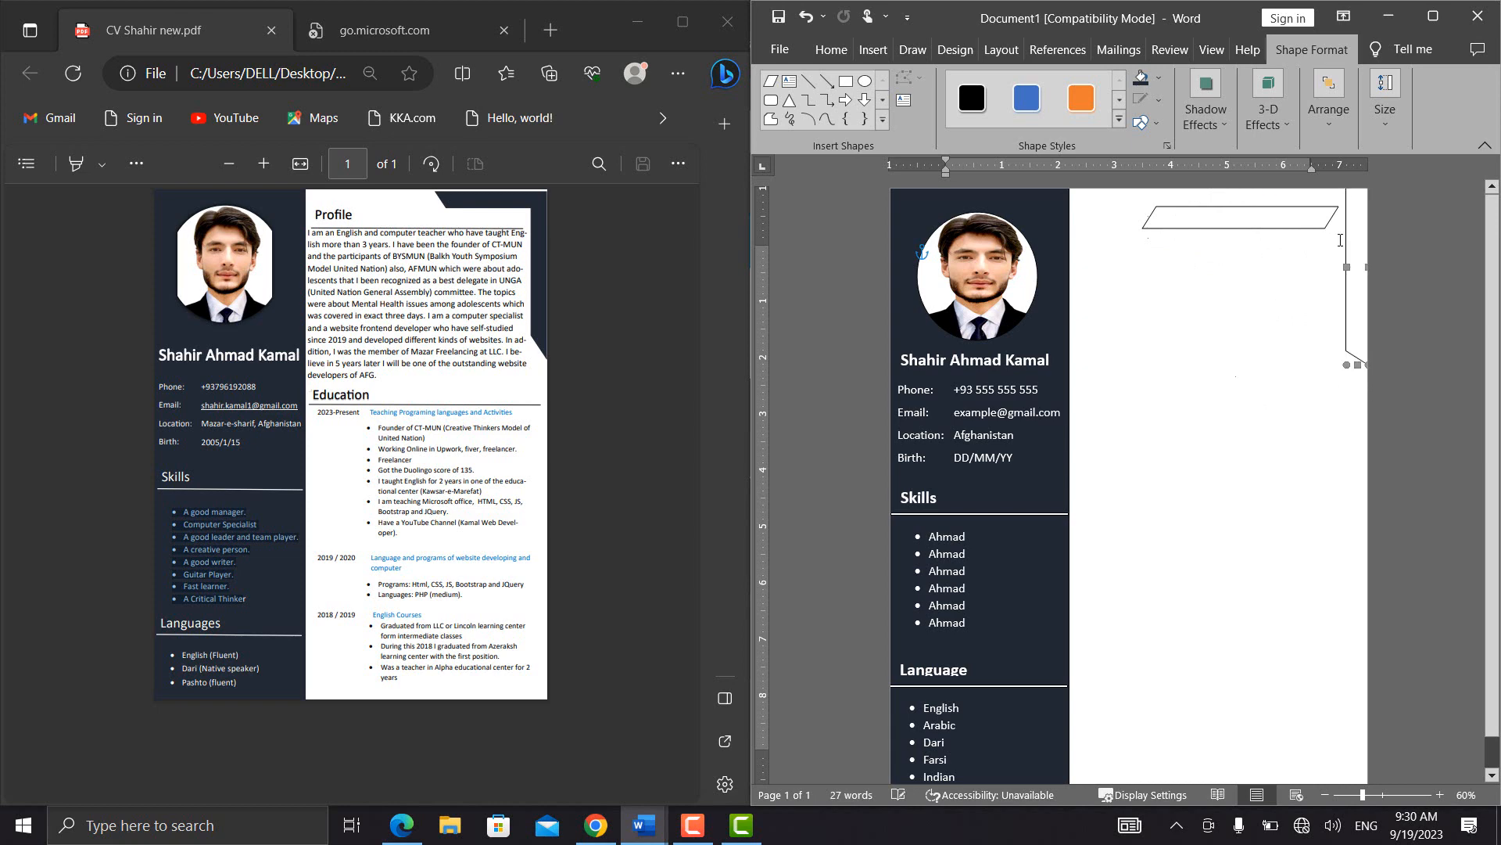
# Flip the horizontal parallelogram vertically and move it partly over the page's top edge to meet the upright one
pyautogui.click(1269, 222)
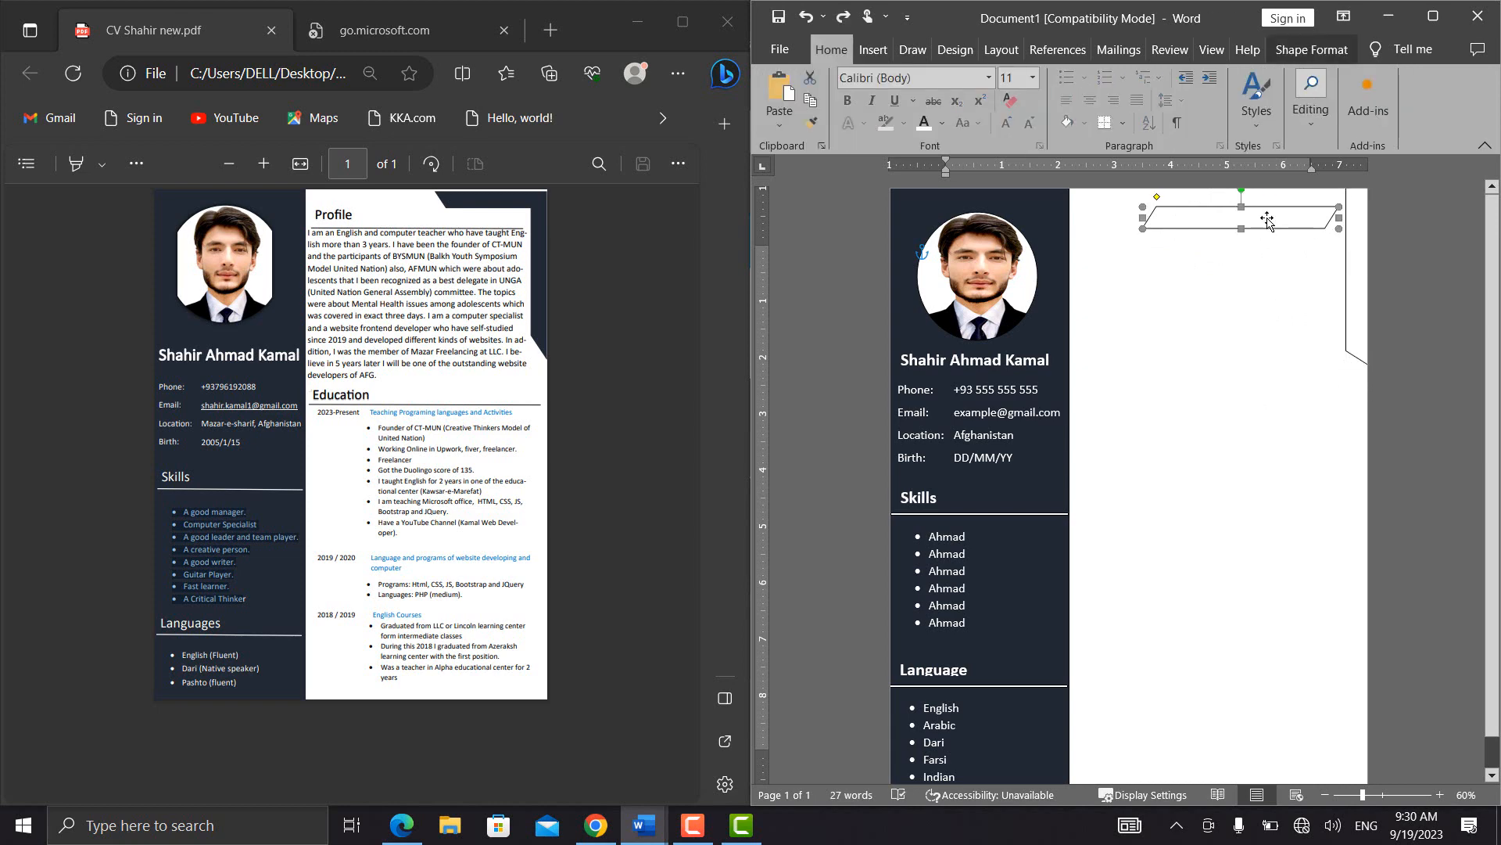
pyautogui.click(1318, 55)
pyautogui.click(1340, 114)
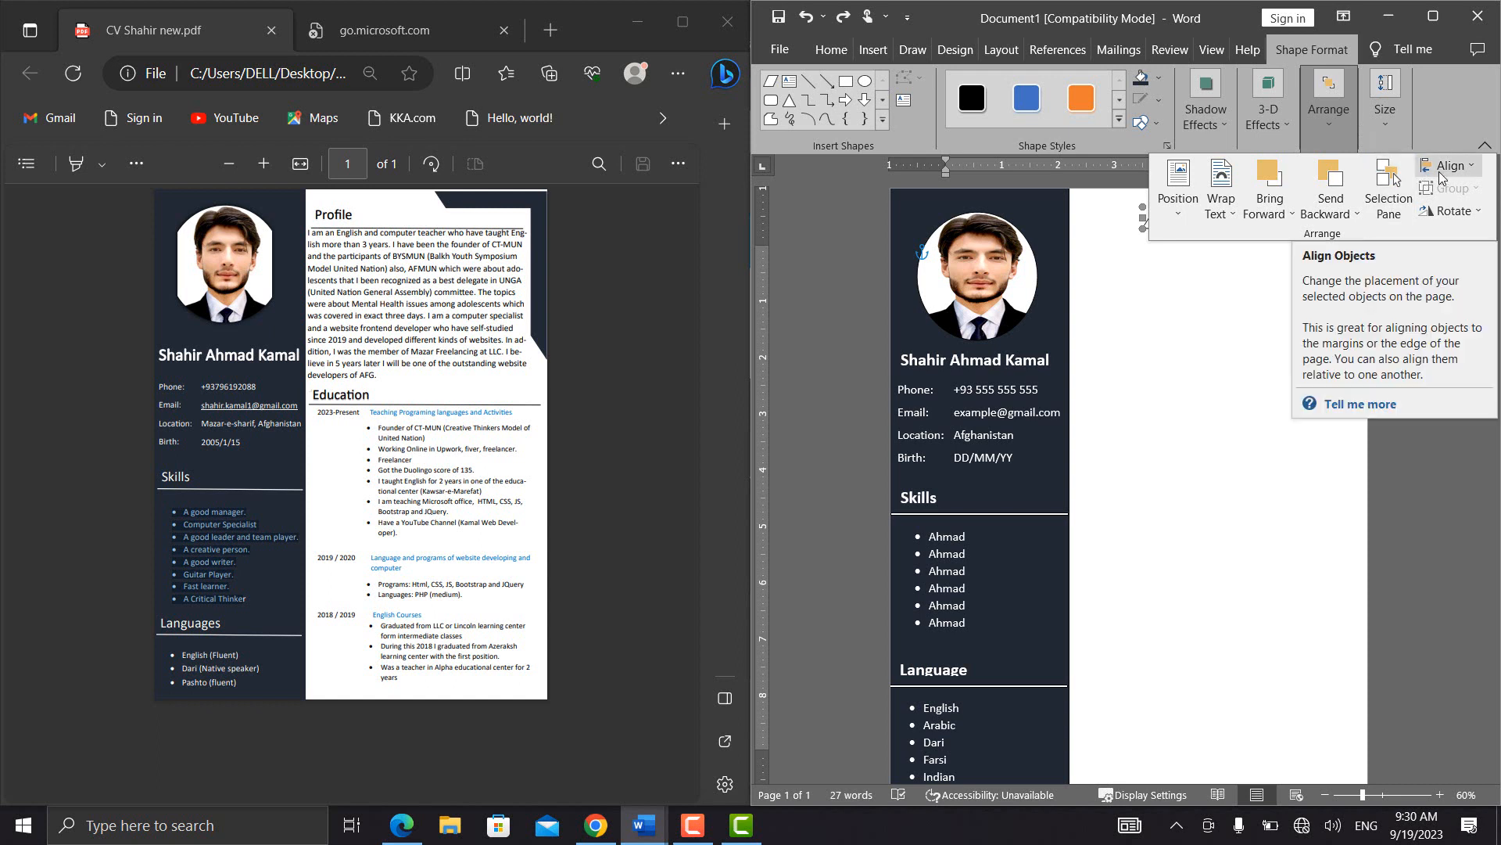
pyautogui.click(1451, 212)
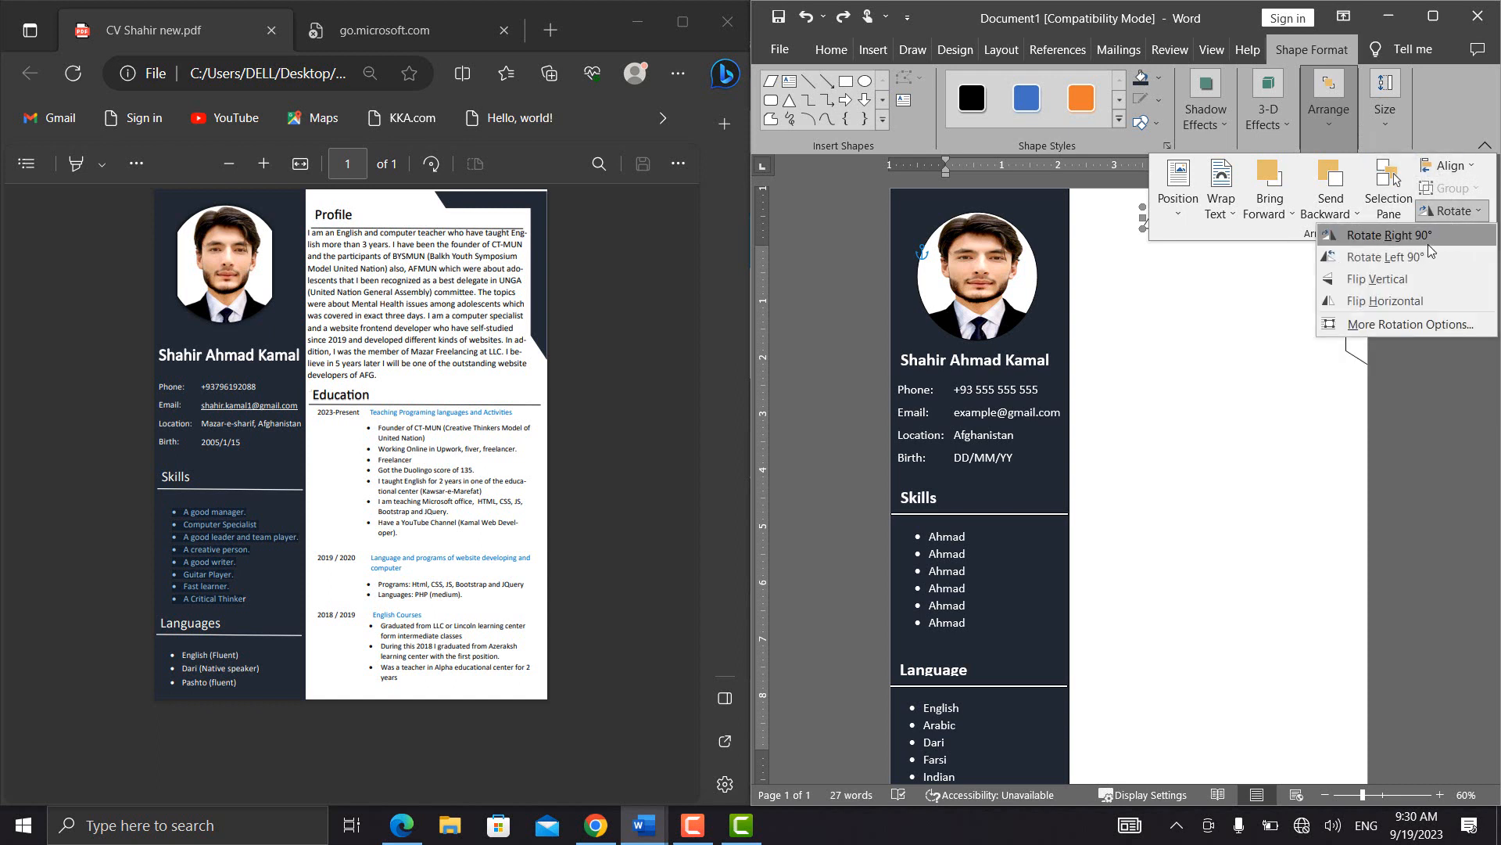
pyautogui.click(1409, 279)
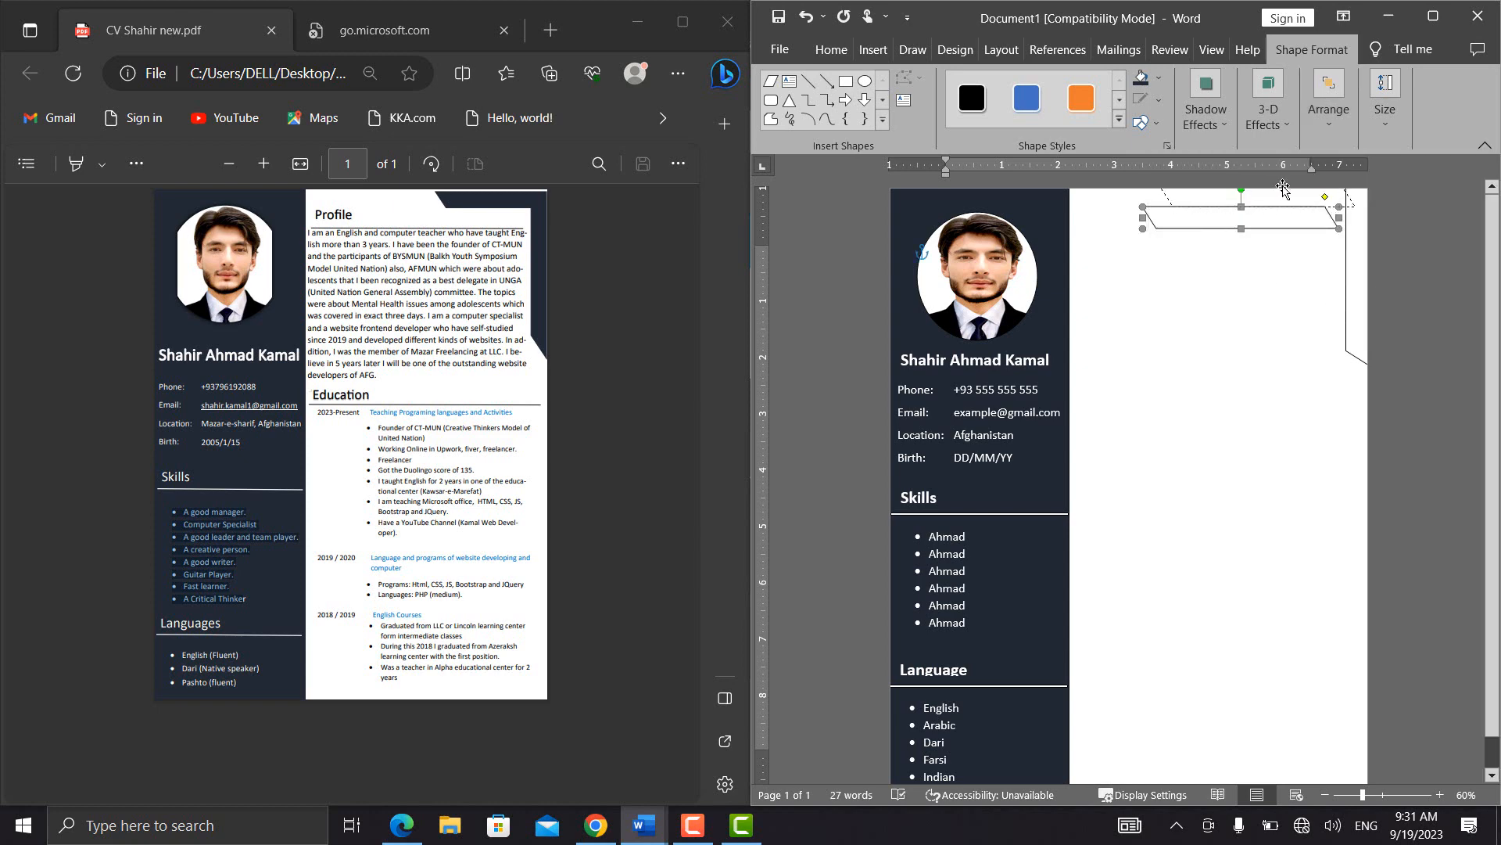
pyautogui.moveTo(1305, 183); pyautogui.dragTo(1349, 161)
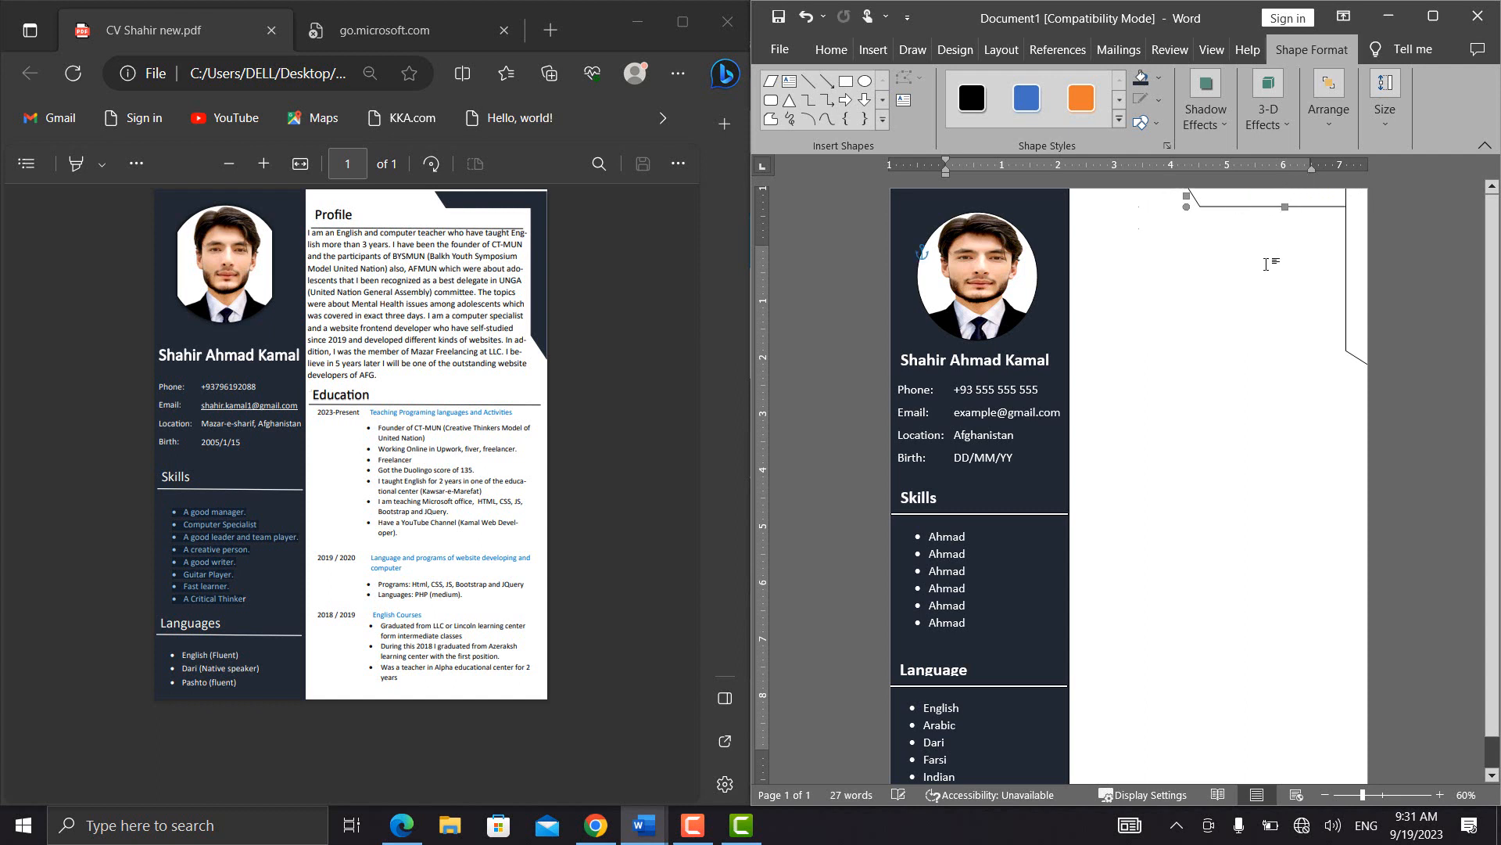
# Fill both corner parallelograms with the same dark navy as the sidebar
pyautogui.click(1346, 261)
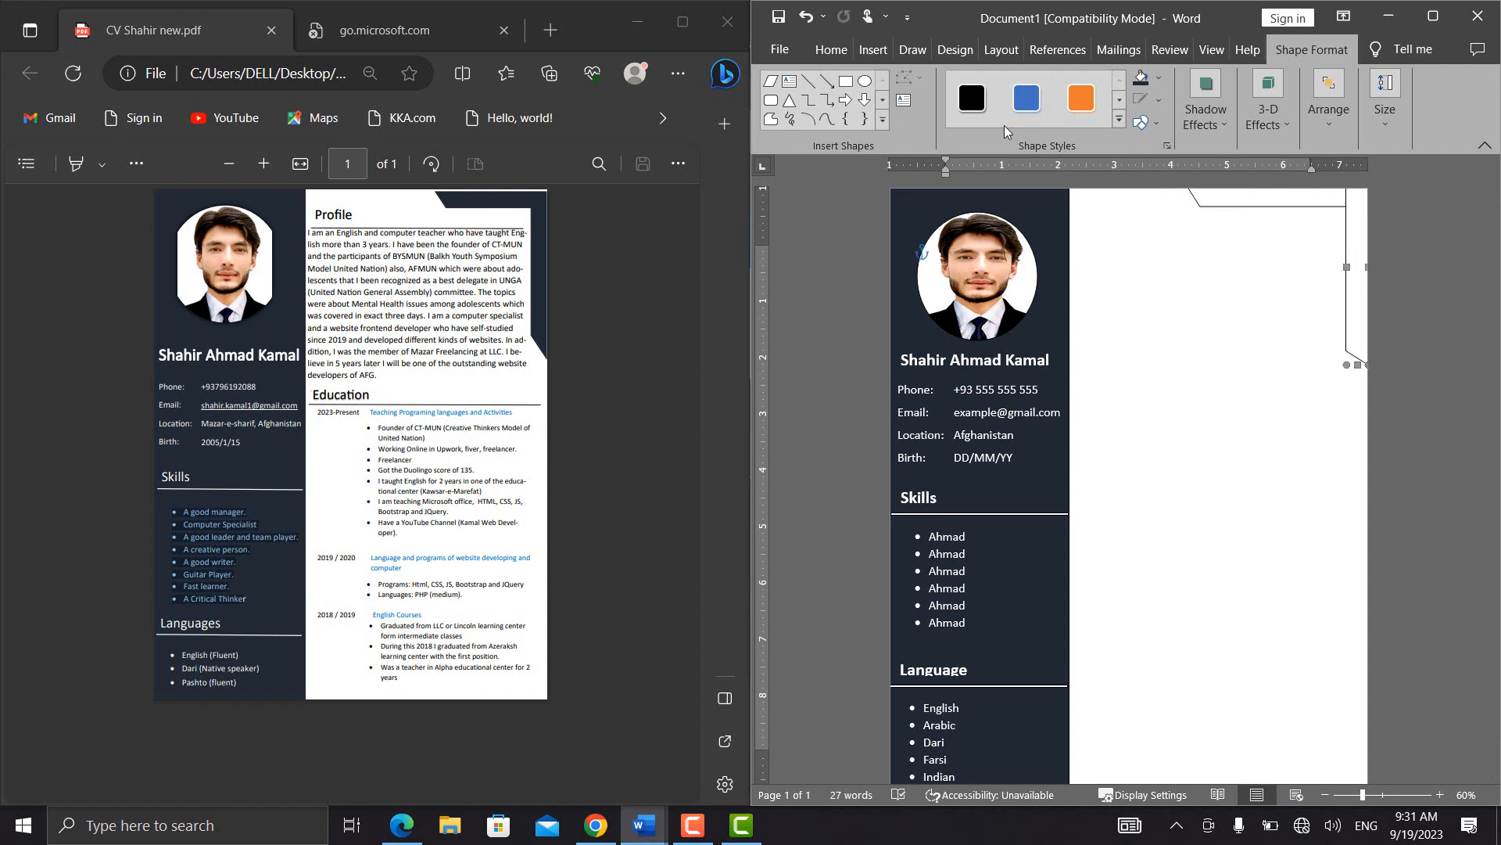
pyautogui.click(1152, 81)
pyautogui.click(1240, 202)
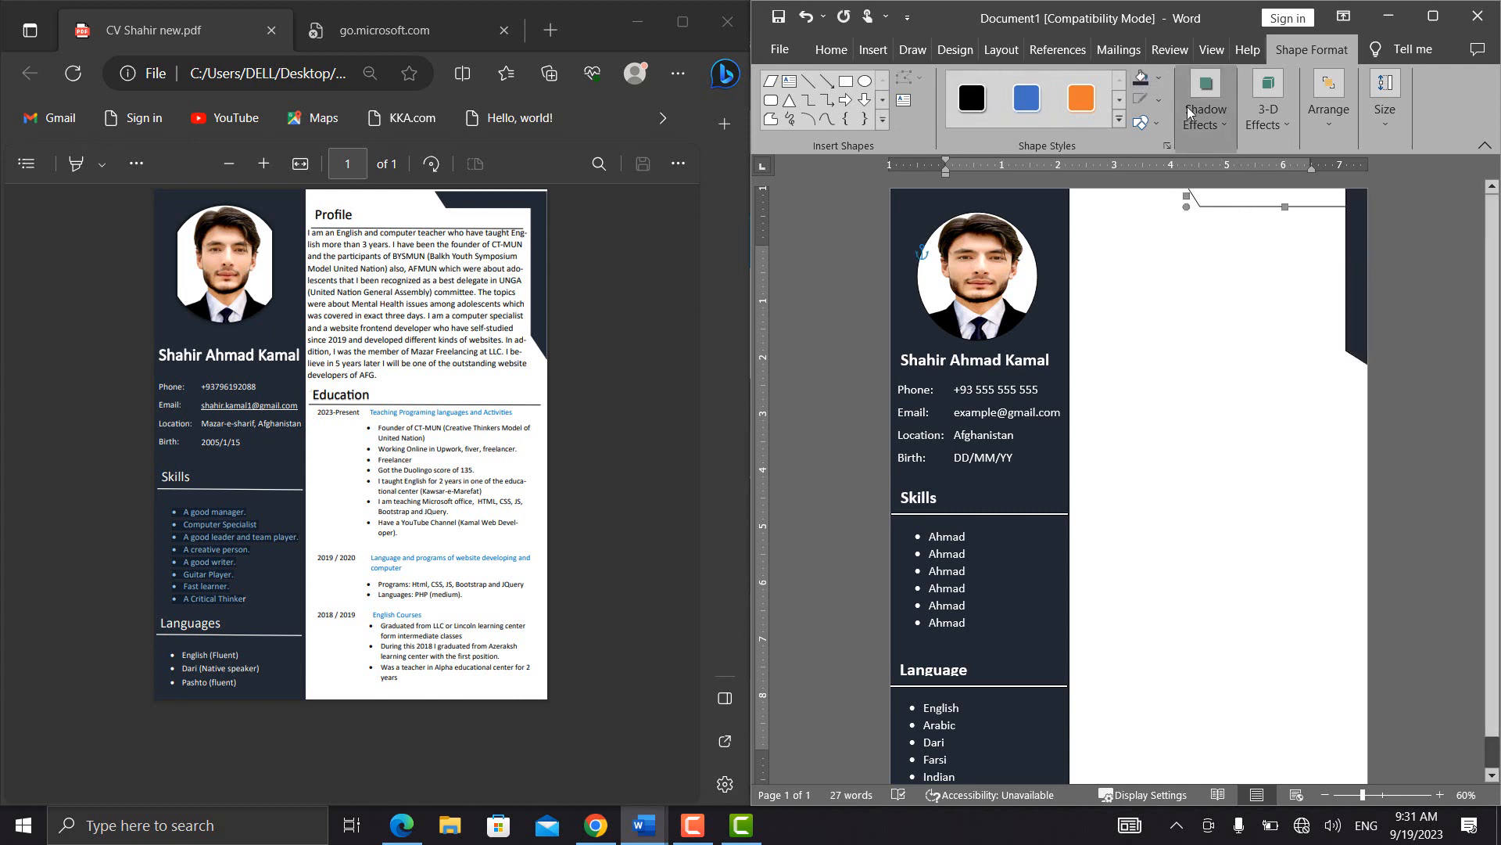
pyautogui.click(1142, 80)
pyautogui.click(1157, 254)
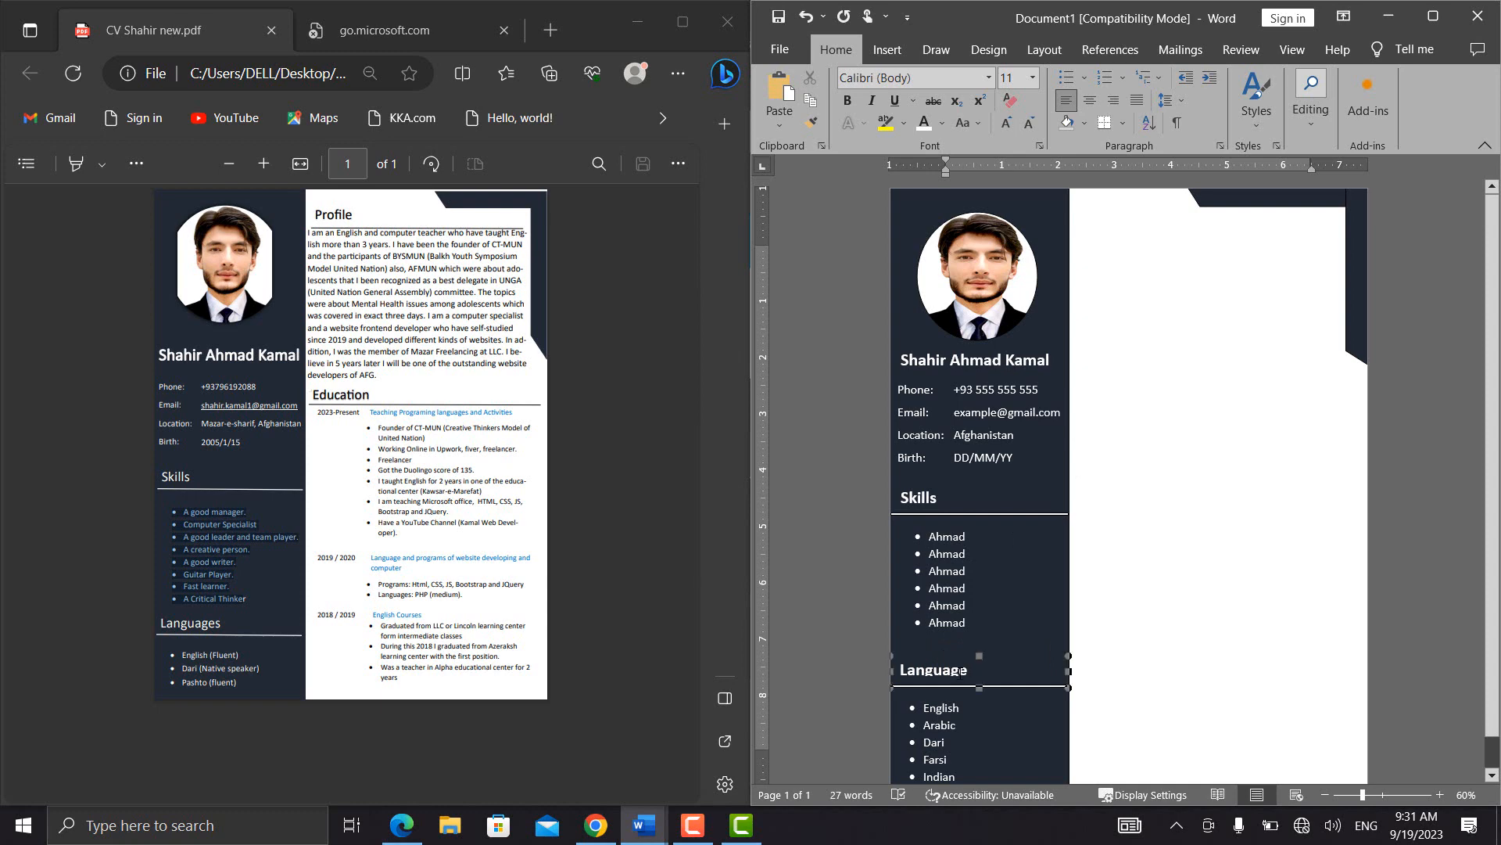
# Duplicate the grouped Language heading and line, and place the copy at the top of the white column
pyautogui.doubleClick(970, 669)
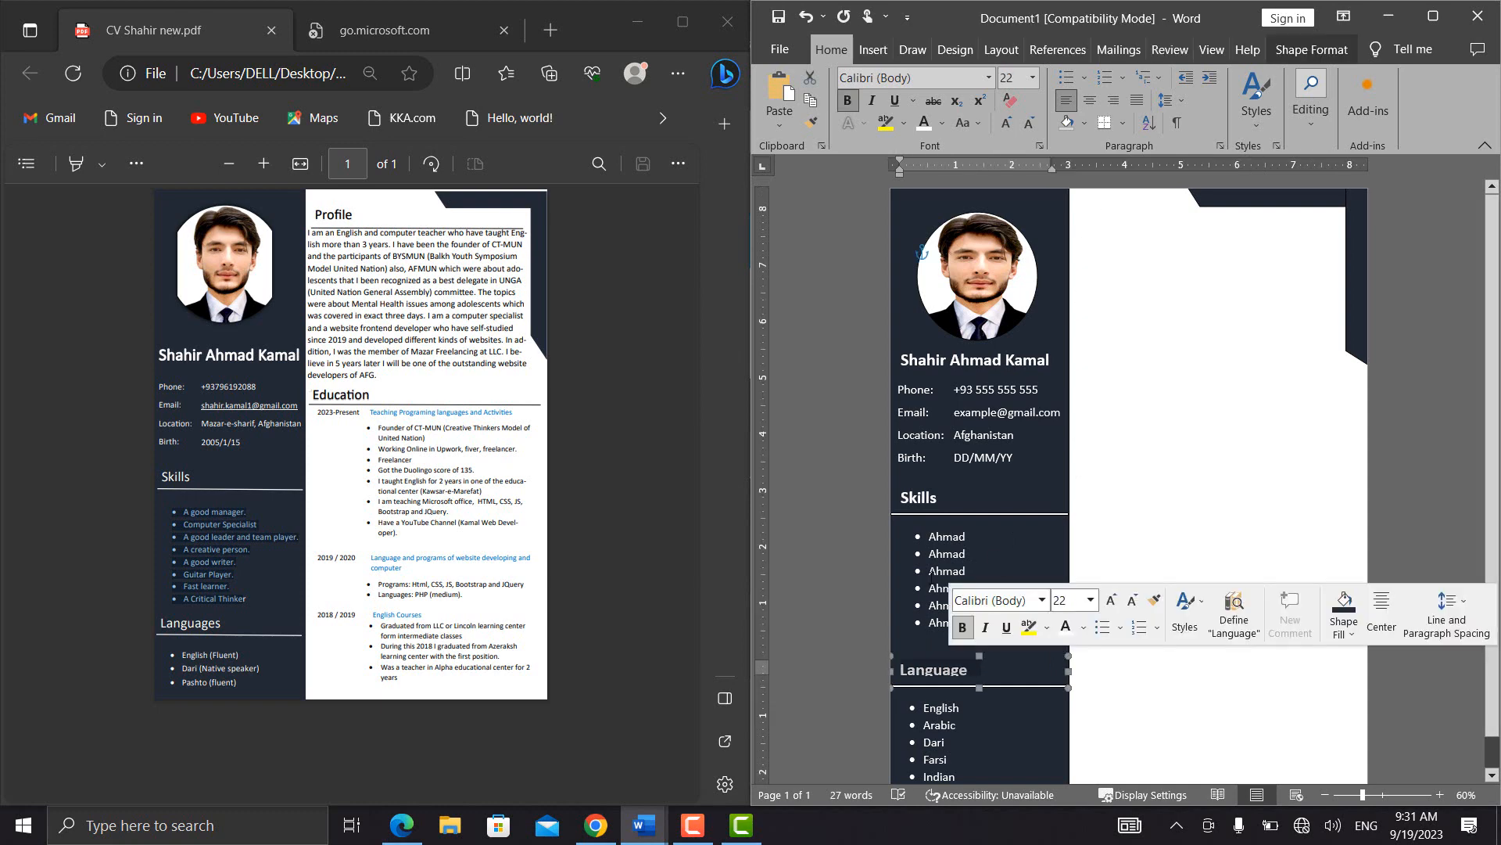
pyautogui.click(945, 654)
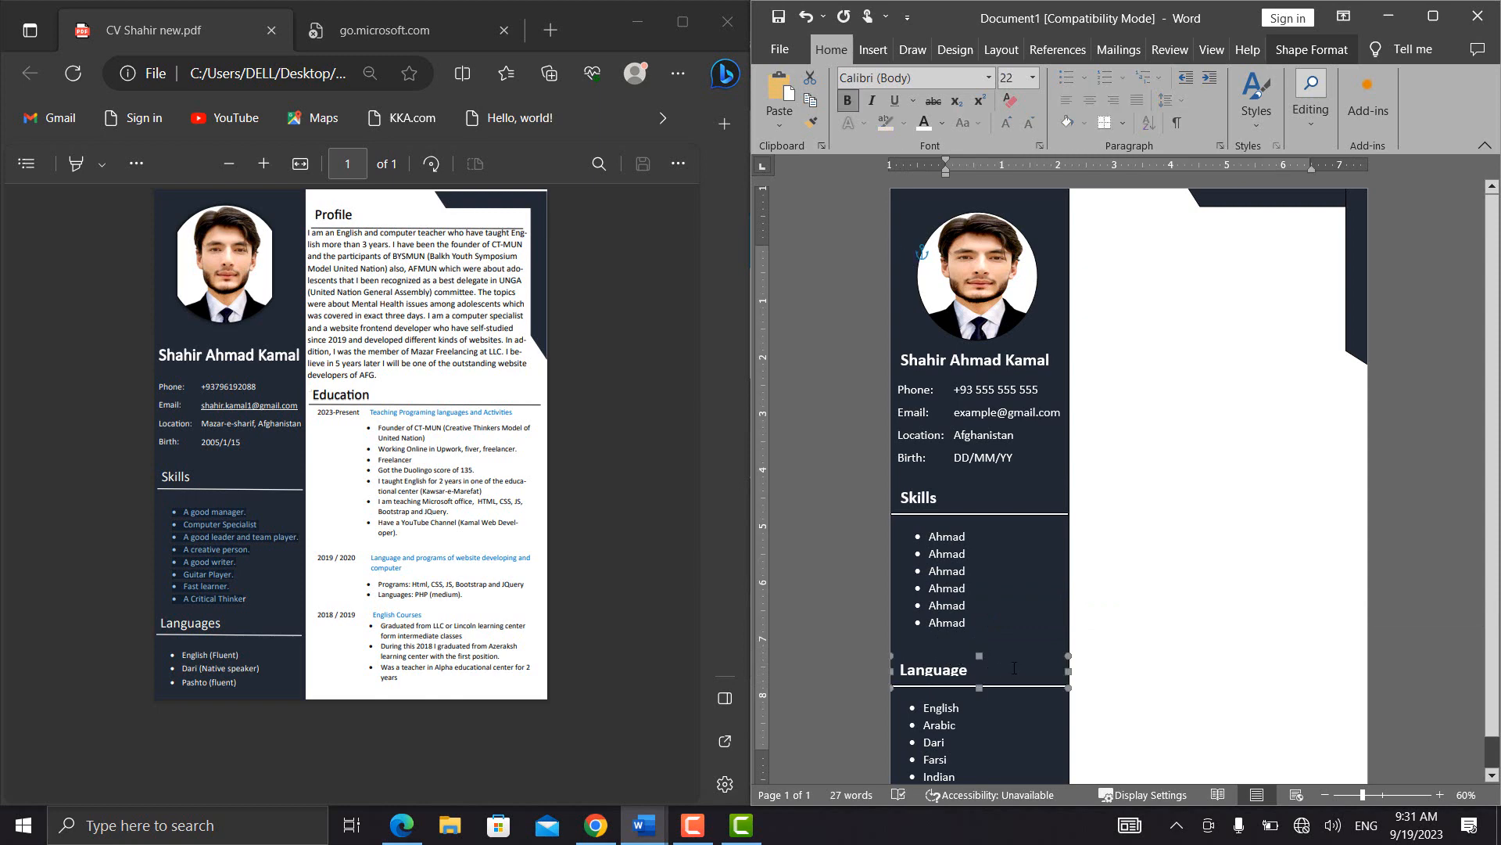
pyautogui.hotkey('ctrl', 'd')
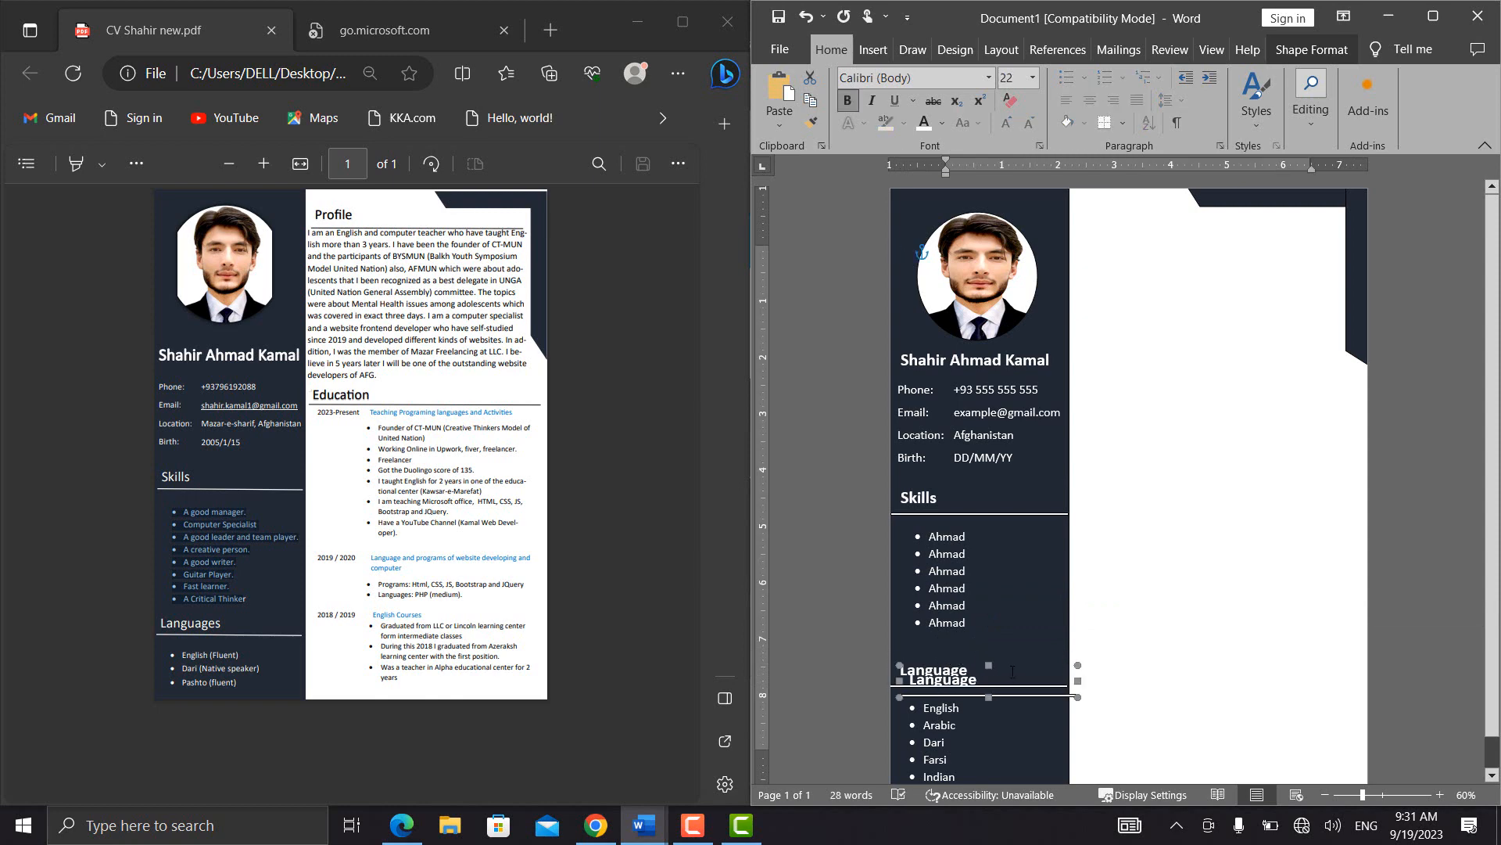
pyautogui.moveTo(1014, 669); pyautogui.dragTo(1181, 221)
# Set the font colour of the copied heading's text to Automatic
pyautogui.click(1140, 234)
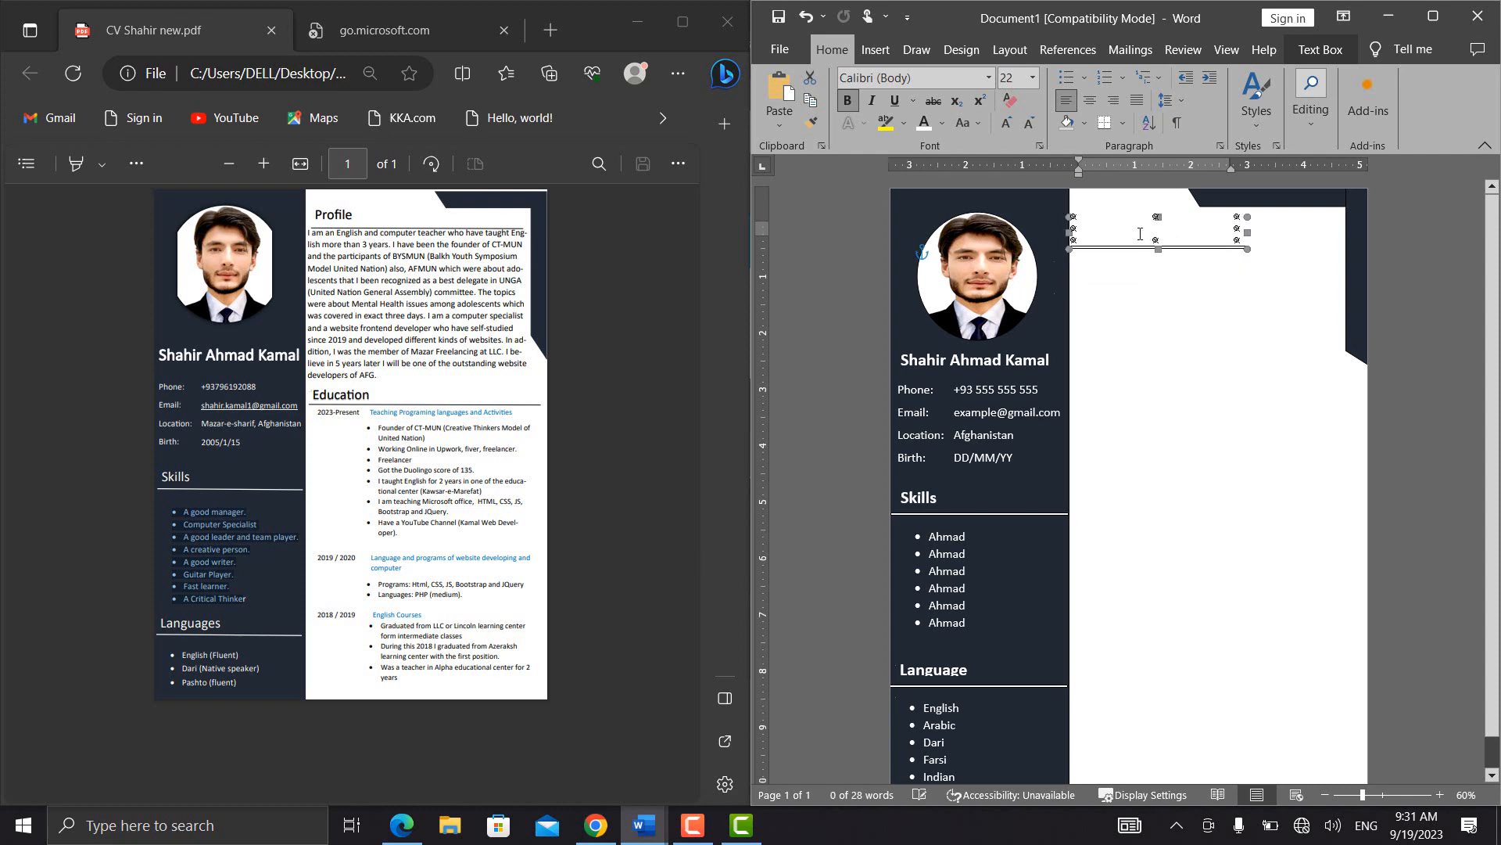
pyautogui.doubleClick(1141, 234)
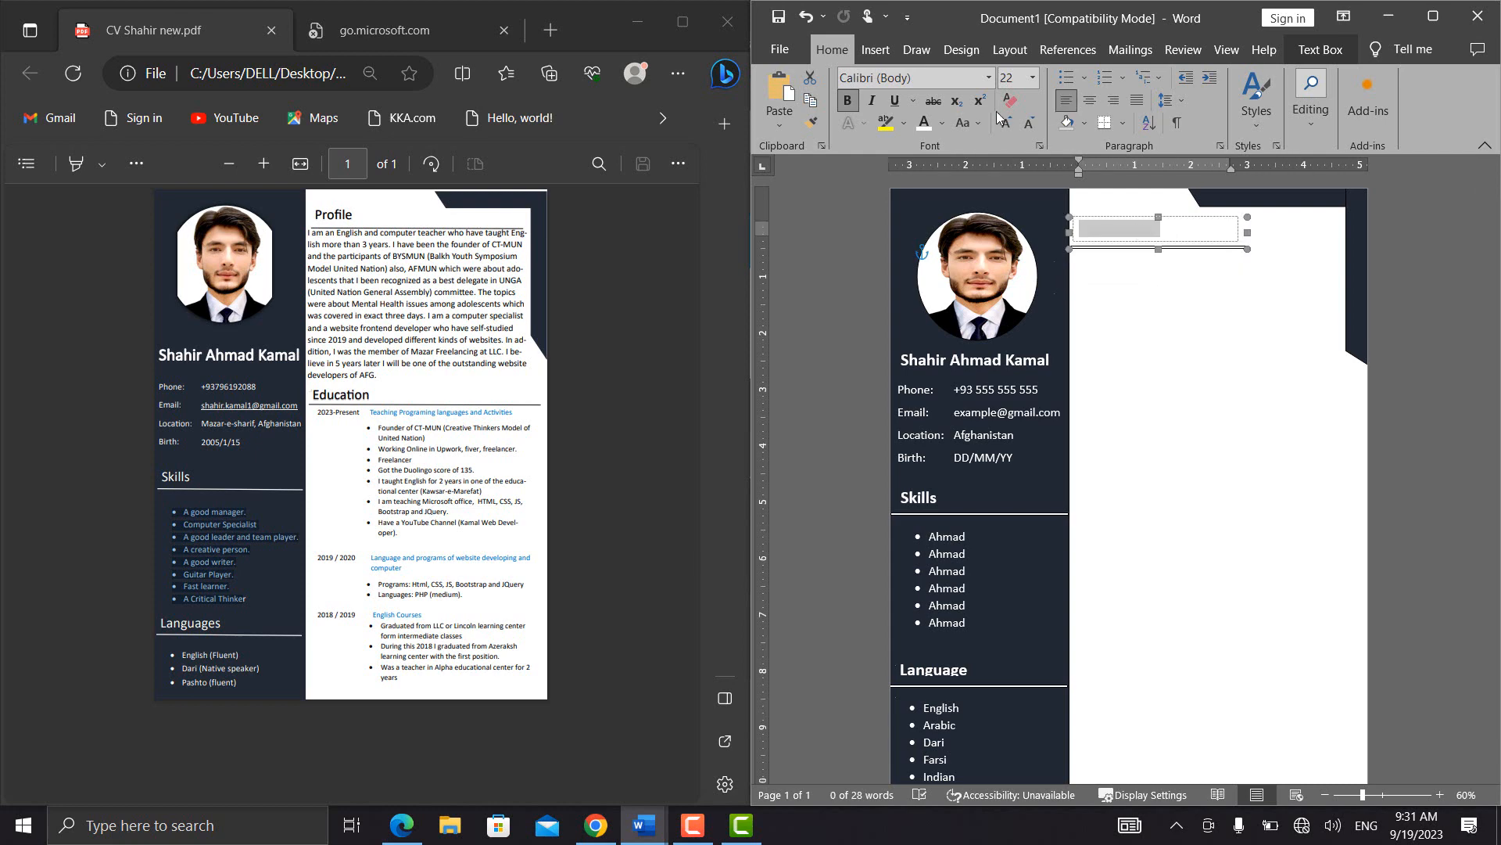
pyautogui.click(940, 124)
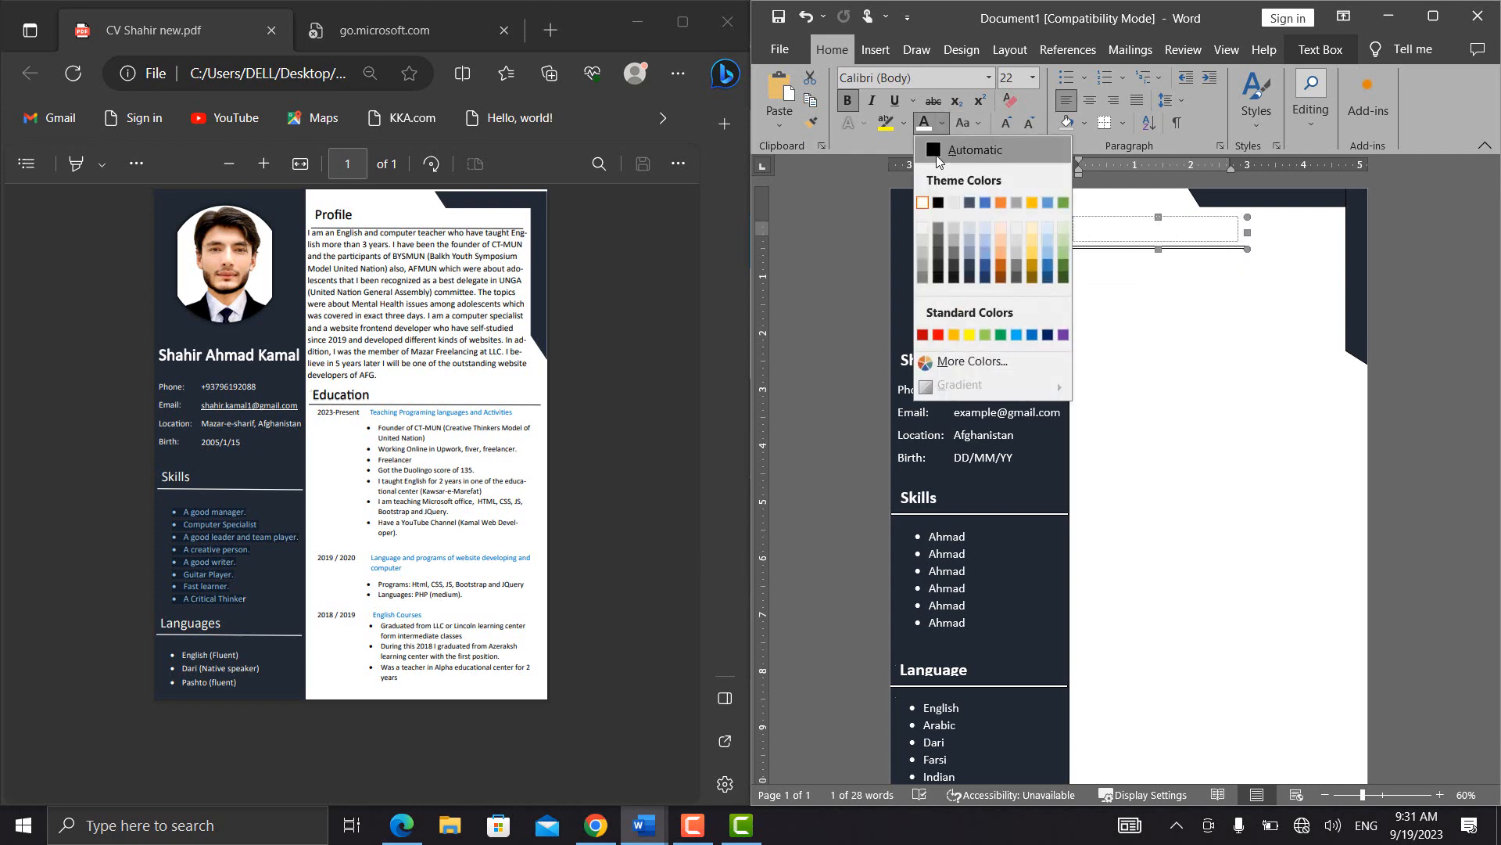
pyautogui.click(936, 157)
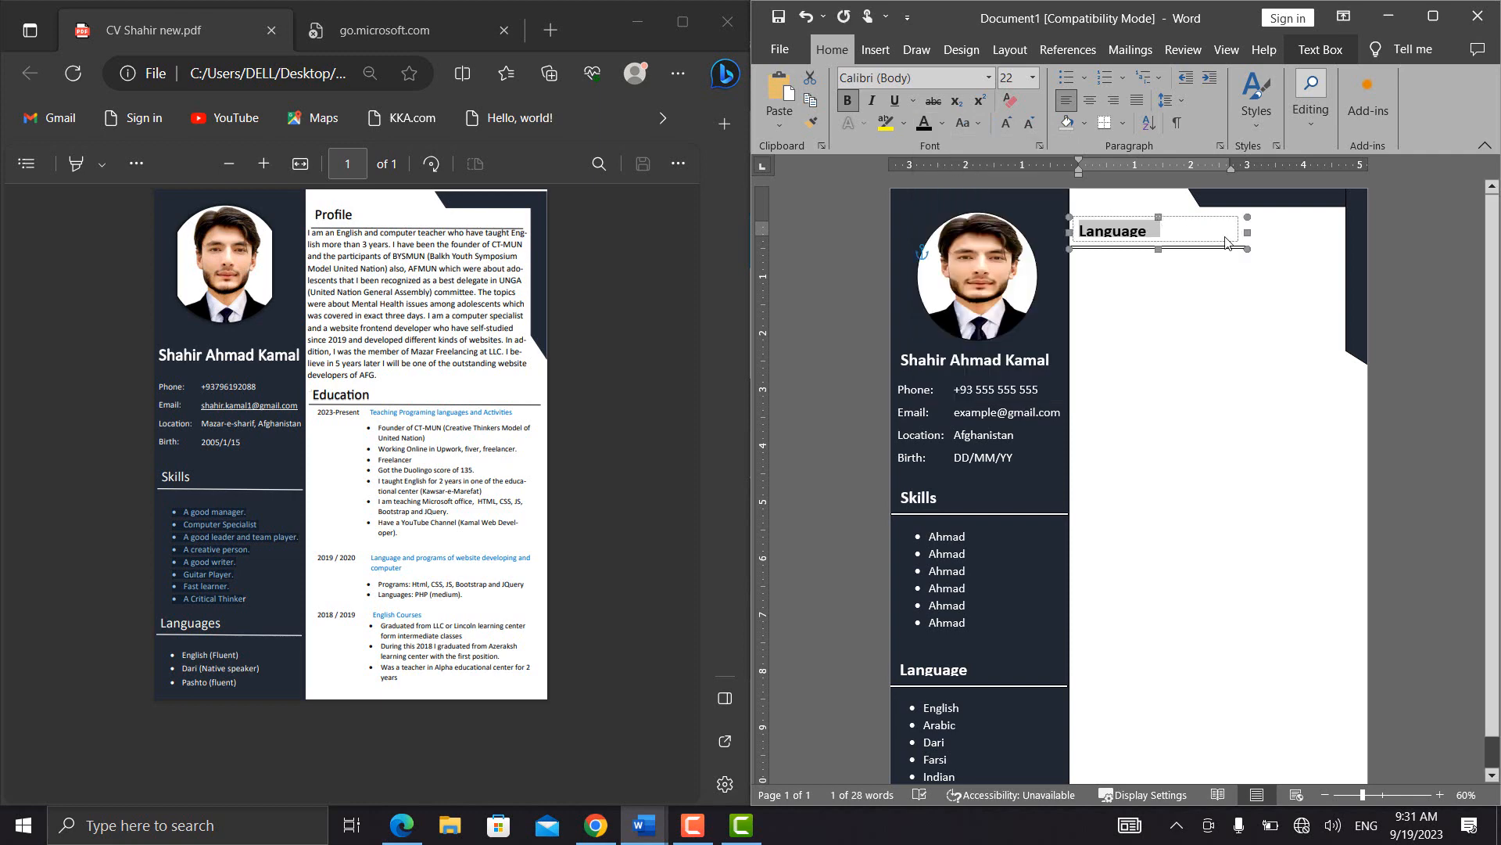
# Widen the copied heading group to the upright corner shape and nudge it slightly upward
pyautogui.moveTo(1249, 250); pyautogui.dragTo(1347, 247)
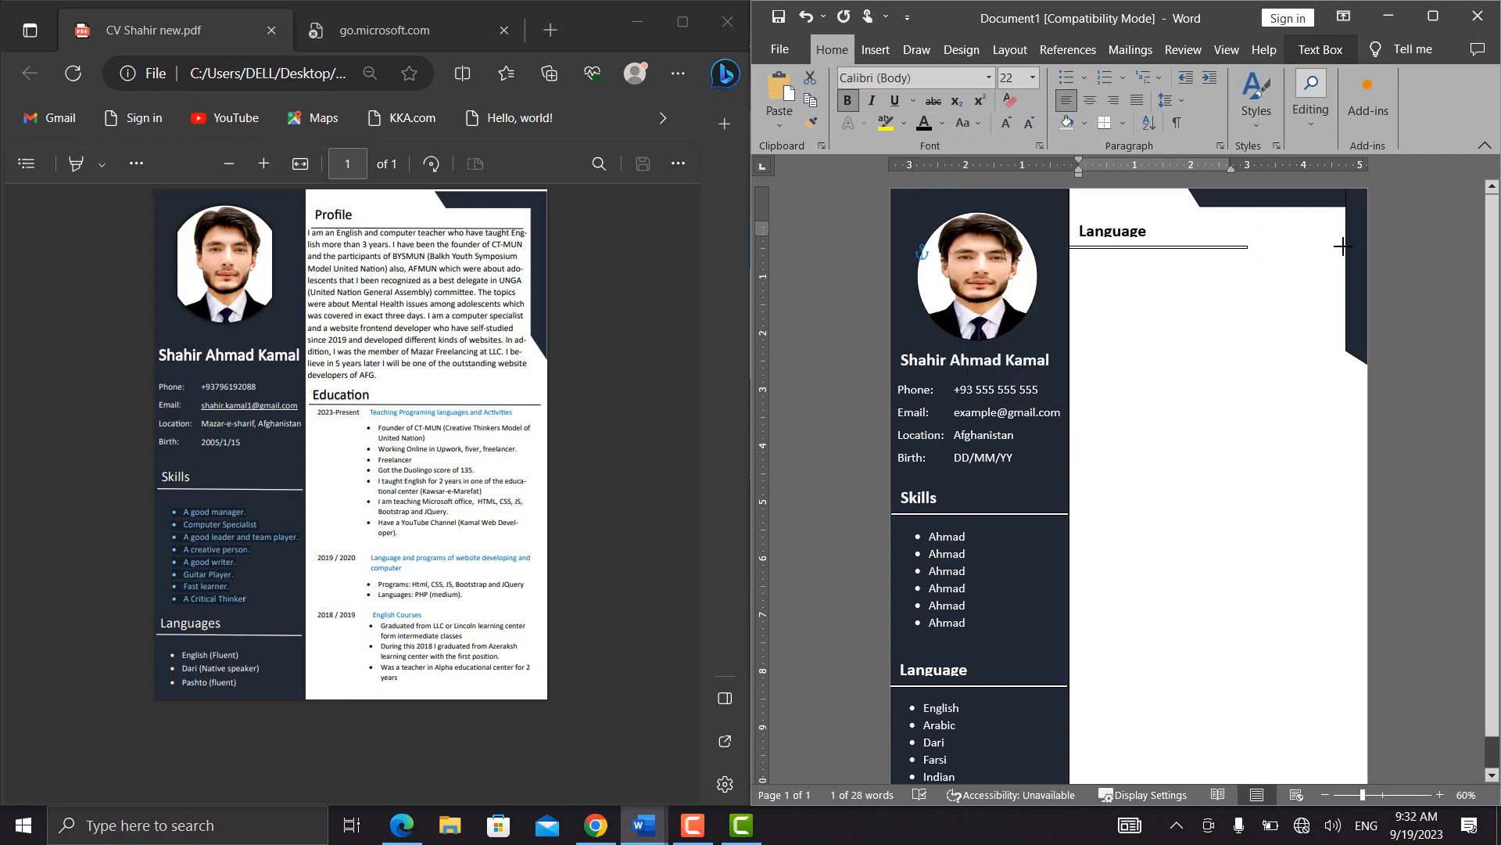
pyautogui.doubleClick(1141, 220)
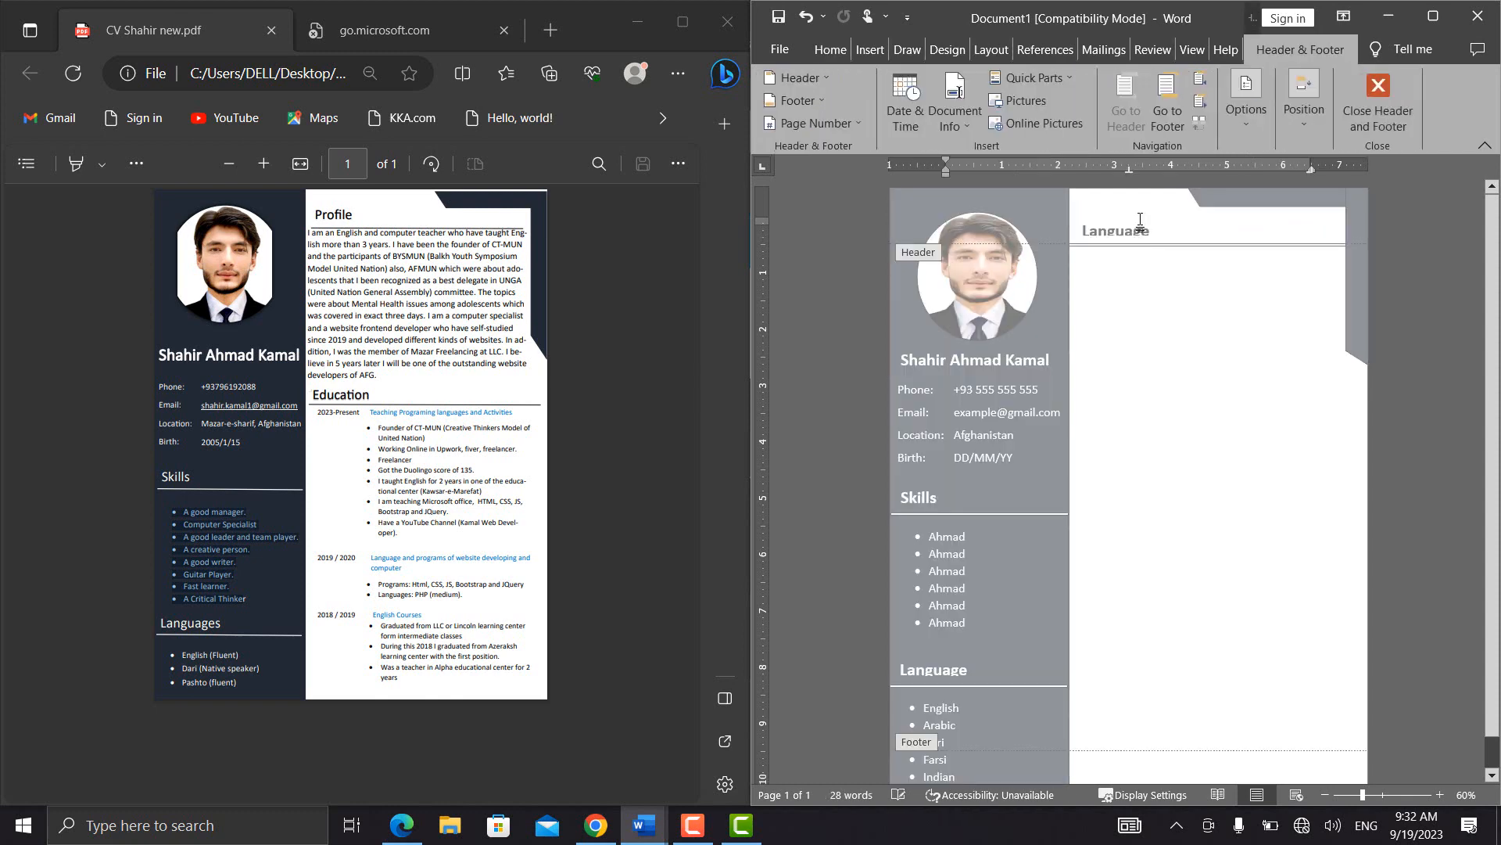
pyautogui.doubleClick(1161, 328)
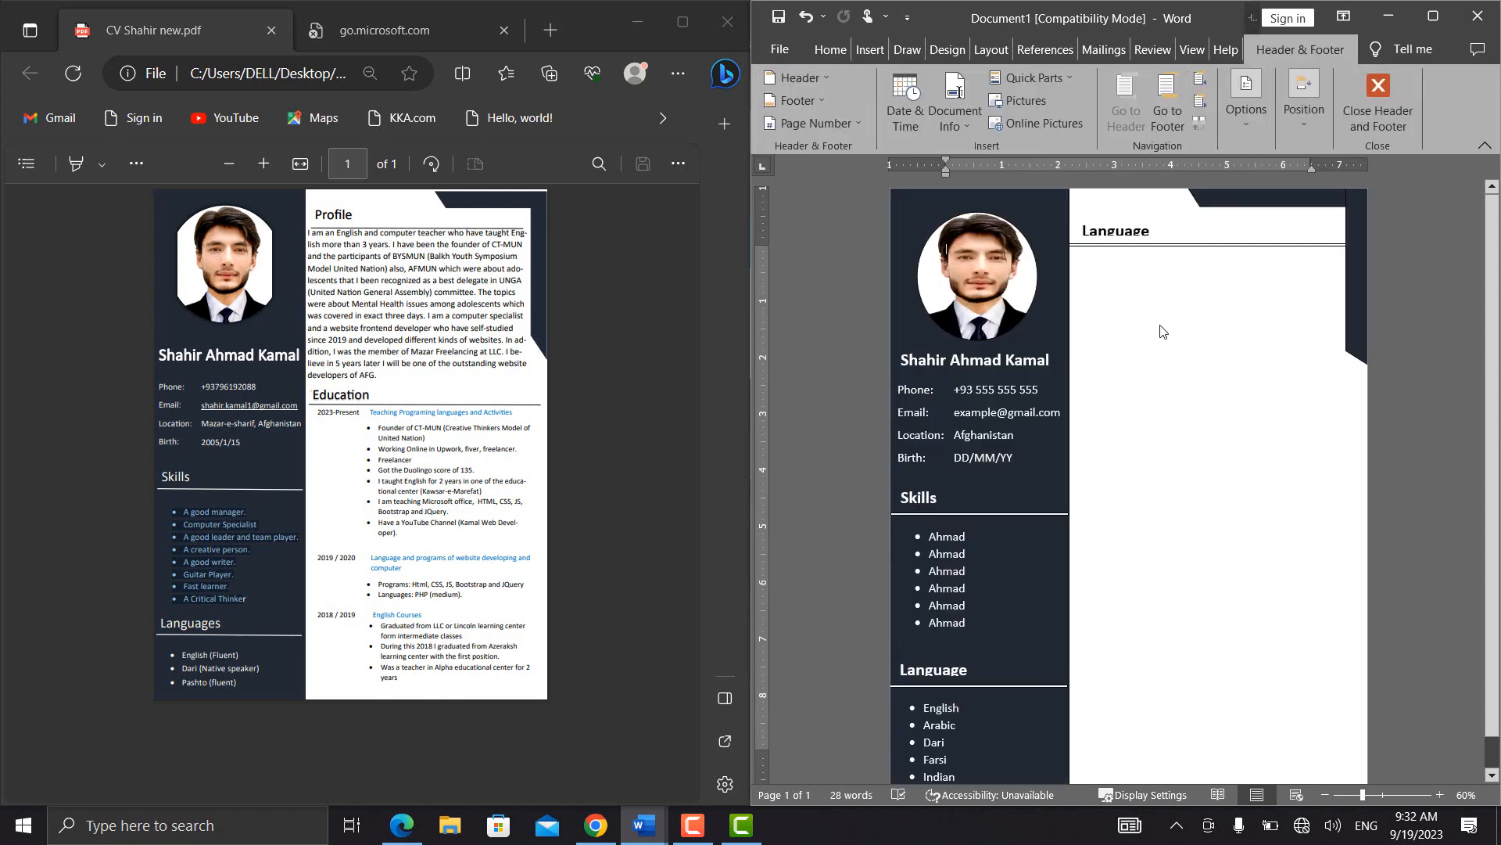
pyautogui.click(1122, 218)
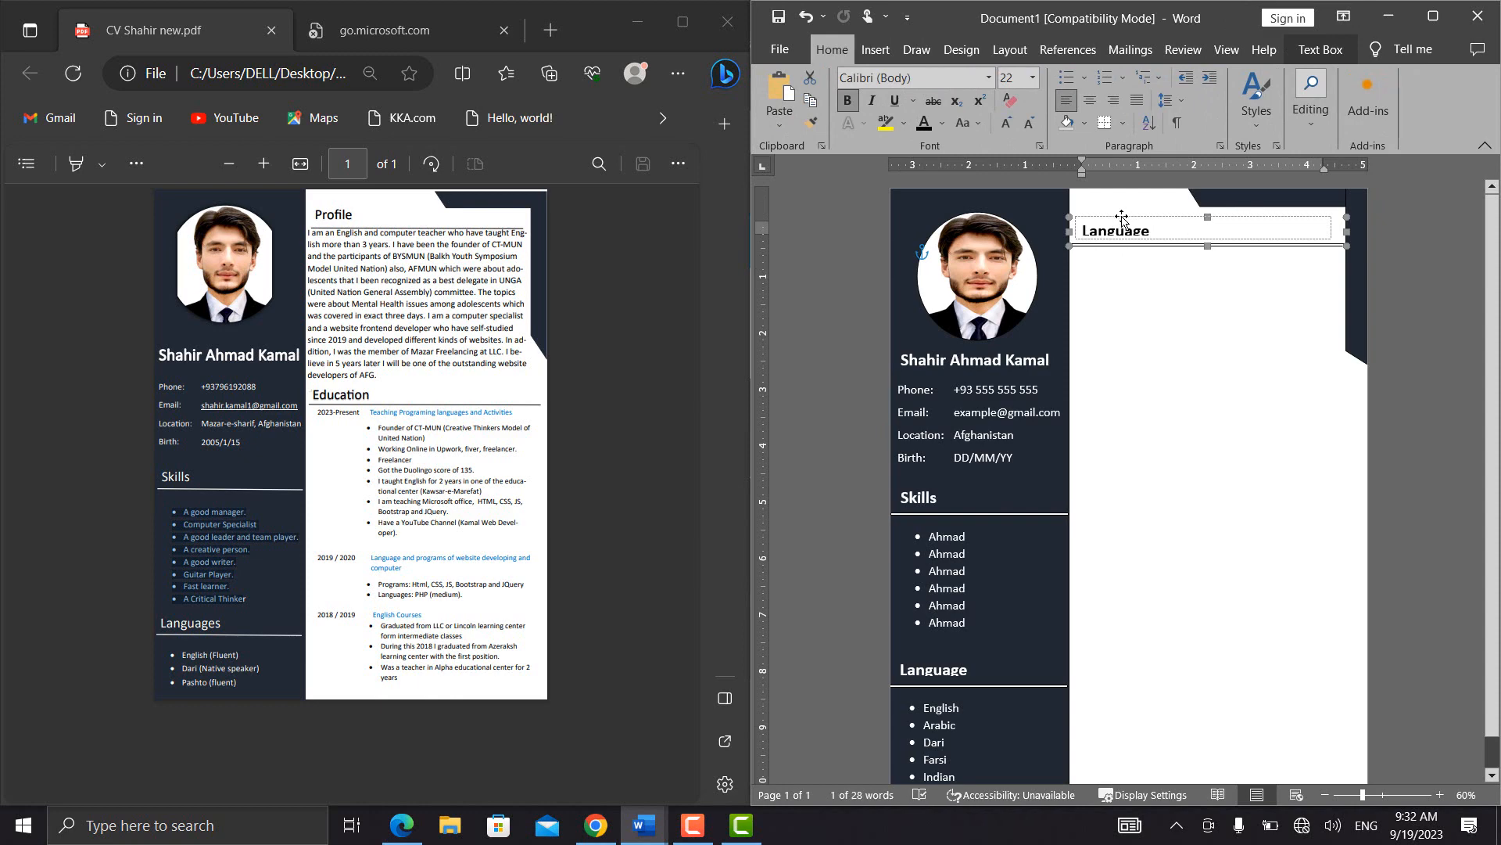
pyautogui.click(1121, 218)
pyautogui.press('Up')
pyautogui.press('Up')
pyautogui.press('Up')
pyautogui.press('Up')
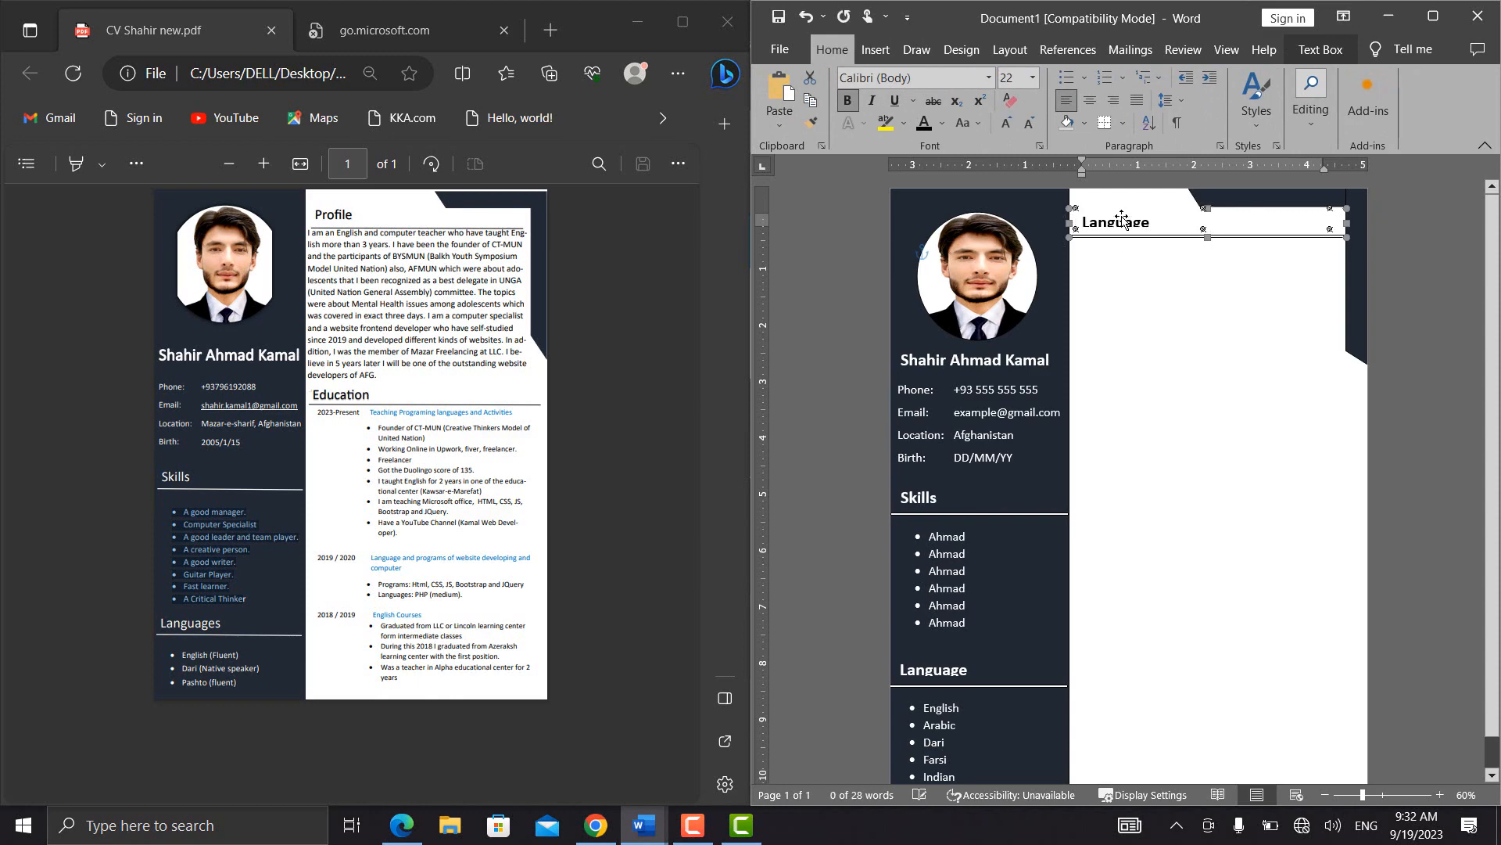
# Nudge the Language heading group in the white column slightly upward and deselect it
pyautogui.press('Up')
pyautogui.press('Up')
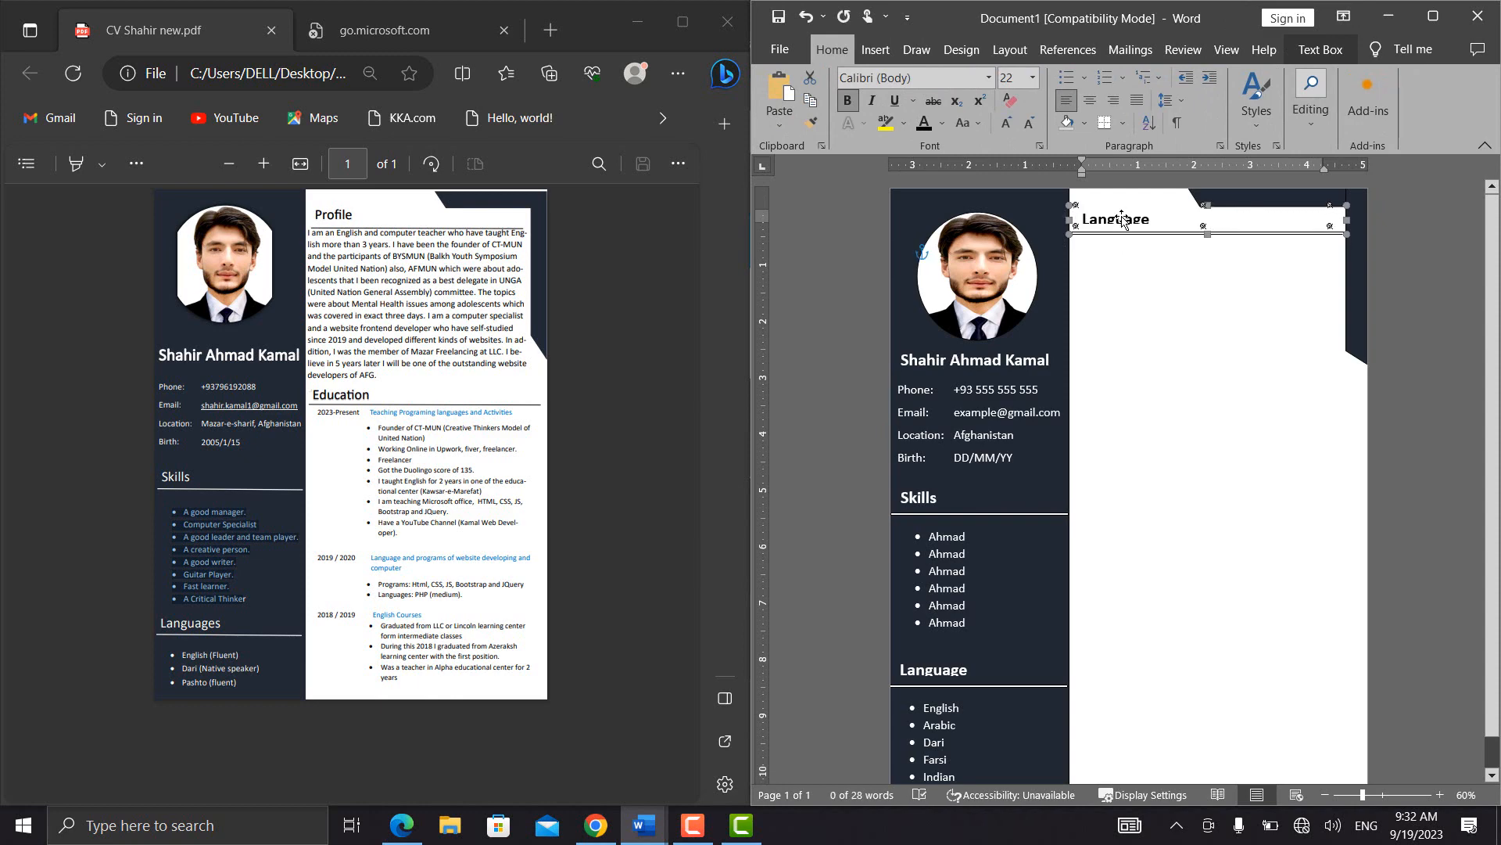
pyautogui.click(1149, 294)
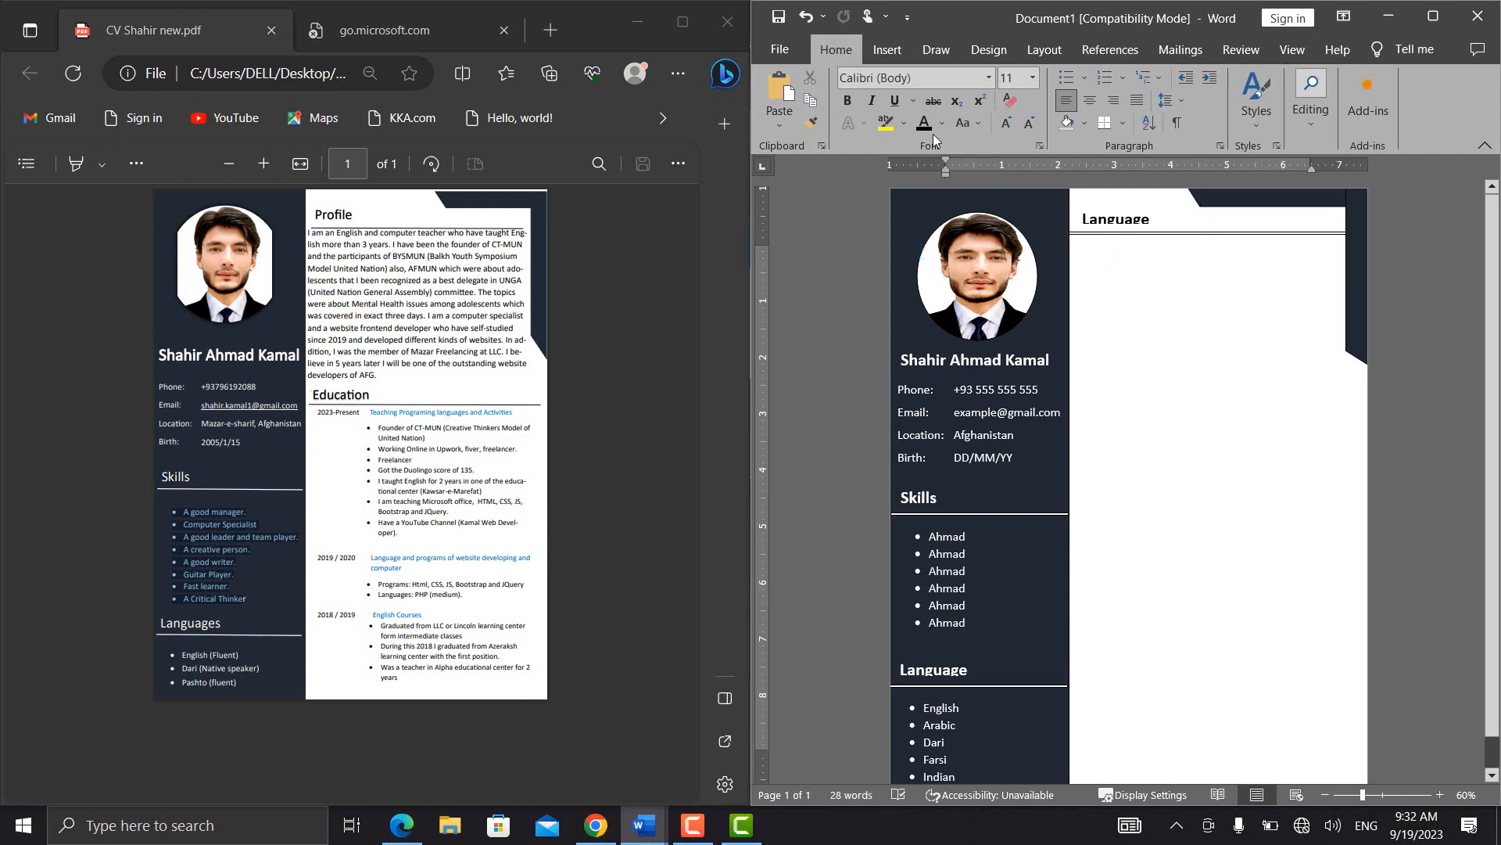
# Duplicate the Skills bullet list text box and place the copy directly below the Language heading in the white column
pyautogui.click(978, 625)
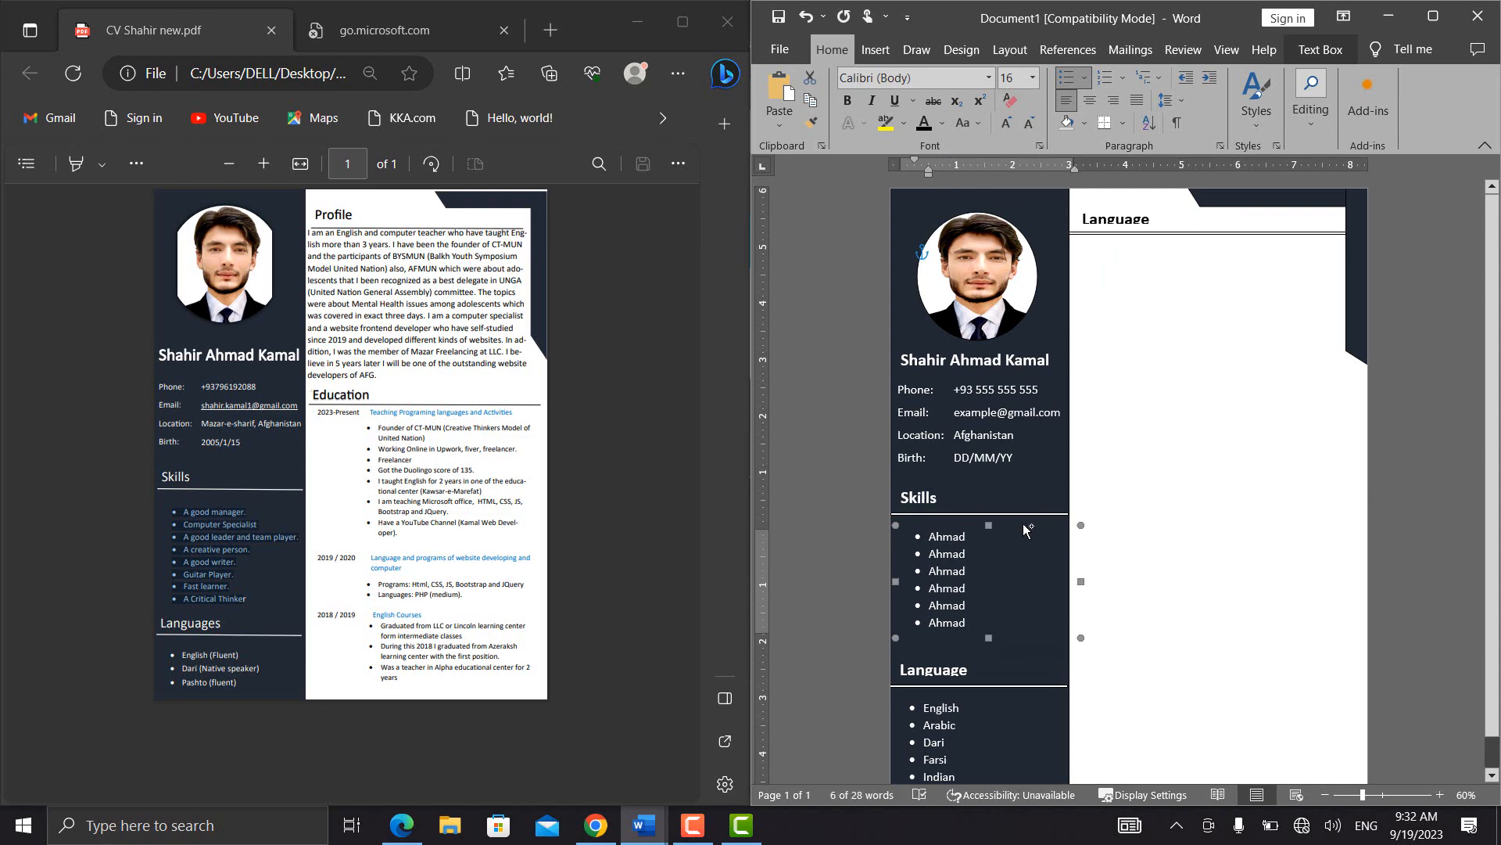
pyautogui.hotkey('ctrl', 's')
pyautogui.click(778, 58)
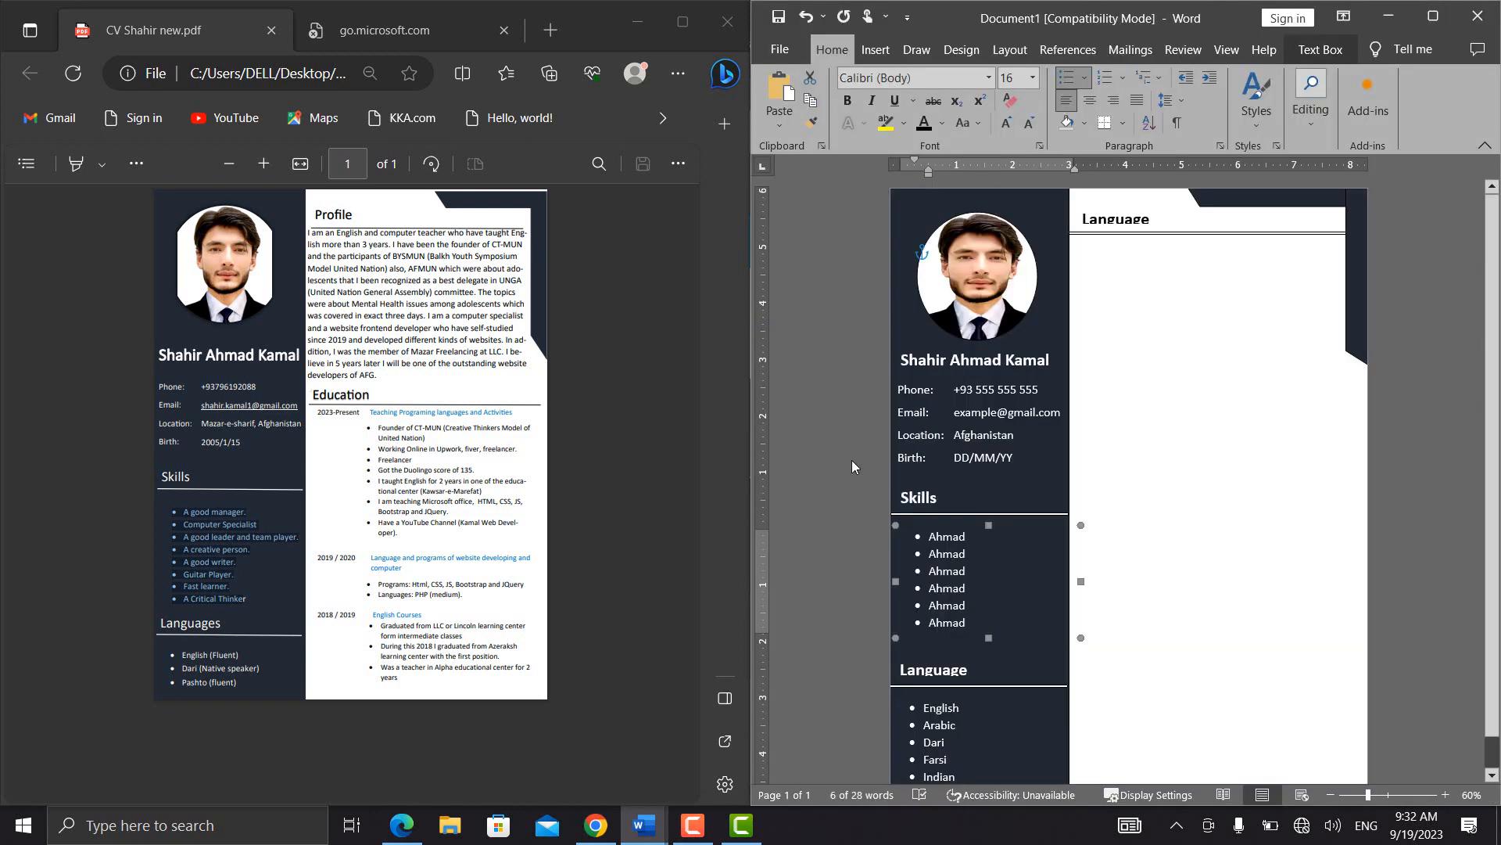
pyautogui.hotkey('ctrl', 'v')
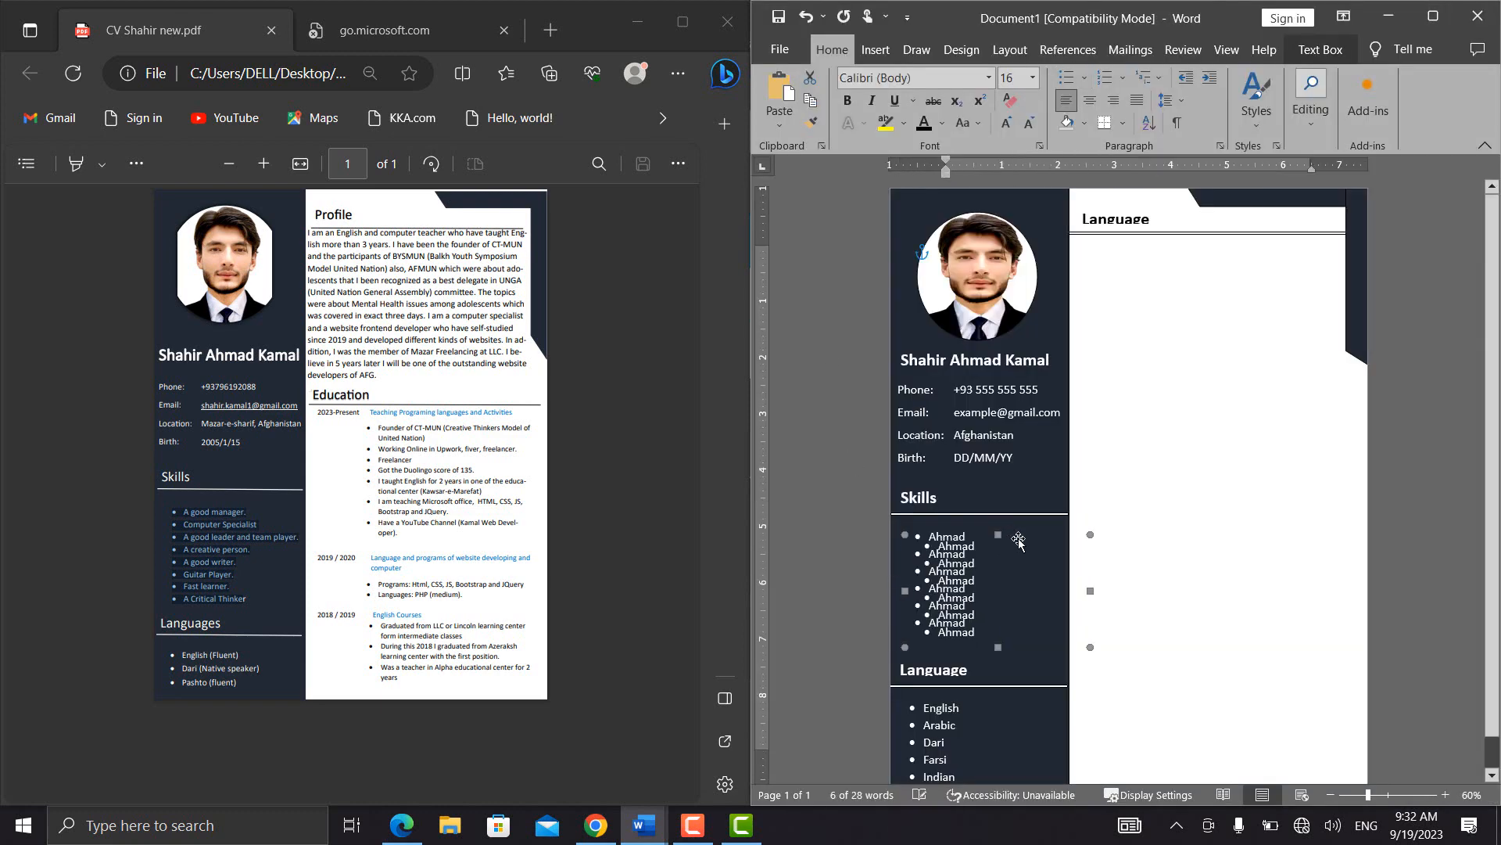
pyautogui.moveTo(1030, 538); pyautogui.dragTo(1197, 242)
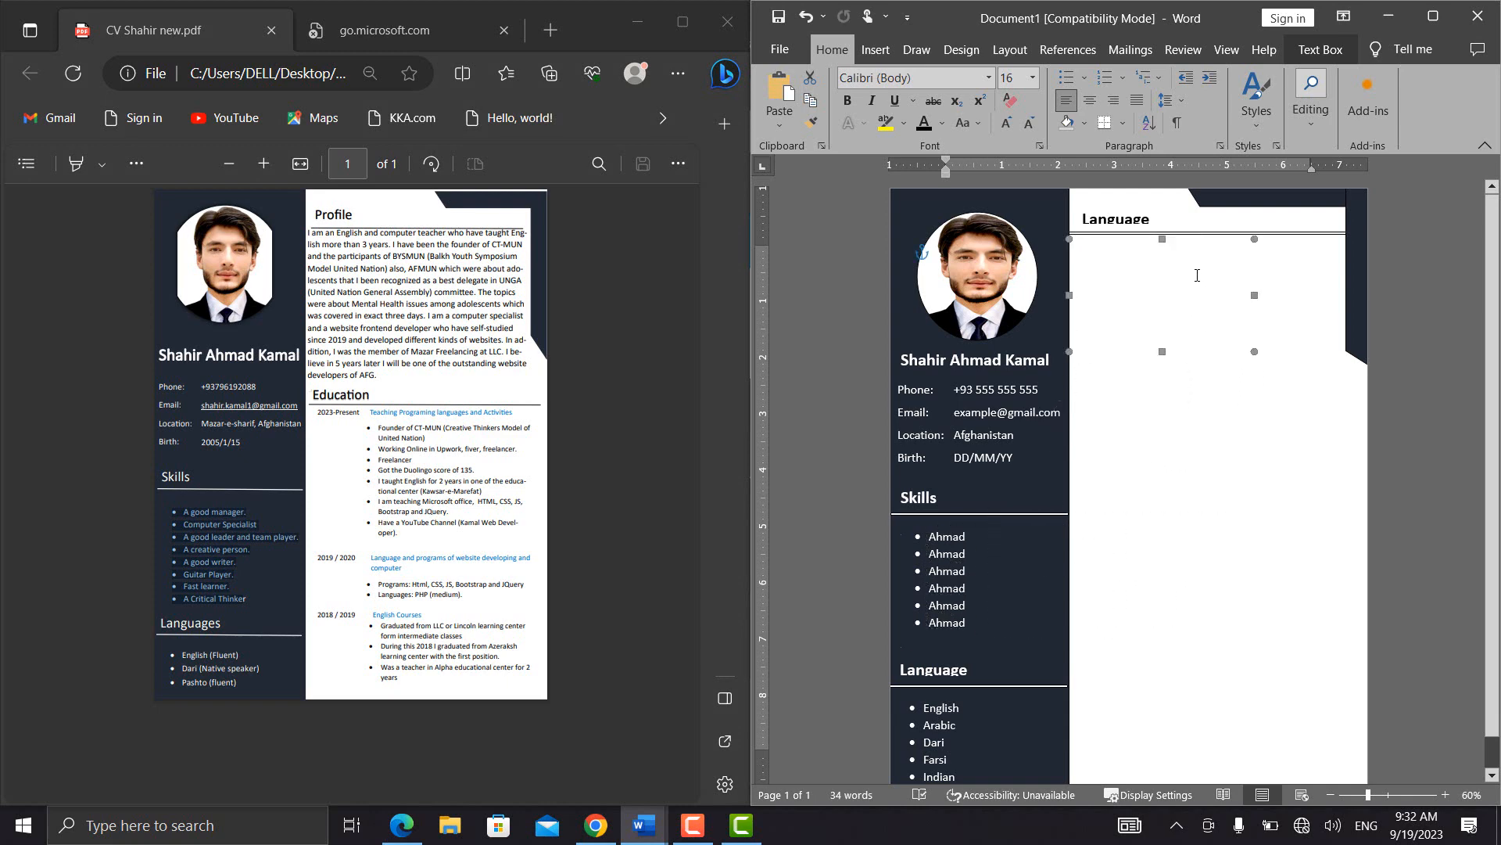
# Set the copied text box's font colour to black, delete its list items and remove the remaining bullet
pyautogui.click(1196, 274)
pyautogui.hotkey('ctrl', 'a')
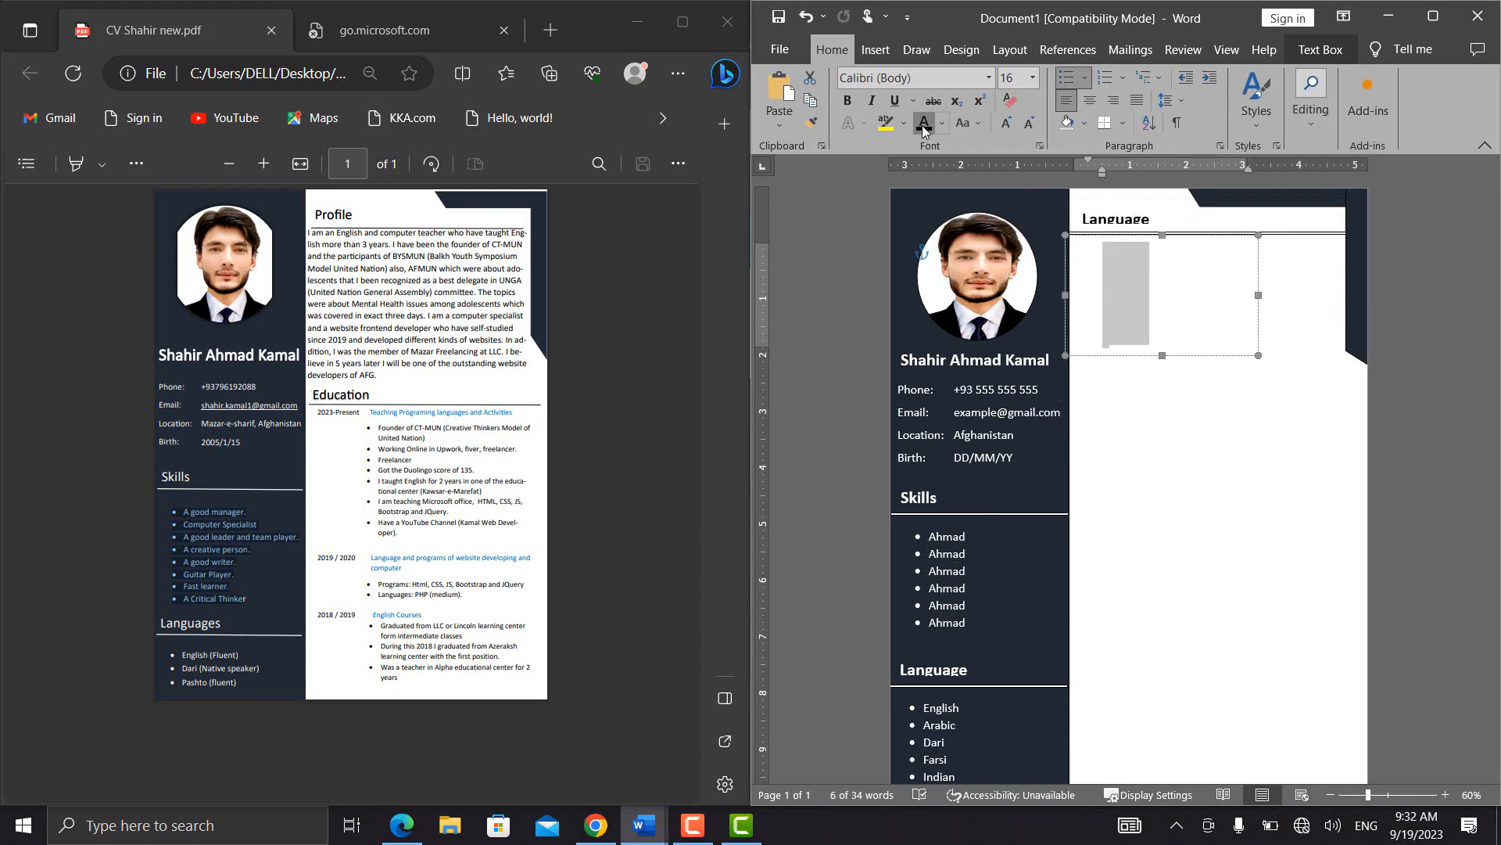
pyautogui.click(925, 125)
pyautogui.press('BackSpace')
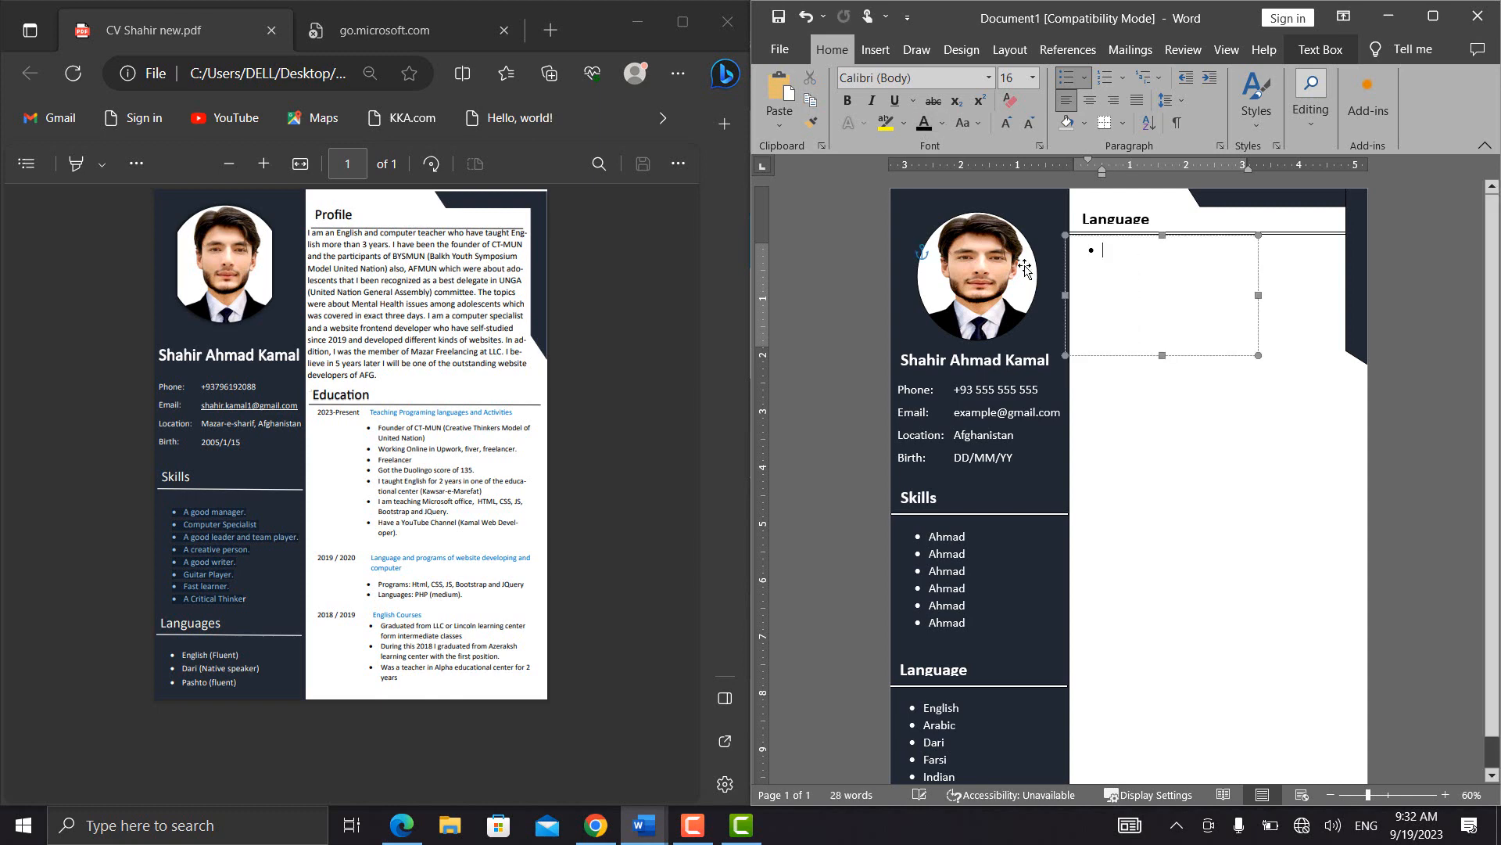
pyautogui.press('BackSpace')
pyautogui.press('BackSpace')
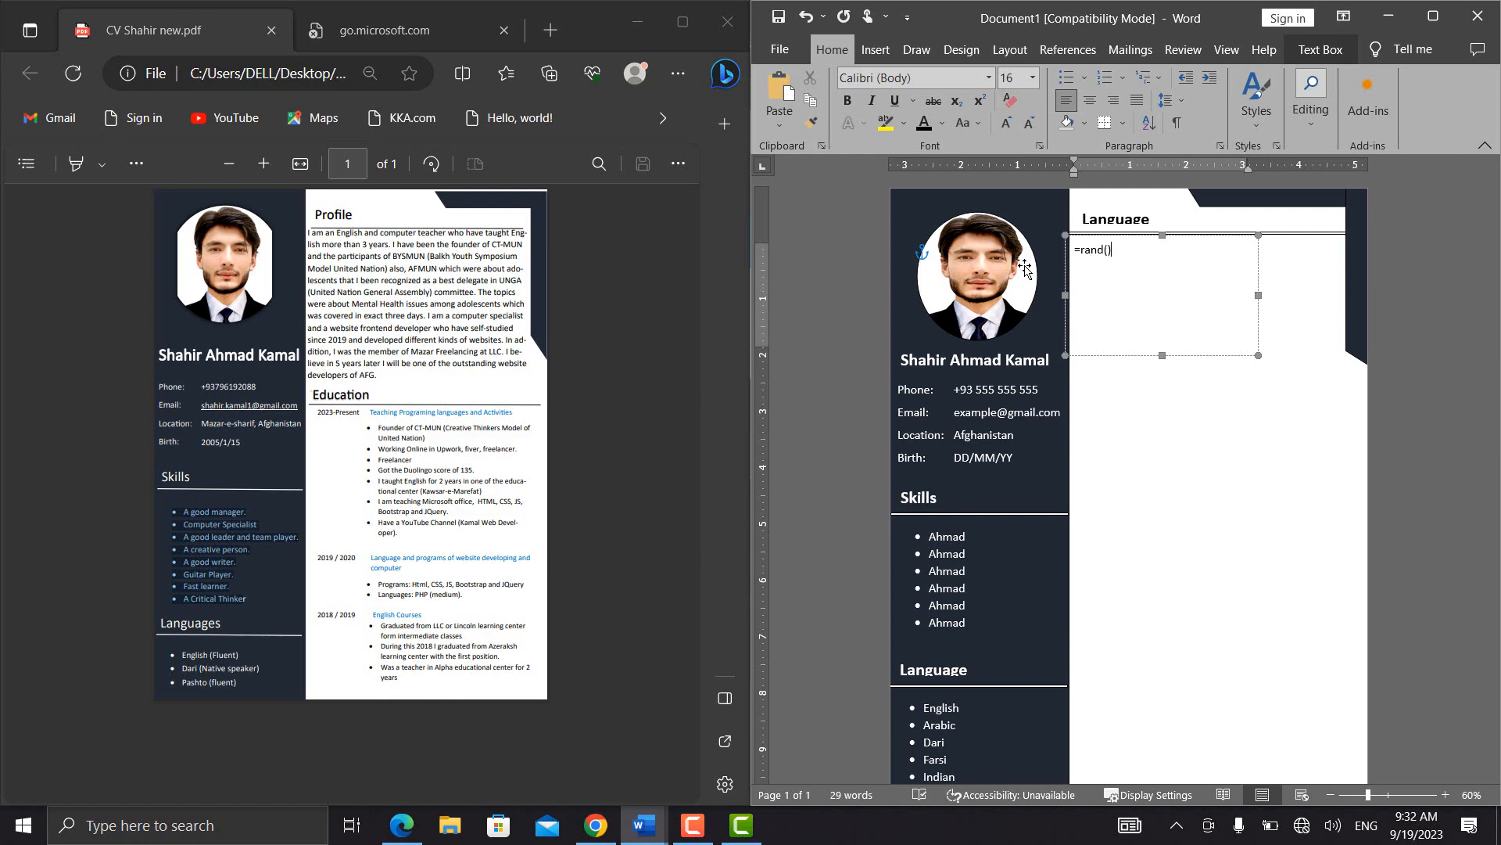
# Generate sample paragraphs in the text box with =rand() and enlarge the box to the heading's width and slightly taller
pyautogui.write('=rand()')
pyautogui.press('Return')
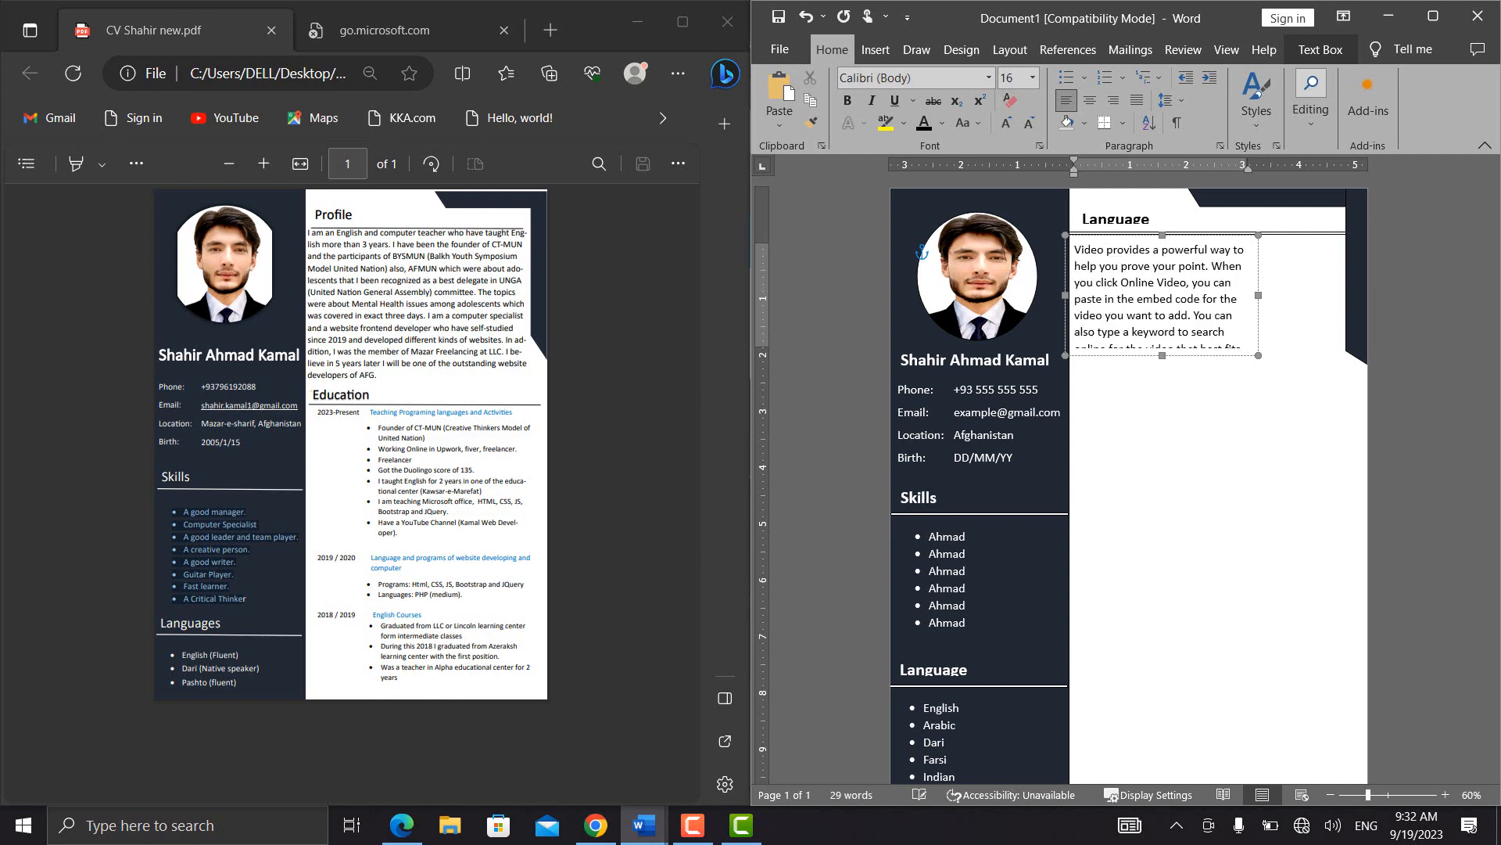
pyautogui.moveTo(1258, 355); pyautogui.dragTo(1348, 406)
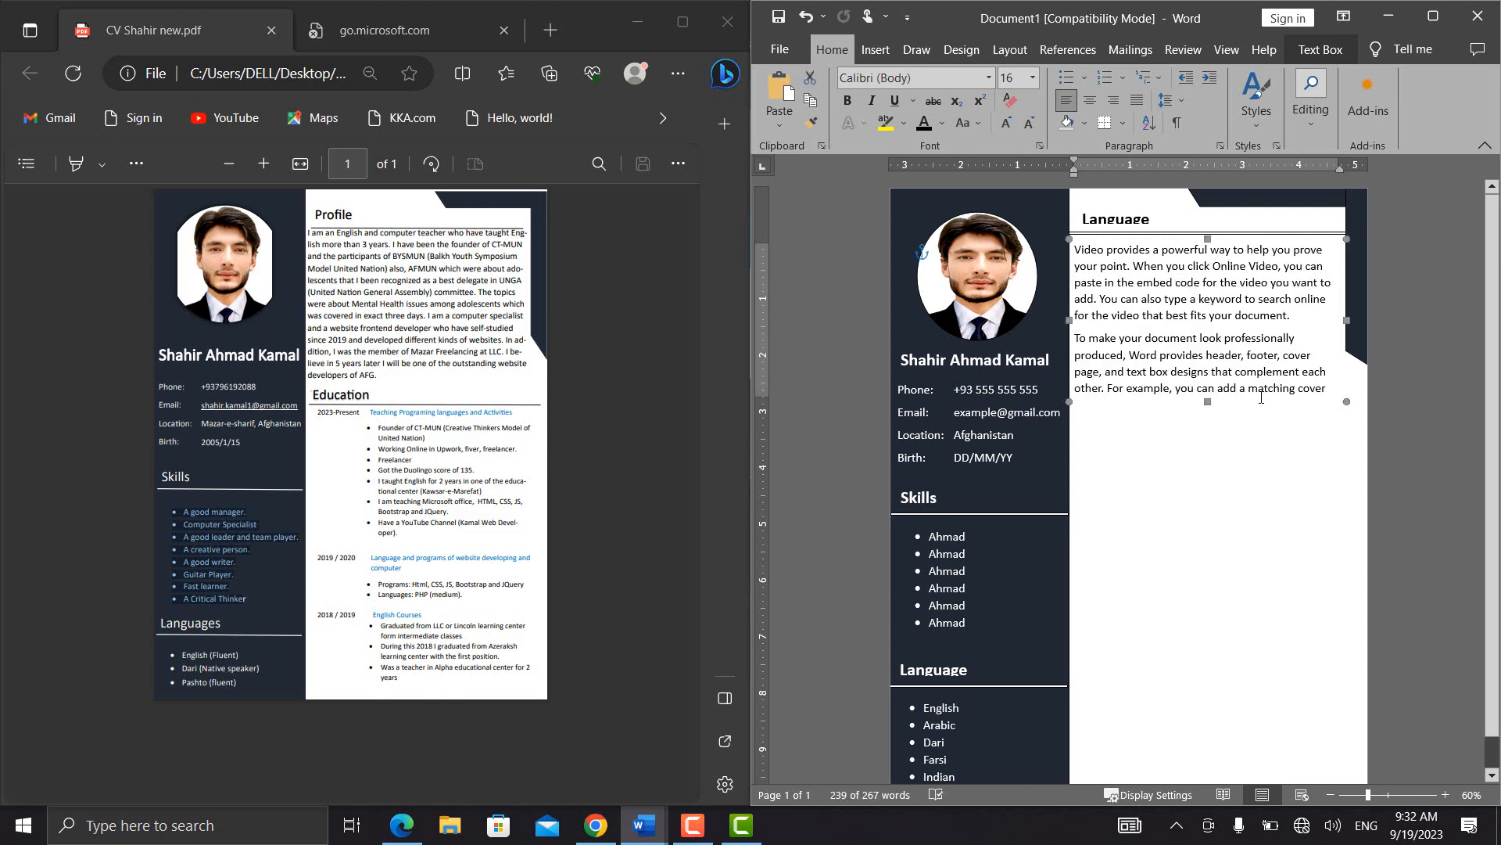
pyautogui.moveTo(1211, 404); pyautogui.dragTo(1216, 415)
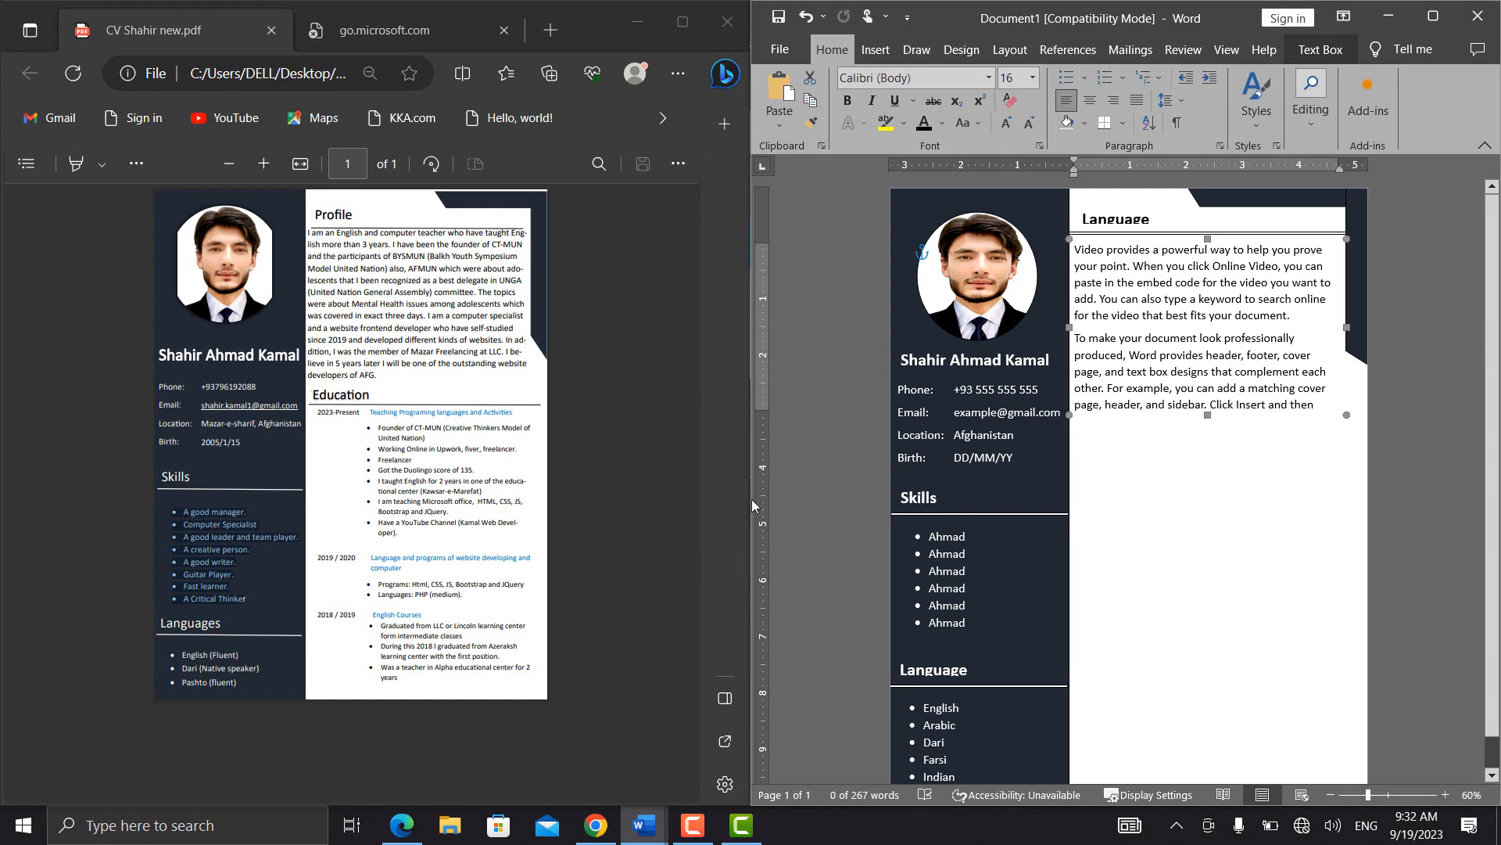
# Duplicate the white column's Language heading group, place the copy below the sample paragraphs and change its text to Education
pyautogui.click(1151, 211)
pyautogui.click(1161, 204)
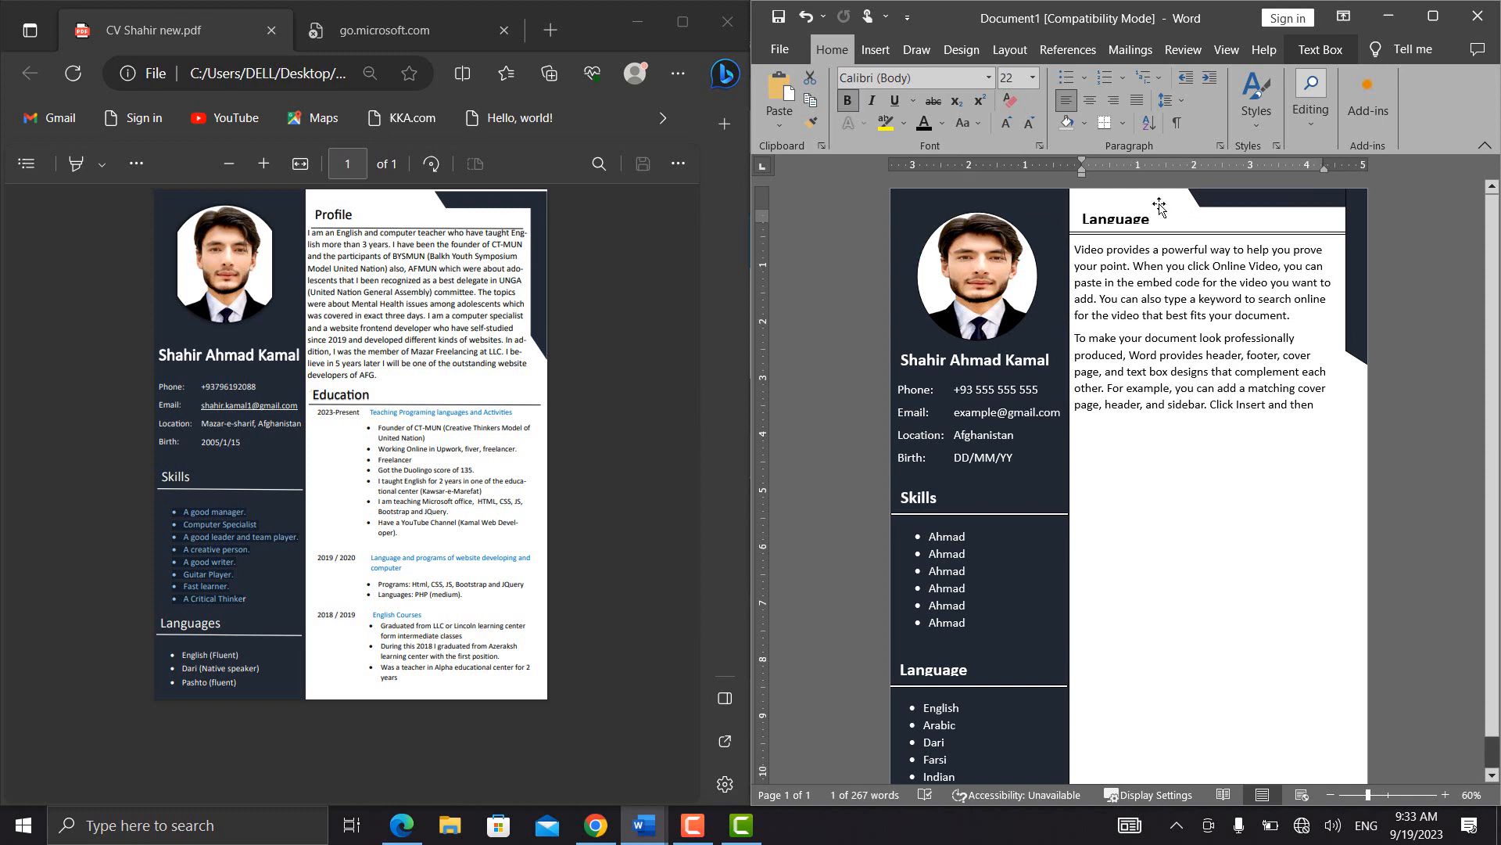
pyautogui.hotkey('ctrl', 'c')
pyautogui.hotkey('ctrl', 'v')
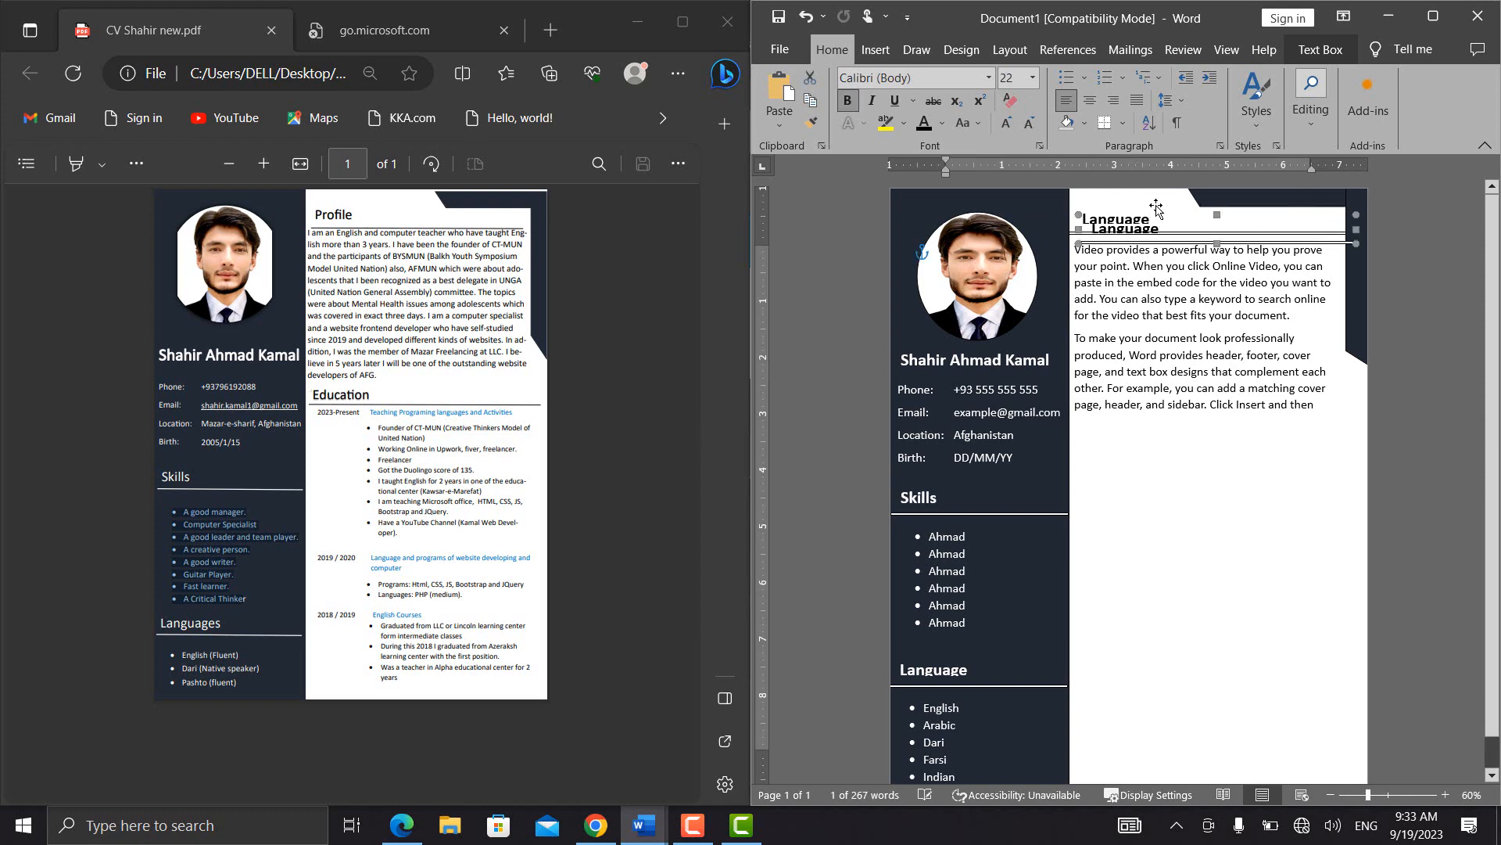
pyautogui.moveTo(1169, 215); pyautogui.dragTo(1077, 460)
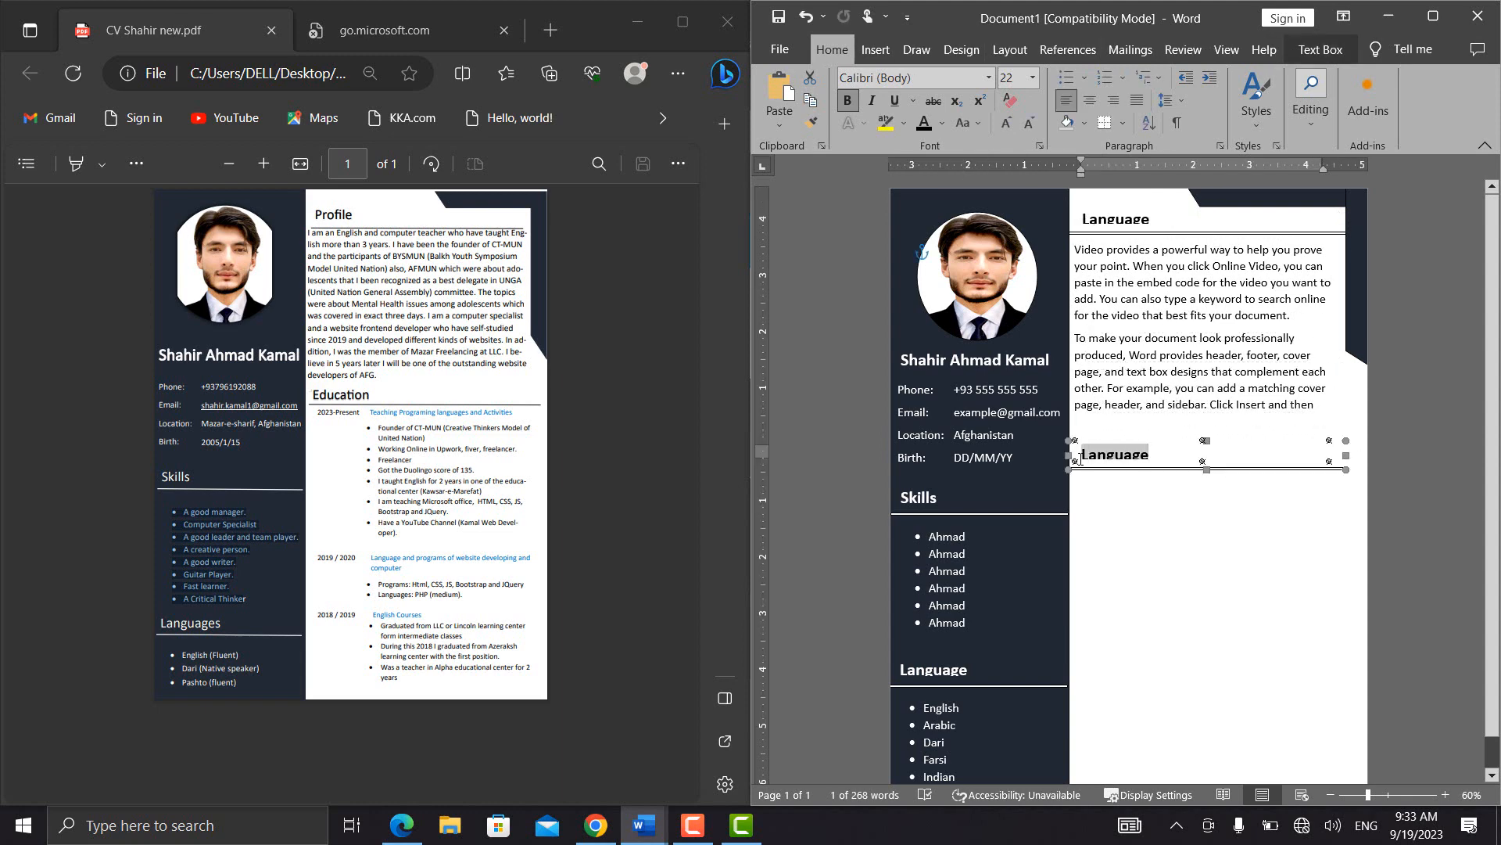
pyautogui.write('Education')
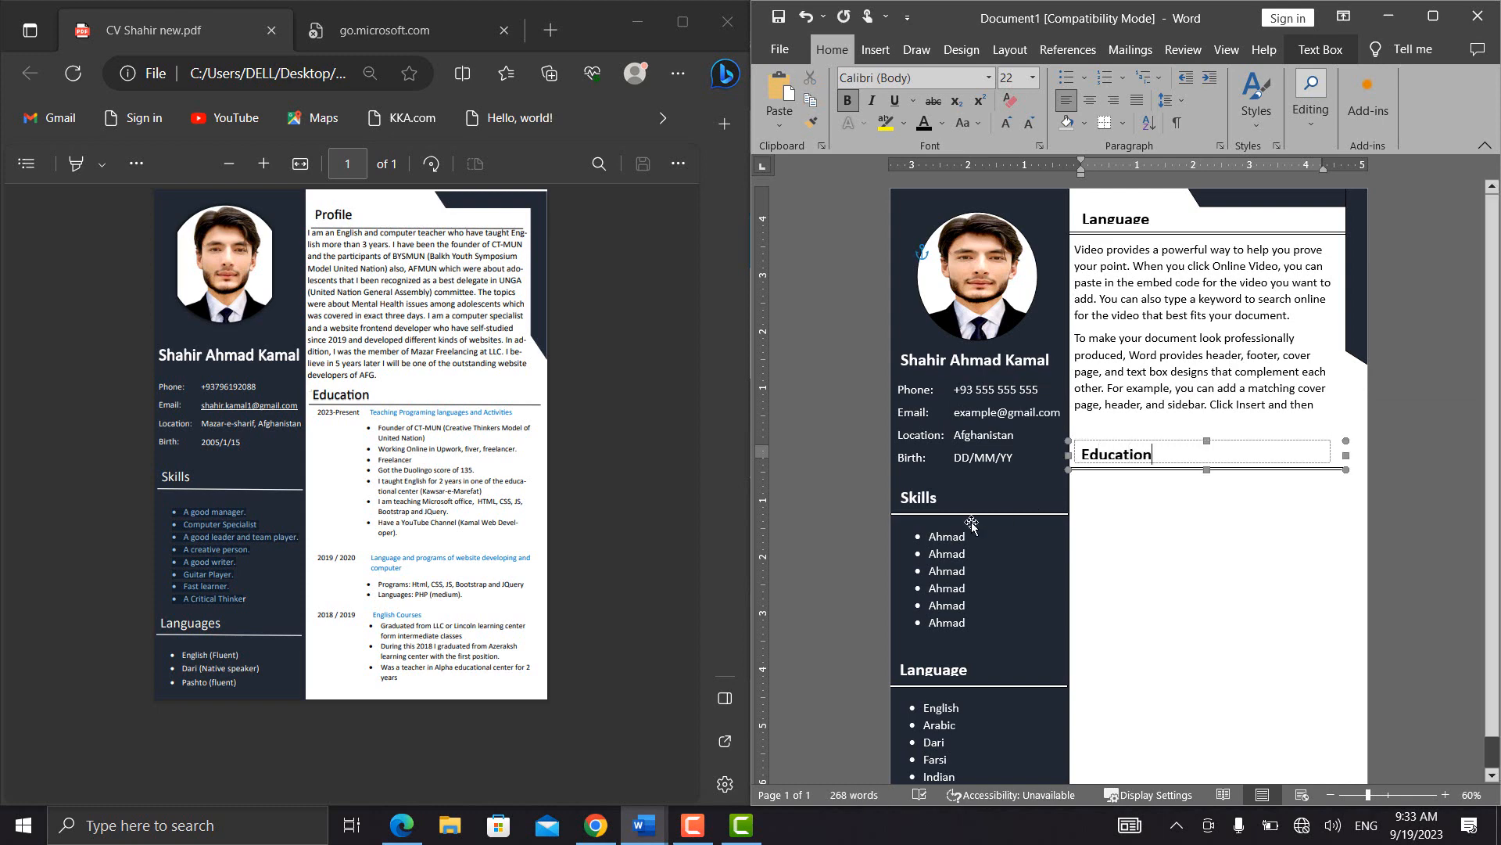
# Duplicate the sample paragraph text box and place the copy below the Education heading
pyautogui.click(1106, 494)
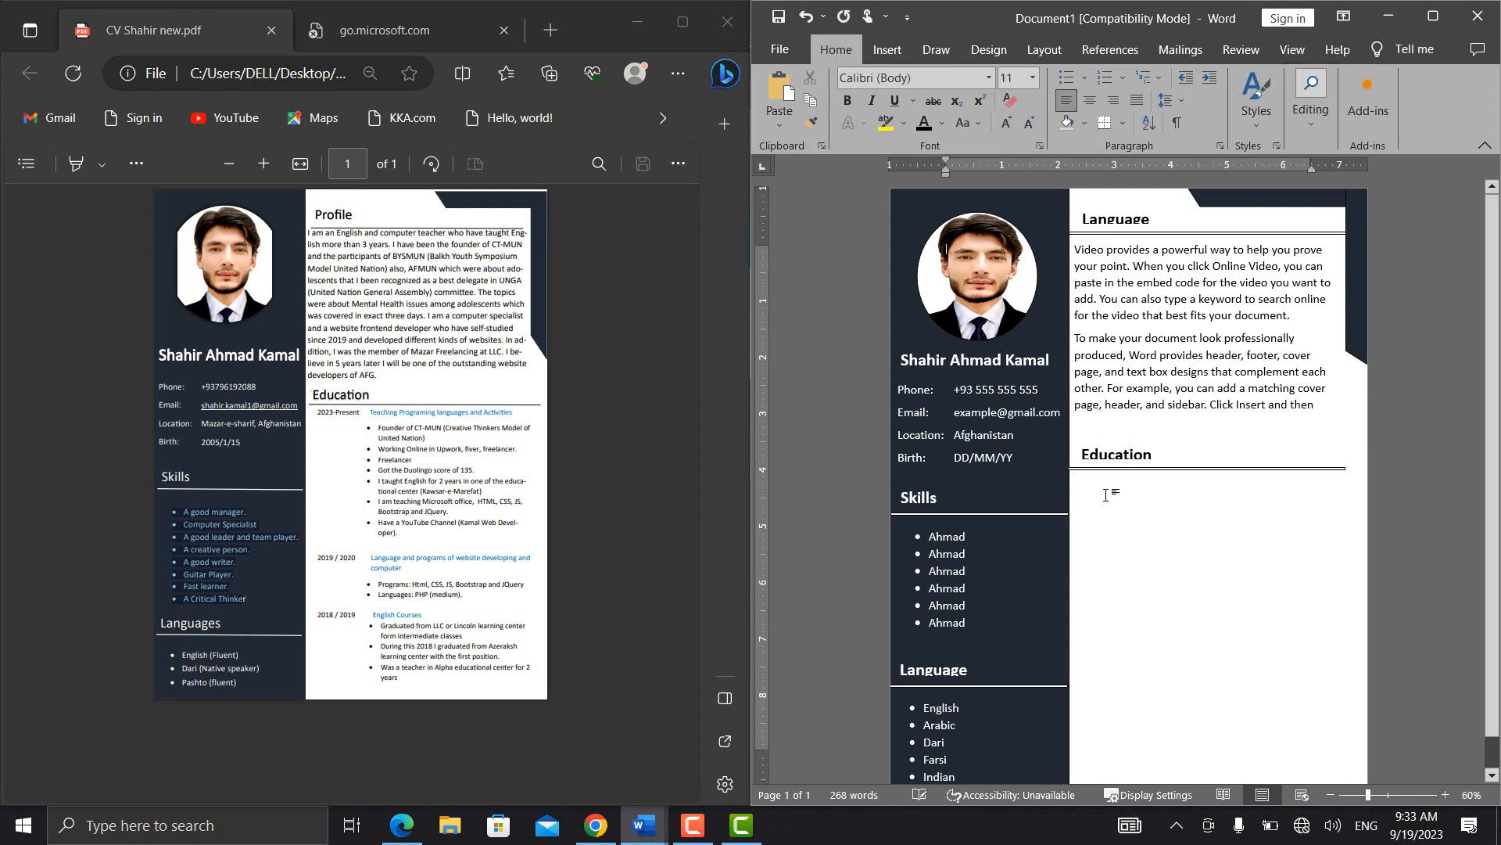
pyautogui.click(1192, 362)
pyautogui.click(1236, 235)
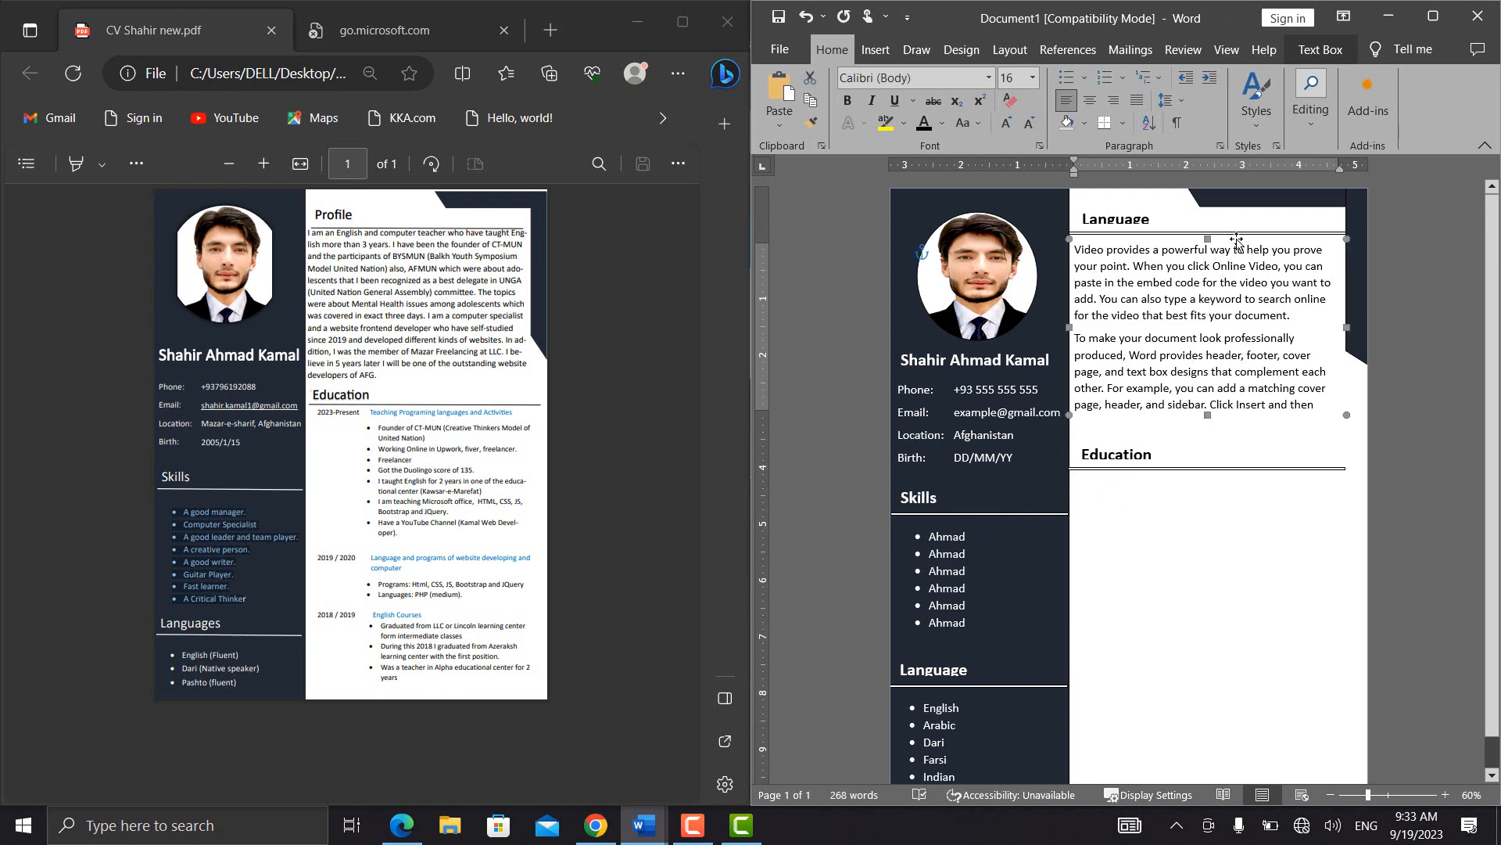
pyautogui.hotkey('ctrl', 'c')
pyautogui.hotkey('ctrl', 'v')
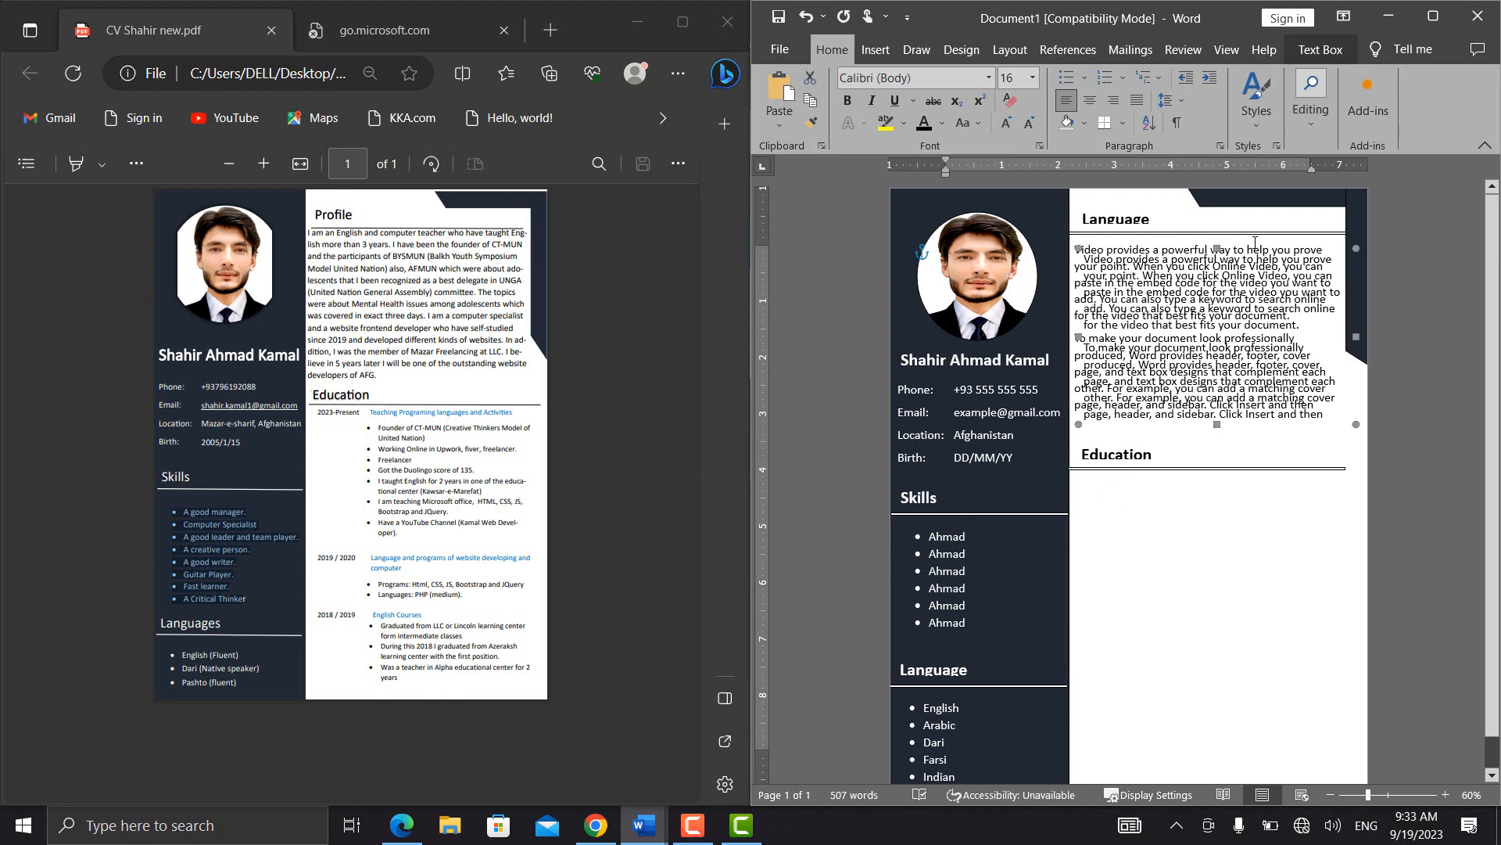
pyautogui.moveTo(1232, 240); pyautogui.dragTo(1231, 485)
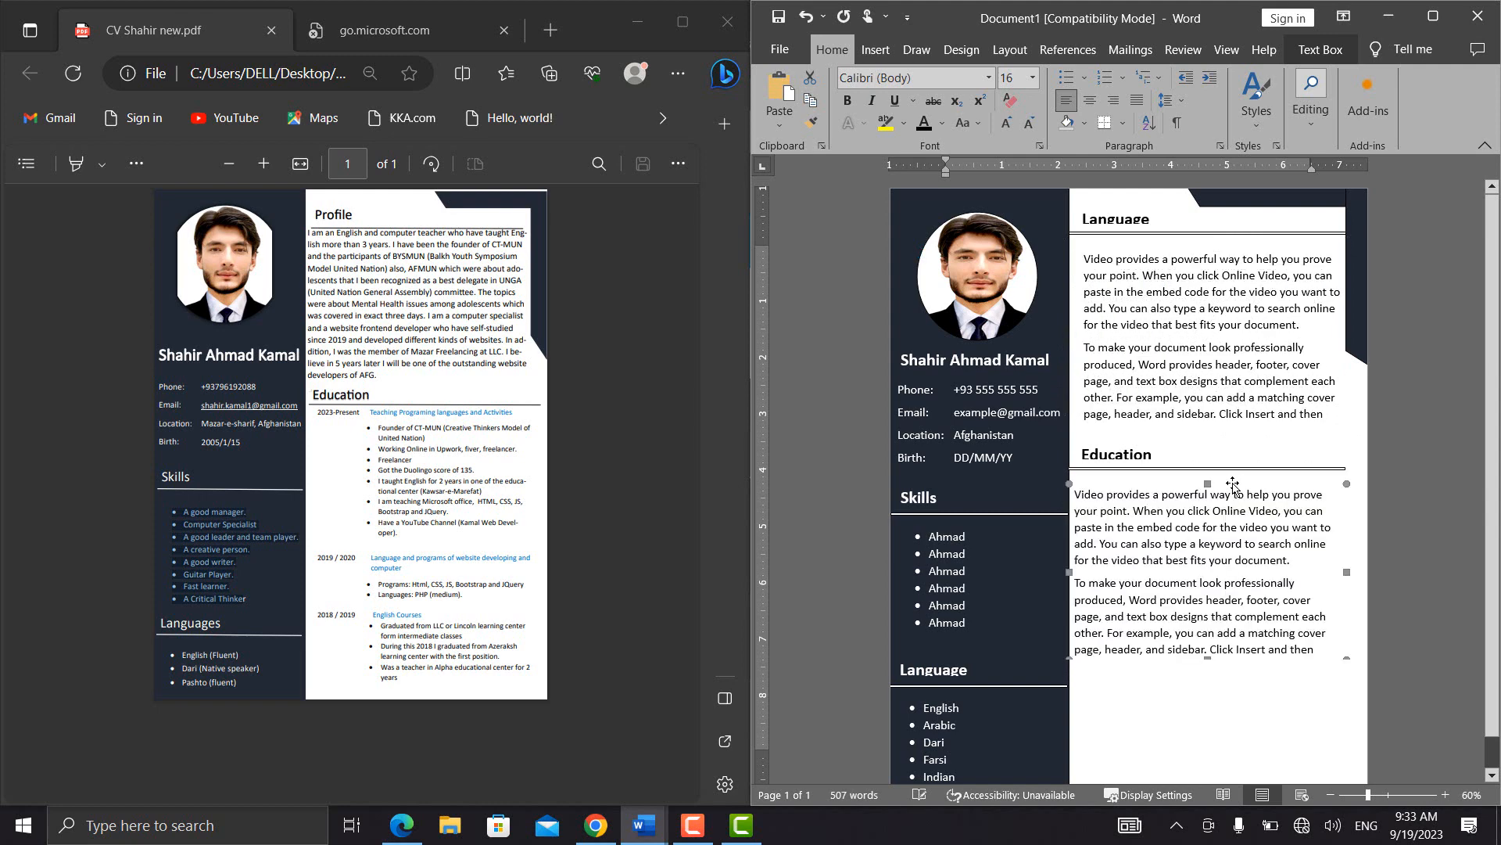
# Delete all text in the box below the Education heading and shift the box slightly
pyautogui.doubleClick(1173, 541)
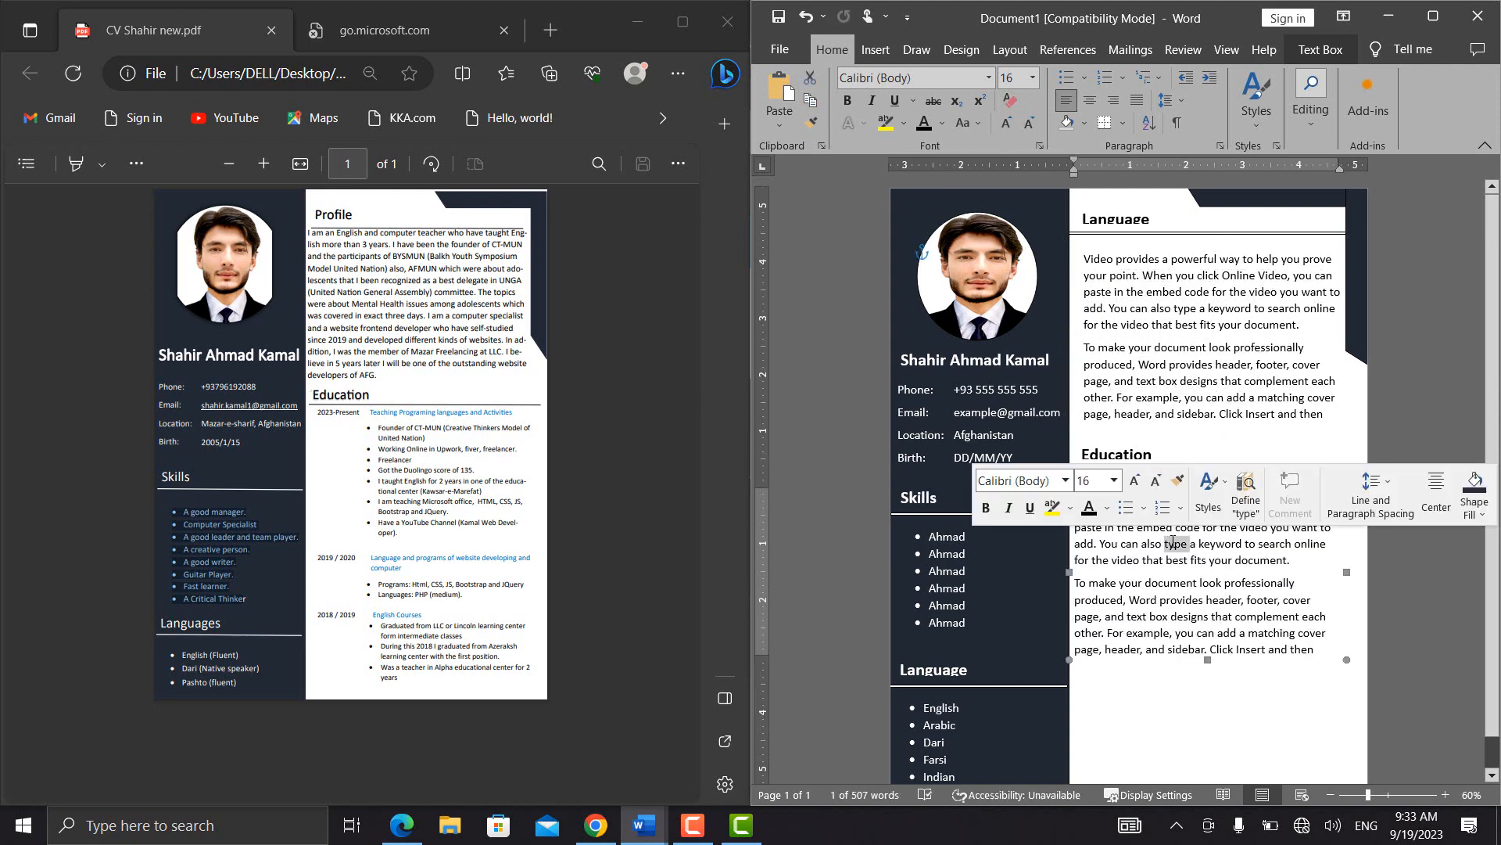
pyautogui.hotkey('ctrl', 'a')
pyautogui.press('BackSpace')
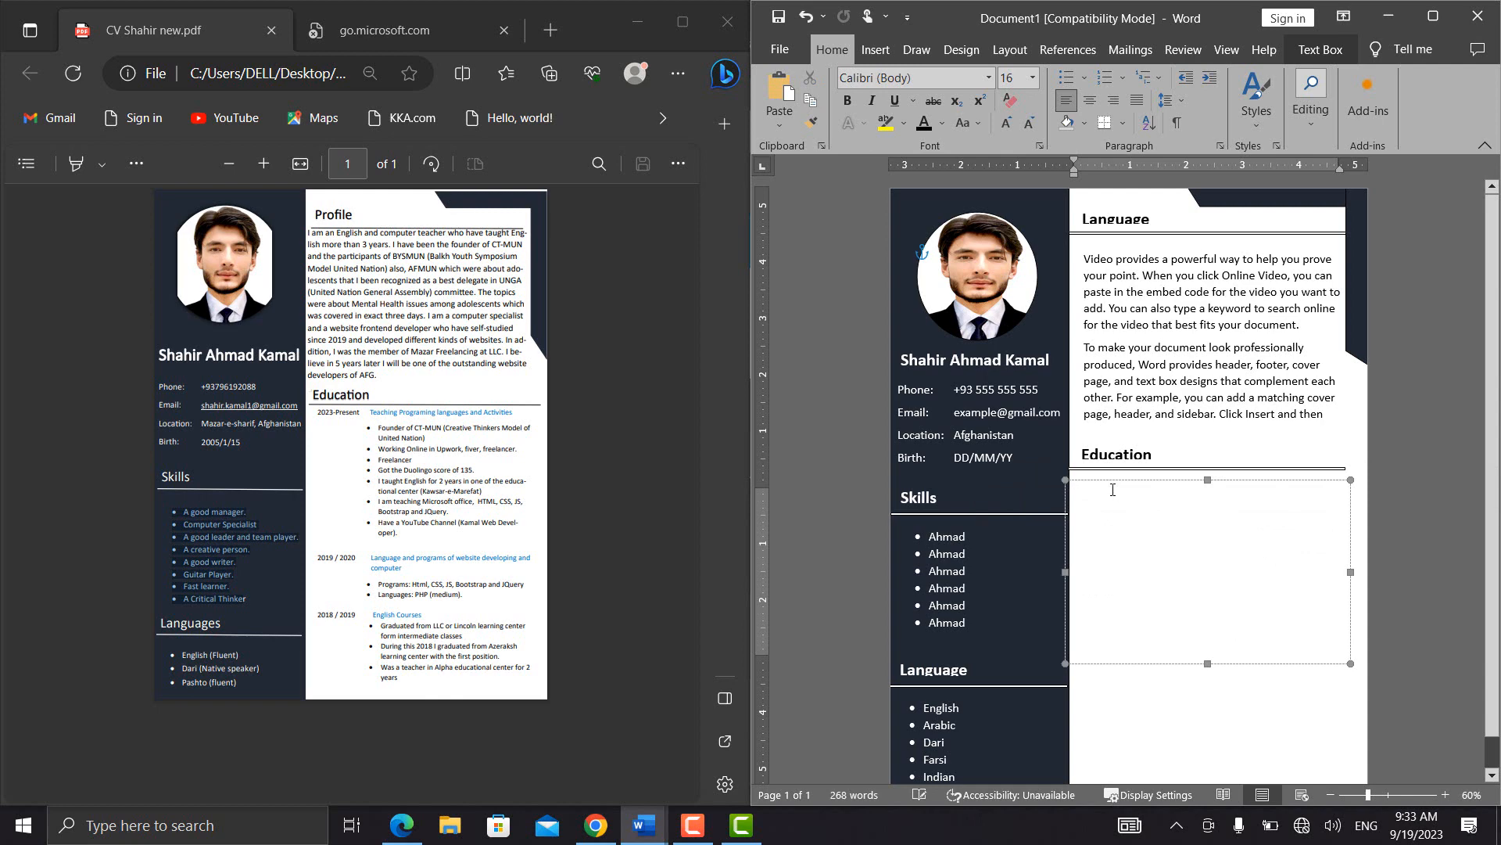
pyautogui.moveTo(1131, 482); pyautogui.dragTo(1138, 481)
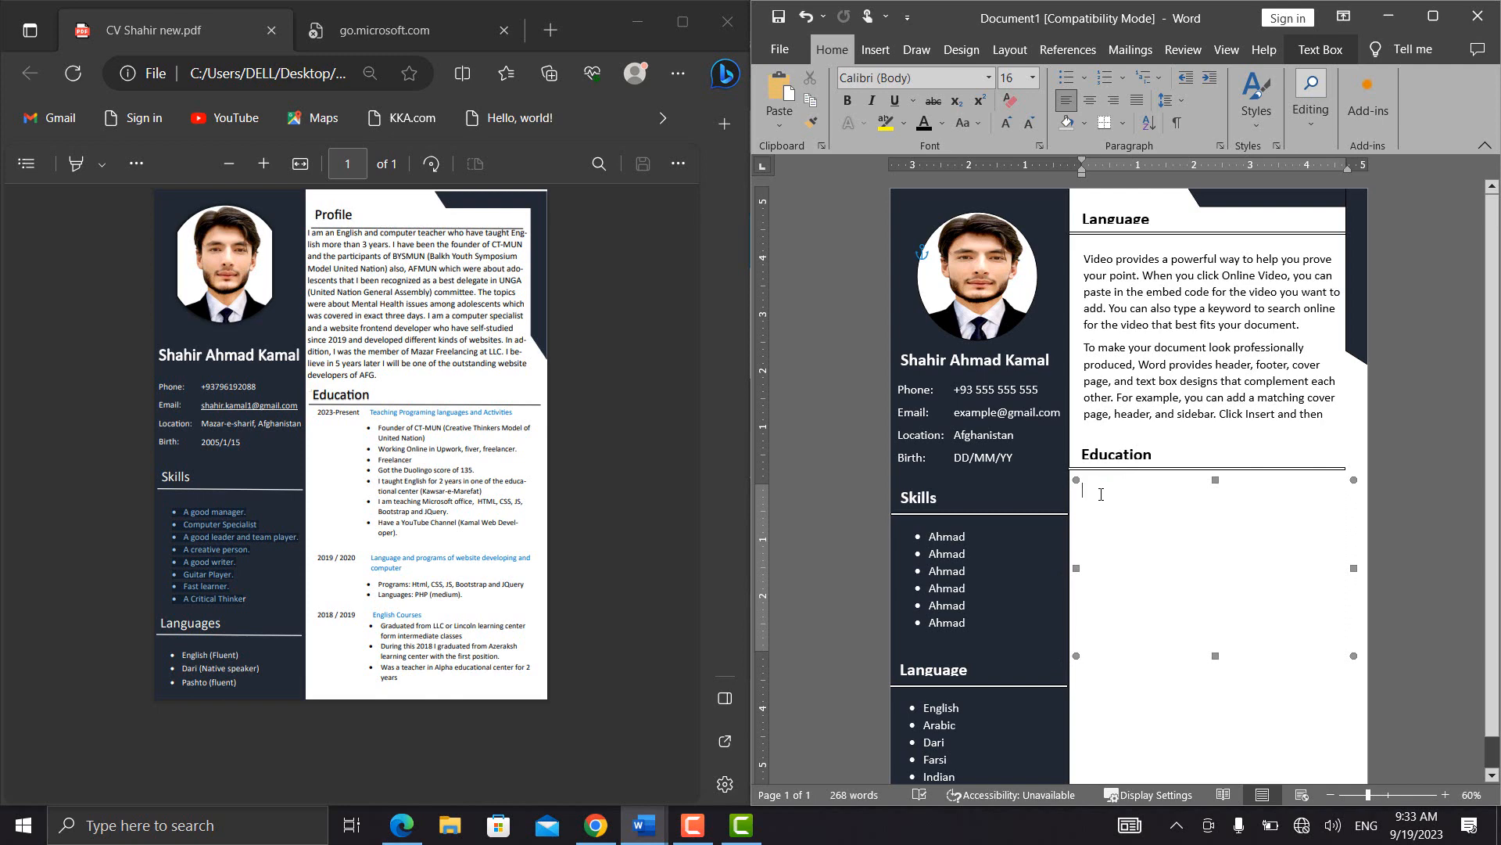
# Enter "2023/Present Teaching Programming languages and" as the first line of the Education text box
pyautogui.write('2023/Present  Tech')
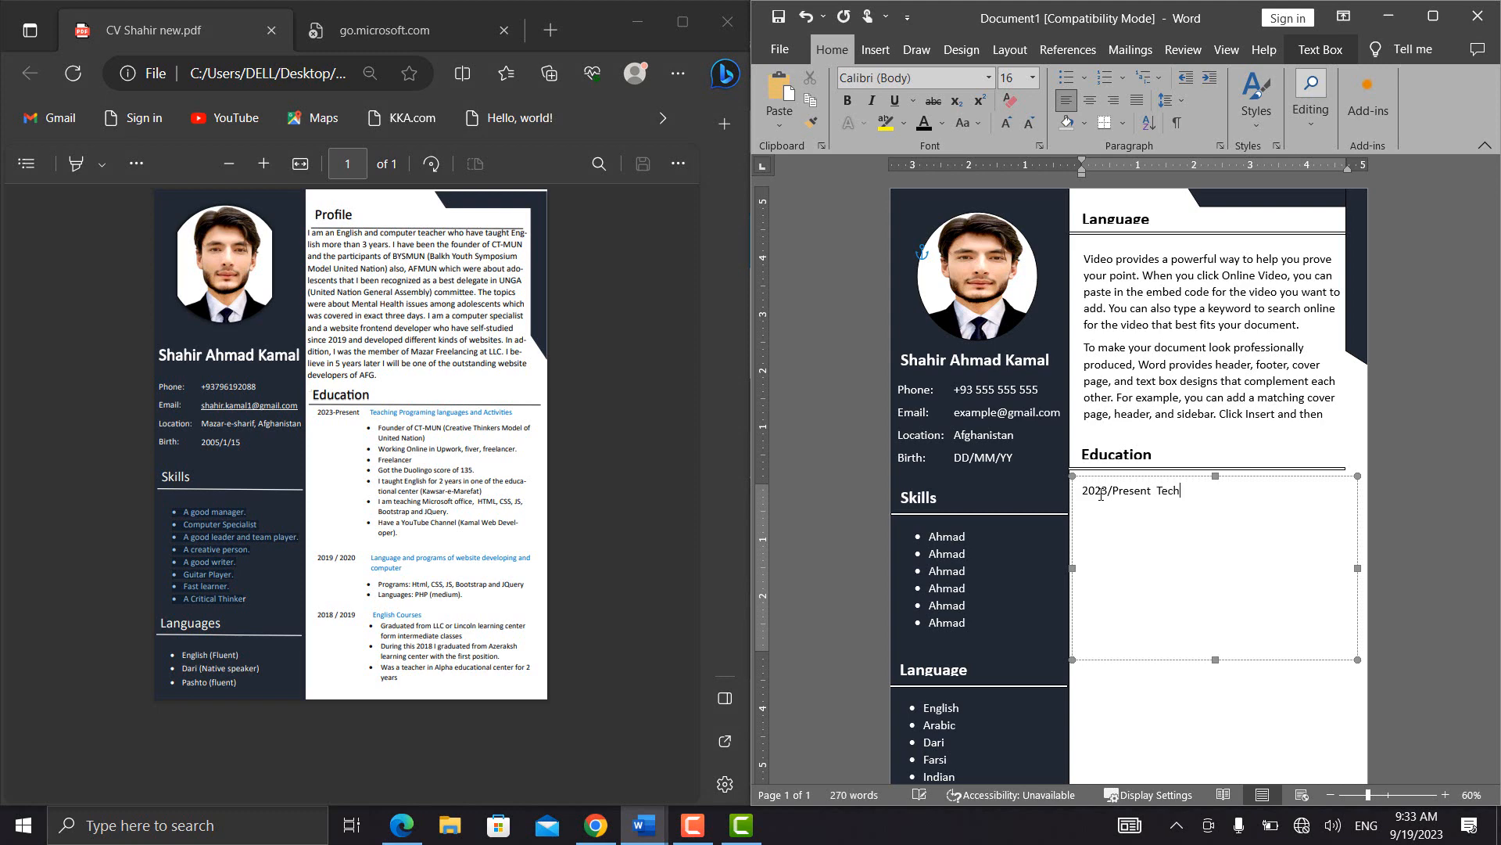
pyautogui.press('BackSpace')
pyautogui.press('BackSpace')
pyautogui.write('aching Programming')
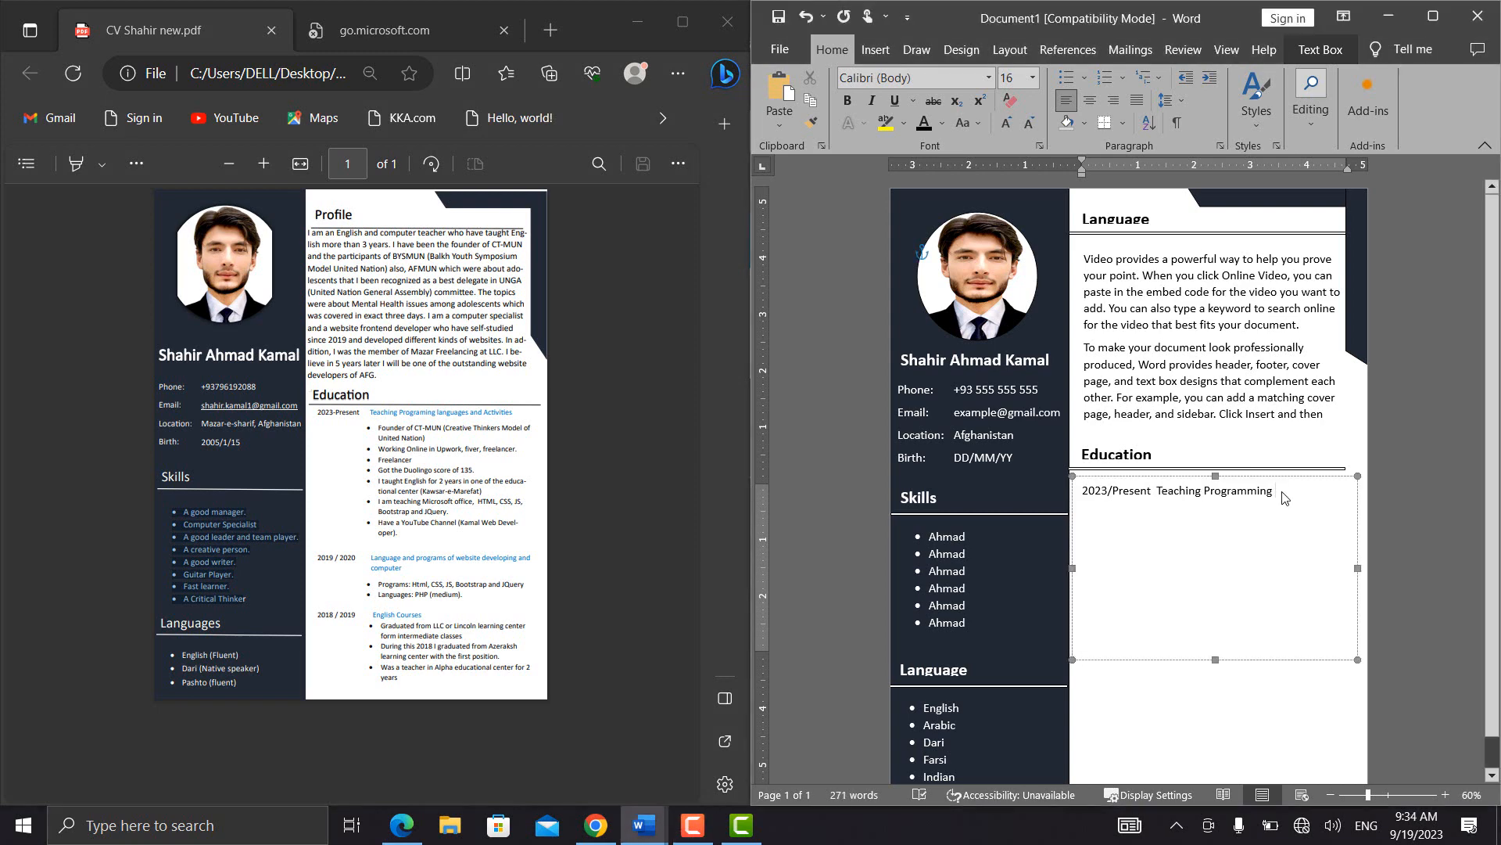
pyautogui.write('languages ')
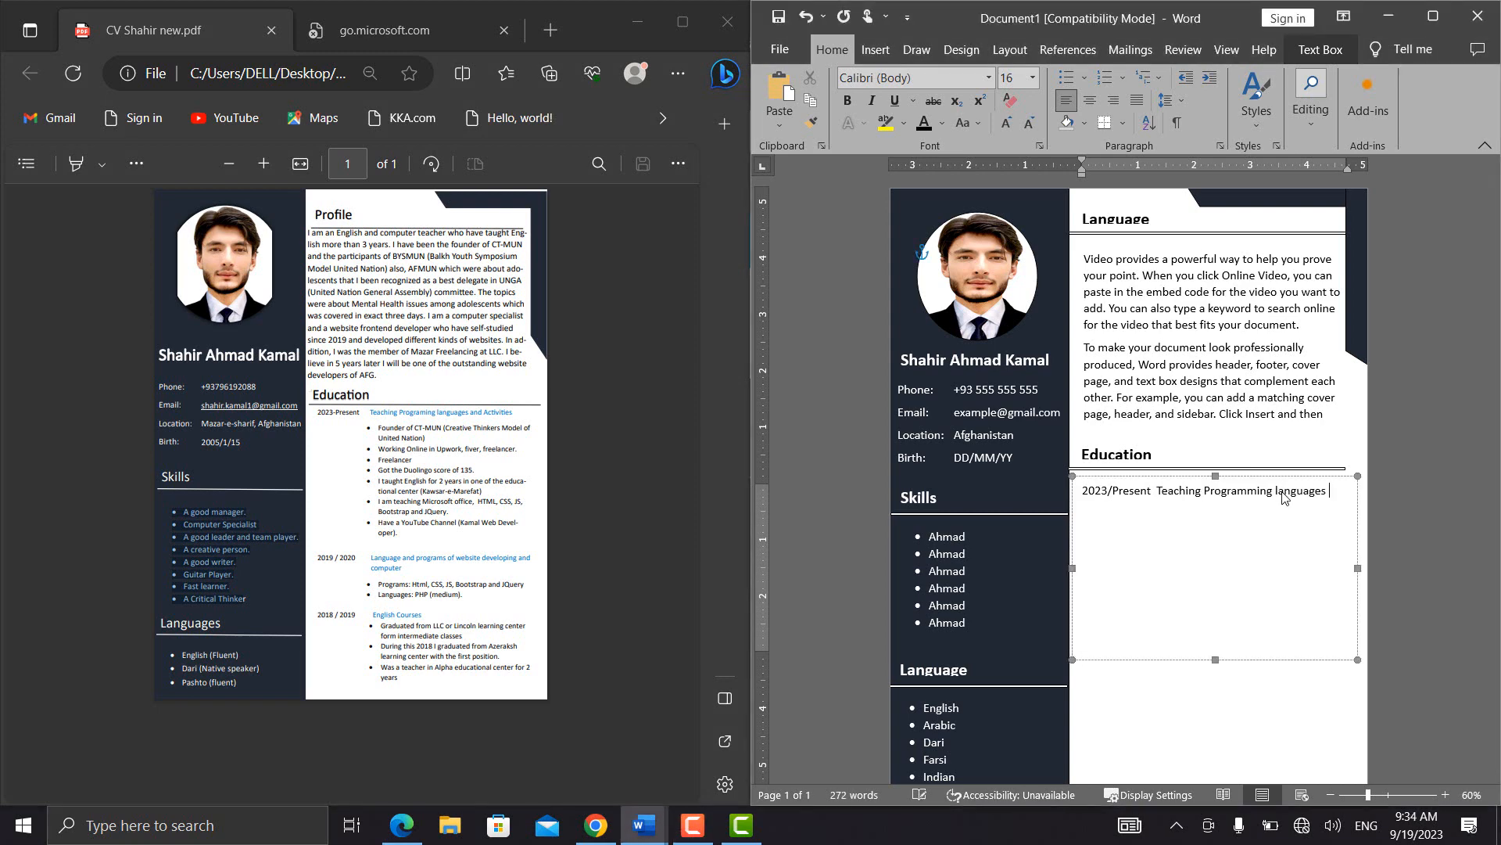
pyautogui.write('nad')
pyautogui.press('BackSpace')
pyautogui.press('BackSpace')
pyautogui.press('BackSpace')
pyautogui.press('BackSpace')
pyautogui.write('and')
pyautogui.press('BackSpace')
pyautogui.press('BackSpace')
pyautogui.press('BackSpace')
pyautogui.write('and')
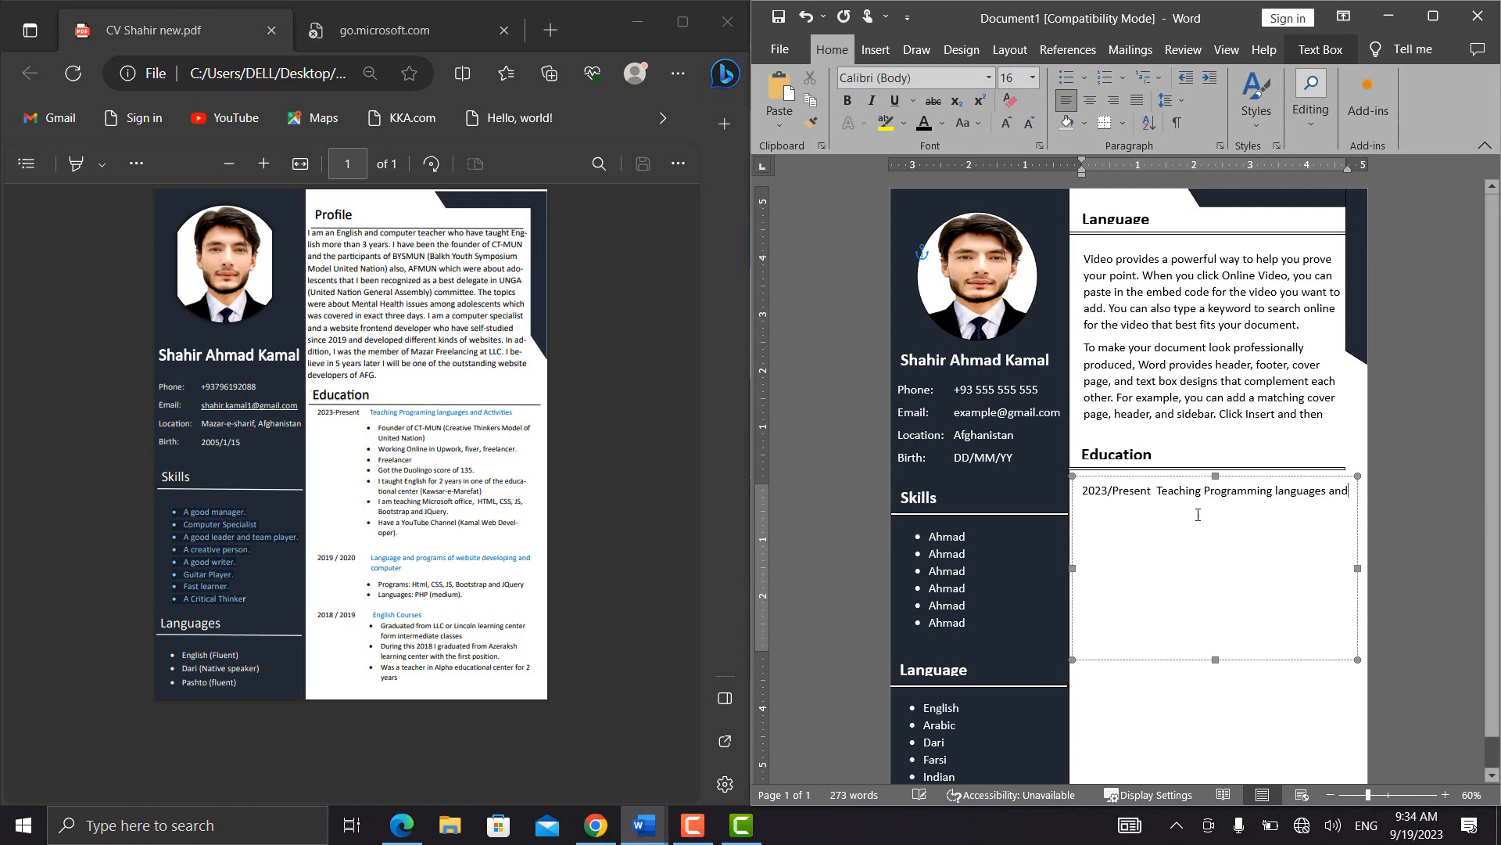
# Start an indented bulleted list below the Education entry with the placeholder items Dfsdsdf, Sdfsdf, Sdfs, Df and Sdf
pyautogui.press('Return')
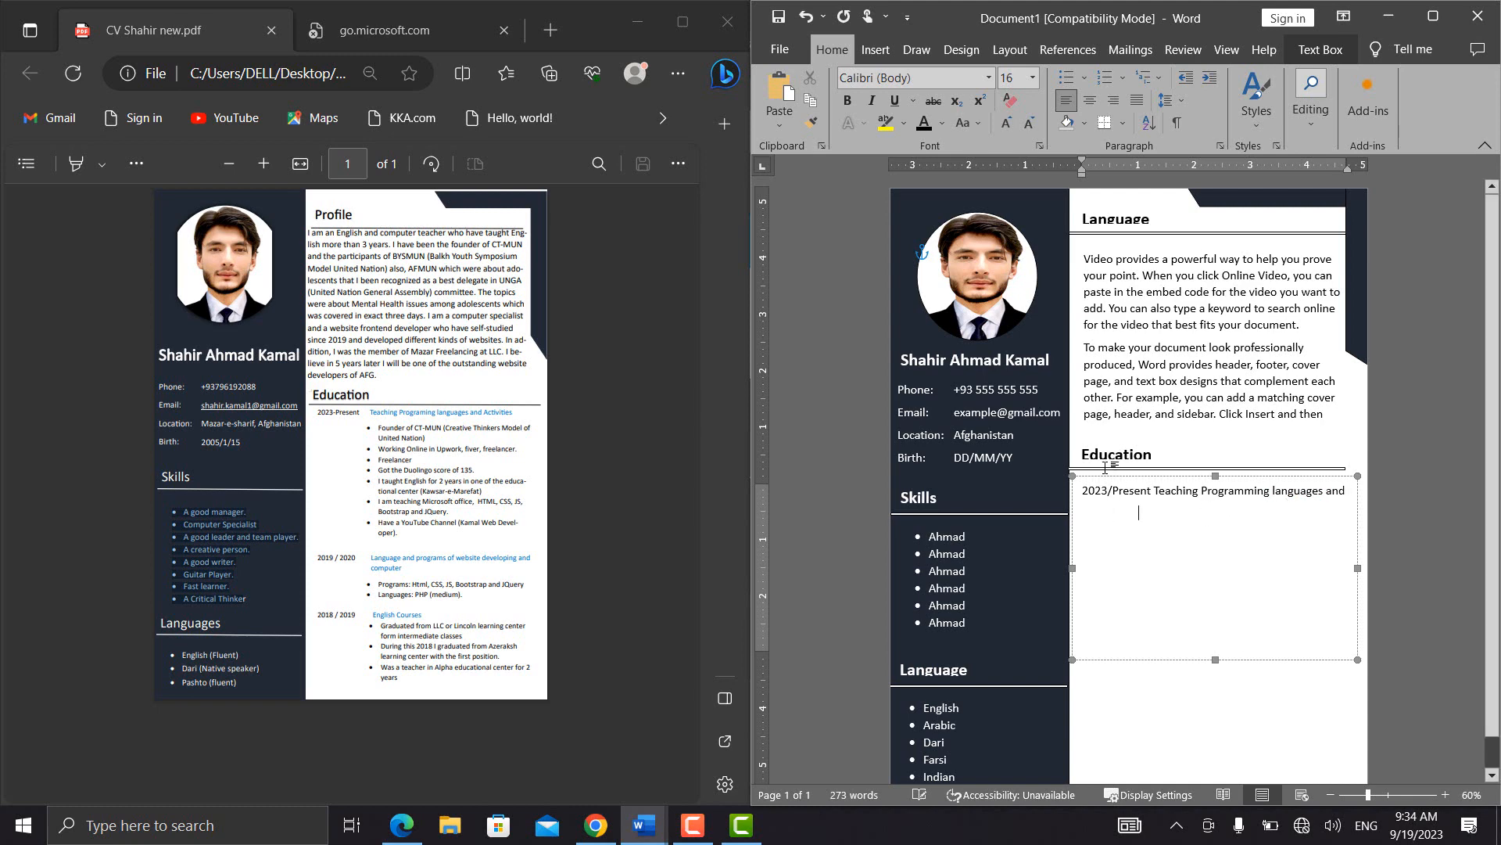
pyautogui.press('BackSpace')
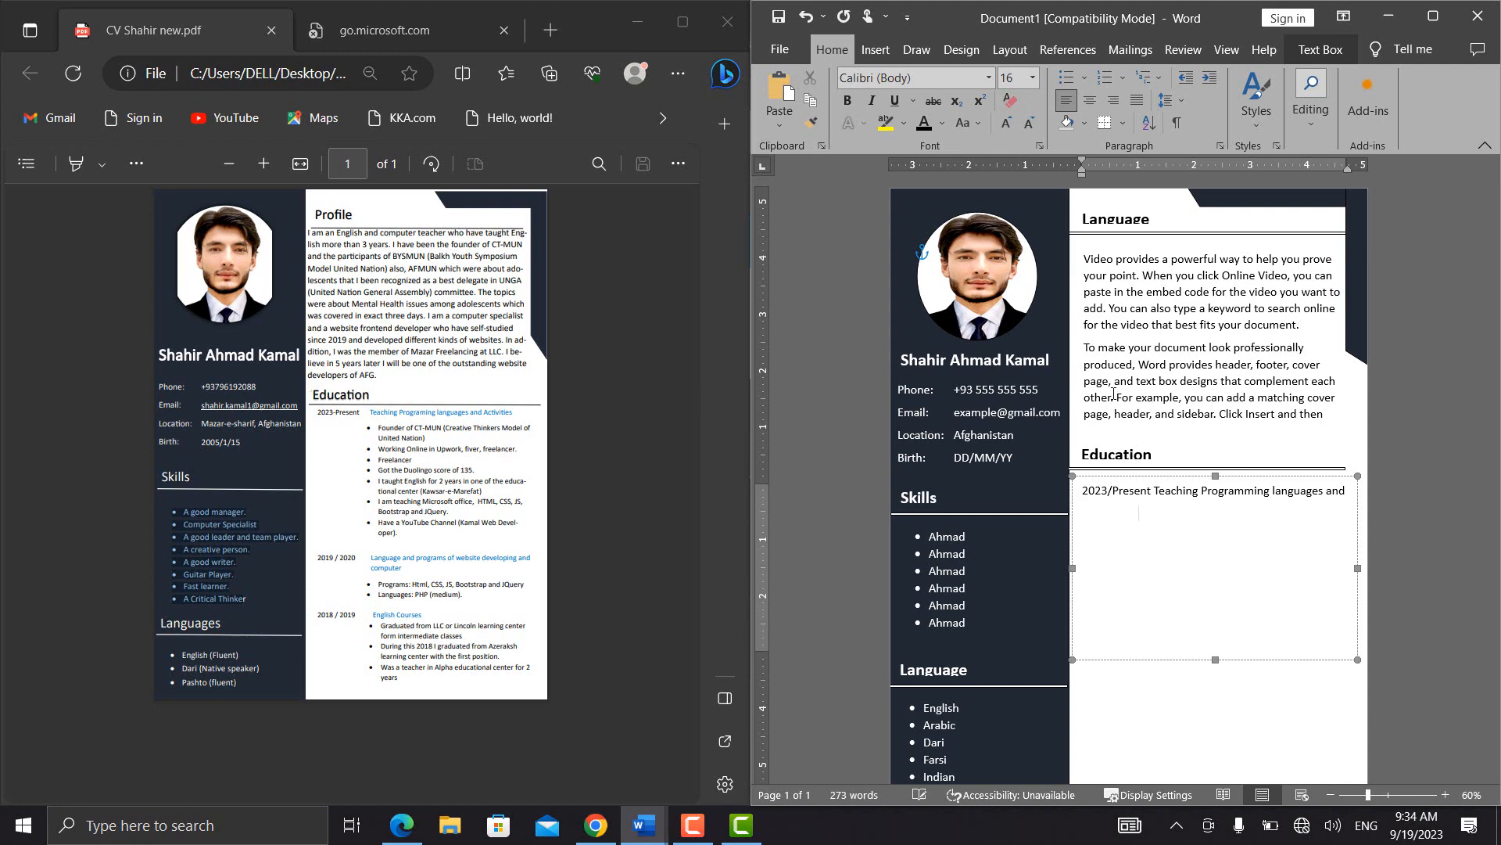
pyautogui.click(1078, 76)
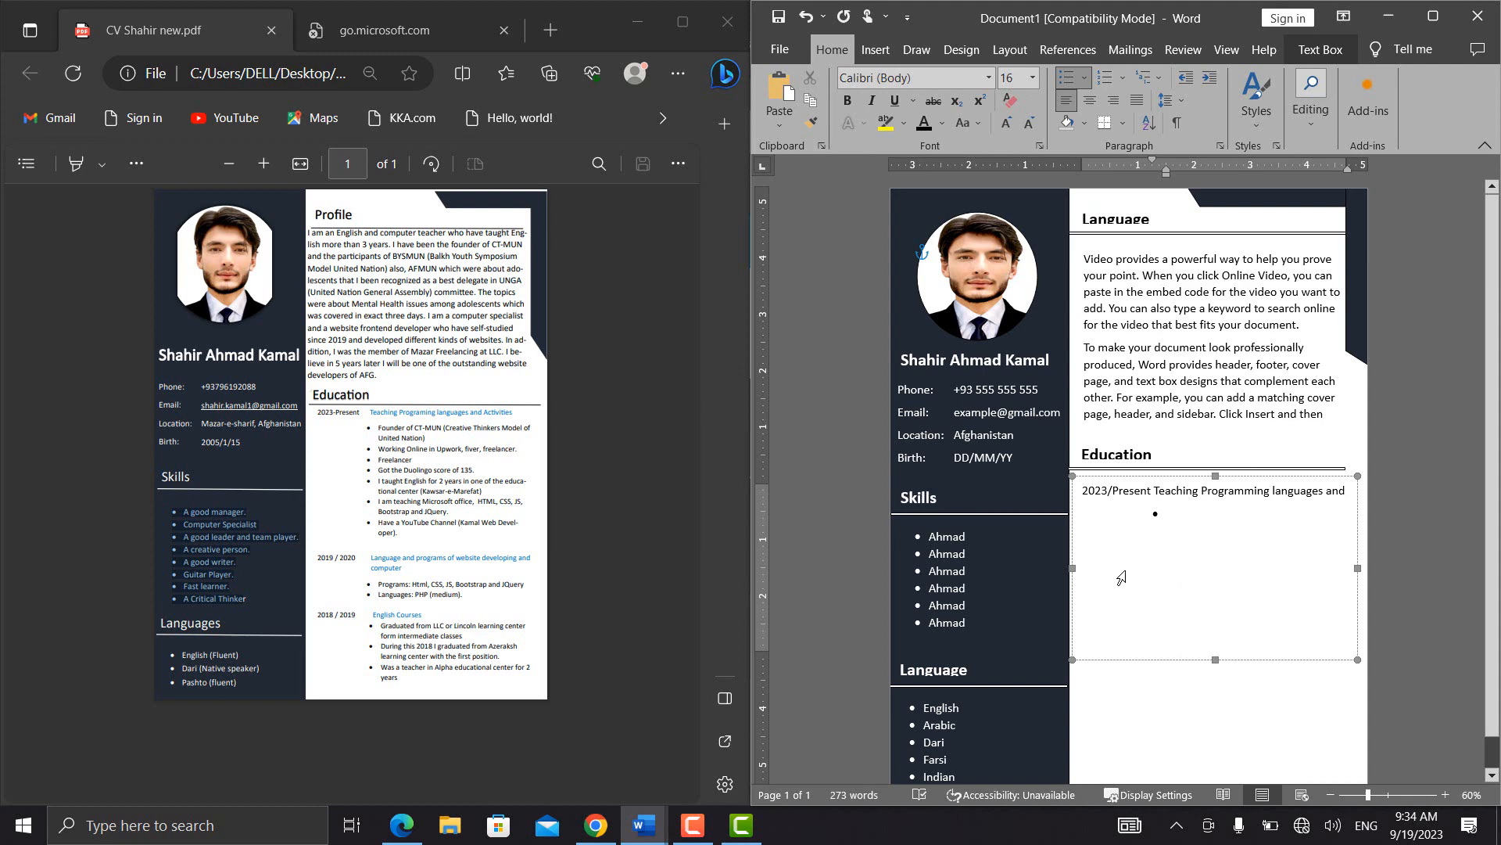
pyautogui.write('dfsdsdf')
pyautogui.press('Return')
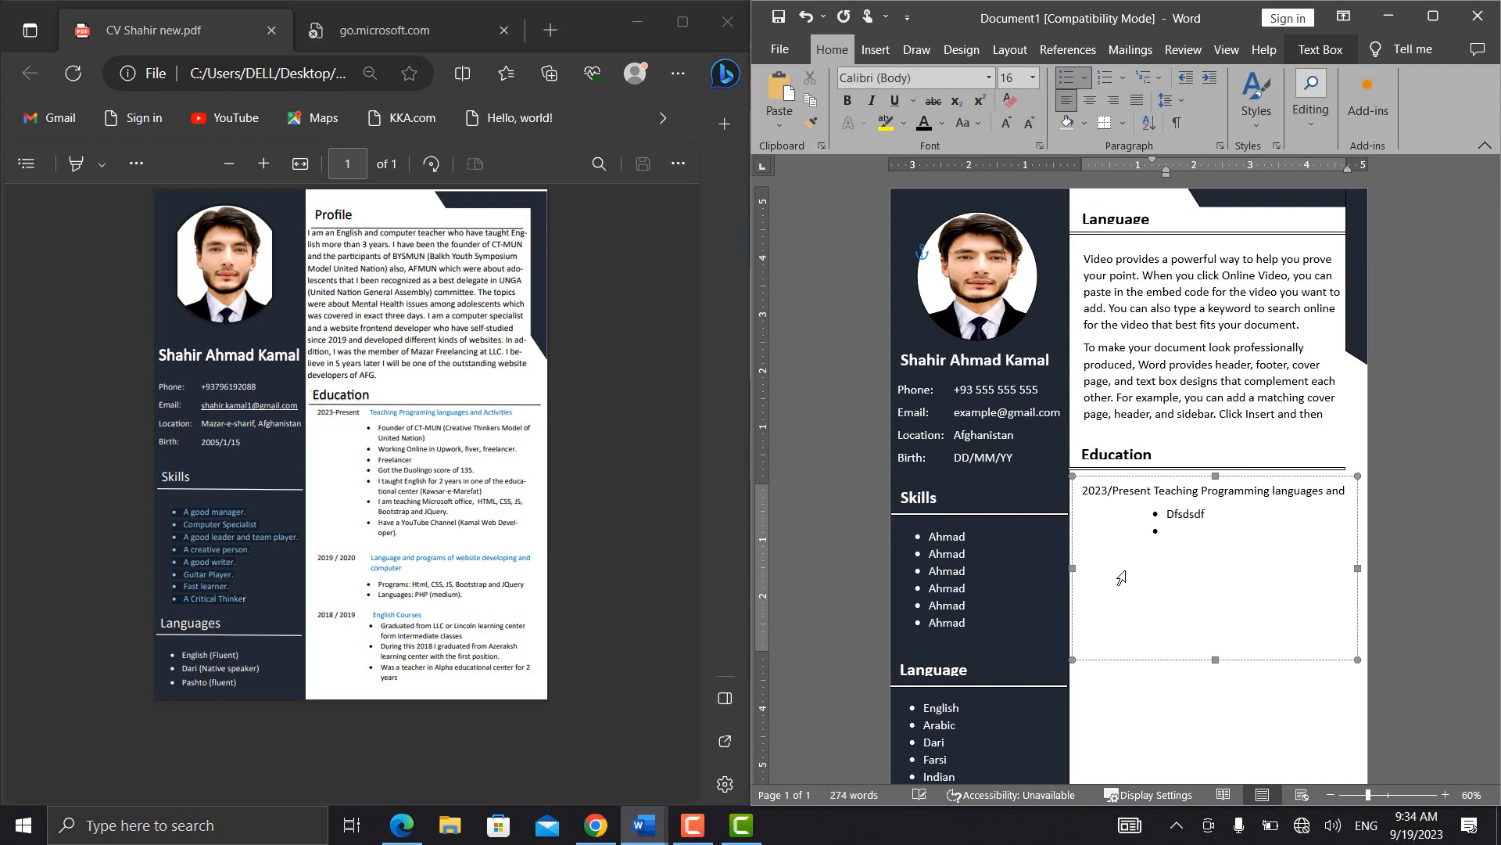
pyautogui.write('sdfsdf')
pyautogui.press('Return')
pyautogui.write('sdfs')
pyautogui.press('Return')
pyautogui.write('df')
pyautogui.press('Return')
pyautogui.write('sdf')
pyautogui.press('Return')
pyautogui.press('Return')
pyautogui.write('sd')
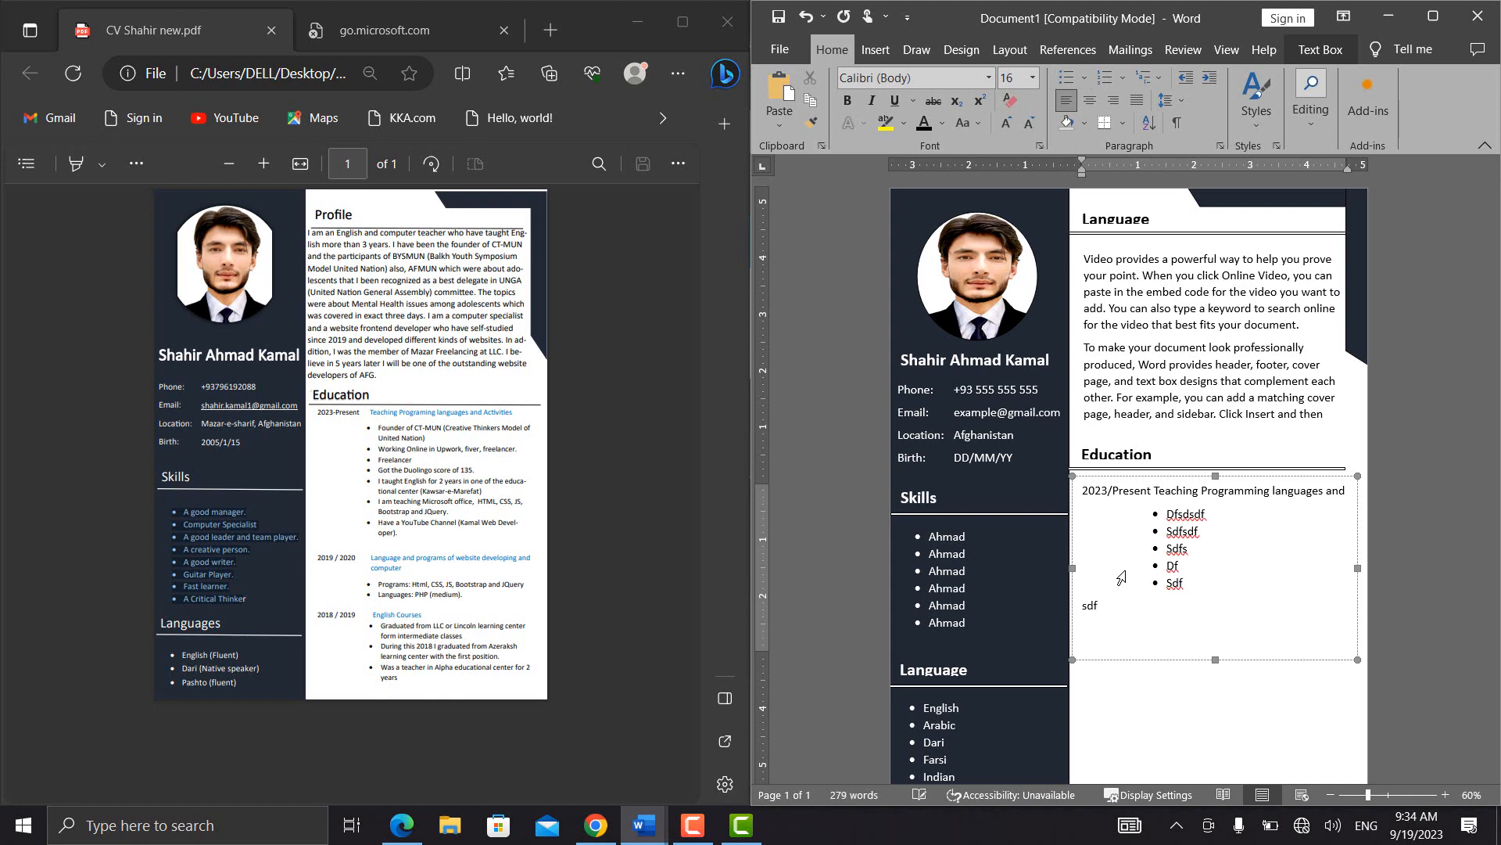
pyautogui.hotkey('ctrl', 'z')
pyautogui.hotkey('ctrl', 'z')
# Add the placeholder bullets Wersdf, Sdfsdf, Sdfsdf and Sdfds, and extend the Education text box slightly downward to fit them
pyautogui.write('wersdf')
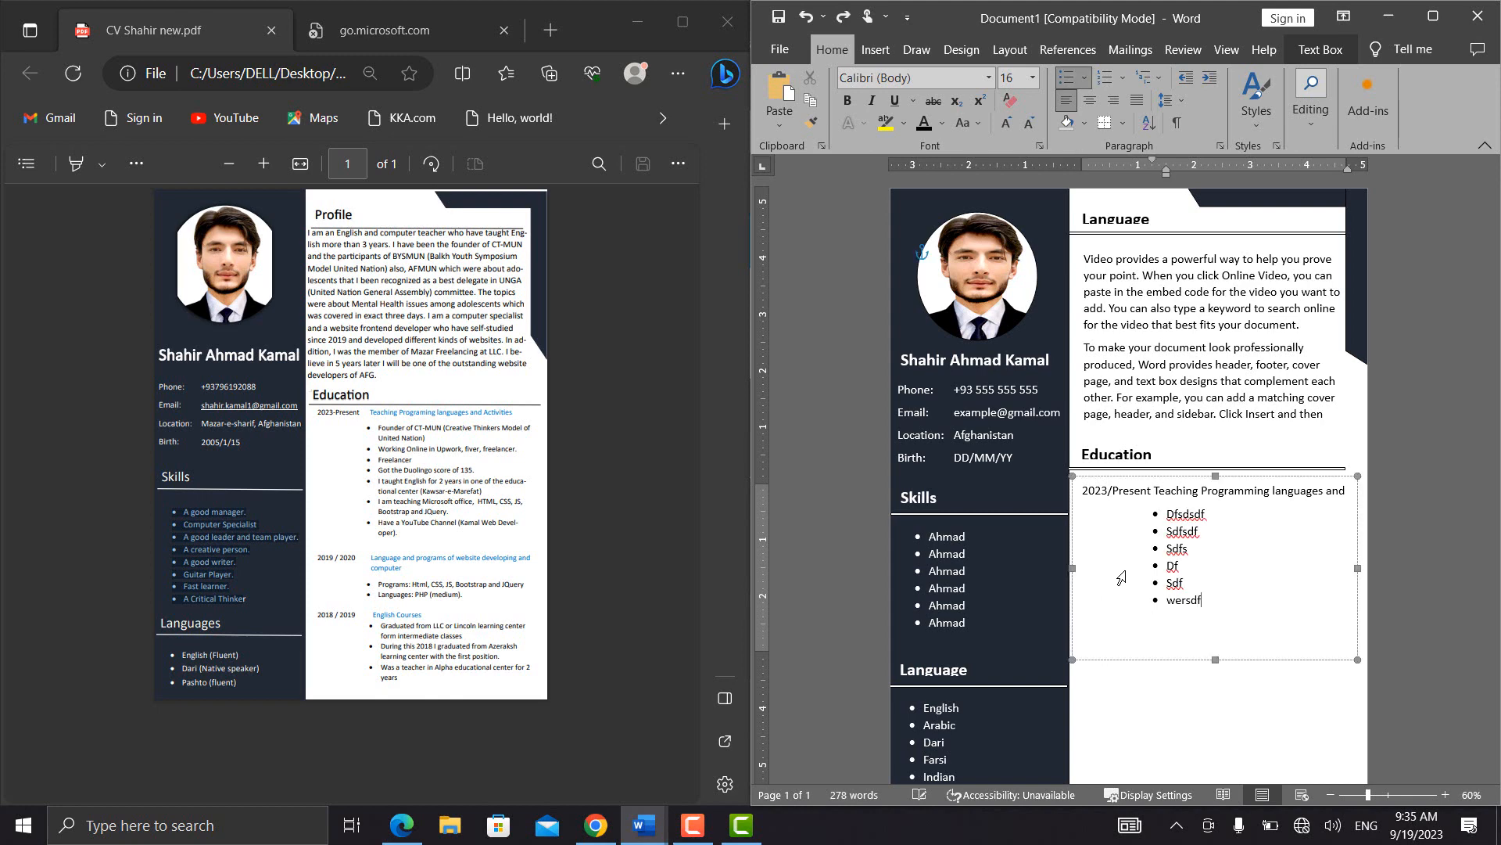
pyautogui.press('Return')
pyautogui.write('sdfsdf')
pyautogui.press('Return')
pyautogui.write('sdfsdf')
pyautogui.press('Return')
pyautogui.write('sdfds')
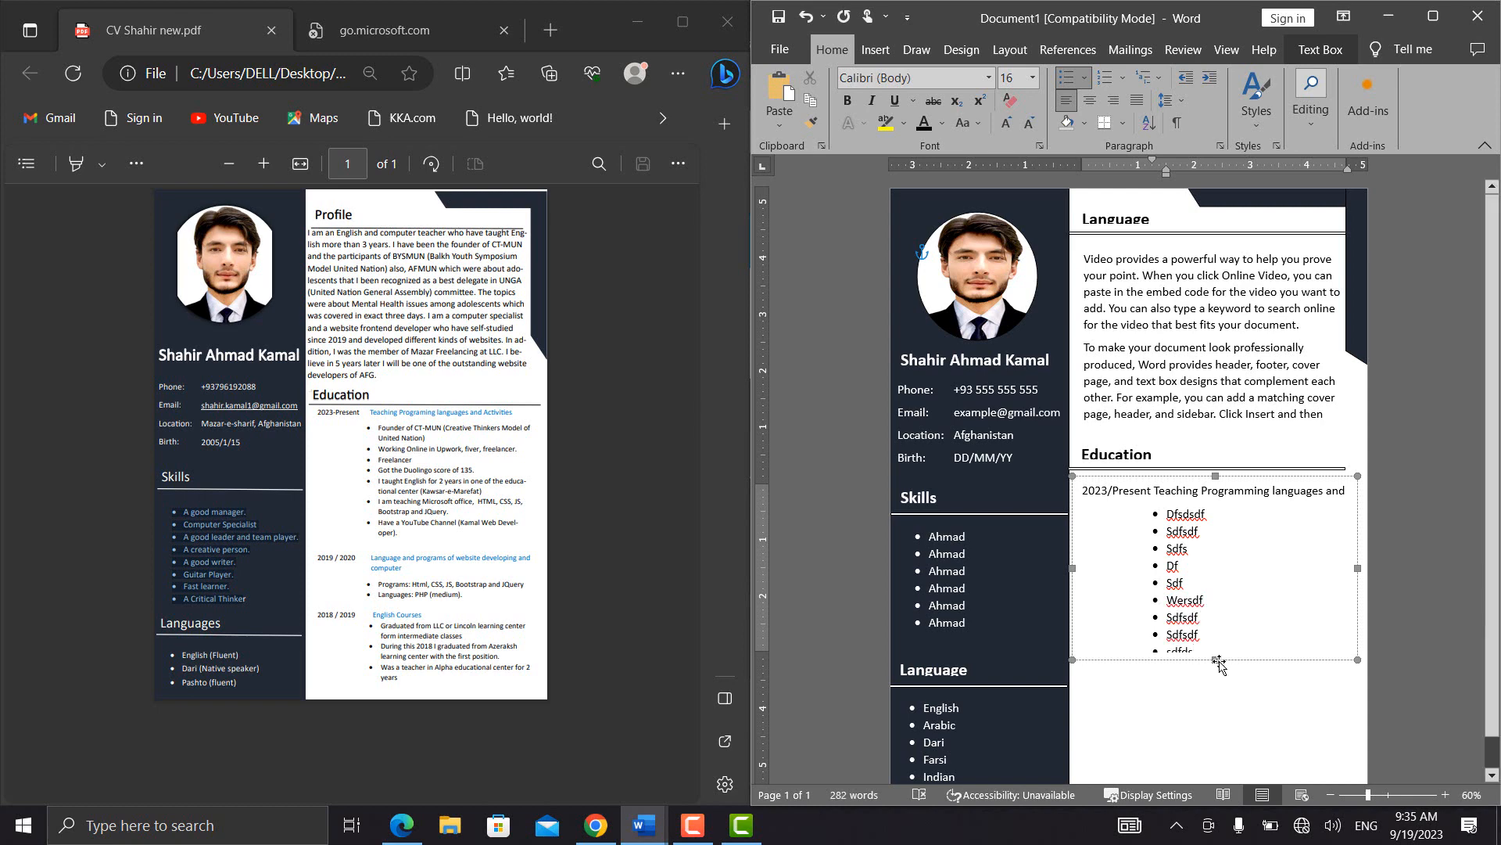
pyautogui.moveTo(1216, 659); pyautogui.dragTo(1219, 666)
pyautogui.click(1220, 653)
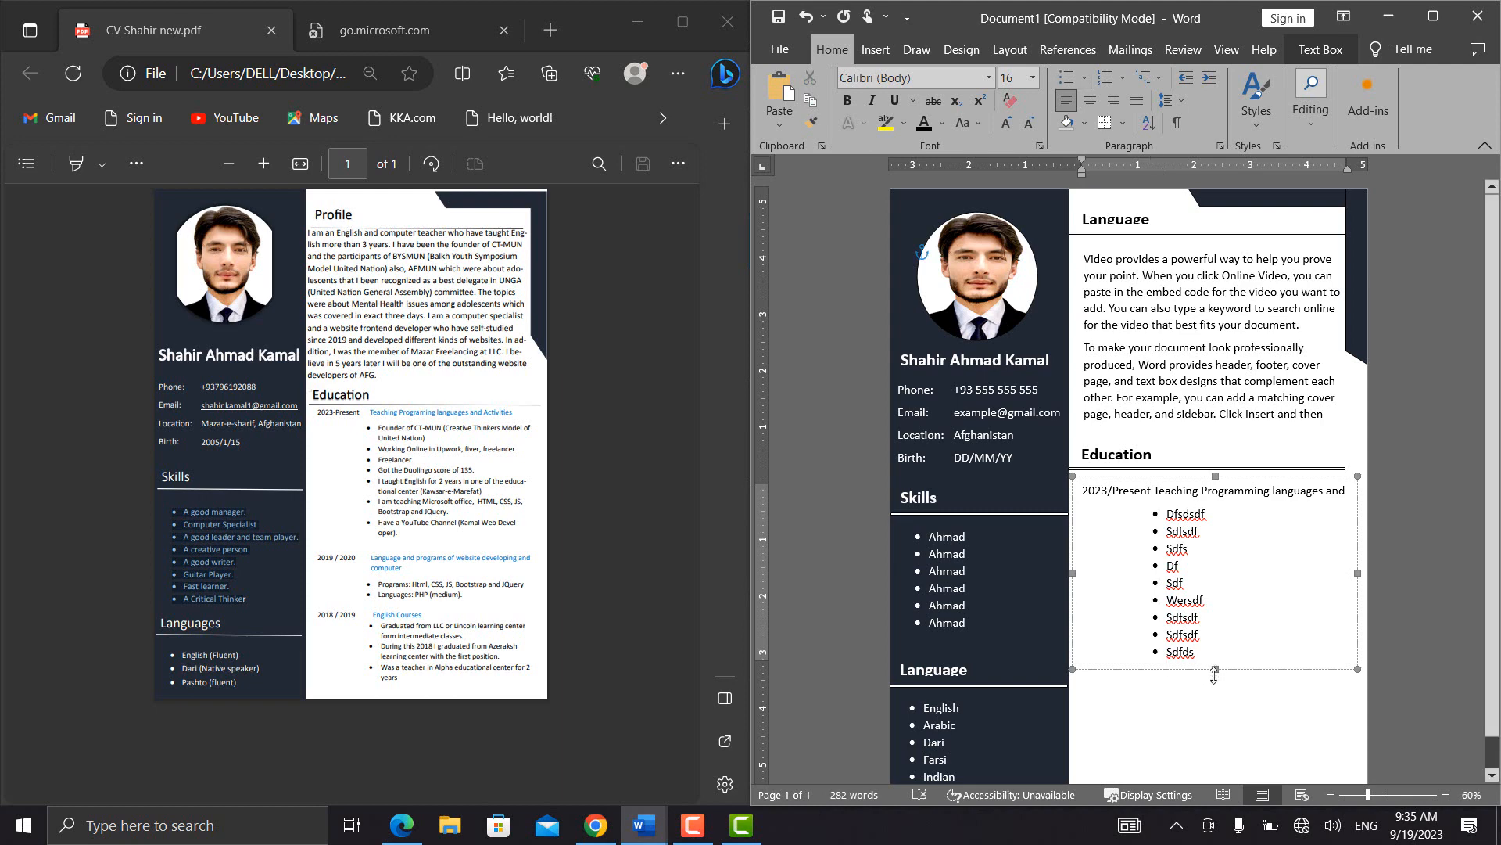
# Extend the Education text box down to the page's lower edge and add a second entry line, "2022/ 2020" followed by "sdf" placeholder text
pyautogui.moveTo(1214, 670); pyautogui.dragTo(1215, 781)
pyautogui.click(1205, 657)
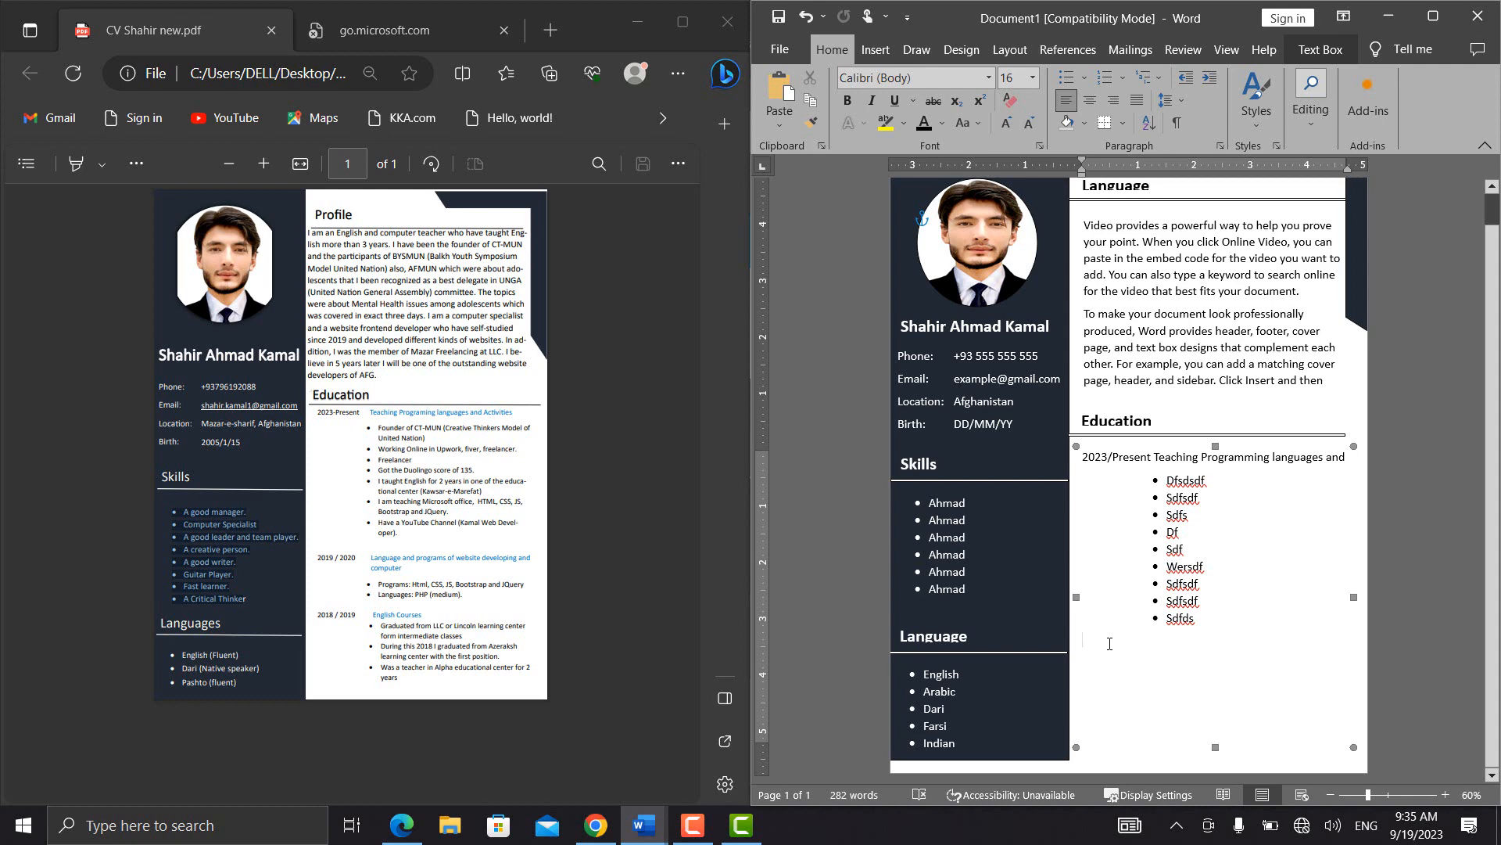
pyautogui.write('2022')
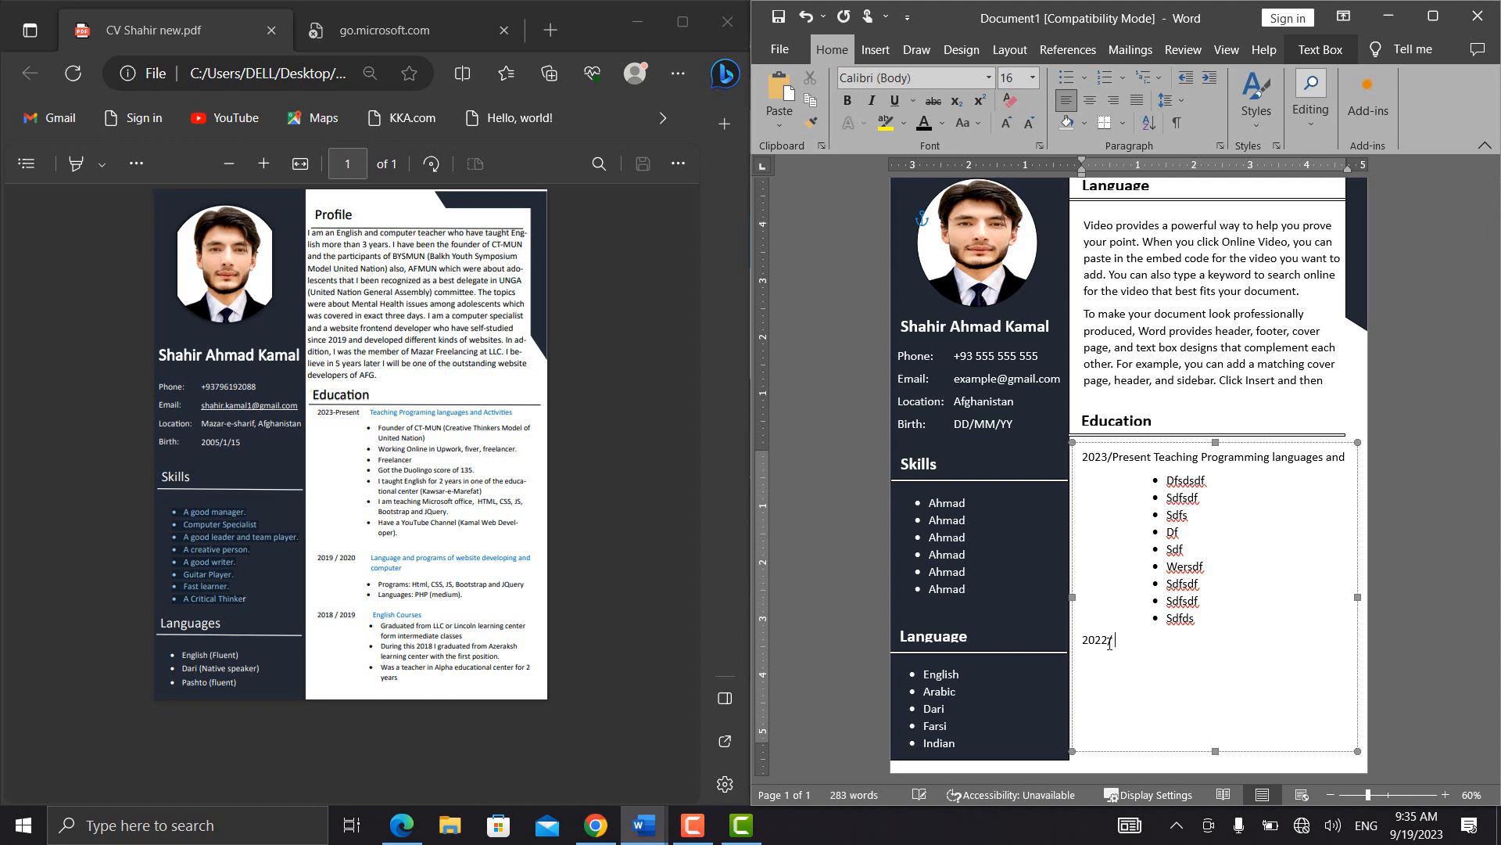
pyautogui.write('/ 2020 sdfsdfsdfsdfsdfsdfsdfsdfsdf')
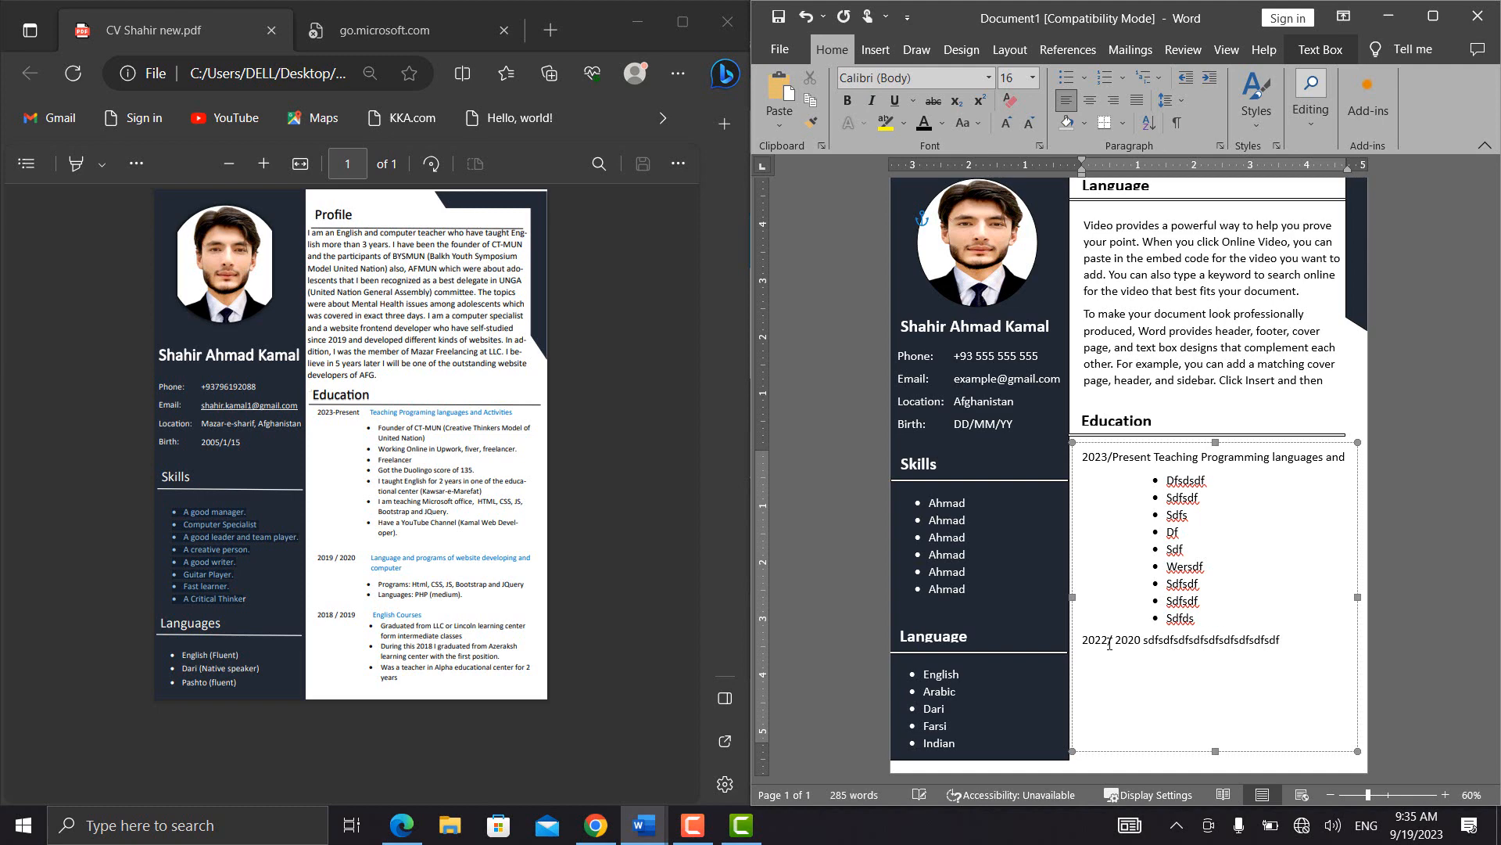
# Add an indented bulleted list below the 2022/ 2020 entry with the placeholder items Dsfsdfsdf, Sdfsdf, Sdfsdf, Efdsf and Sdfsdf
pyautogui.press('Return')
pyautogui.press('BackSpace')
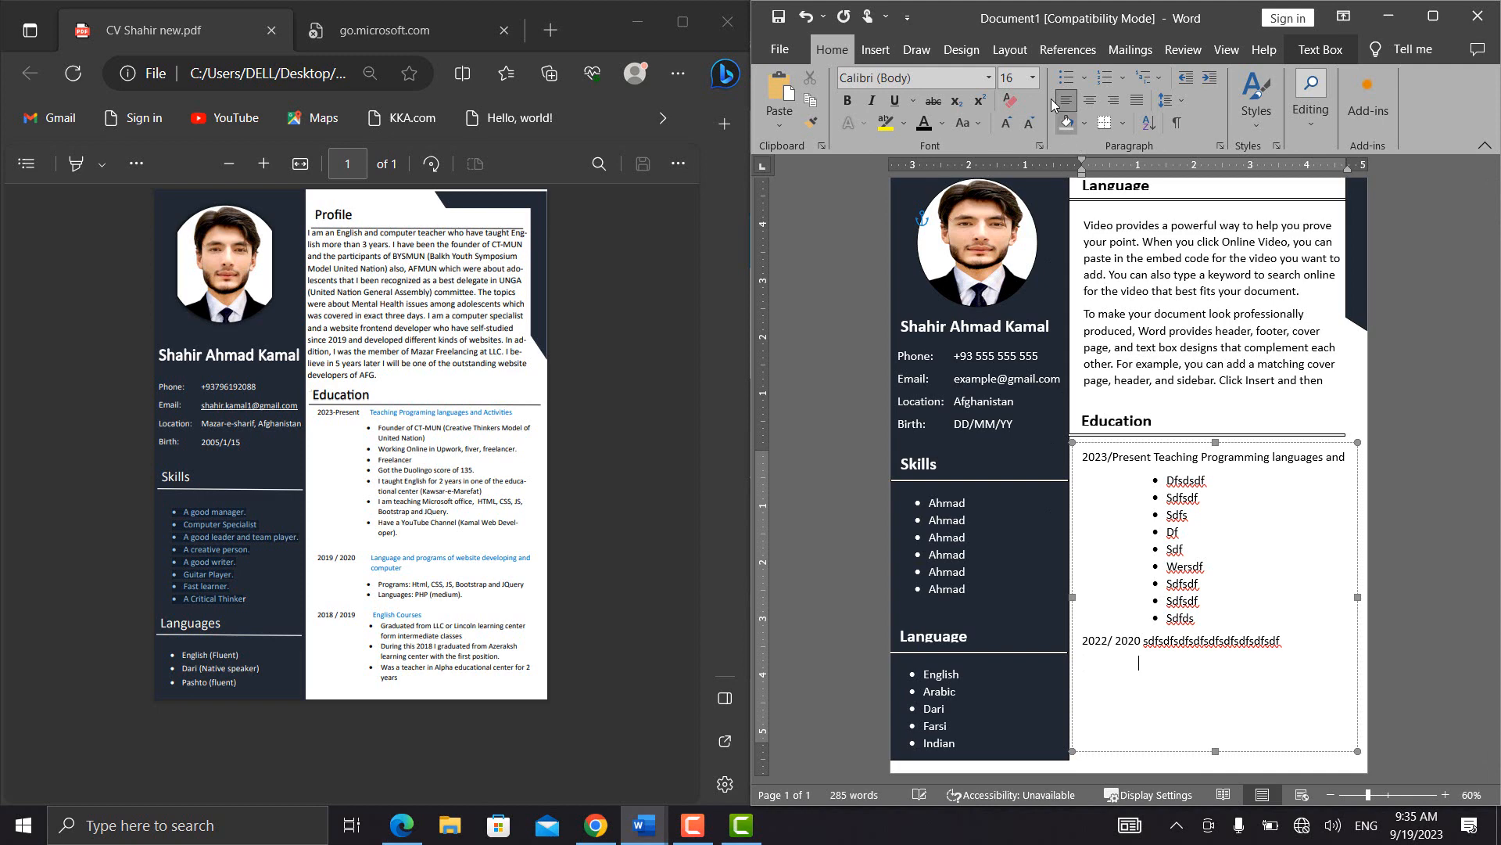
pyautogui.click(1065, 76)
pyautogui.write('Dsfsdfsdf')
pyautogui.press('Return')
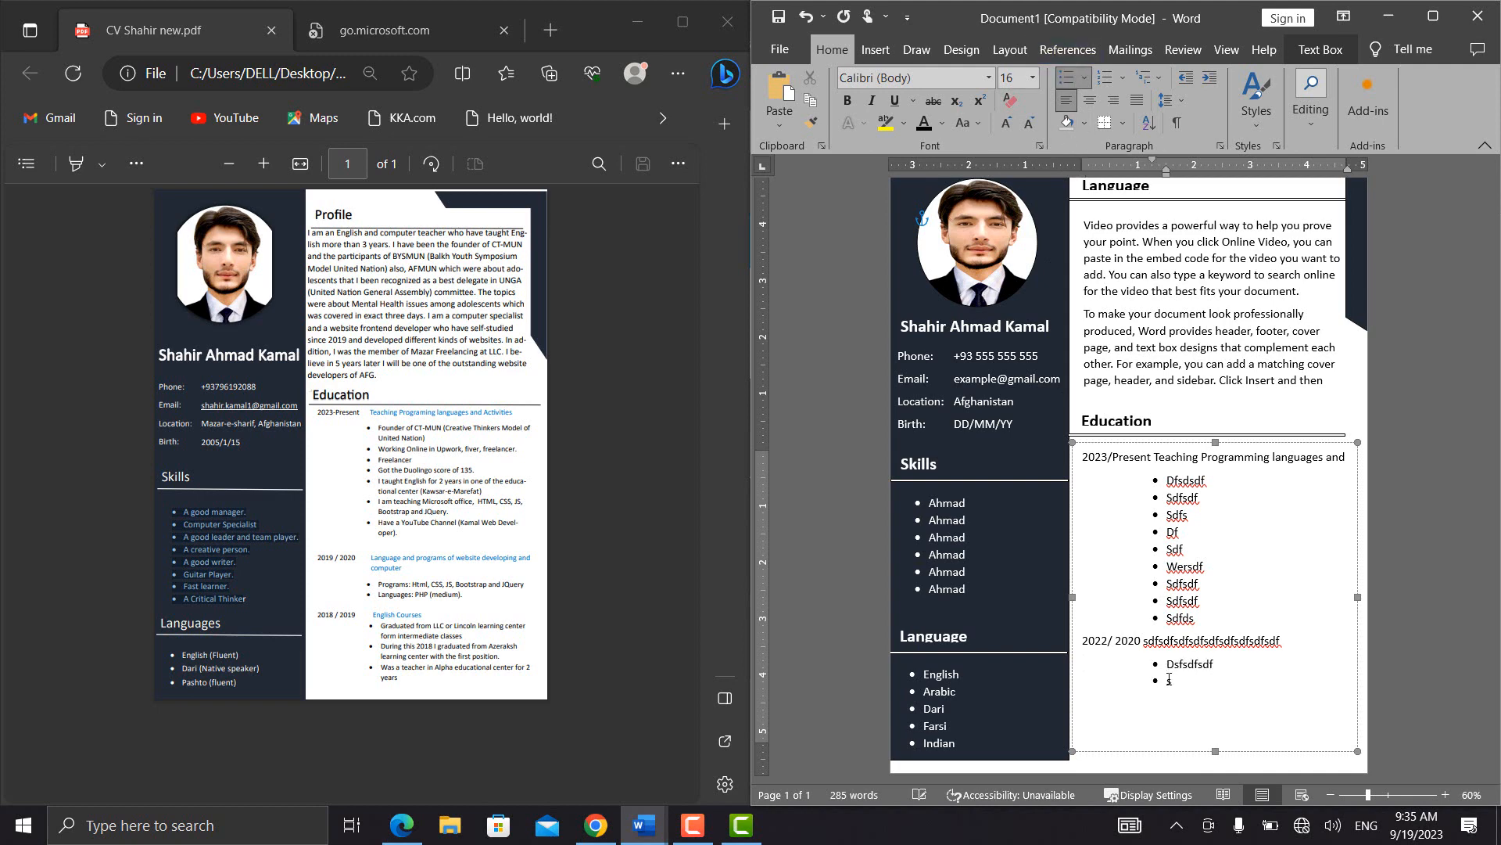
pyautogui.write('Sdfsdf')
pyautogui.press('Return')
pyautogui.write('Sdfsdf')
pyautogui.press('Return')
pyautogui.press('Return')
pyautogui.write('dfsdf')
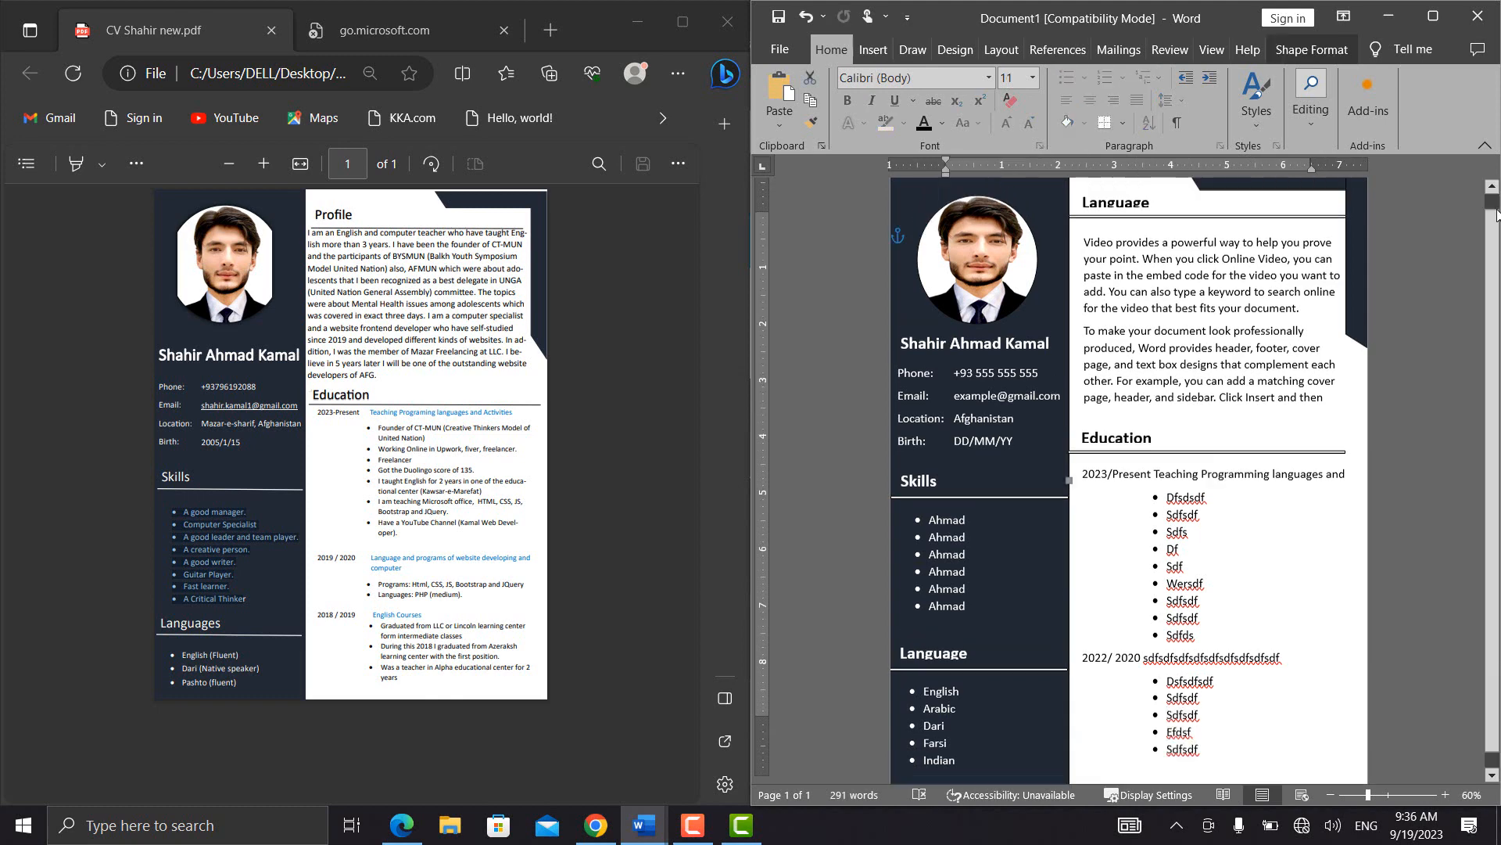
pyautogui.moveTo(1497, 209); pyautogui.dragTo(1477, 403)
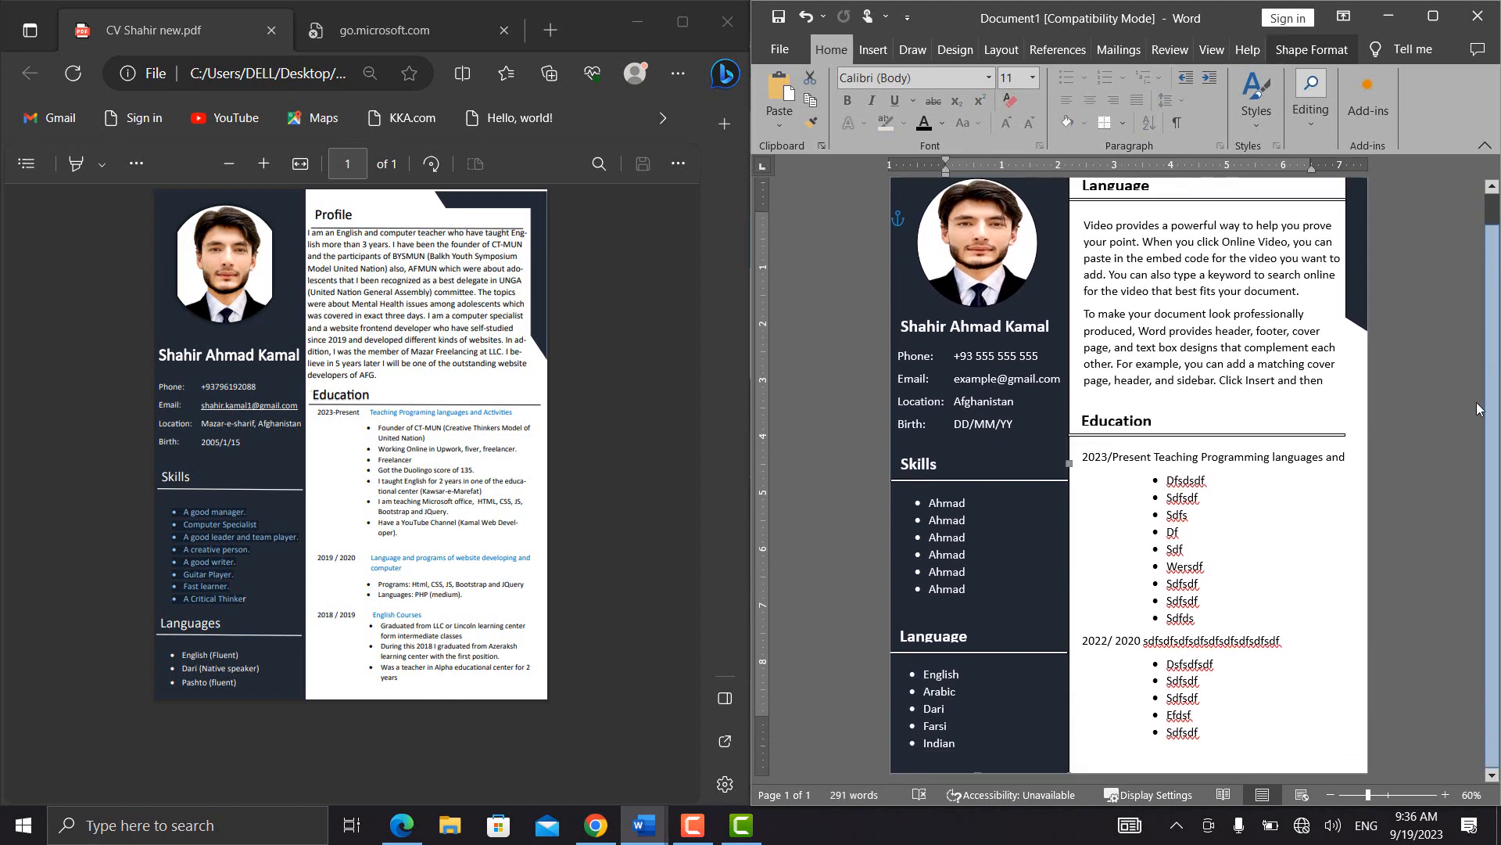
pyautogui.click(1254, 457)
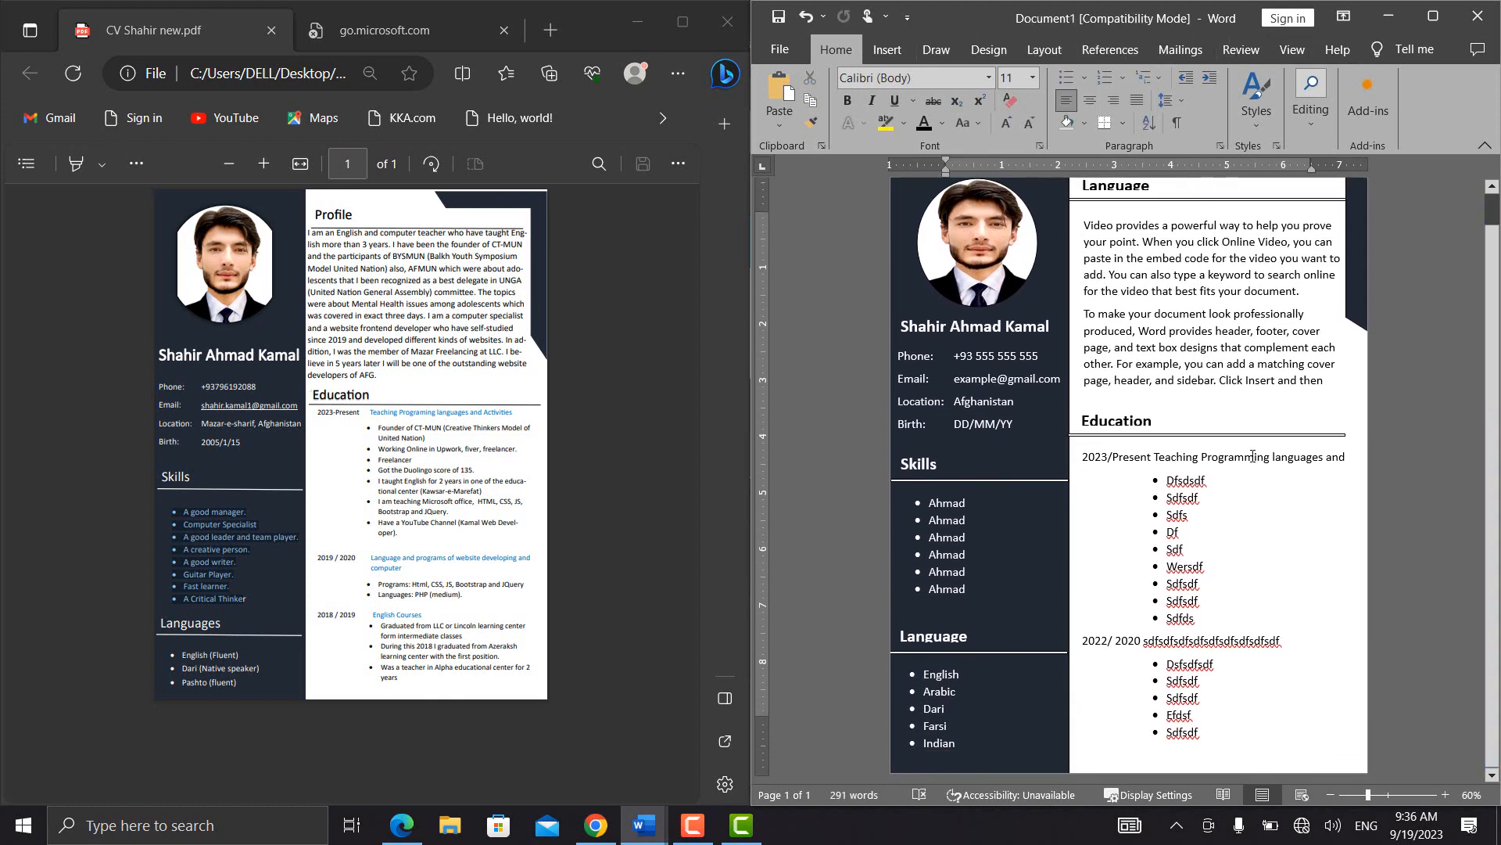